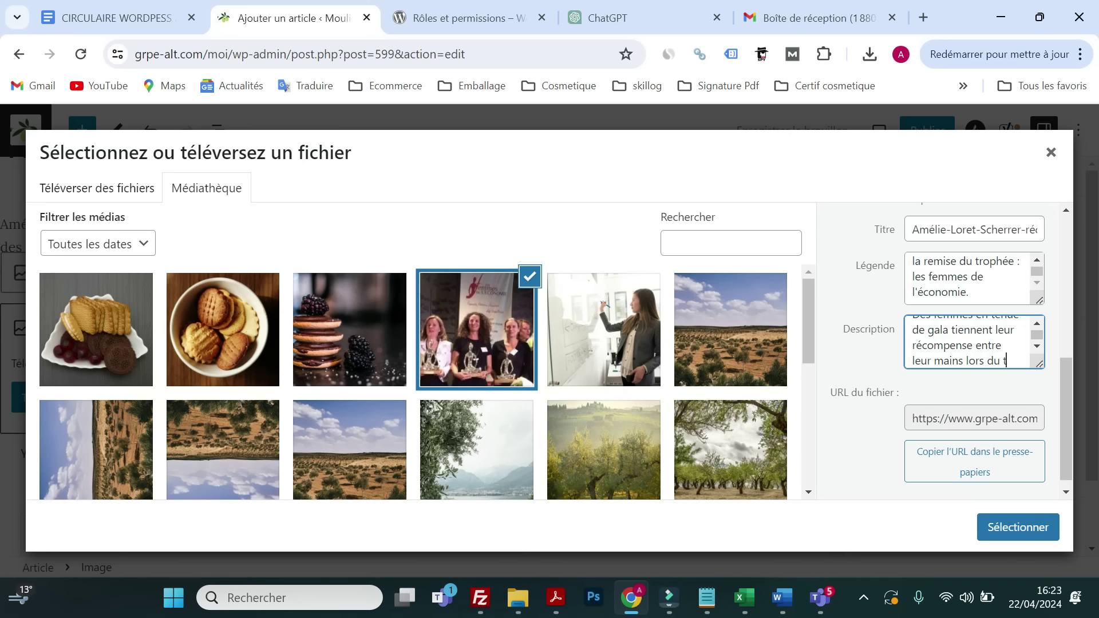
- Complete the photo description ('…ée : les femmes de') and insert the trophy image with its caption into the post
text(phée : les f)
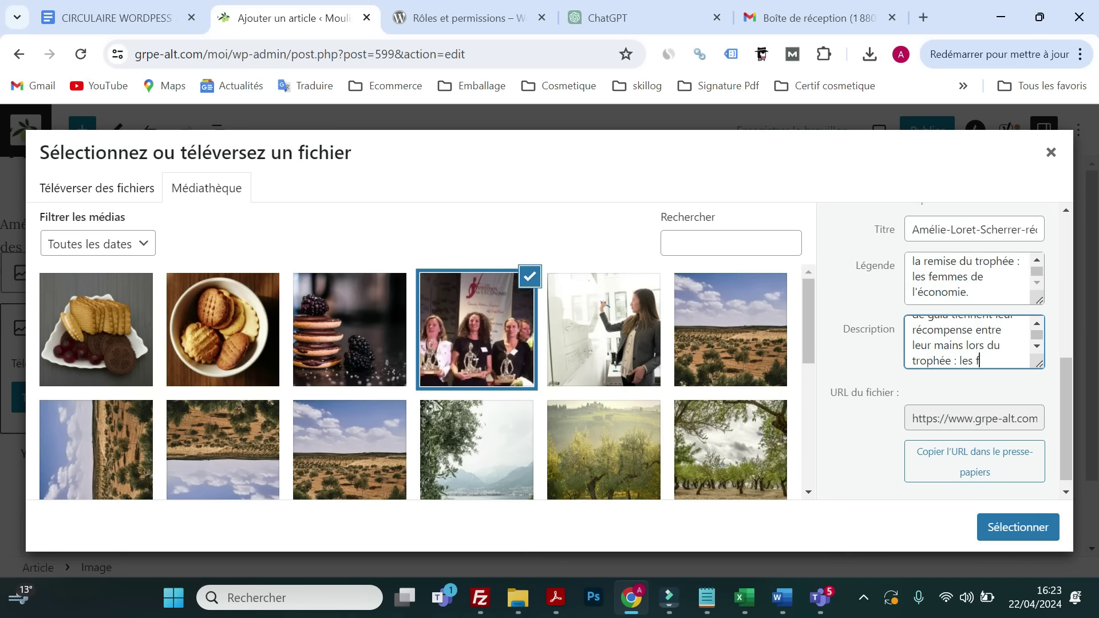
text(emmes de l'économie.)
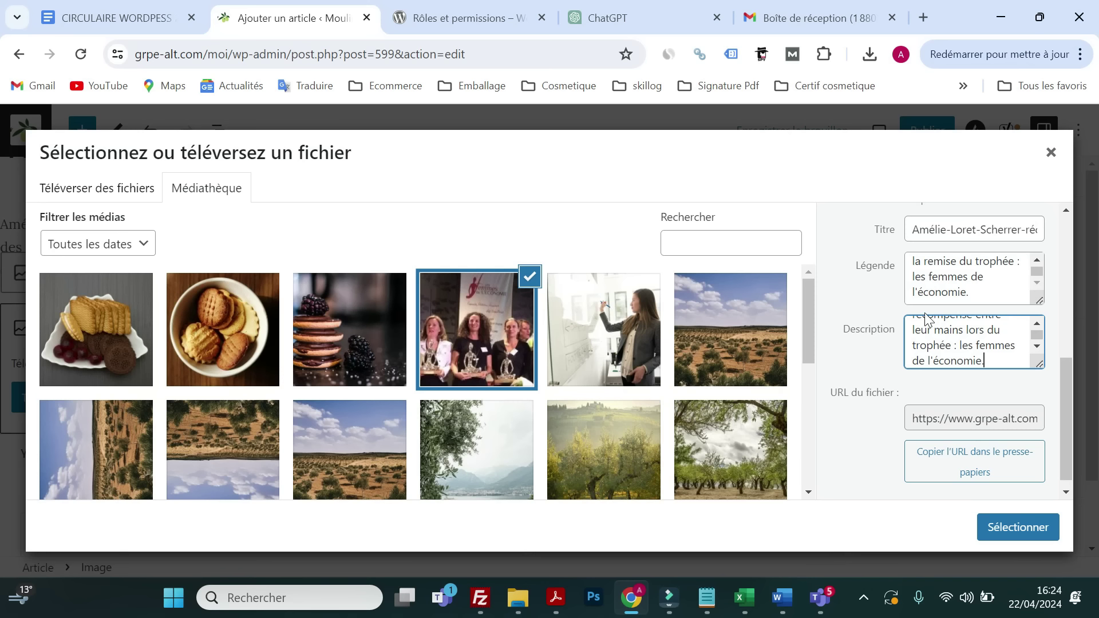
scroll(973, 343, down, 1)
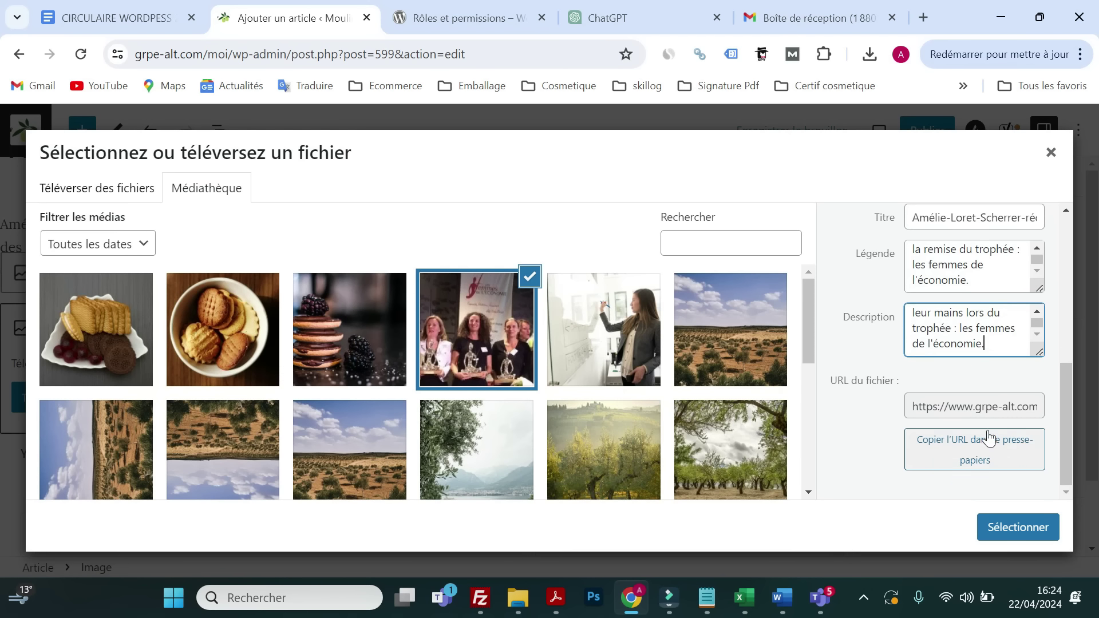
click(997, 528)
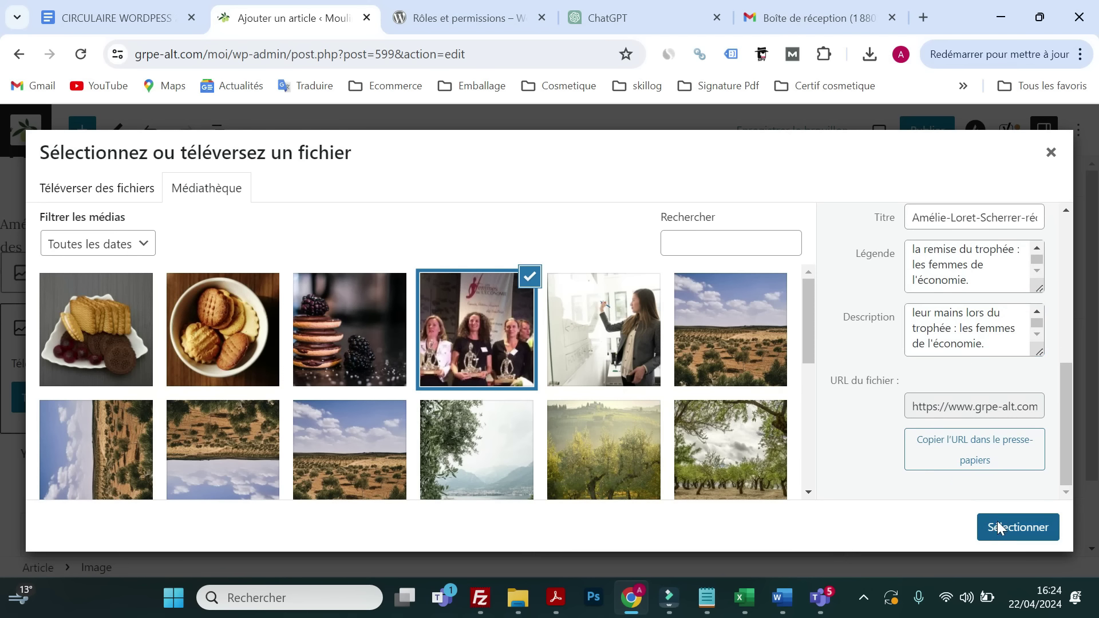
scroll(480, 399, down, 1)
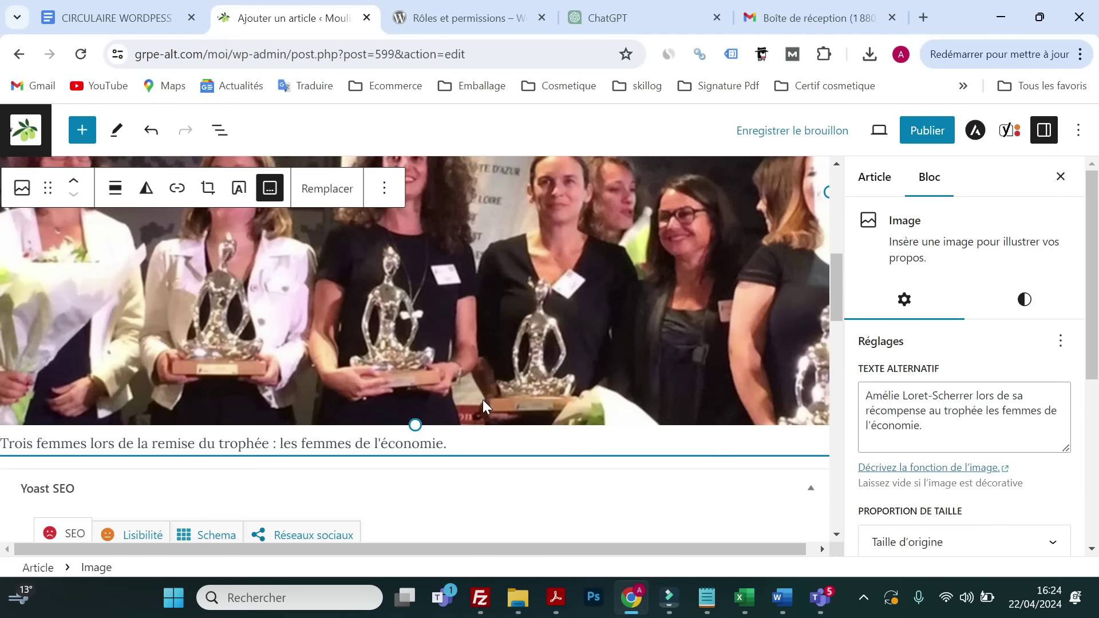
- Copy the heading 'Un Engagement Remarquable' from the ChatGPT conversation
key(Return)
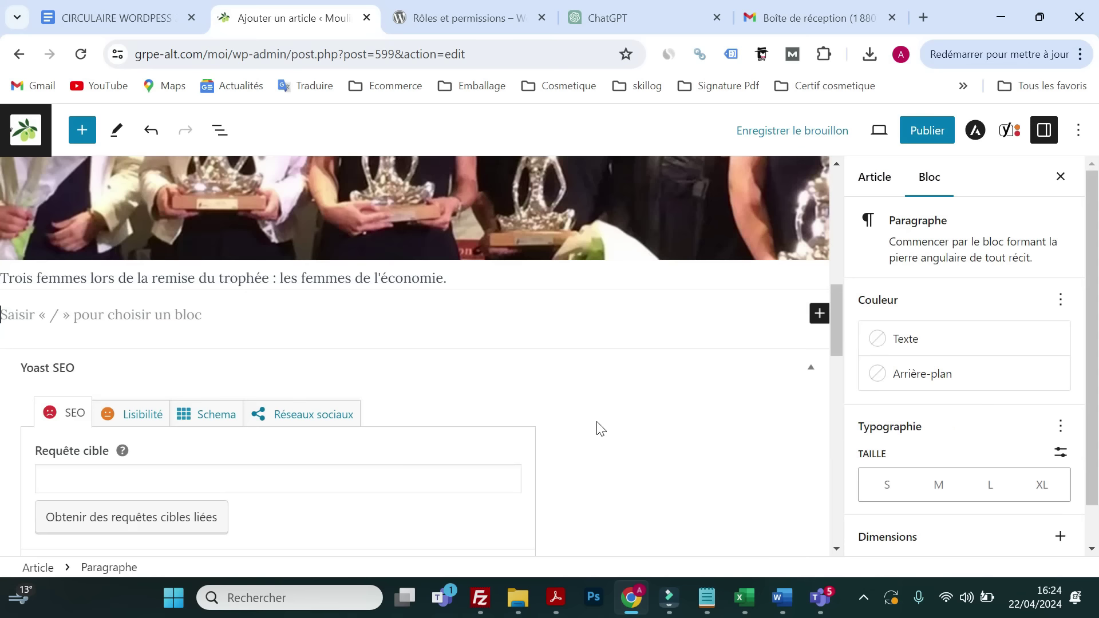
click(819, 313)
scroll(389, 357, up, 10)
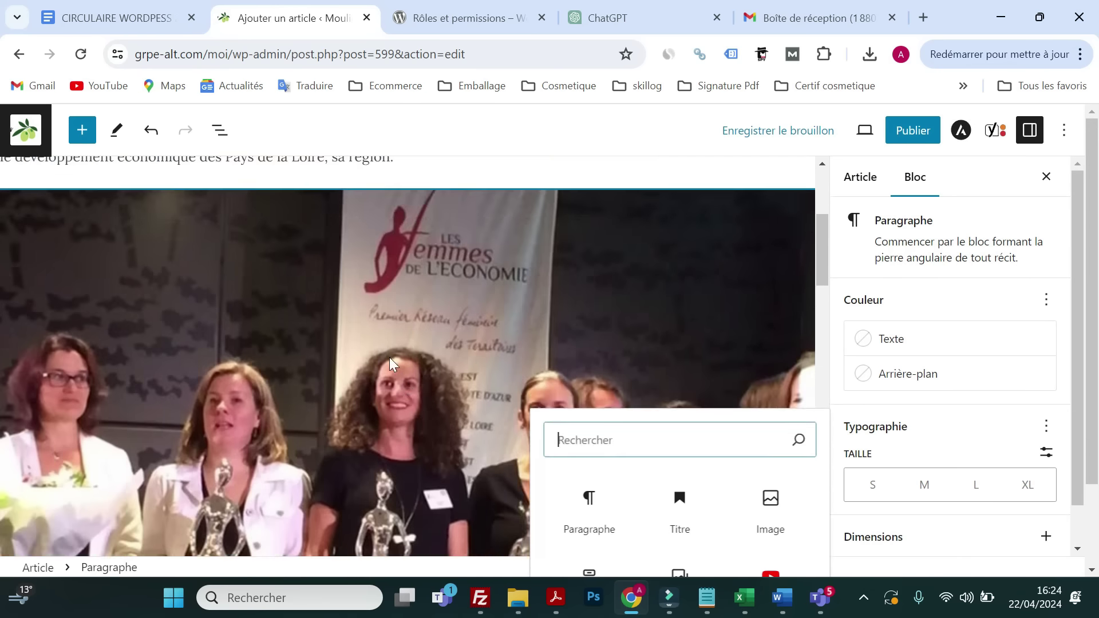
scroll(366, 366, down, 10)
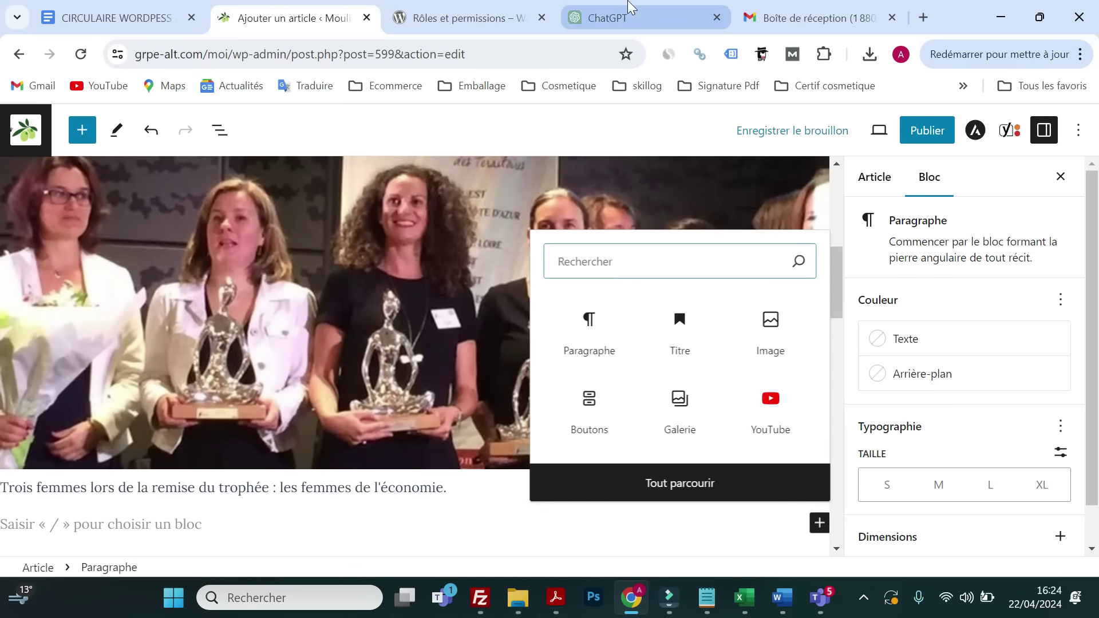
click(615, 18)
scroll(459, 304, down, 2)
drag(657, 326, 407, 327)
triple_click(657, 321)
right_click(446, 329)
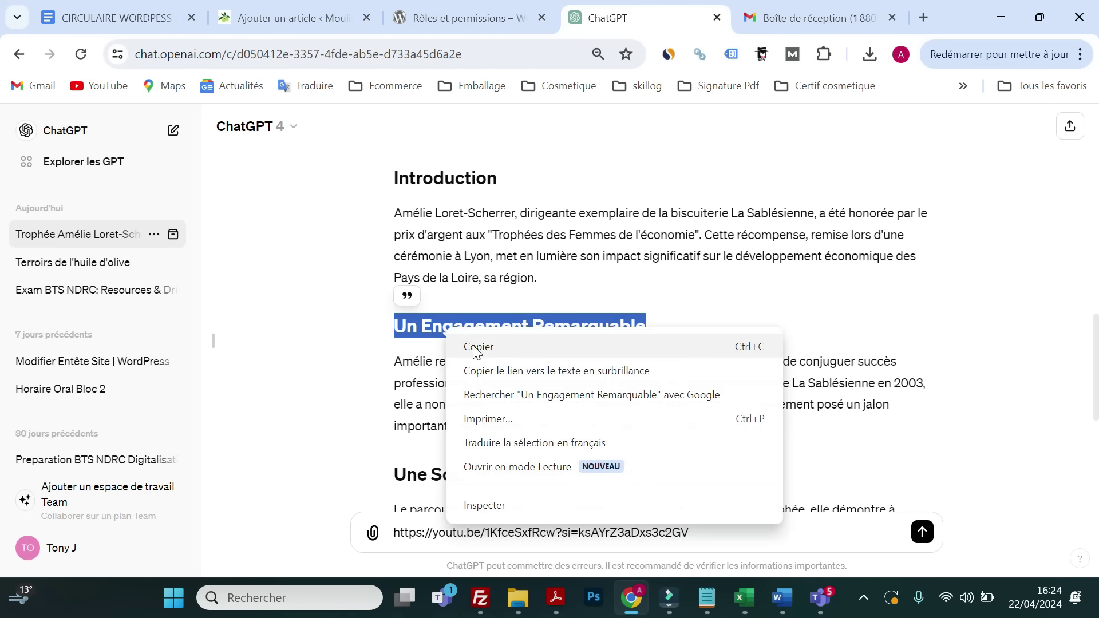
click(473, 349)
- Add a heading block below the caption and paste 'Un Engagement Remarquable' into it
click(486, 25)
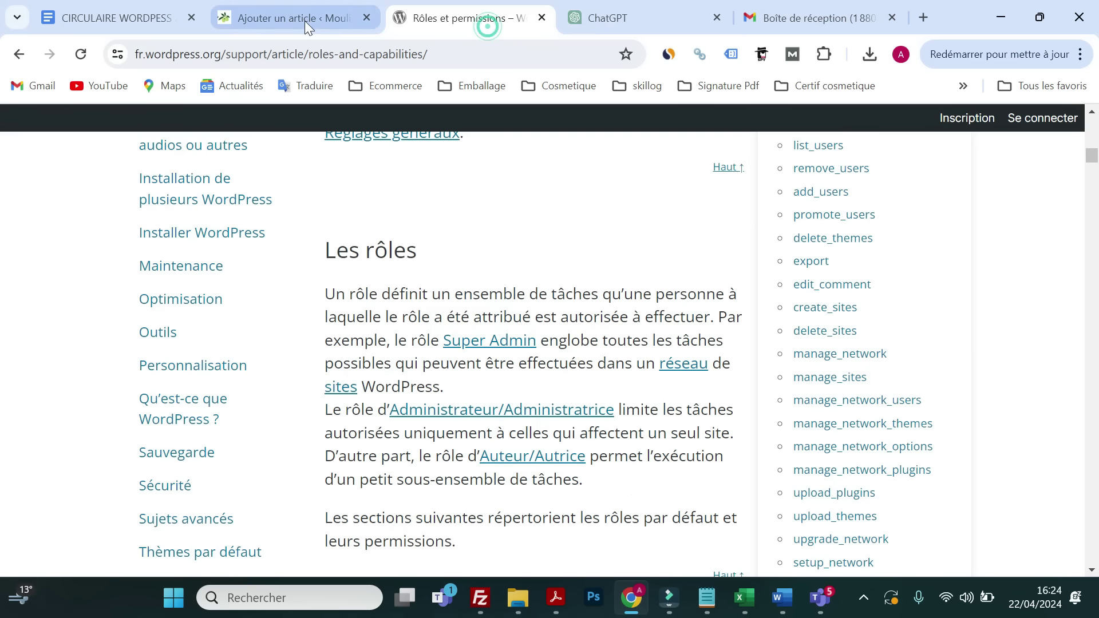
click(304, 18)
scroll(201, 469, down, 2)
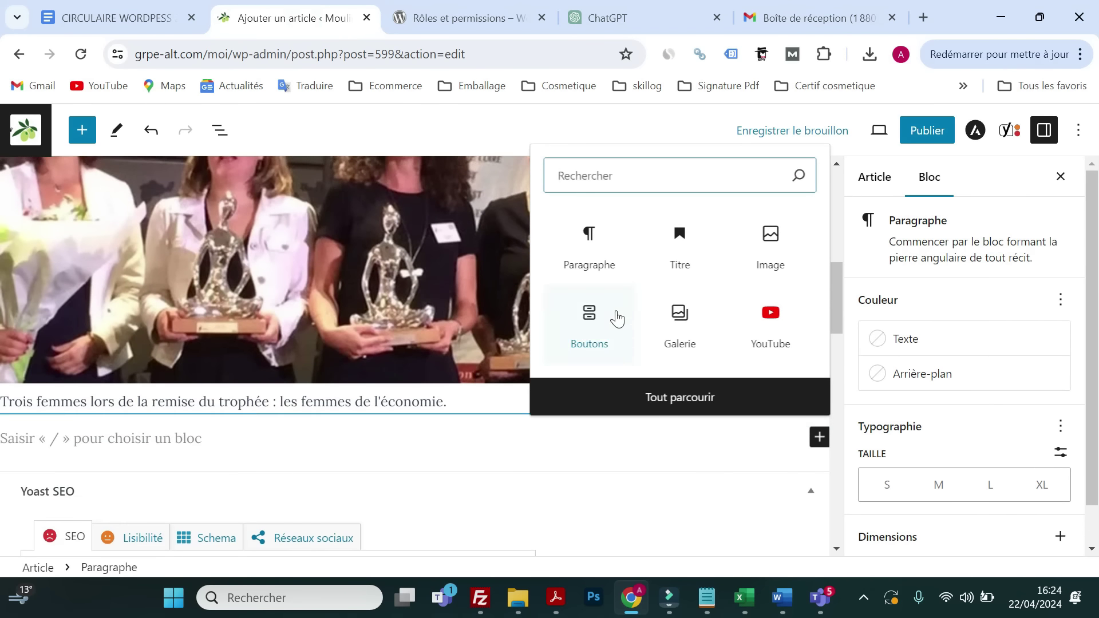
click(666, 265)
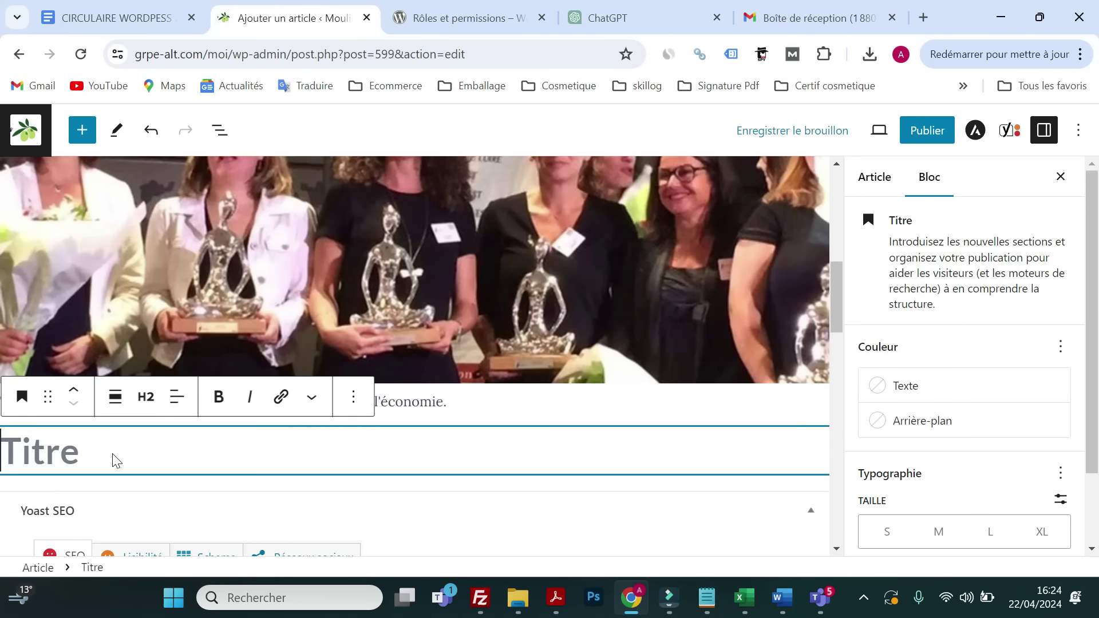
right_click(114, 454)
click(142, 262)
- Copy the following paragraph from ChatGPT and paste it into a new paragraph under the heading
key(Return)
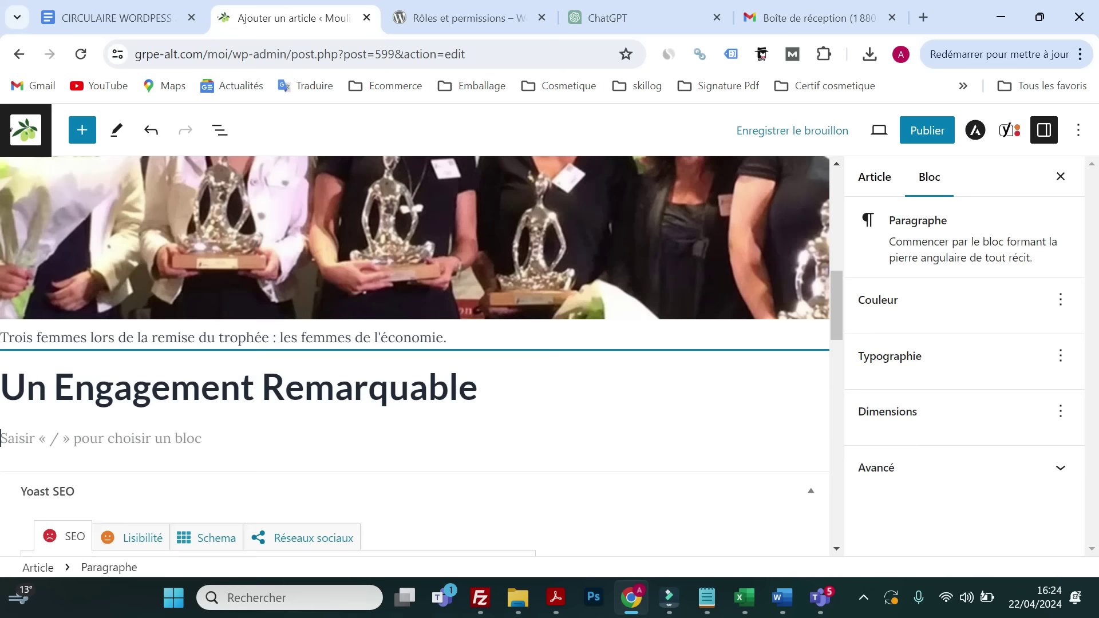
click(608, 23)
drag(812, 430, 395, 361)
right_click(448, 366)
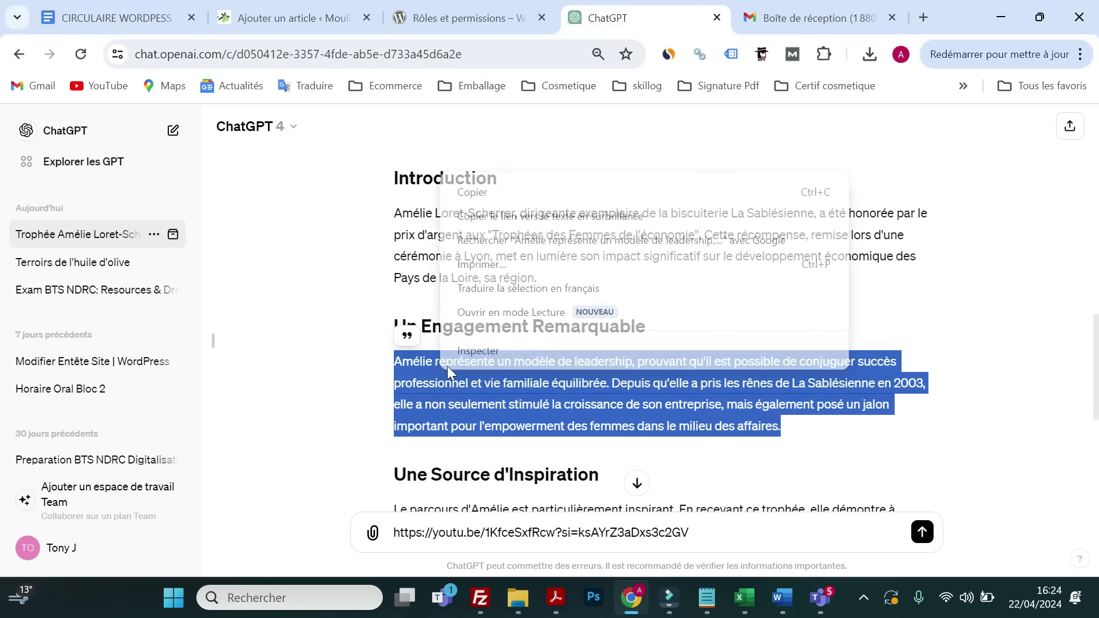
click(480, 200)
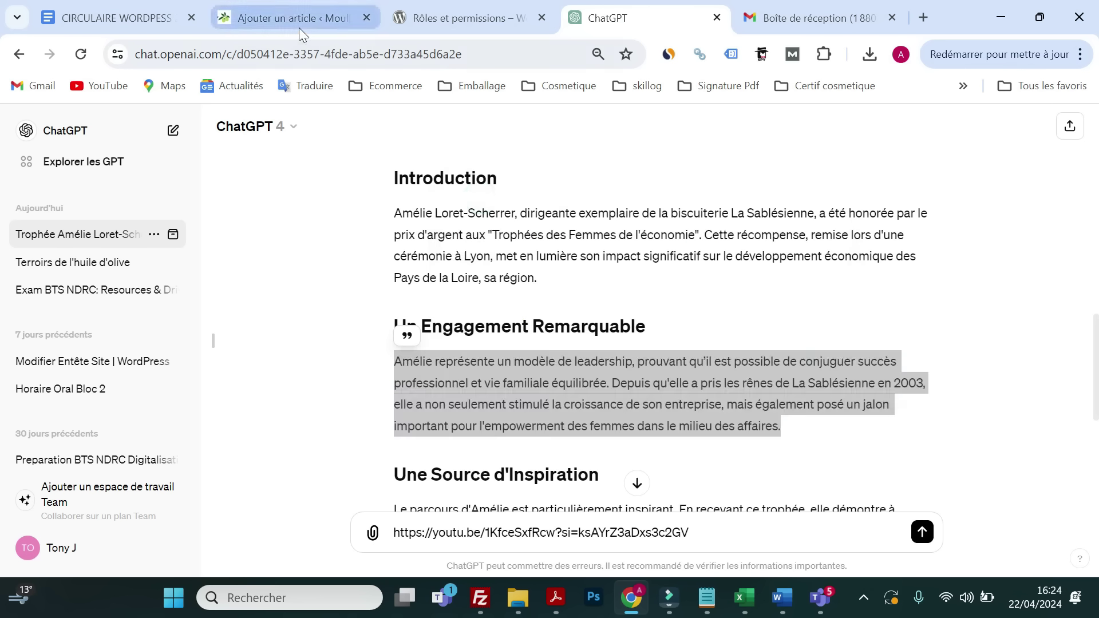
click(297, 22)
click(135, 441)
right_click(135, 442)
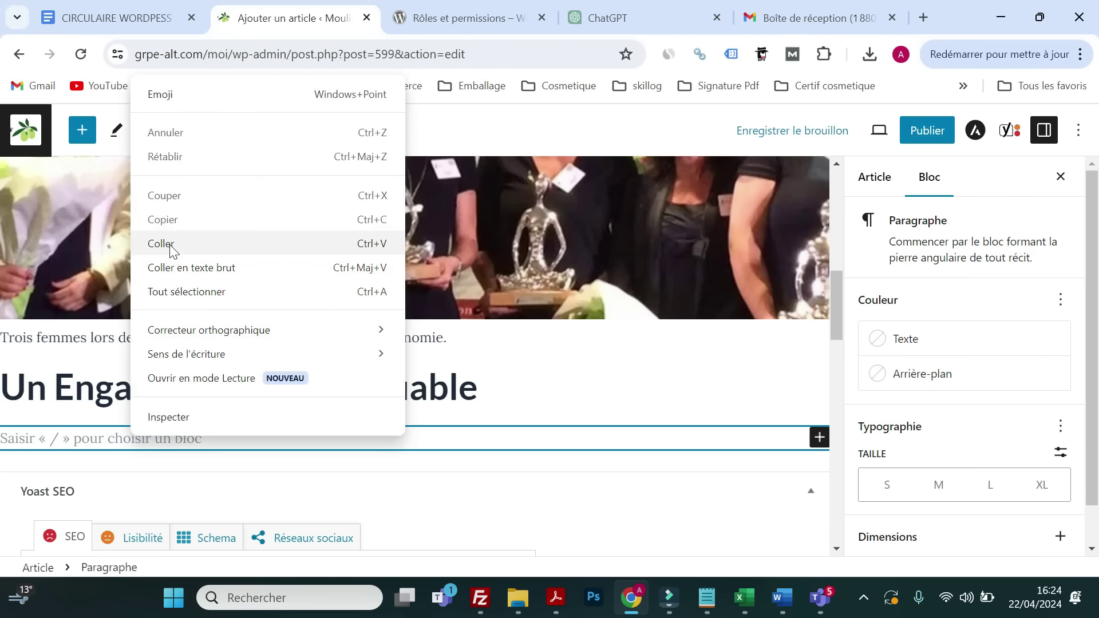
click(161, 243)
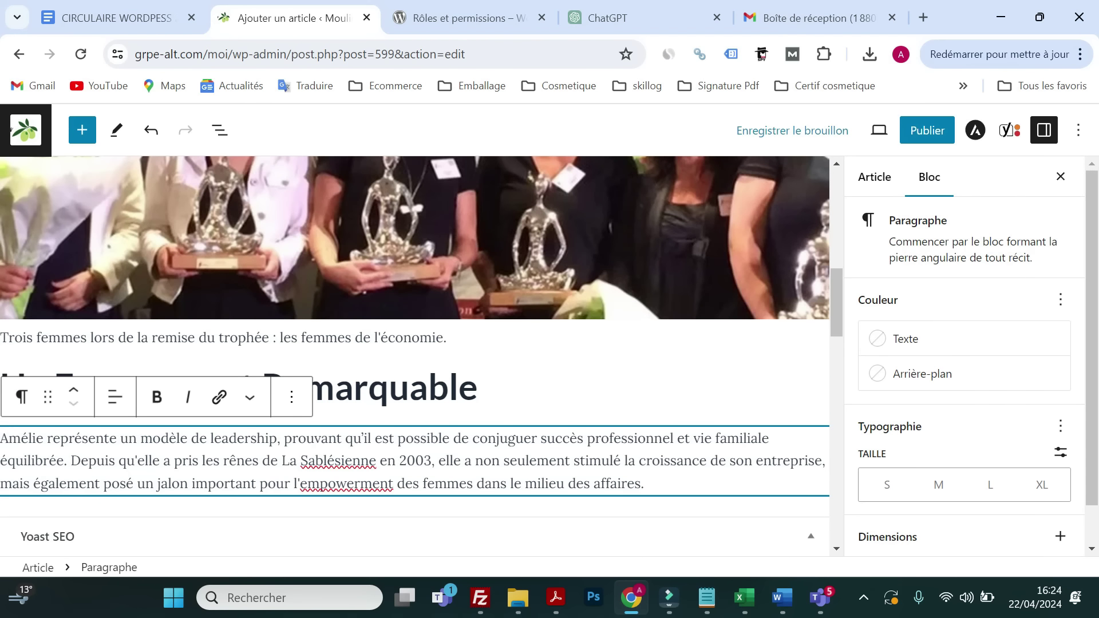
- Publish the article and check its structure overview showing 116 words
click(937, 136)
click(937, 136)
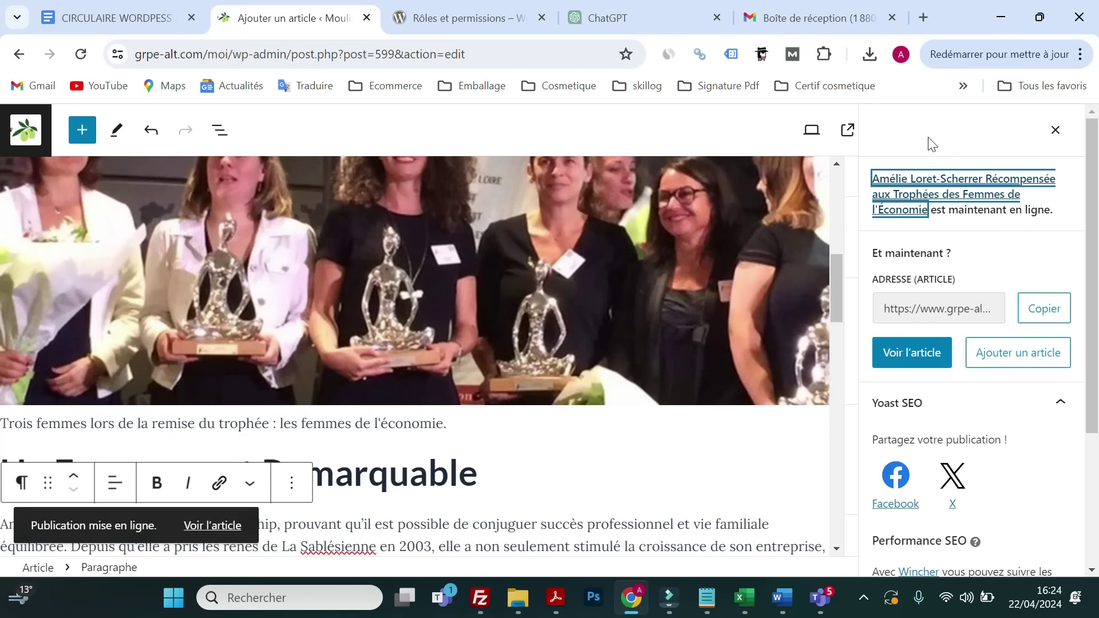
click(1055, 131)
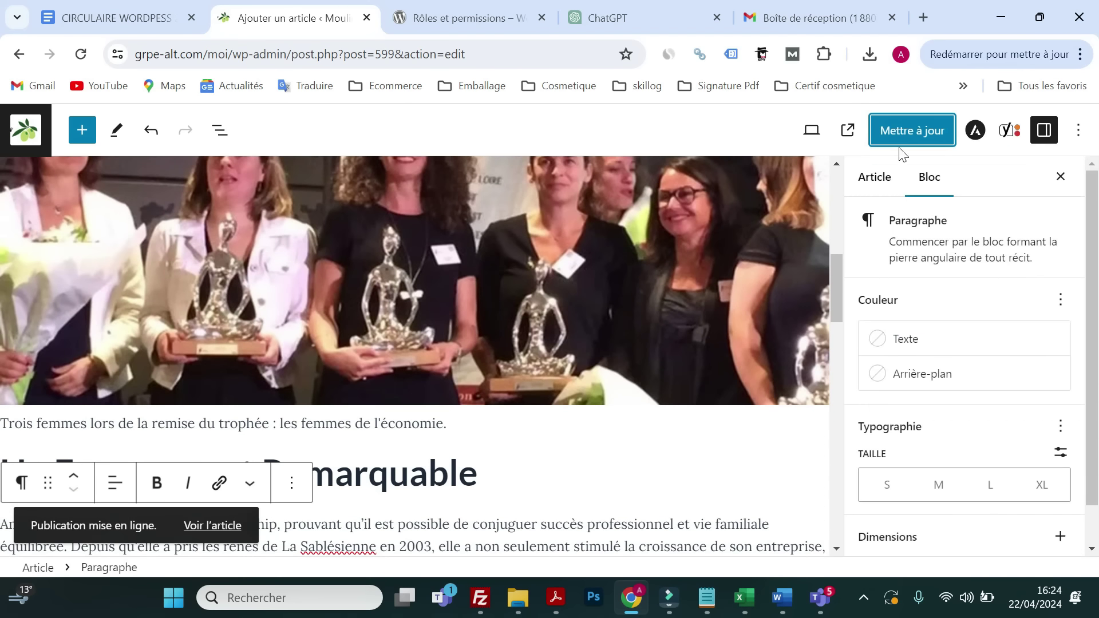
scroll(211, 369, down, 3)
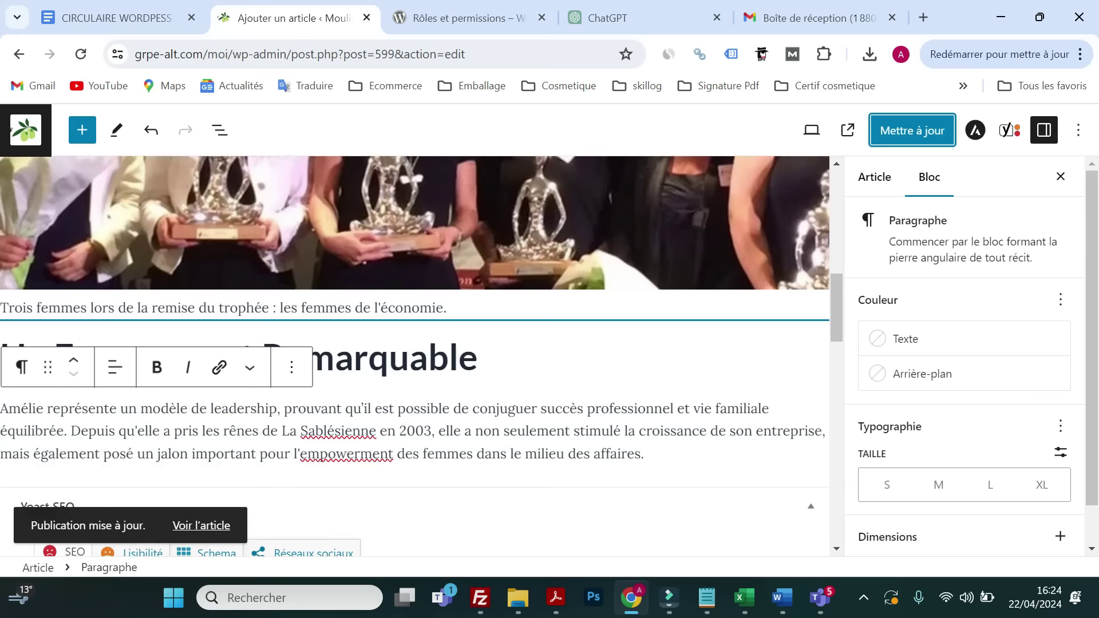
click(221, 132)
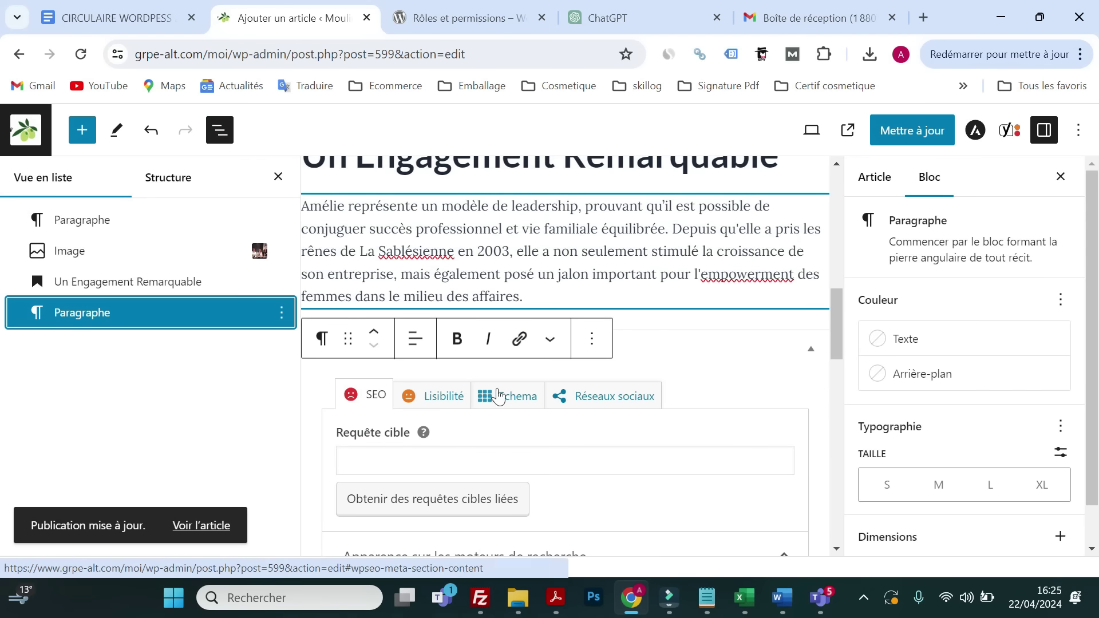
scroll(486, 395, up, 5)
click(181, 193)
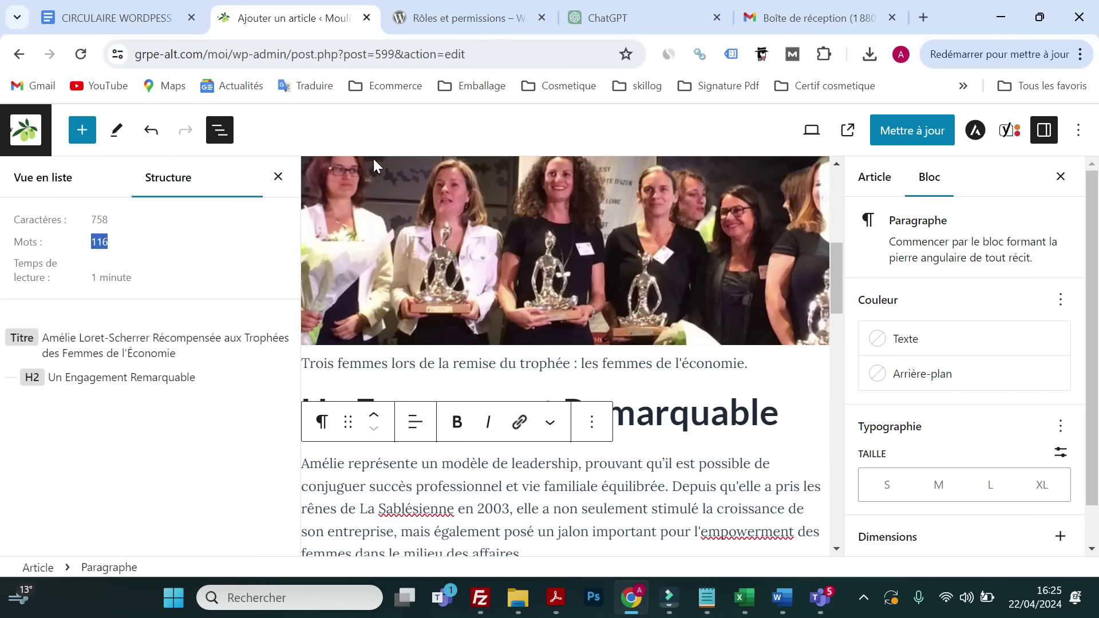
- Copy the heading 'Une Source d'Inspiration' from ChatGPT and add an empty block after the paragraph
click(595, 19)
scroll(661, 320, down, 2)
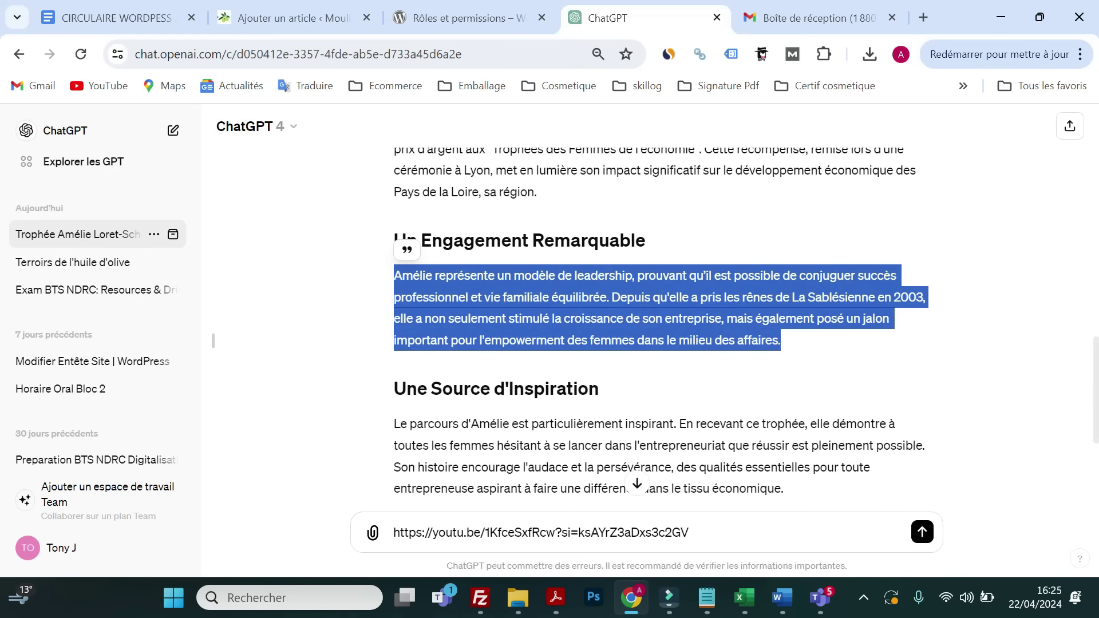
drag(625, 399, 395, 392)
right_click(418, 384)
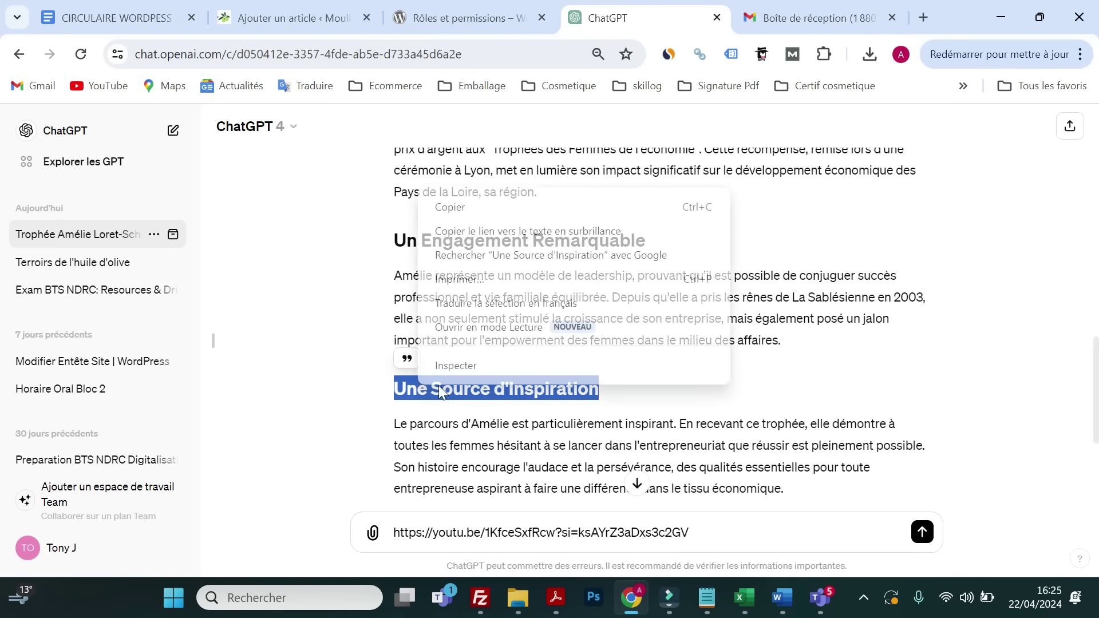
click(475, 214)
click(475, 19)
click(318, 19)
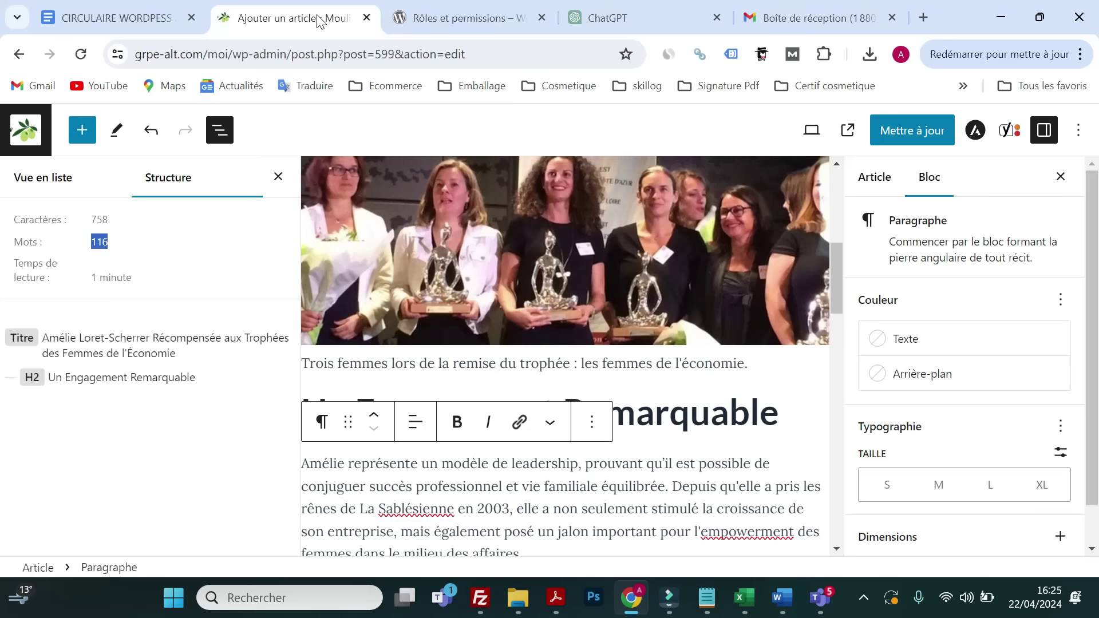
scroll(568, 423, down, 5)
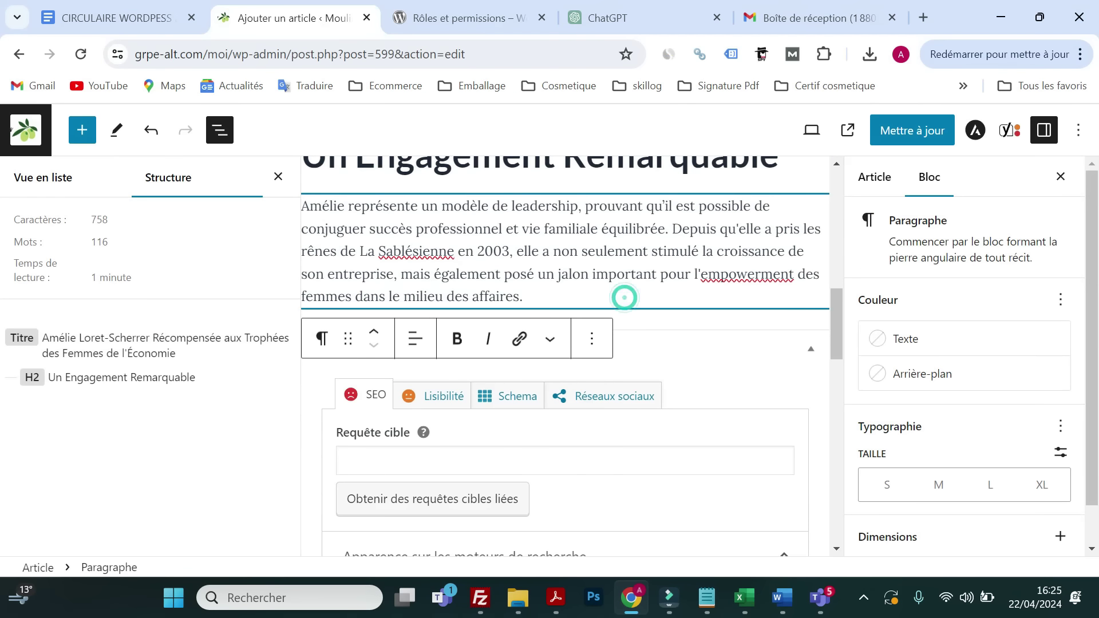
key(Return)
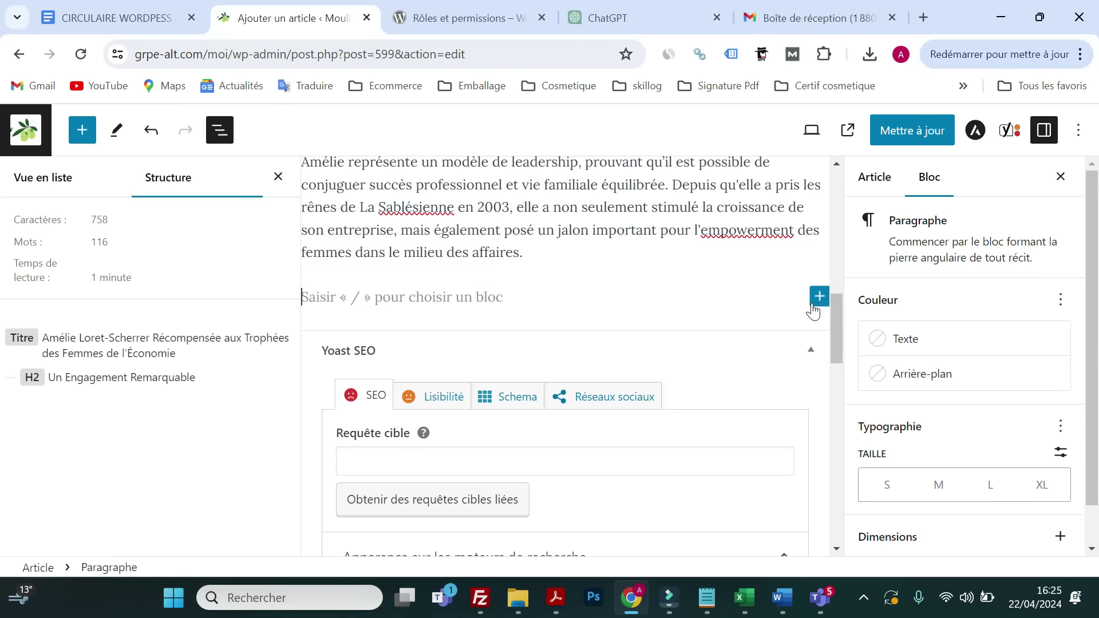
- Insert a Vidéo block and choose to embed the video from a URL
click(819, 296)
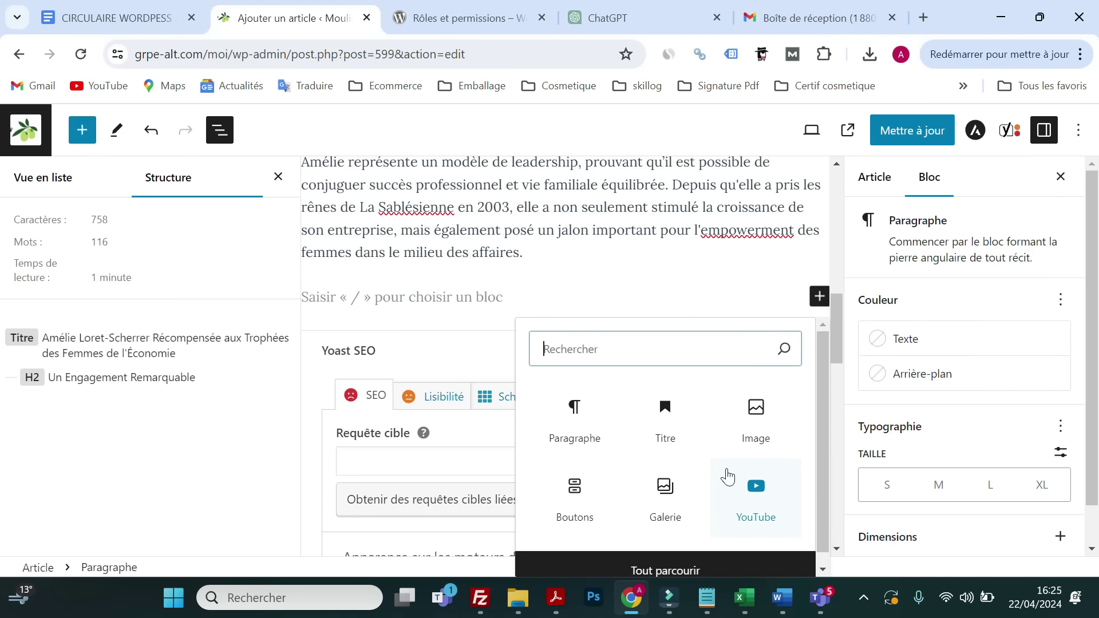
click(278, 177)
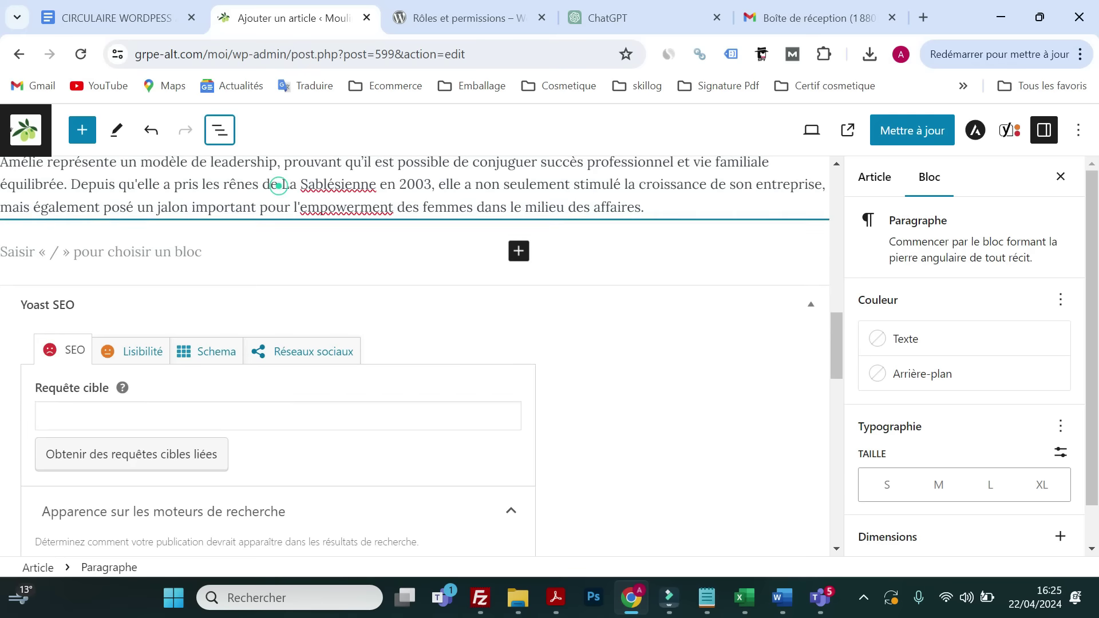
click(518, 251)
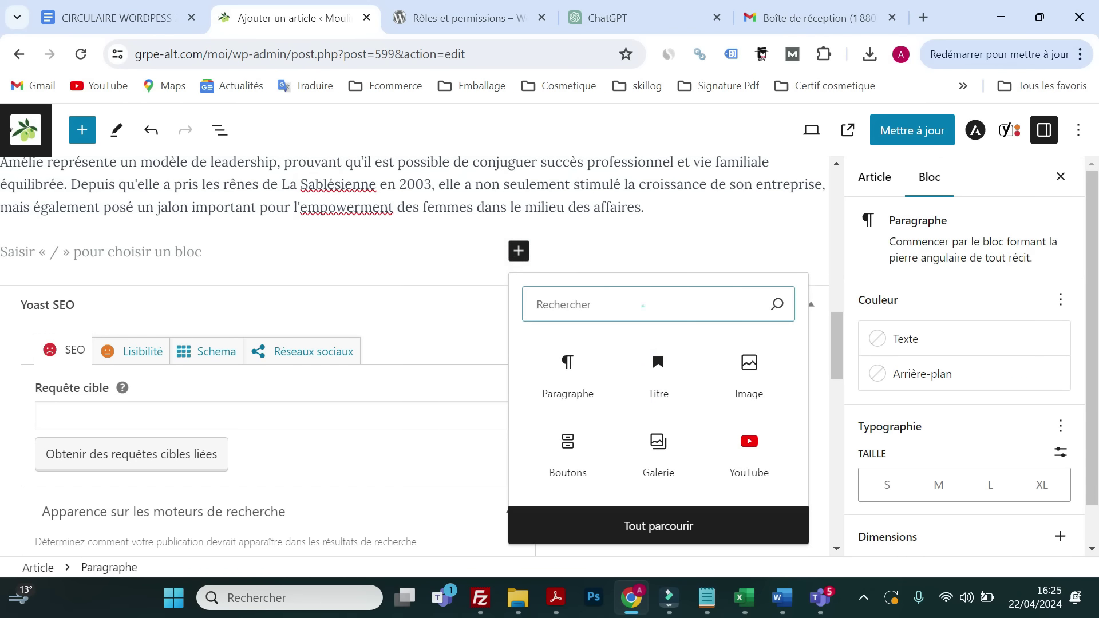
text(video)
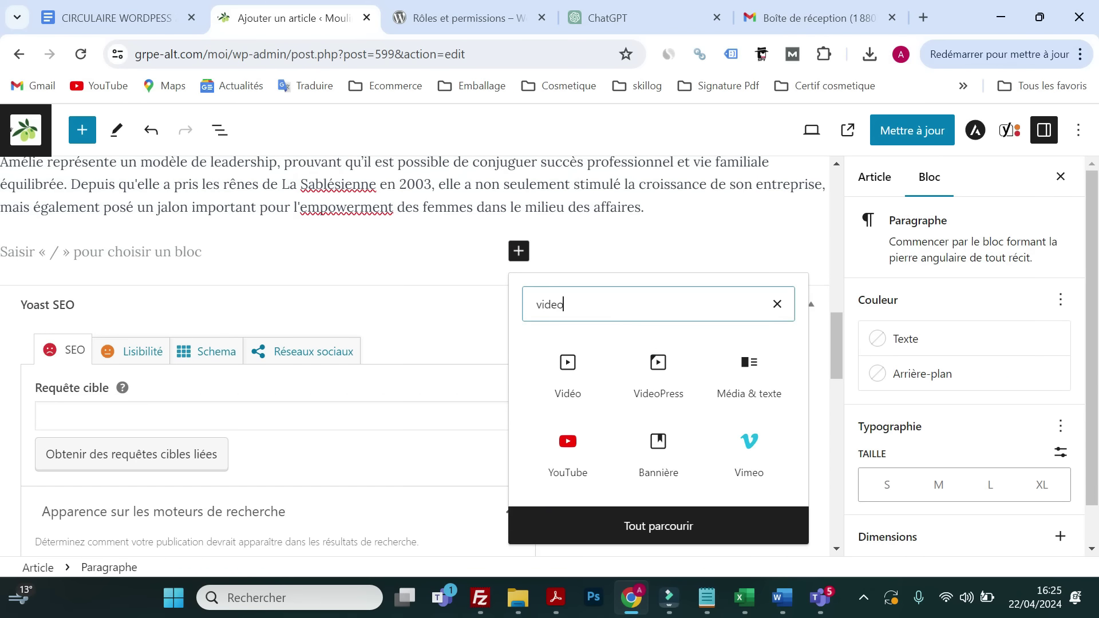
click(589, 366)
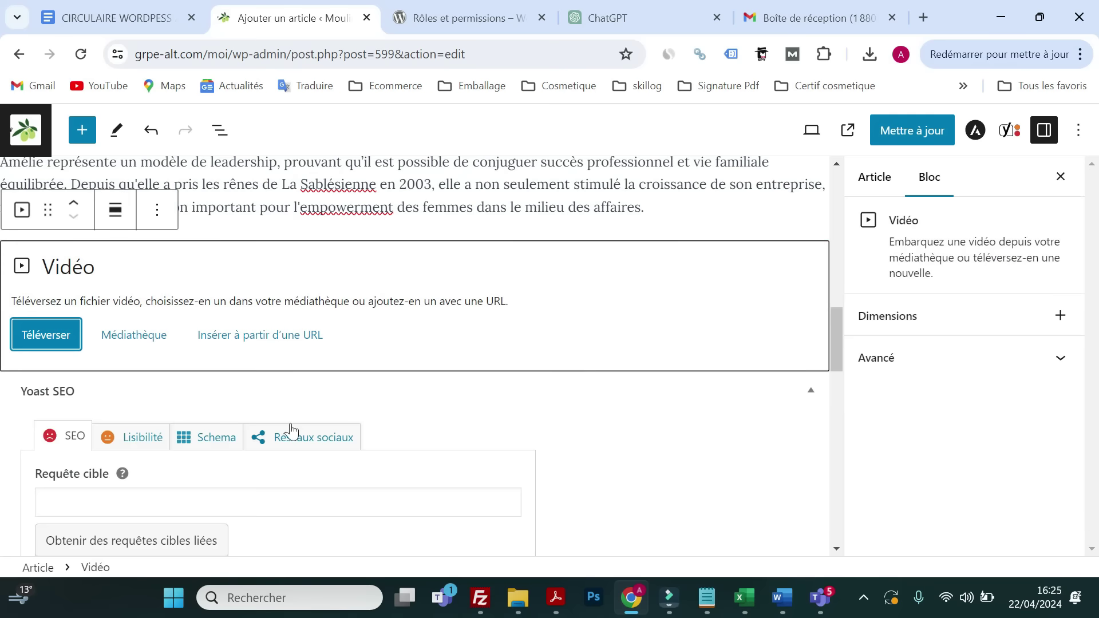
click(152, 338)
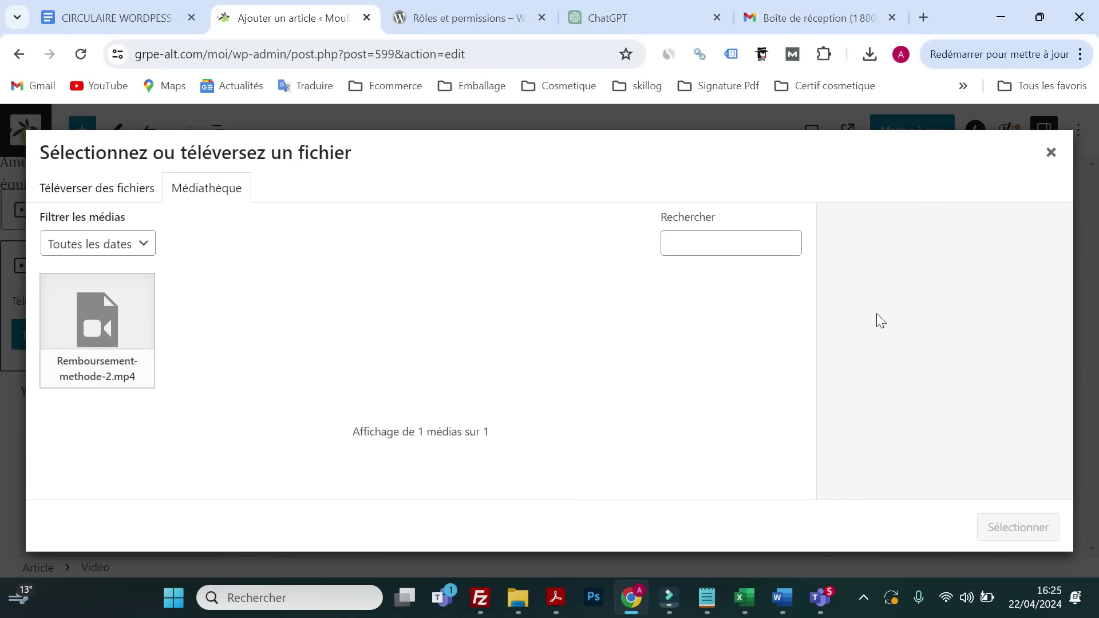
click(1051, 154)
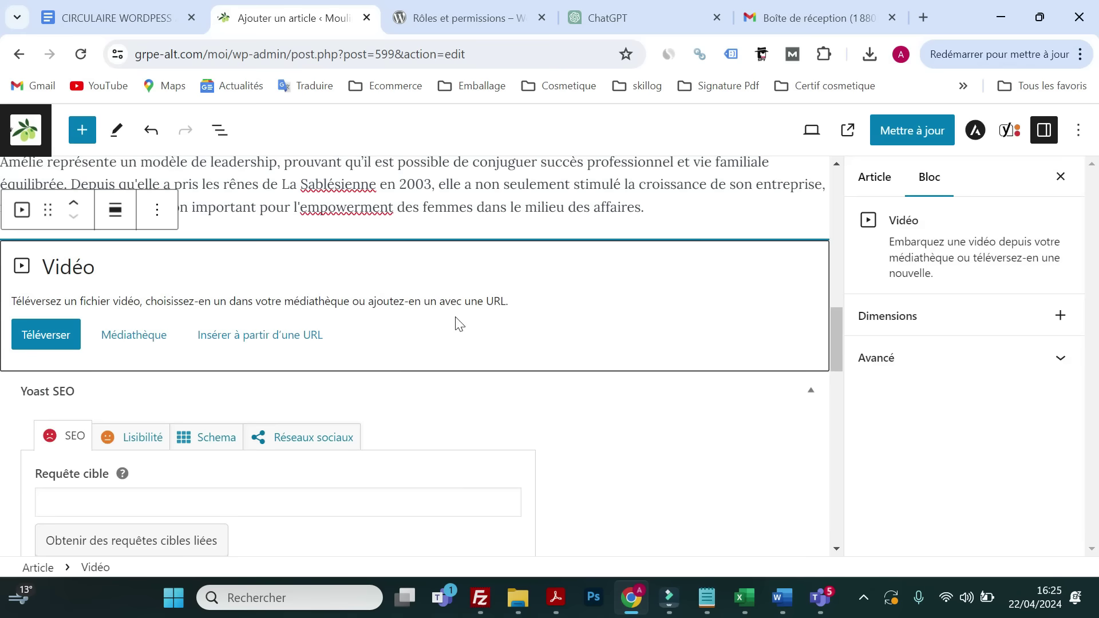
click(239, 337)
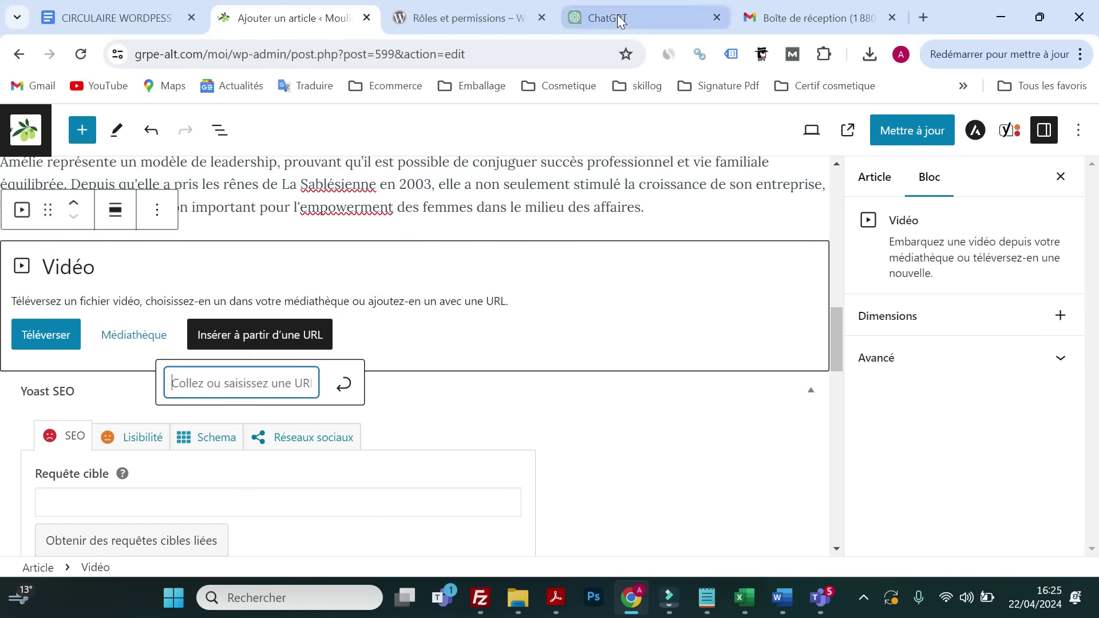
- Embed the YouTube link copied from ChatGPT and save the article update
click(618, 17)
drag(690, 532, 394, 532)
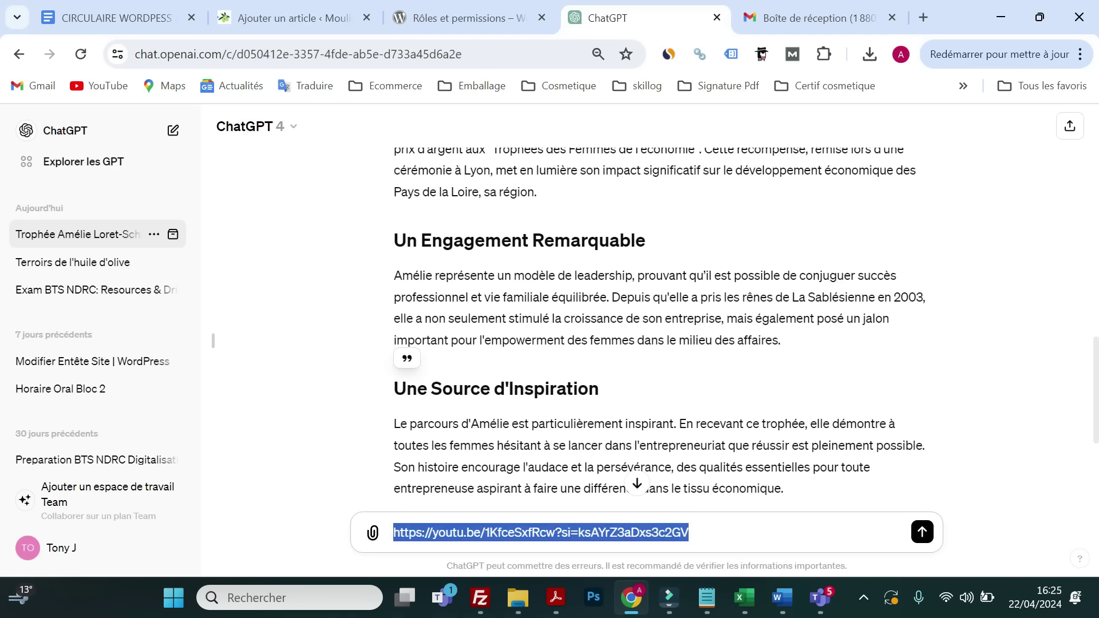
right_click(464, 540)
click(486, 237)
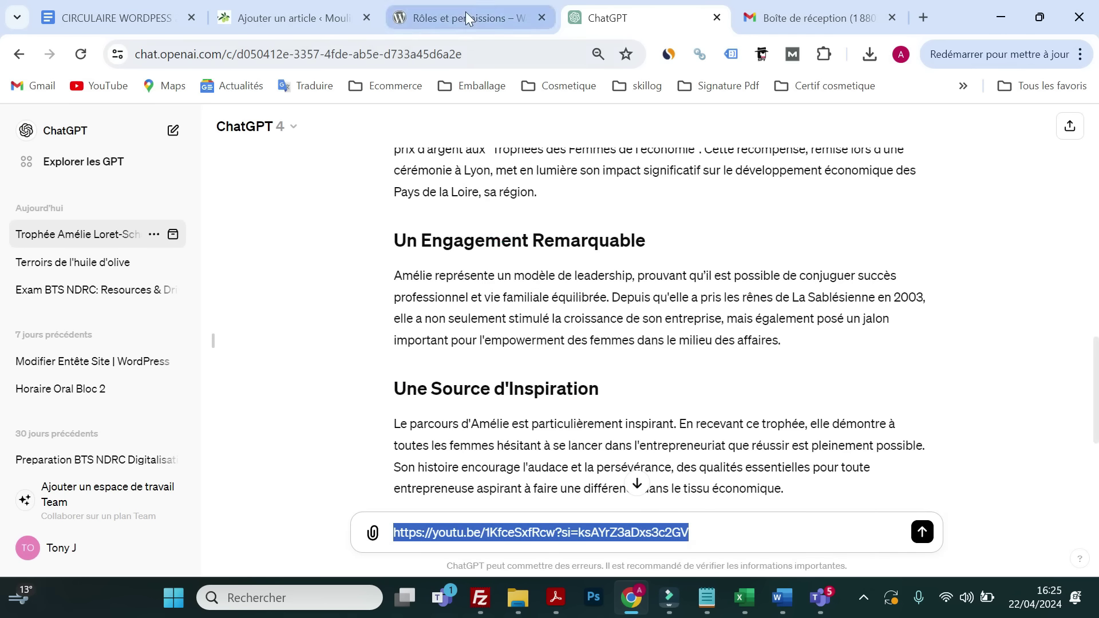
click(289, 17)
right_click(256, 381)
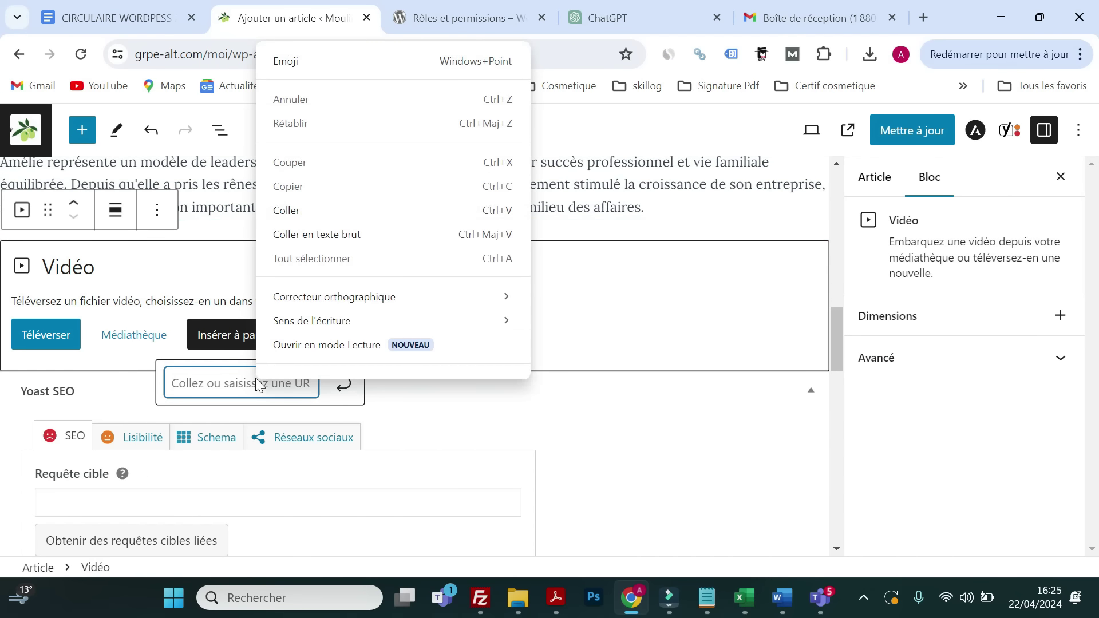
click(286, 192)
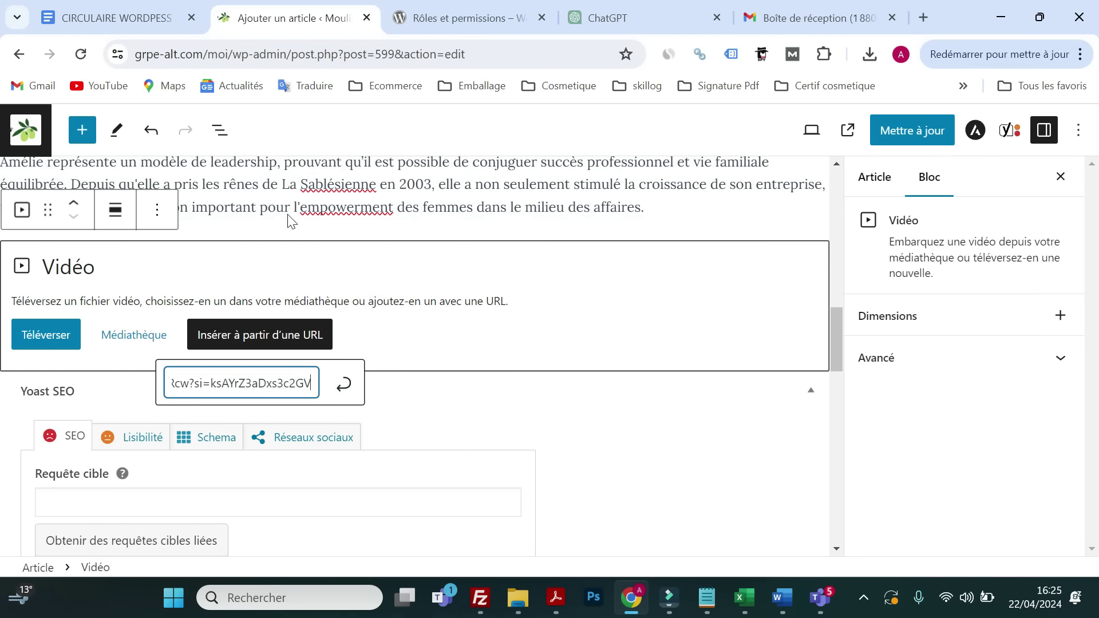
click(345, 390)
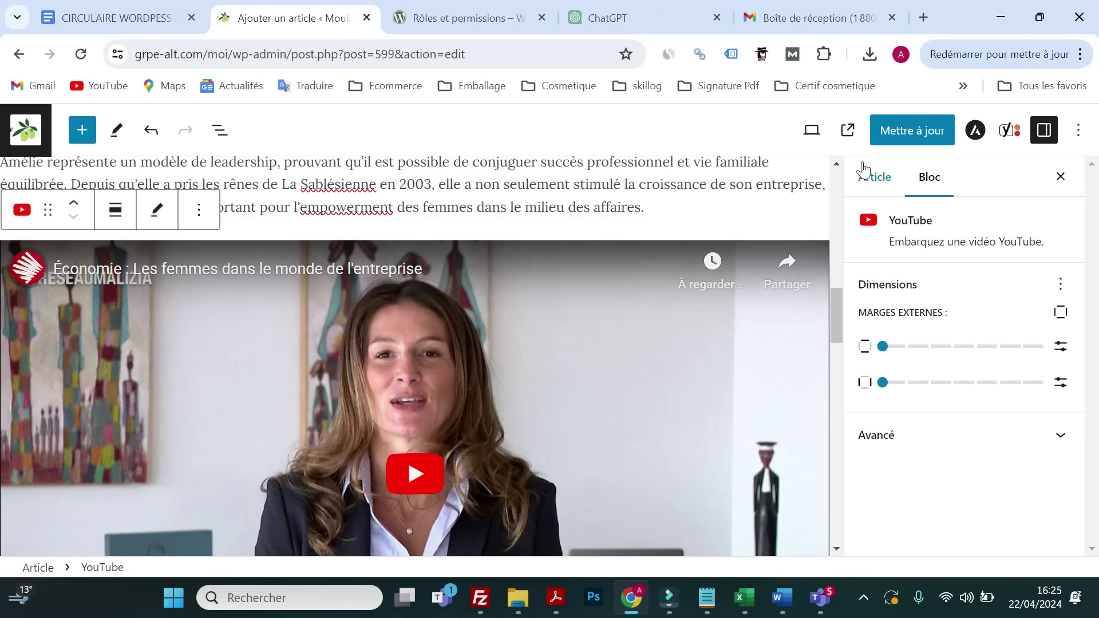
click(893, 133)
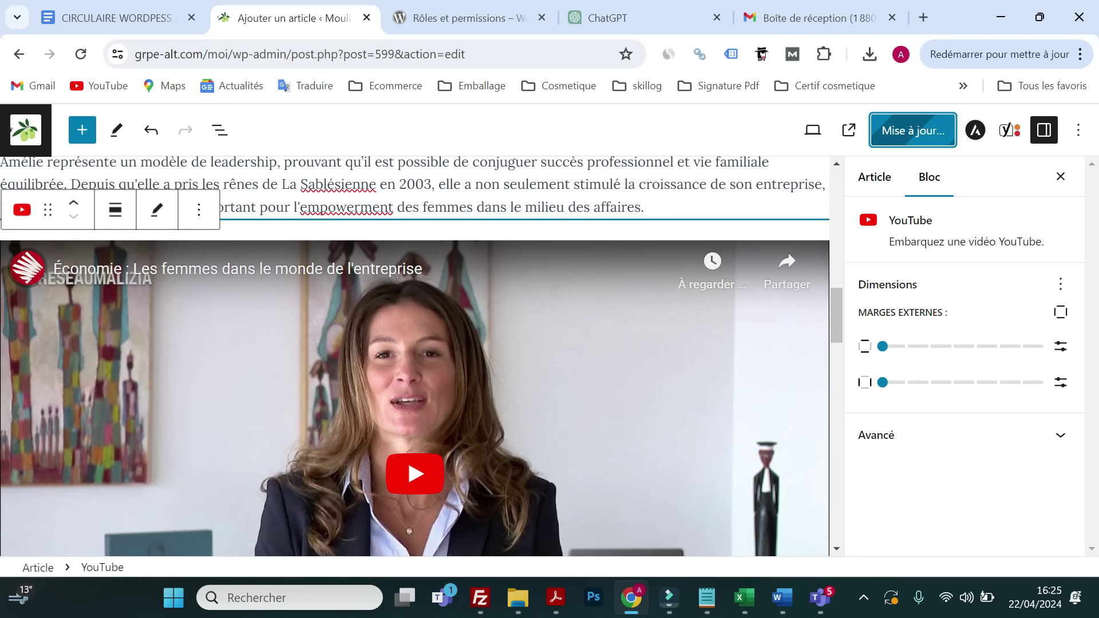
- View the live article in a new tab to check the embedded video, then go back to the editor
click(843, 143)
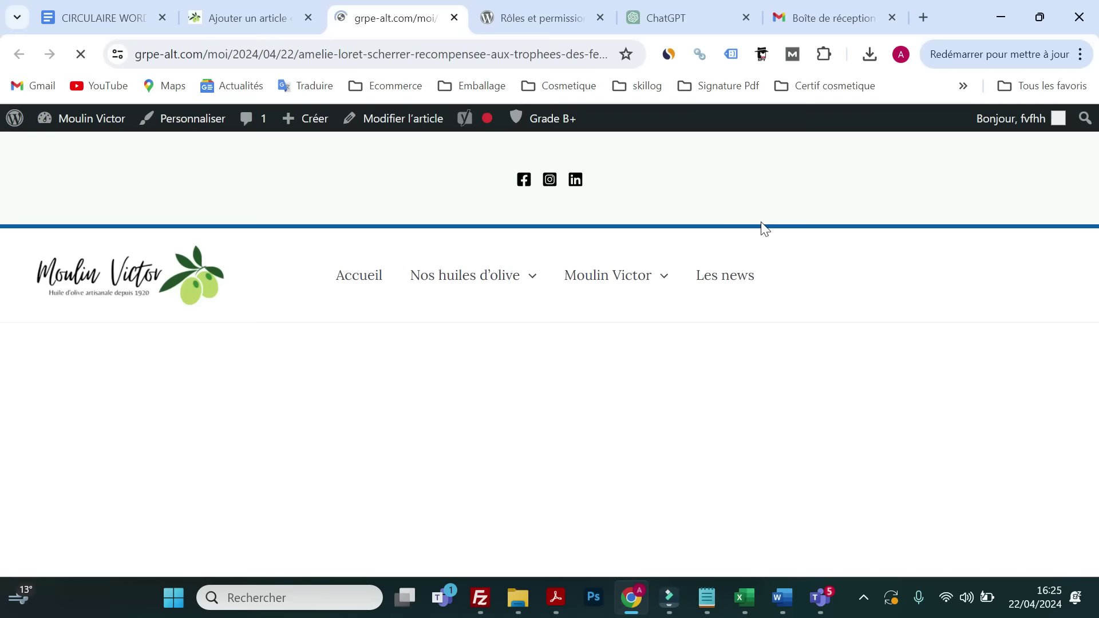
scroll(334, 355, down, 10)
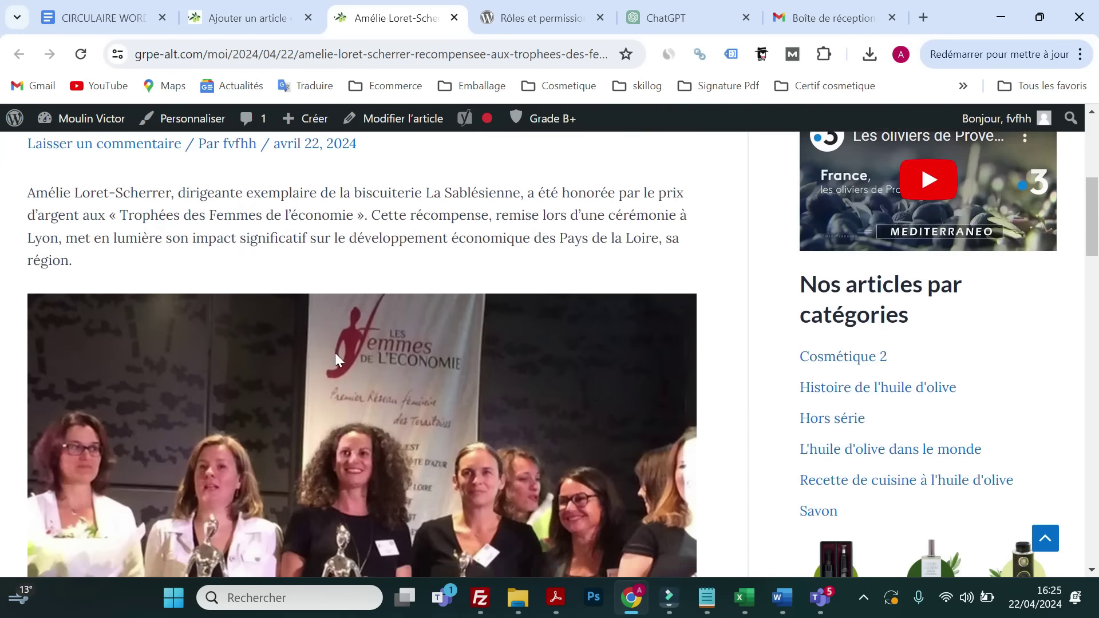
scroll(336, 355, up, 8)
scroll(336, 355, down, 3)
scroll(336, 355, up, 3)
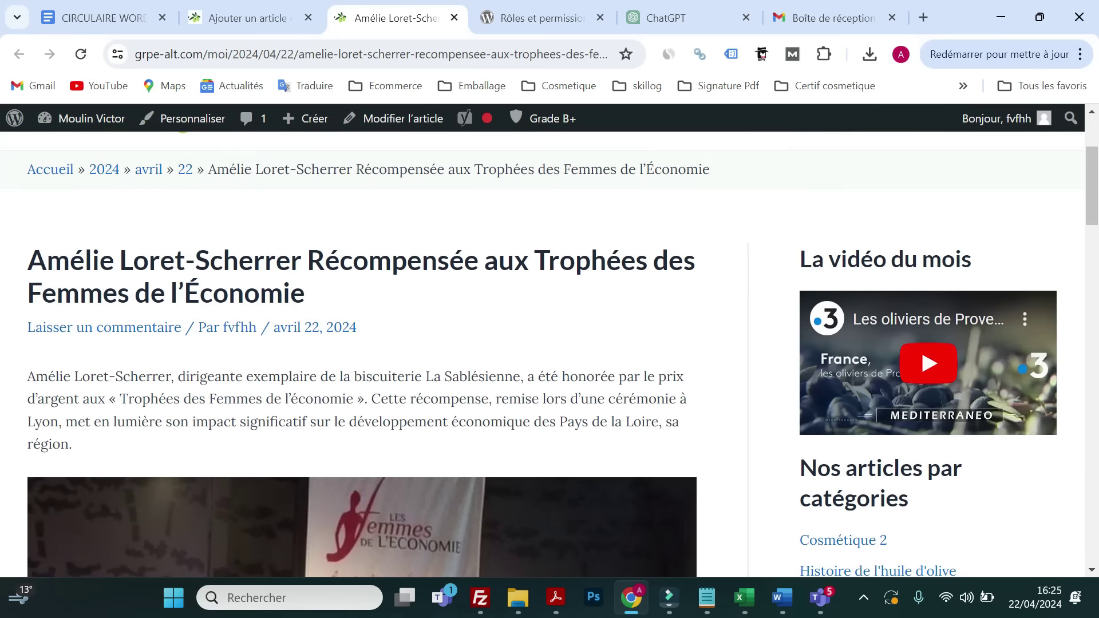
scroll(324, 310, down, 1)
scroll(318, 339, down, 6)
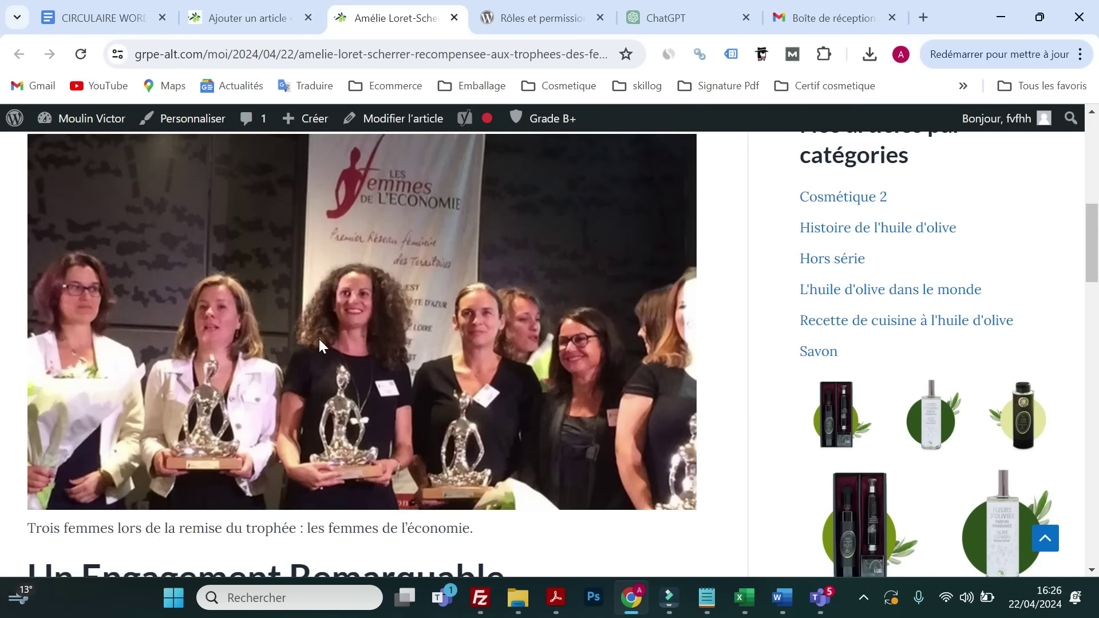
scroll(318, 338, down, 2)
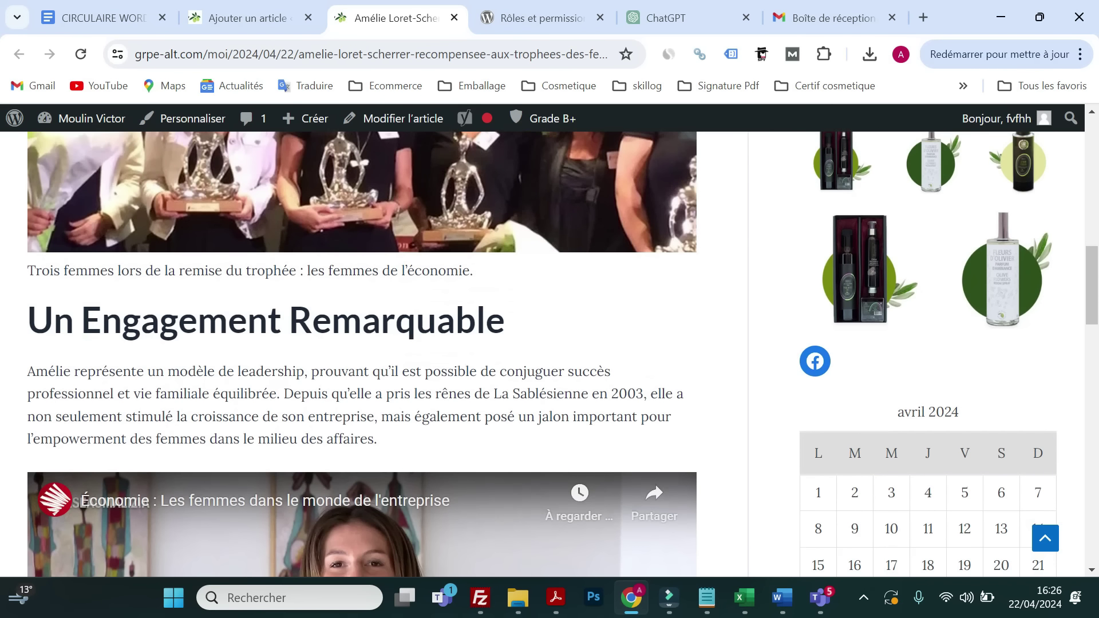
triple_click(528, 323)
scroll(208, 350, down, 3)
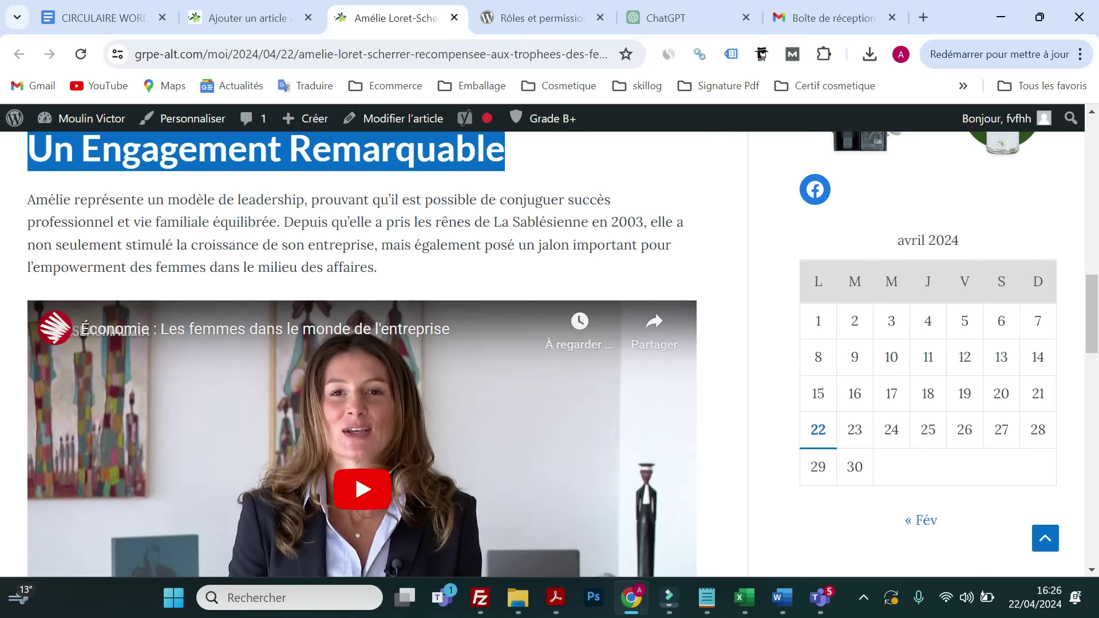
click(314, 236)
scroll(293, 280, up, 2)
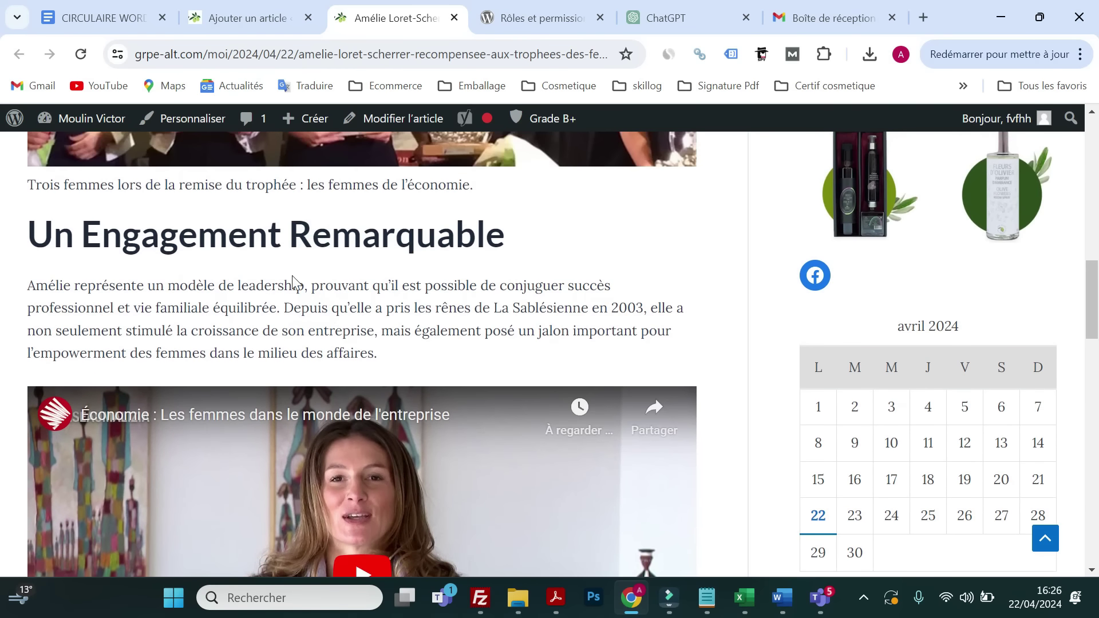
scroll(314, 267, down, 7)
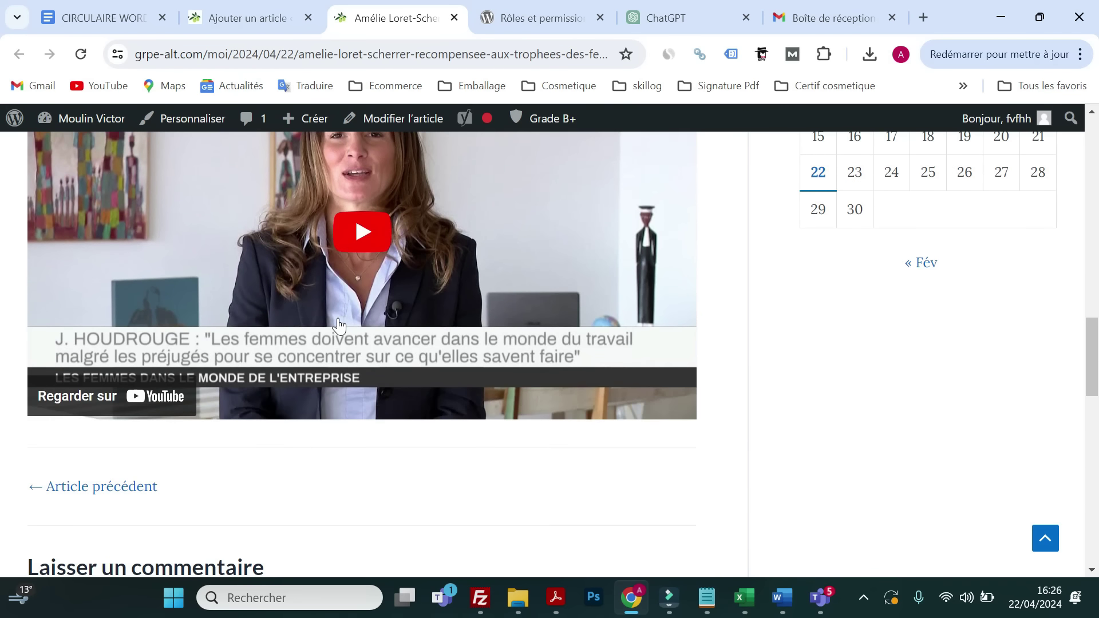
click(248, 18)
scroll(513, 278, down, 5)
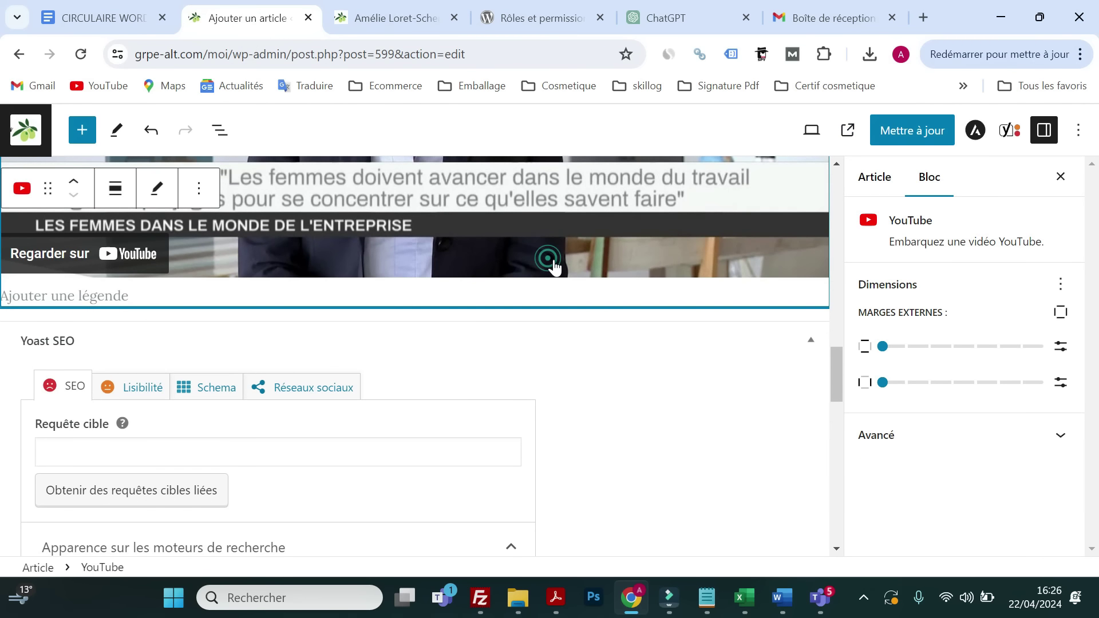
- Add a heading block below the video reading 'Une Source d'Inspiration', copied from ChatGPT
key(Return)
click(818, 297)
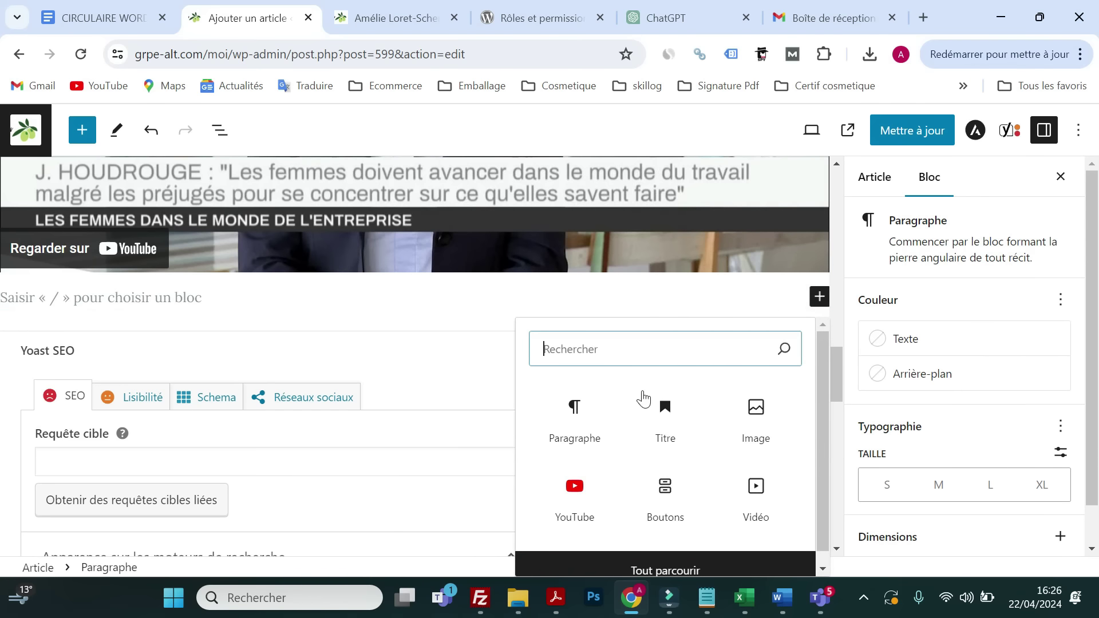
click(660, 430)
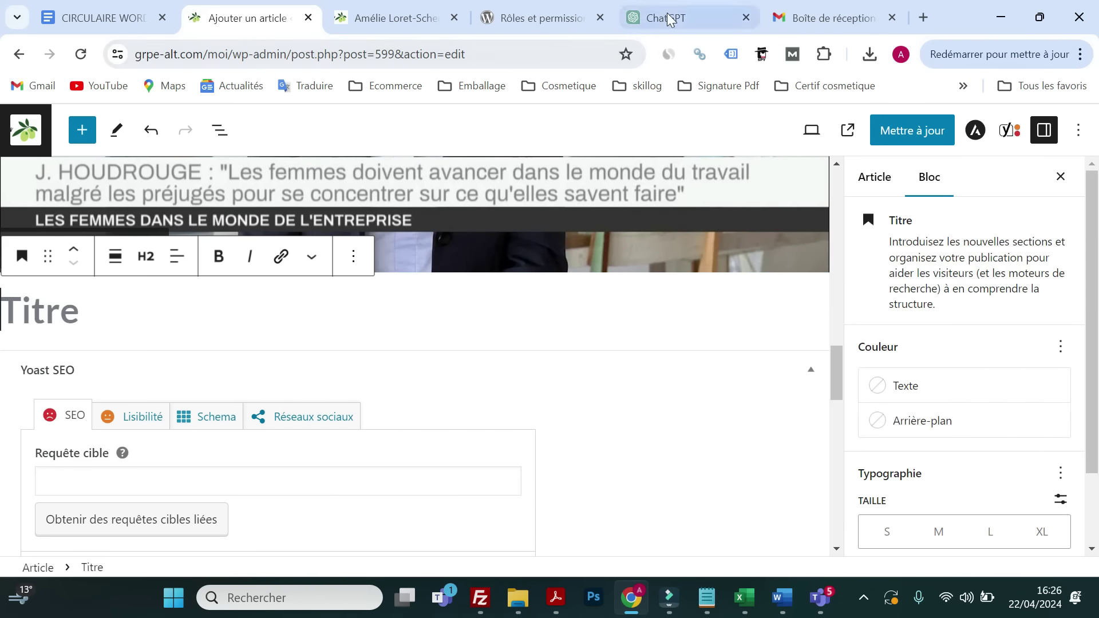
click(667, 17)
drag(610, 394, 394, 391)
right_click(404, 389)
click(430, 211)
click(504, 12)
click(354, 17)
click(231, 17)
right_click(105, 320)
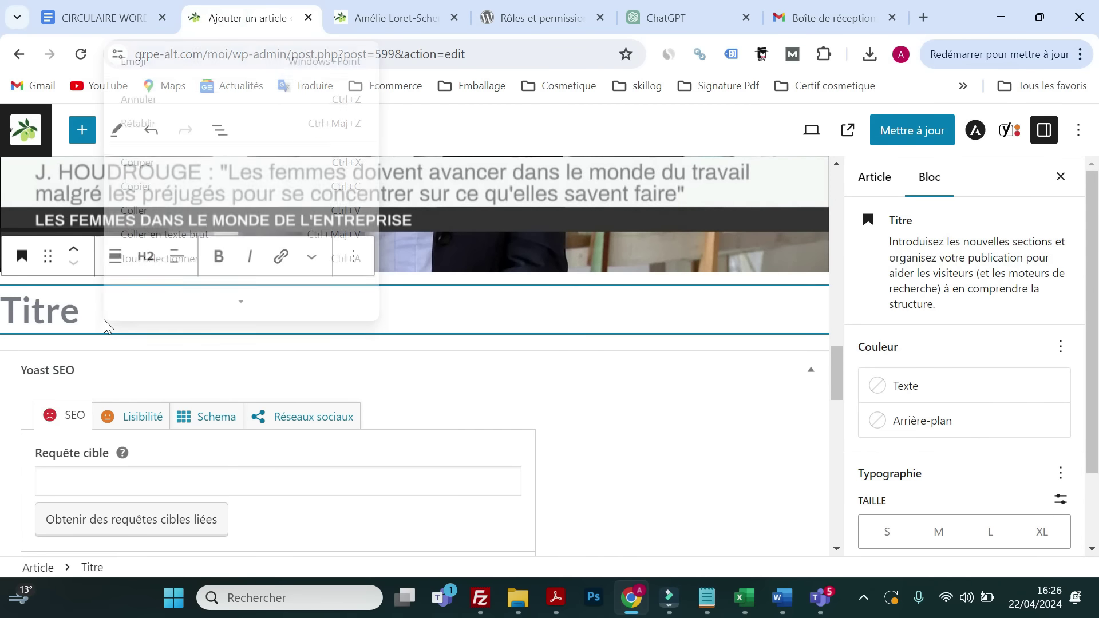
click(139, 219)
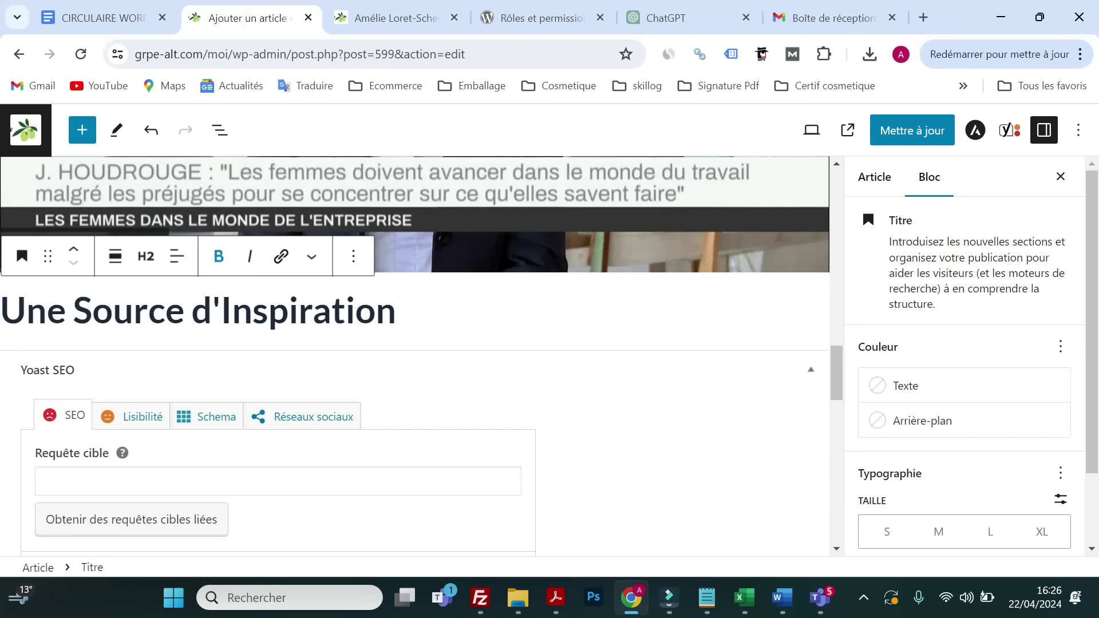
- Paste the inspiring-journey paragraph from ChatGPT under the heading, save the update, and view the live article
key(Return)
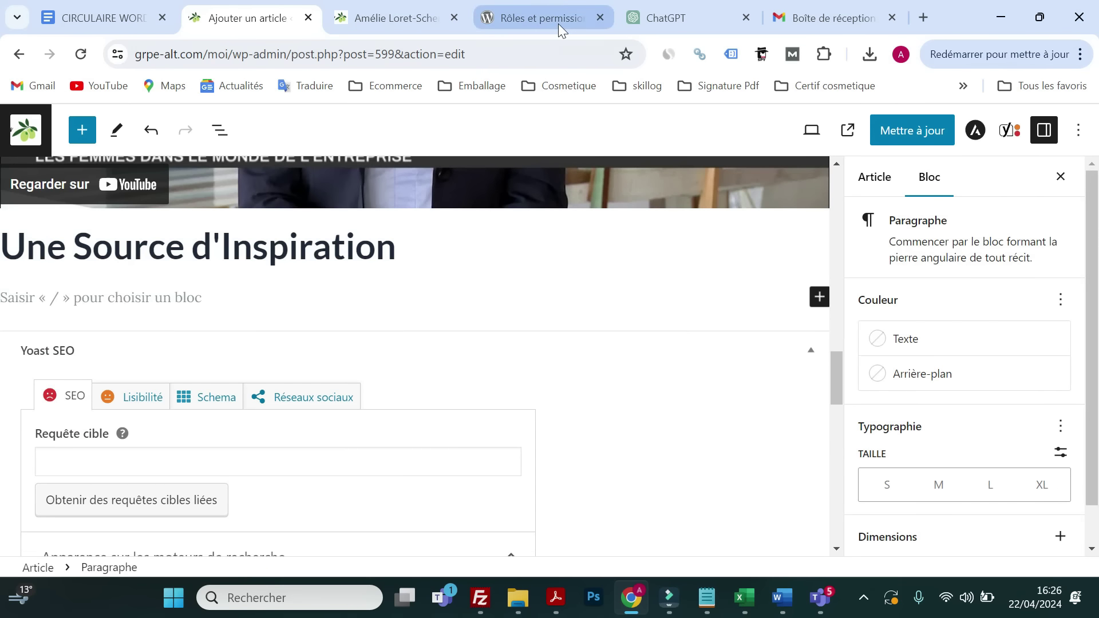
click(698, 19)
drag(789, 498, 393, 424)
right_click(411, 426)
click(444, 249)
click(526, 18)
click(401, 17)
click(235, 17)
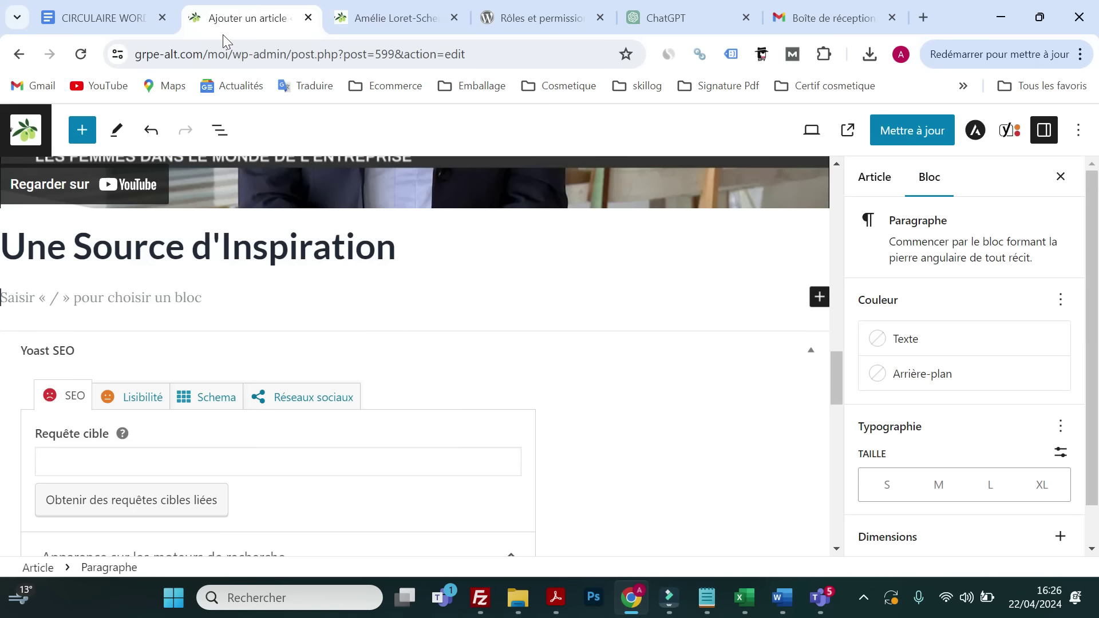
right_click(135, 299)
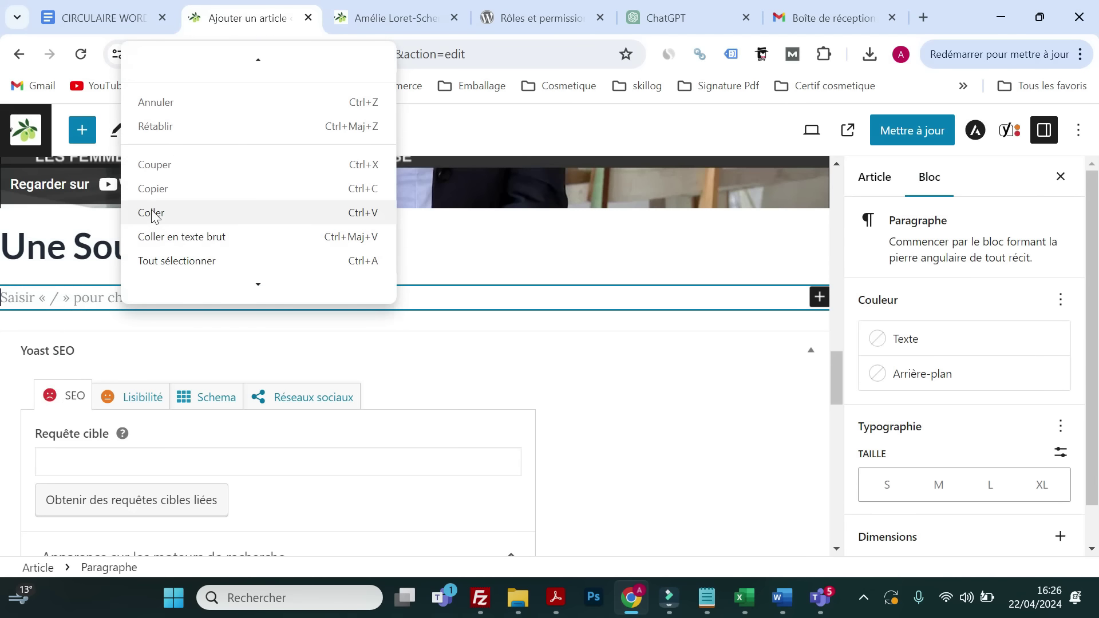
click(152, 213)
click(912, 131)
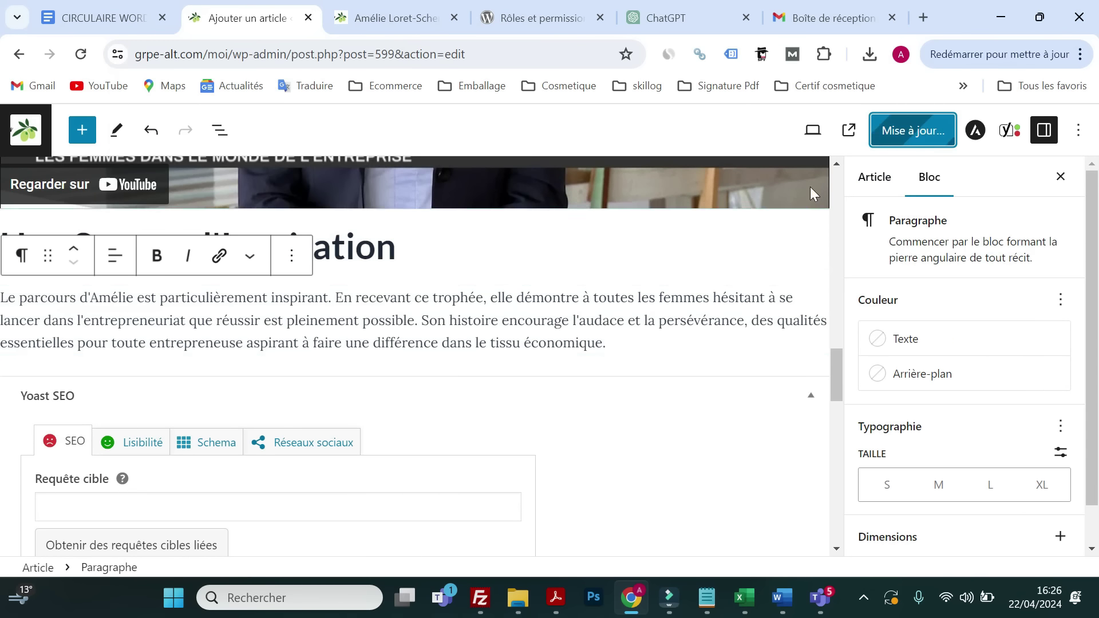
click(369, 28)
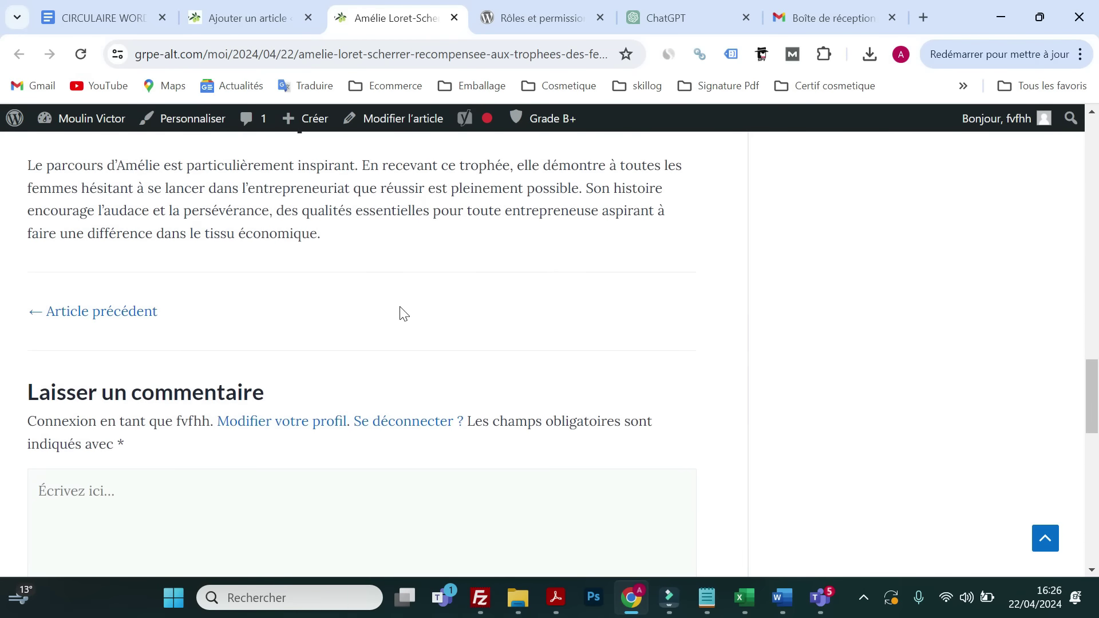
- Back in the editor, create an empty block right after the Inspiration paragraph
scroll(398, 327, up, 2)
scroll(372, 243, up, 20)
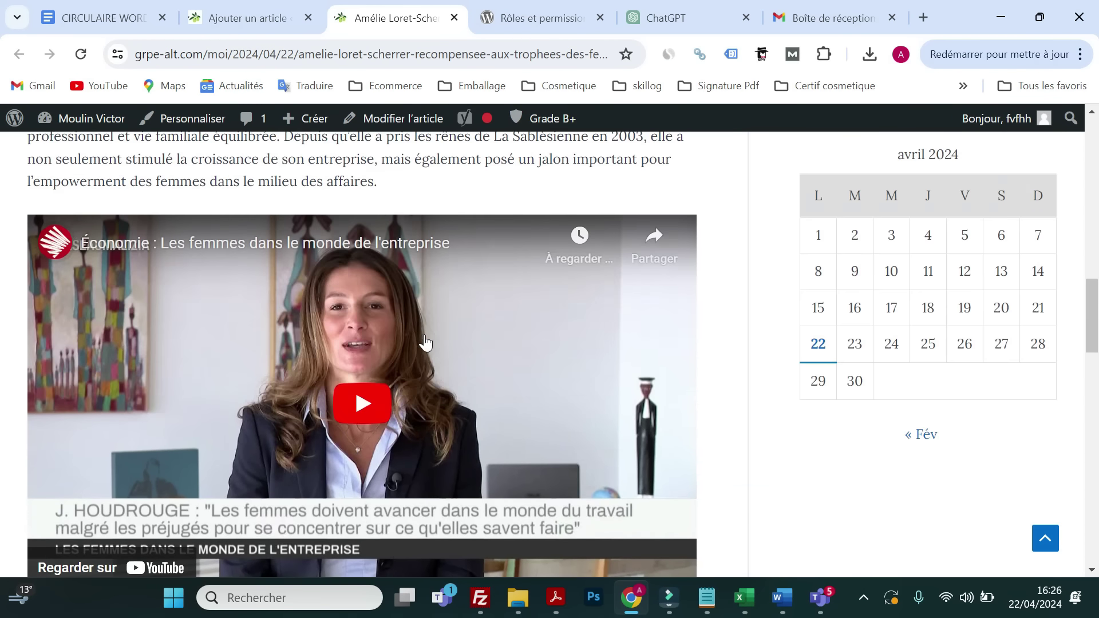
scroll(420, 340, down, 20)
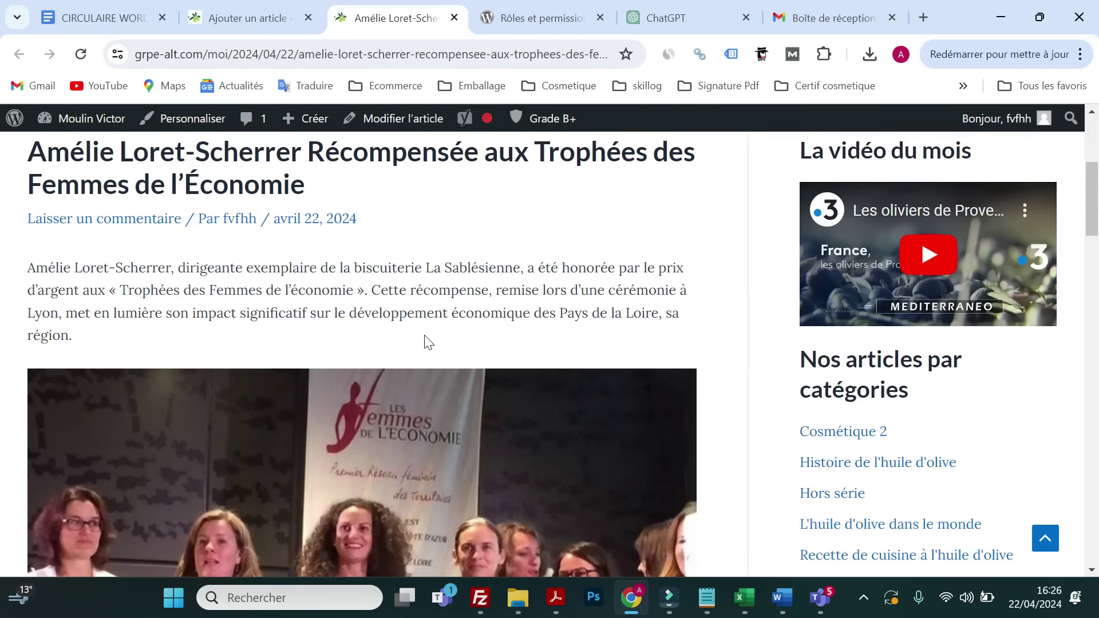
scroll(420, 340, down, 2)
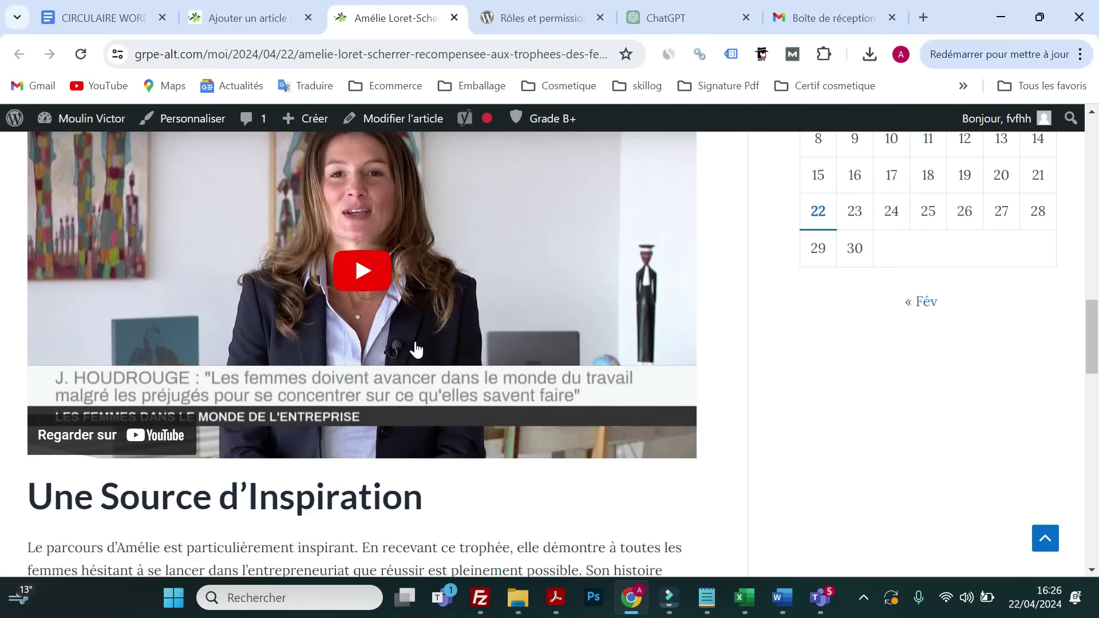
scroll(412, 349, up, 14)
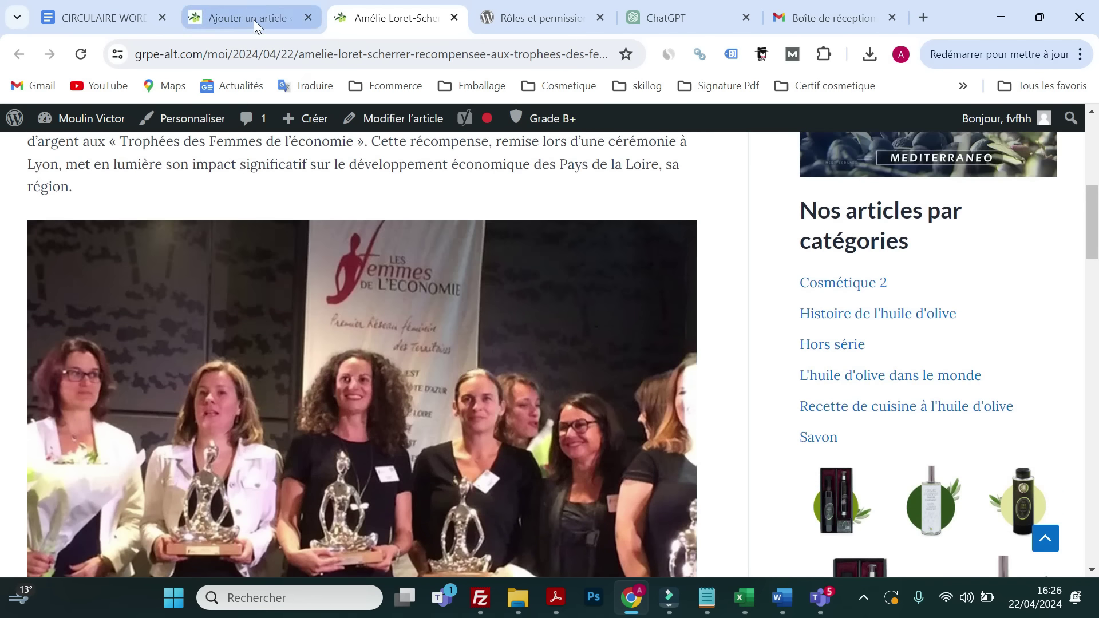
click(251, 18)
click(649, 347)
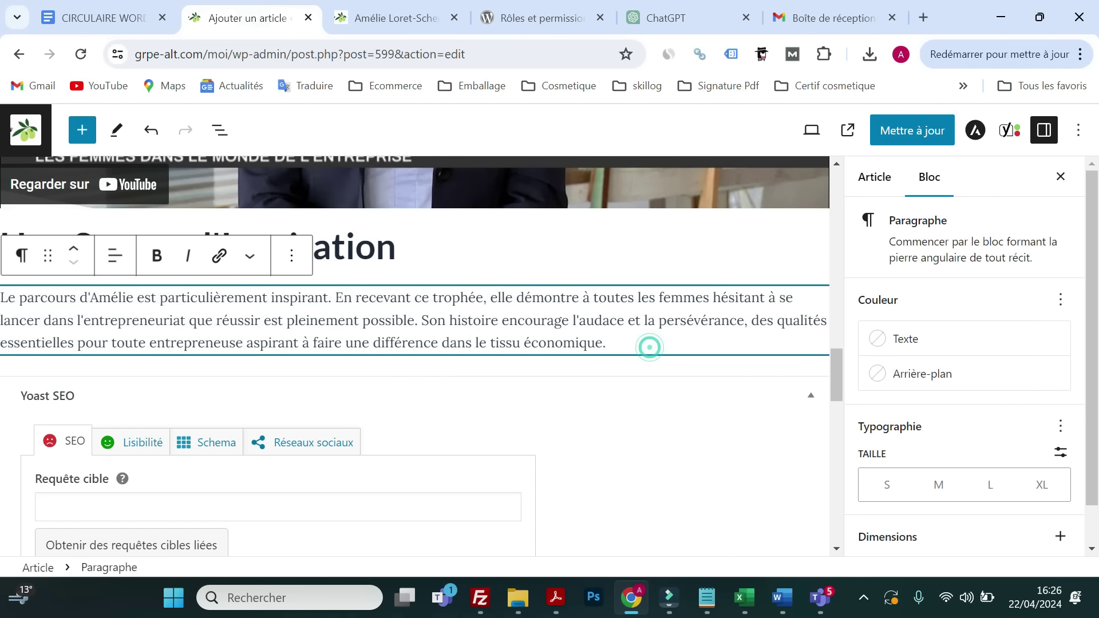
key(Return)
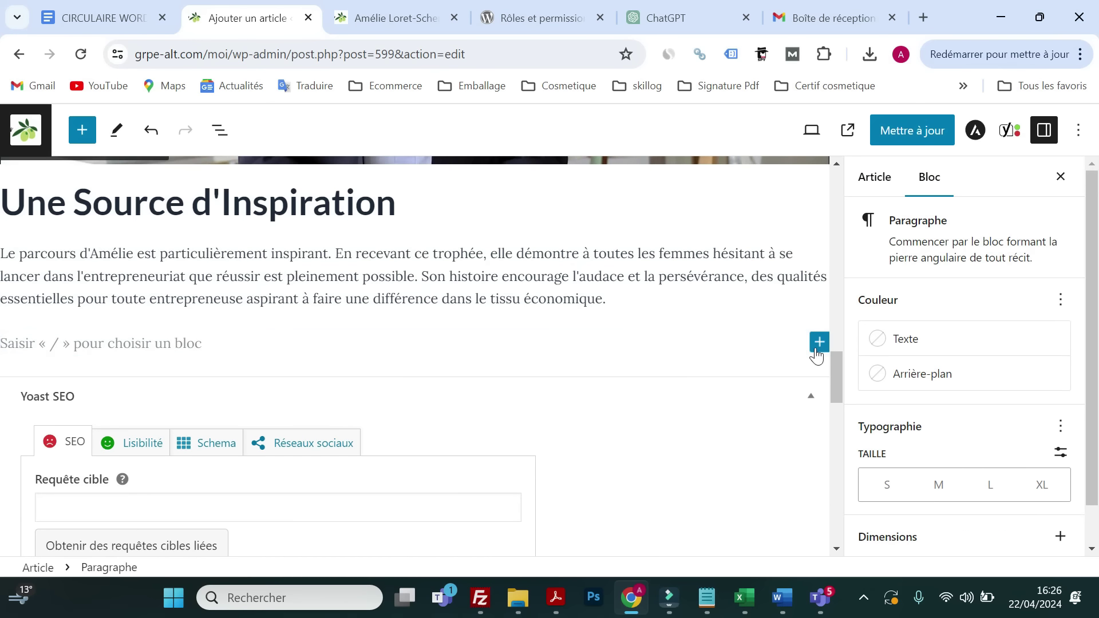
- Copy the Conclusion paragraph from ChatGPT, glance at the live article, and return to the editor
click(681, 17)
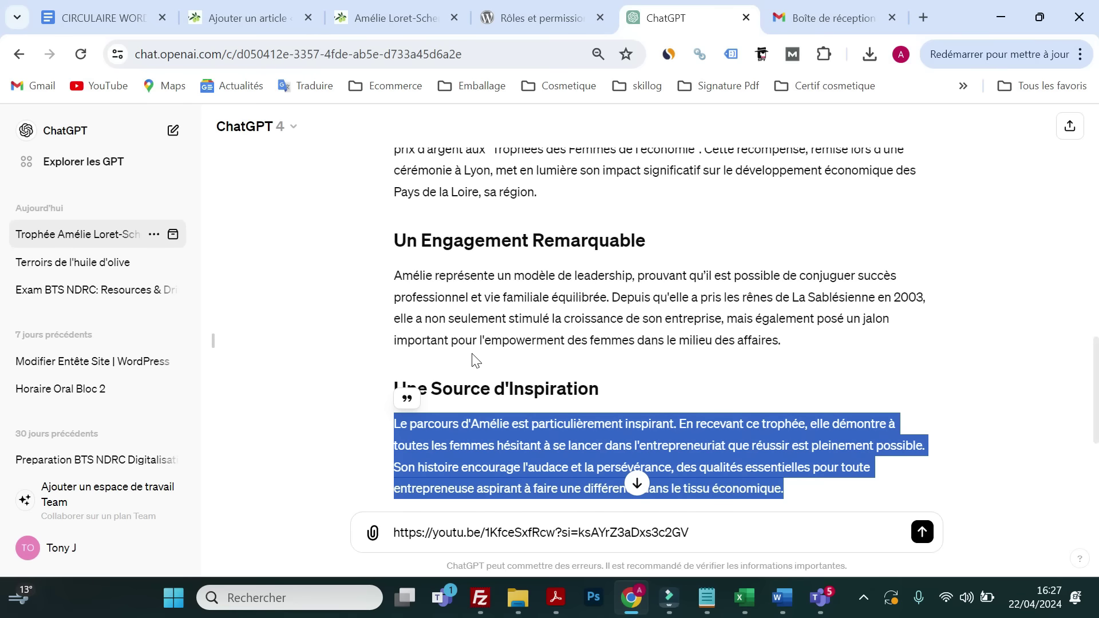
scroll(465, 366, down, 3)
drag(595, 401, 399, 314)
right_click(432, 330)
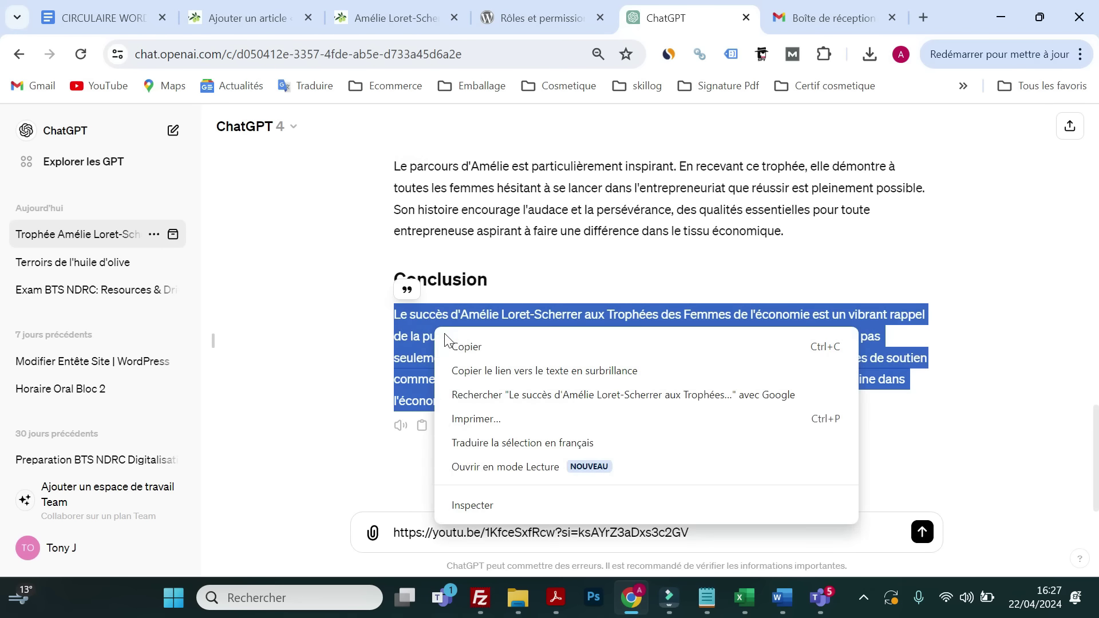
click(468, 345)
click(523, 32)
click(399, 23)
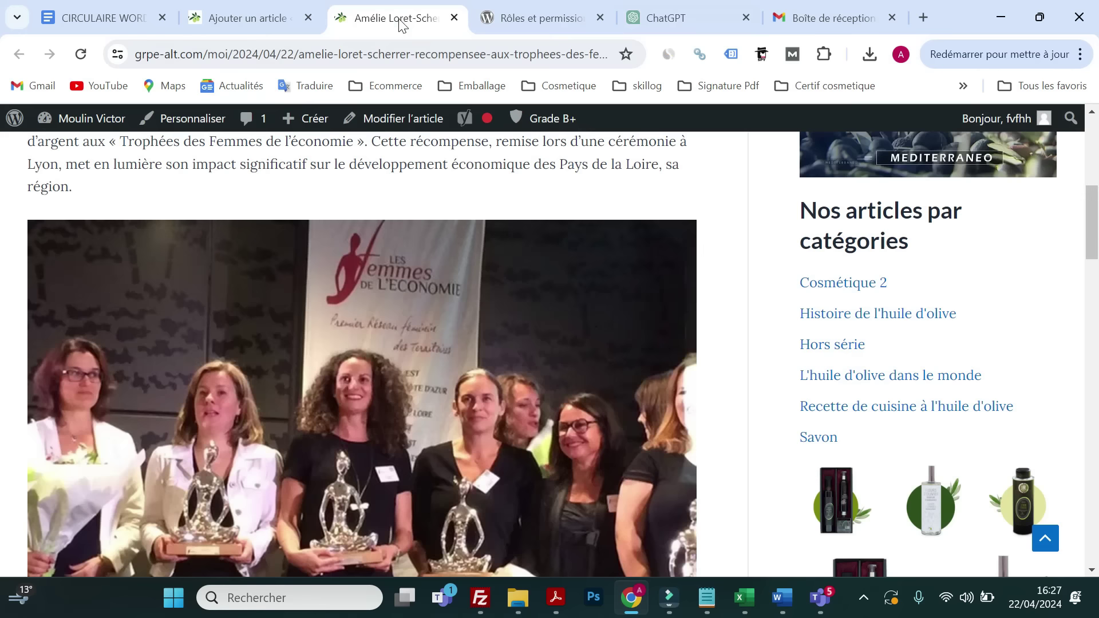
scroll(372, 368, down, 20)
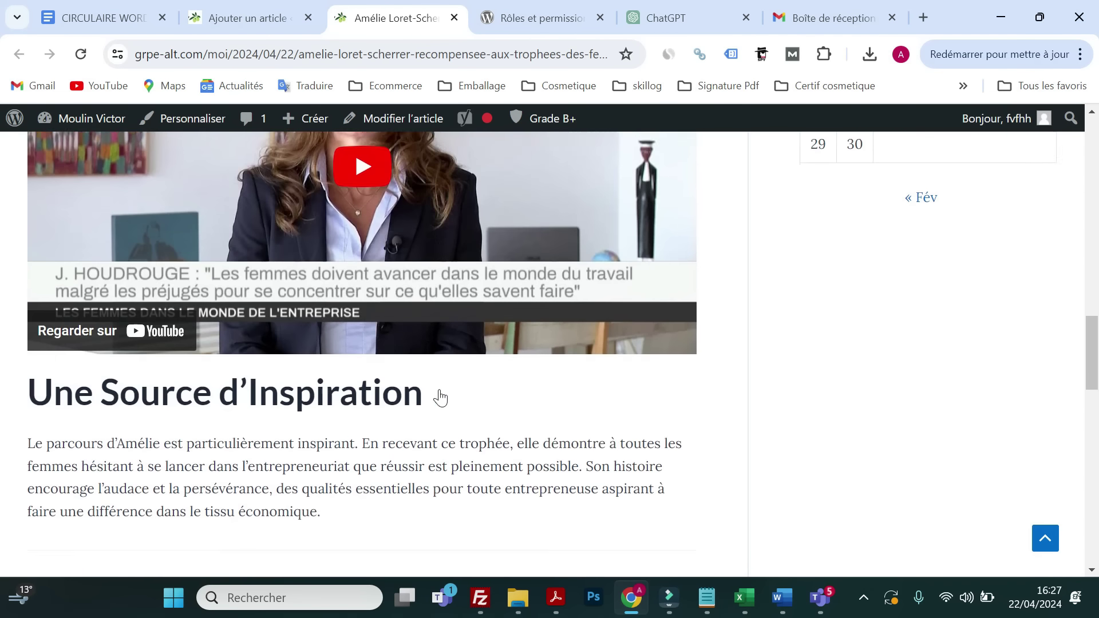
click(269, 18)
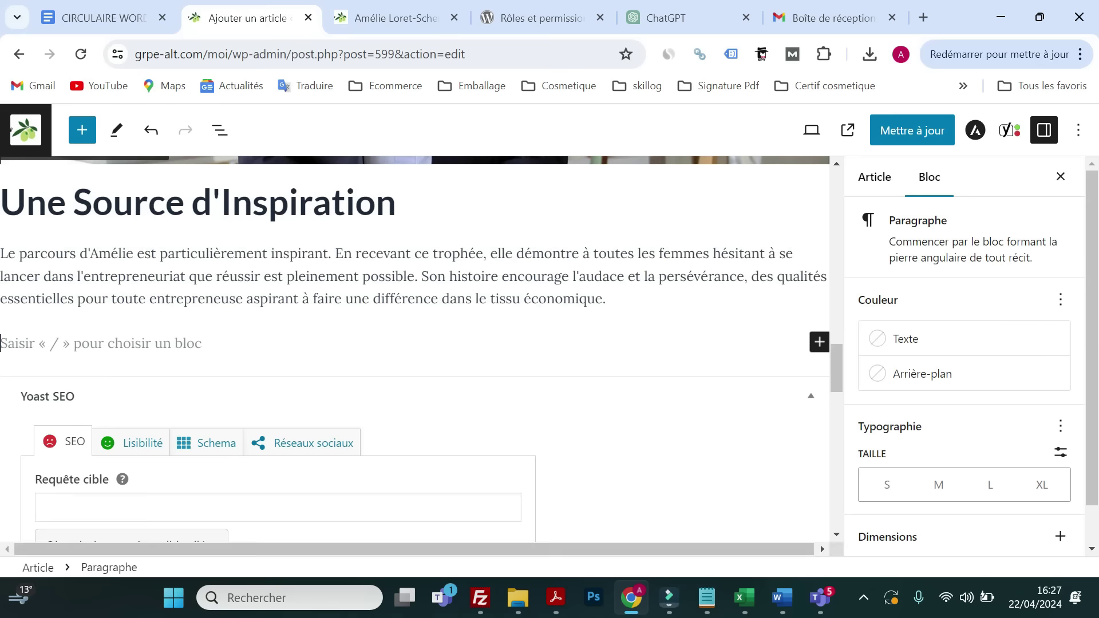
- Paste the conclusion text into the block inserter search by mistake, then dismiss it
click(819, 342)
click(601, 392)
right_click(601, 393)
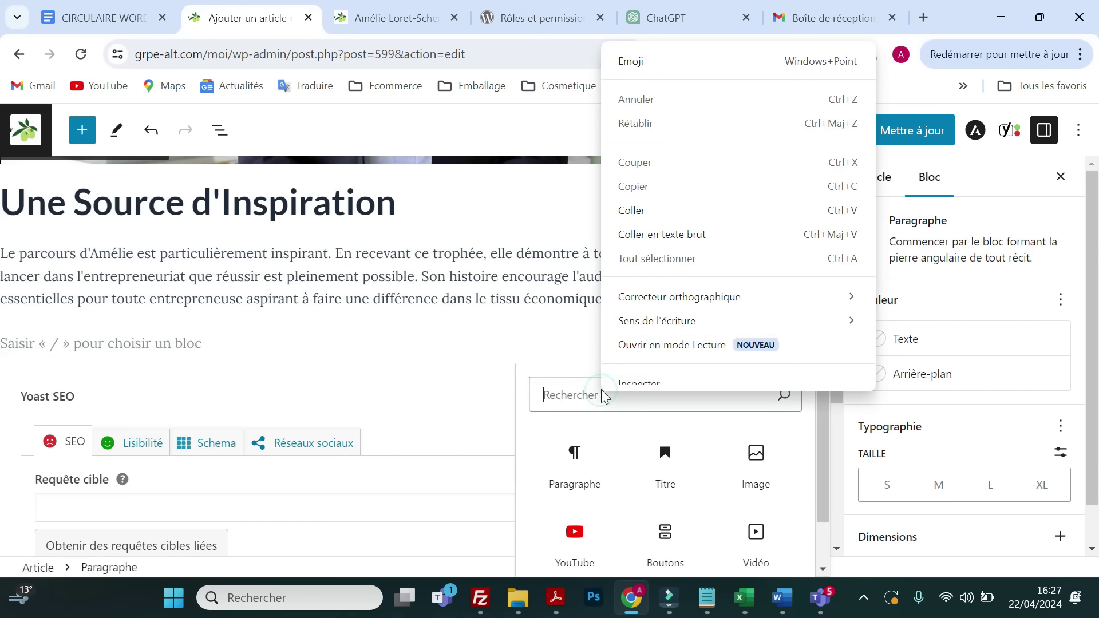
click(640, 222)
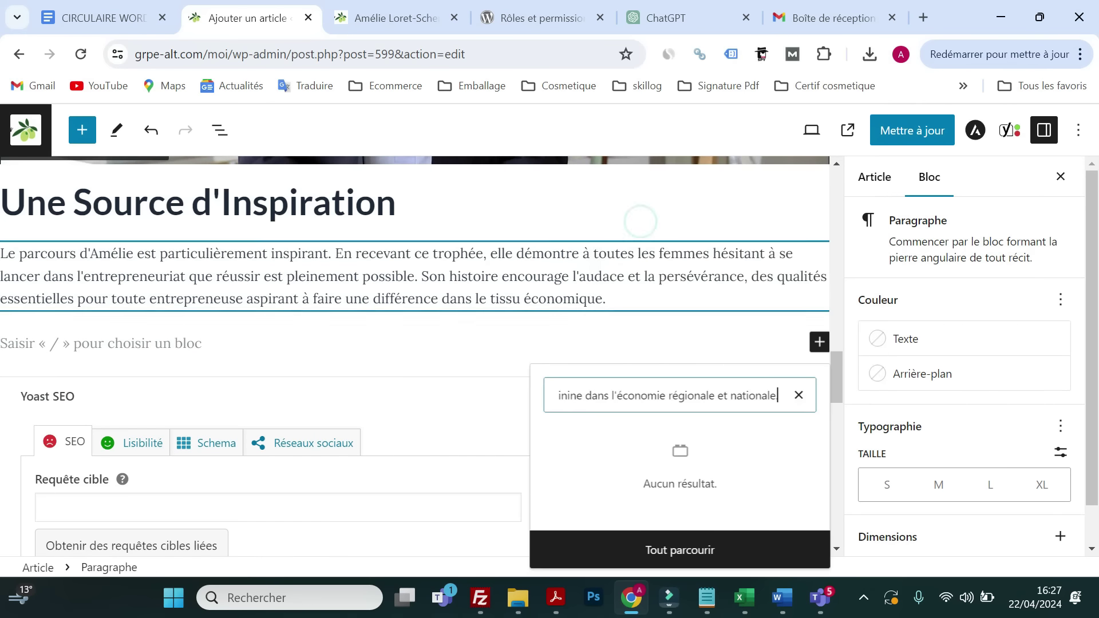
click(632, 346)
click(315, 342)
- Turn the empty block into a heading reading 'Conclusion' and start a paragraph below
click(812, 347)
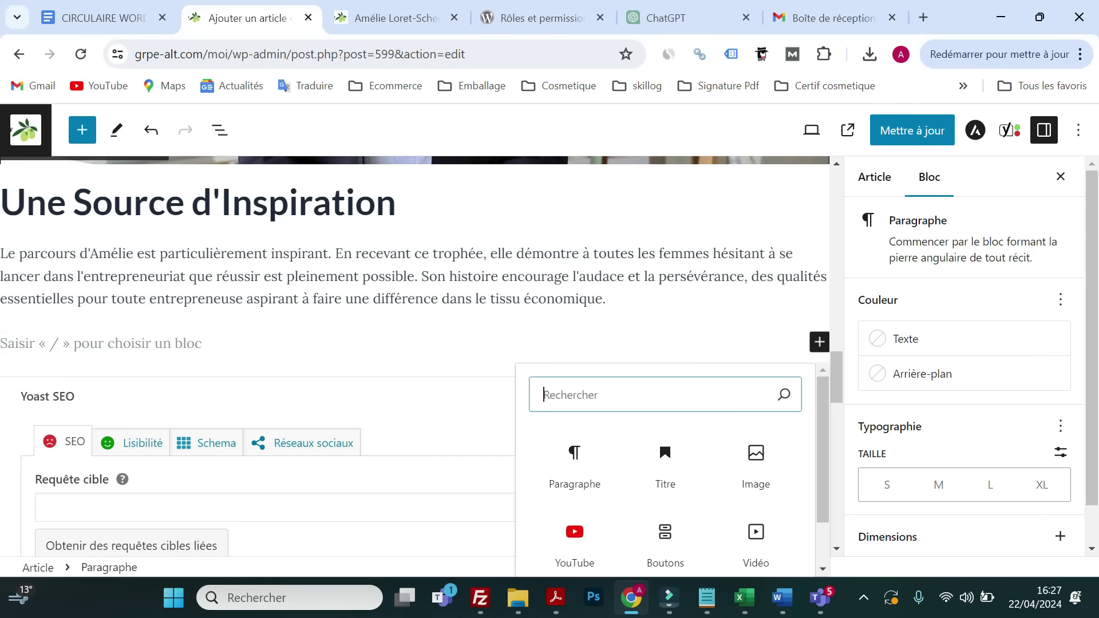
click(664, 464)
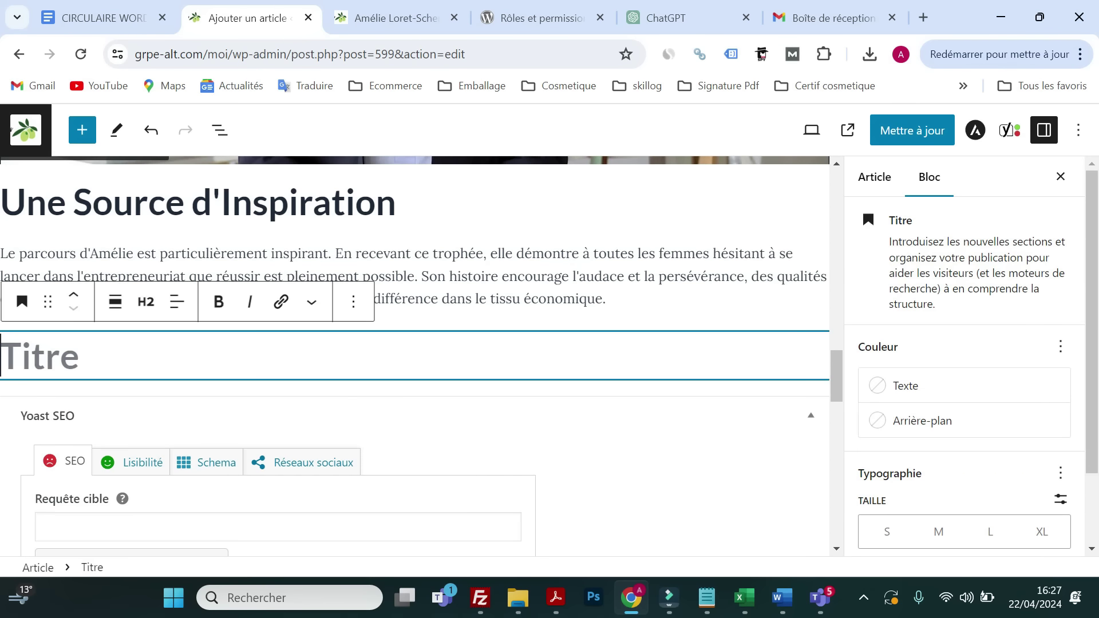
text(Conc)
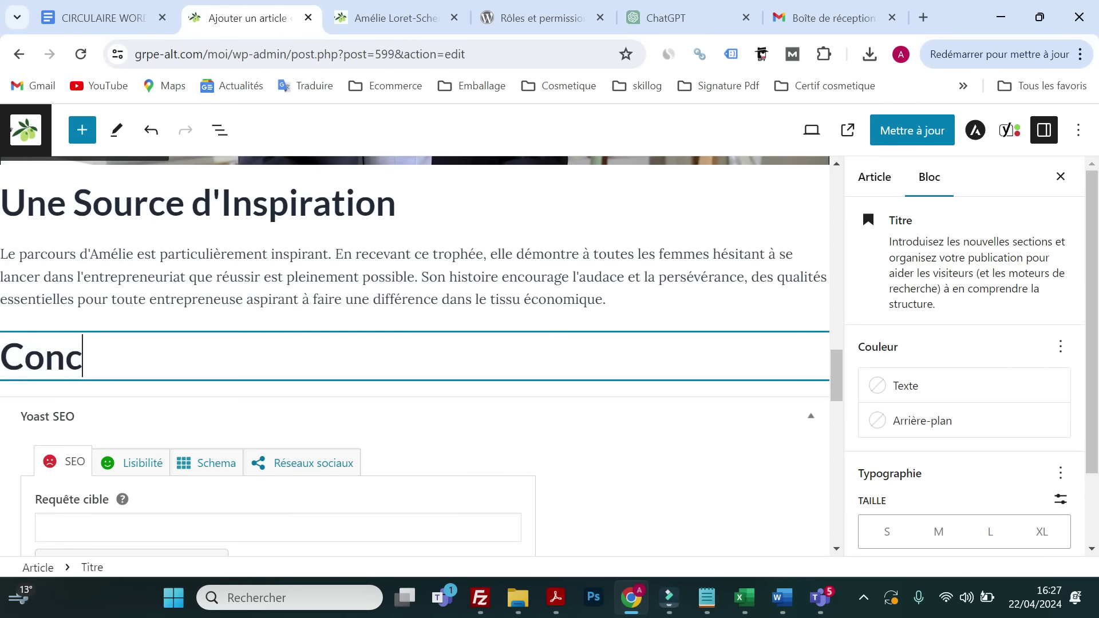
text(lusip)
key(BackSpace)
key(BackSpace)
text(io)
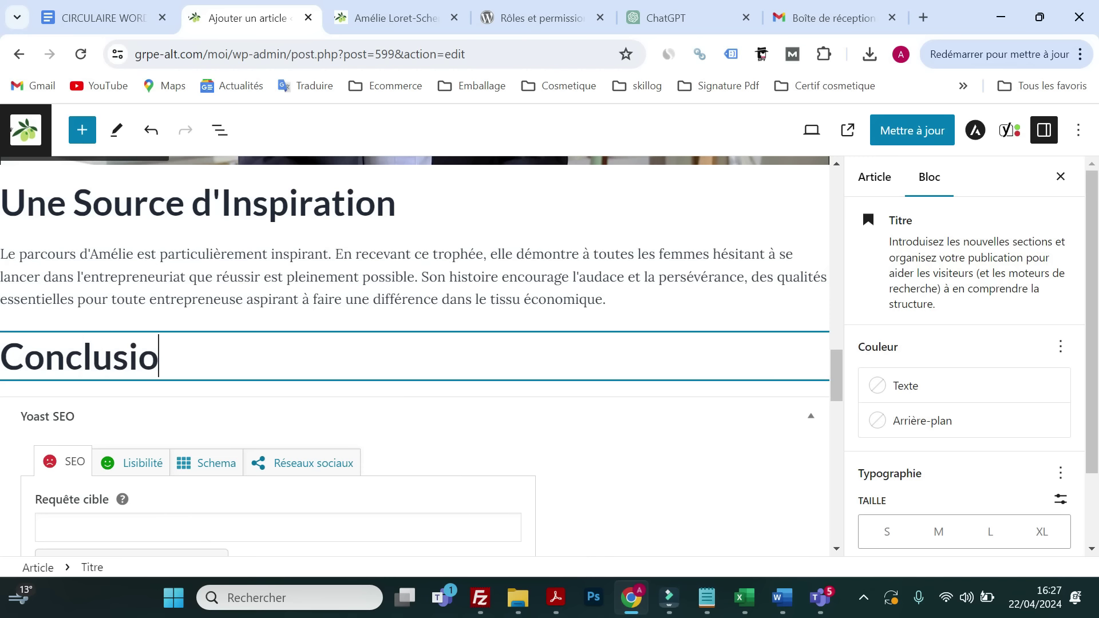
text(n)
key(Return)
- Paste the conclusion paragraph under the heading and save the article update
right_click(81, 350)
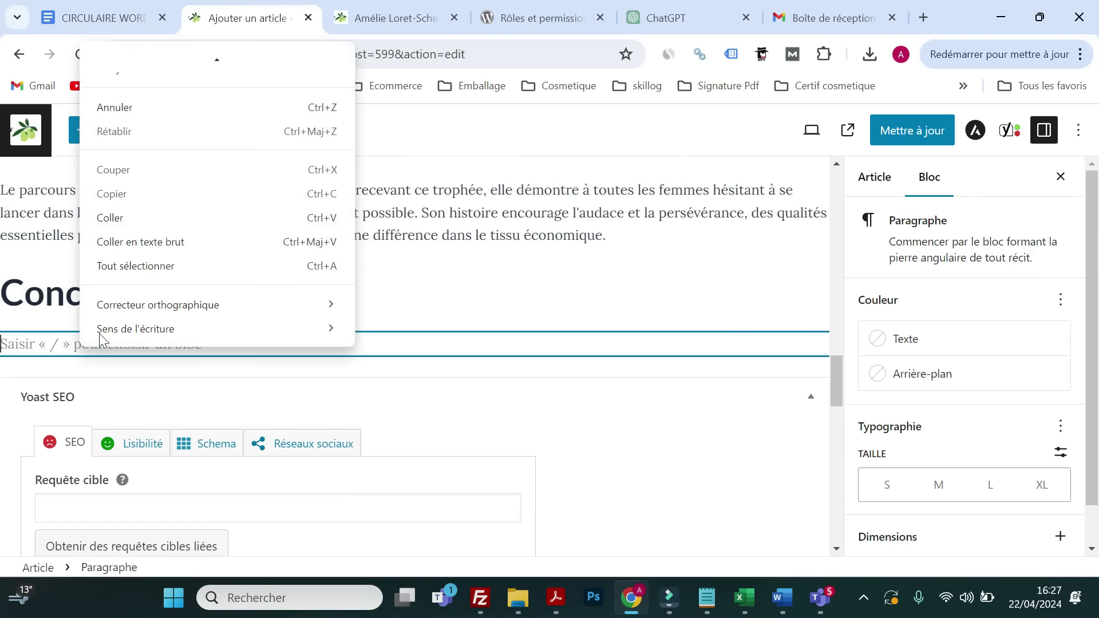
click(150, 217)
click(912, 130)
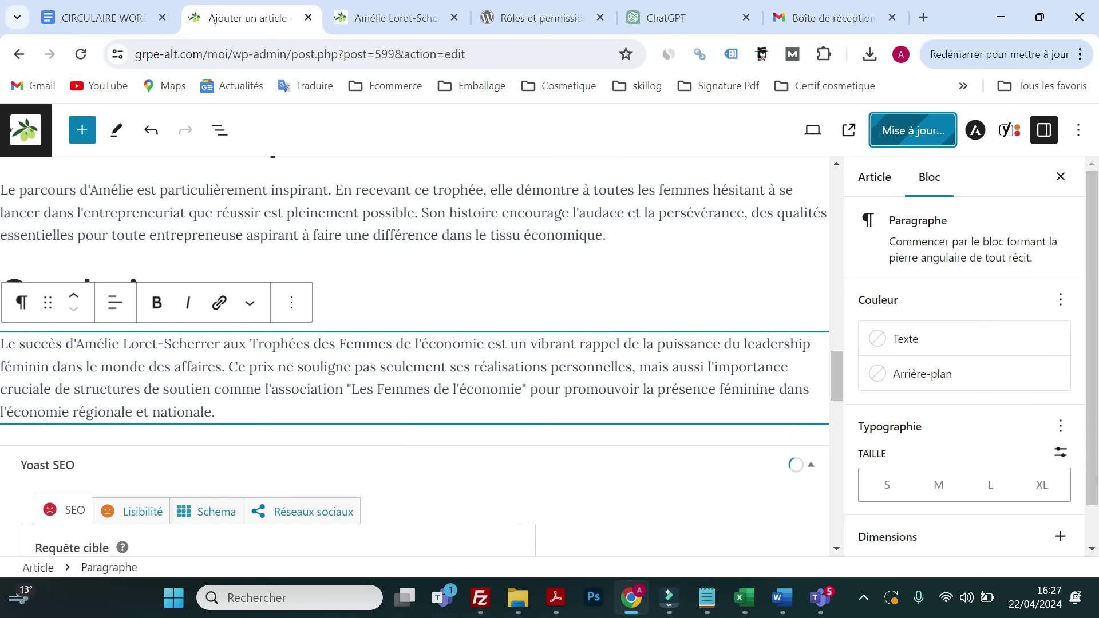
click(233, 408)
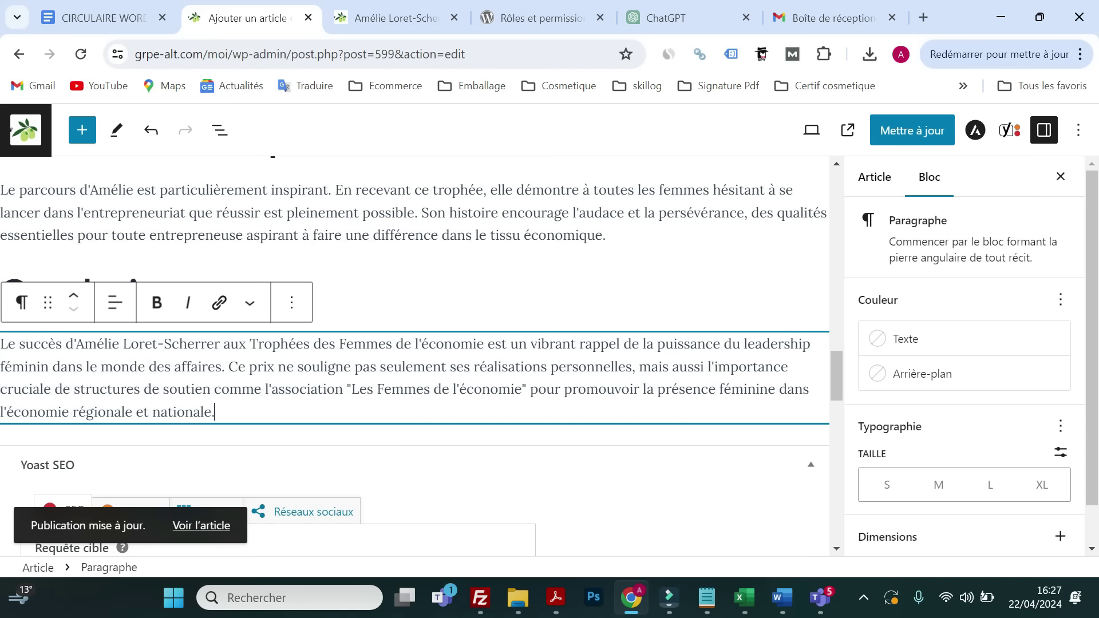
click(525, 19)
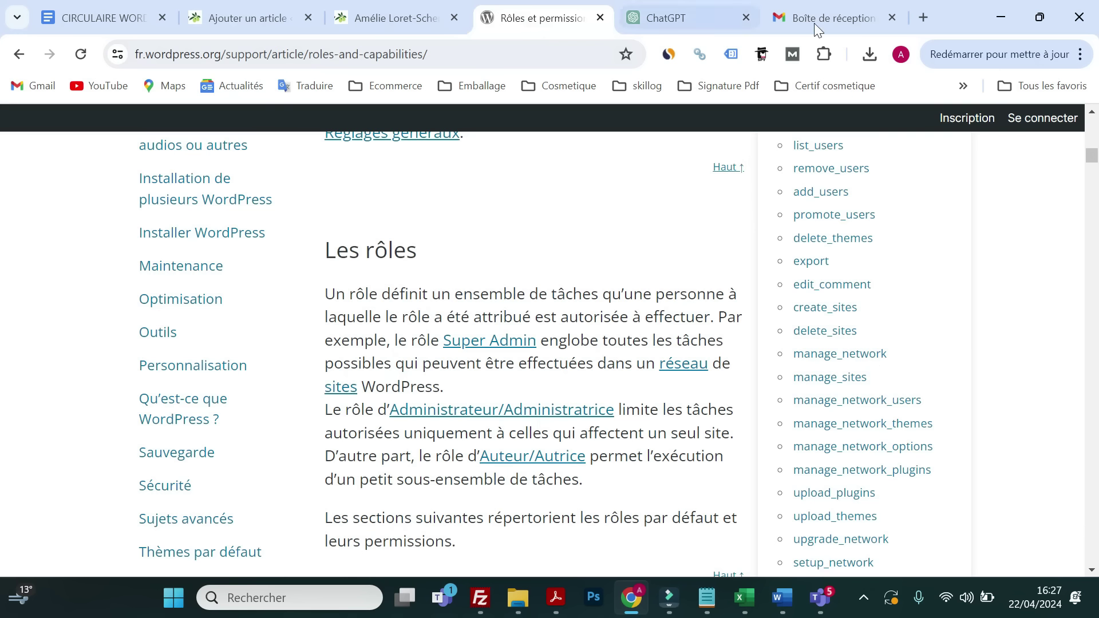
- Read questions Q1–Q5 in the assignment PDF in Gmail, then return to the article editor
click(816, 23)
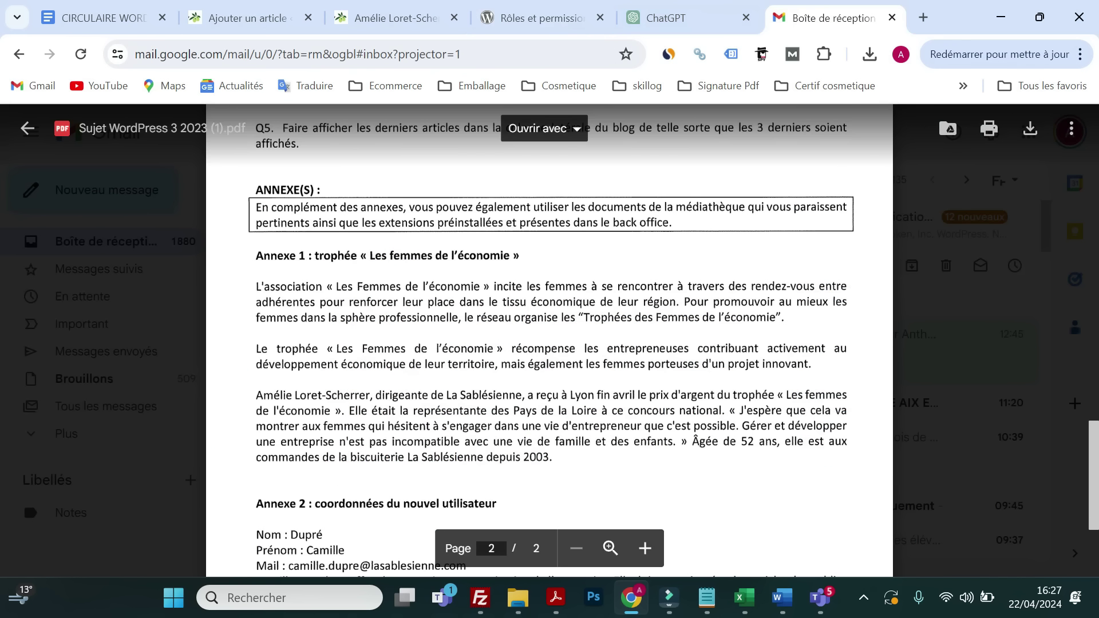
scroll(549, 343, up, 5)
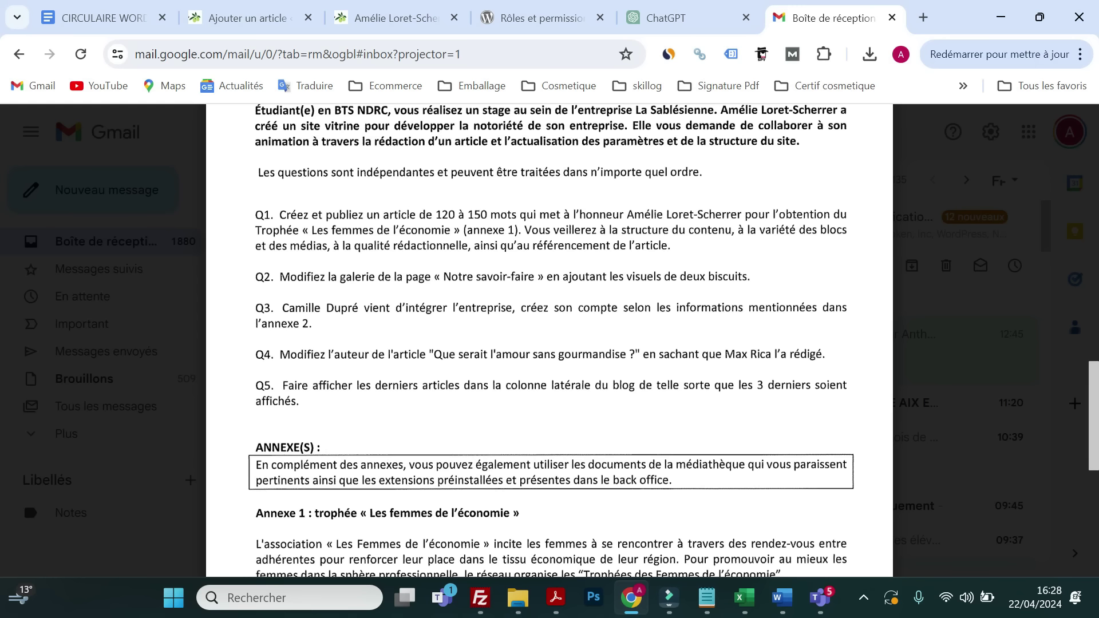
click(535, 18)
click(361, 19)
click(243, 18)
scroll(414, 355, up, 4)
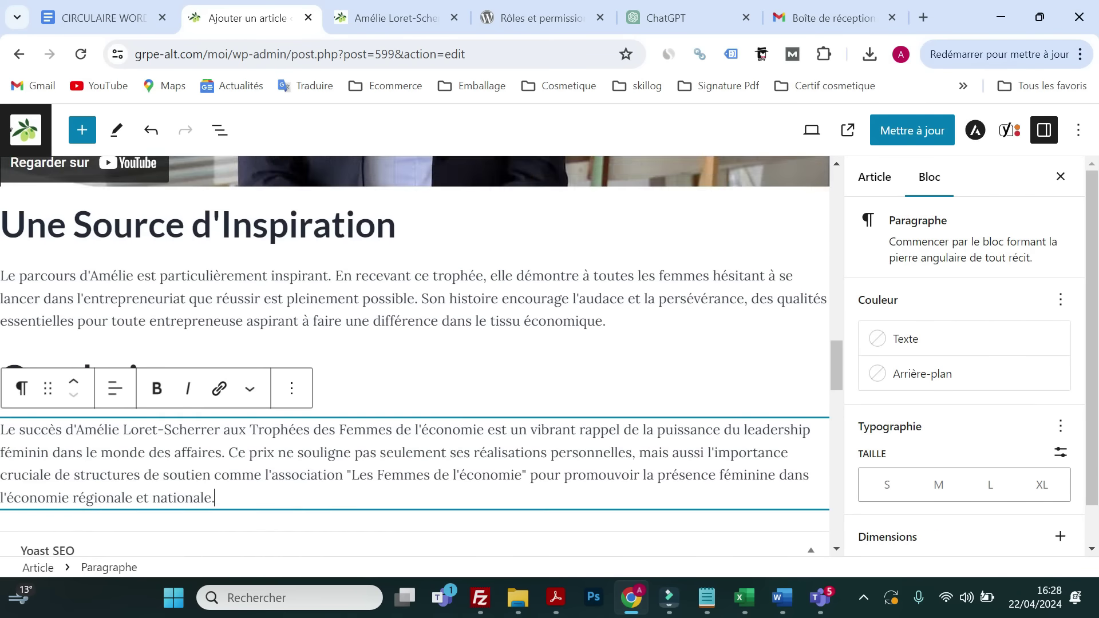
- Scroll through the post and switch the sidebar to the article-wide settings
scroll(425, 392, up, 2)
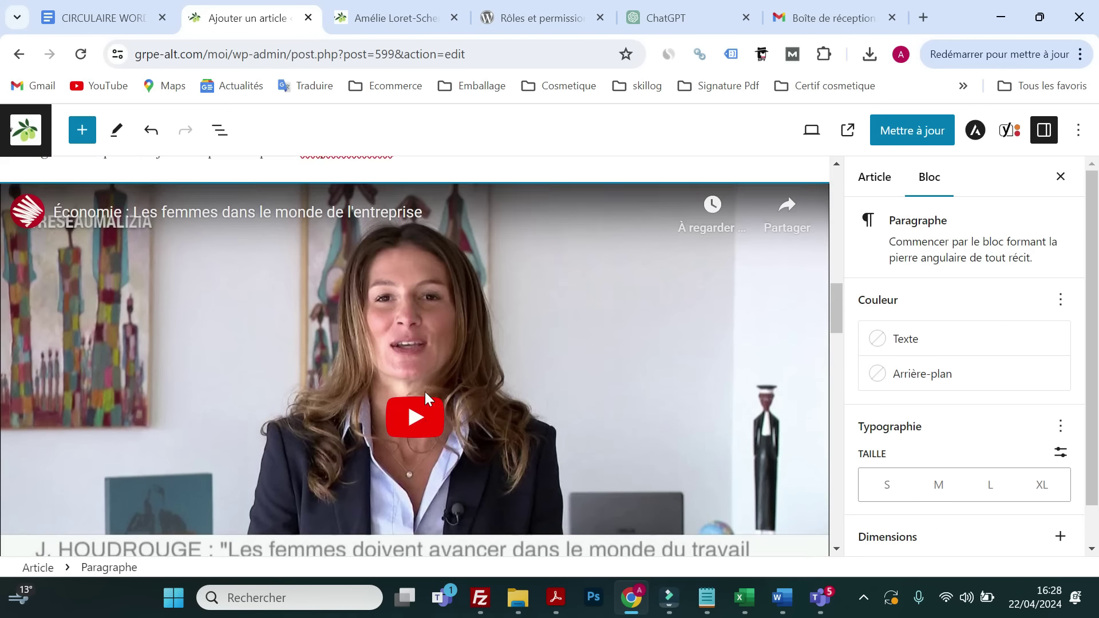
scroll(425, 391, down, 2)
scroll(424, 391, down, 4)
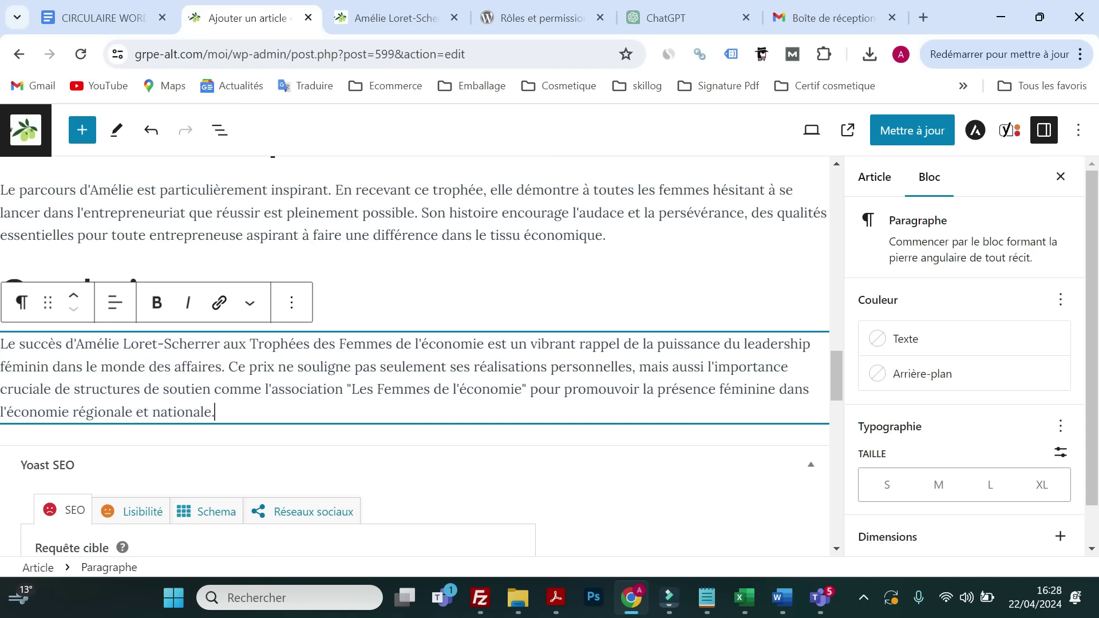
scroll(289, 423, down, 1)
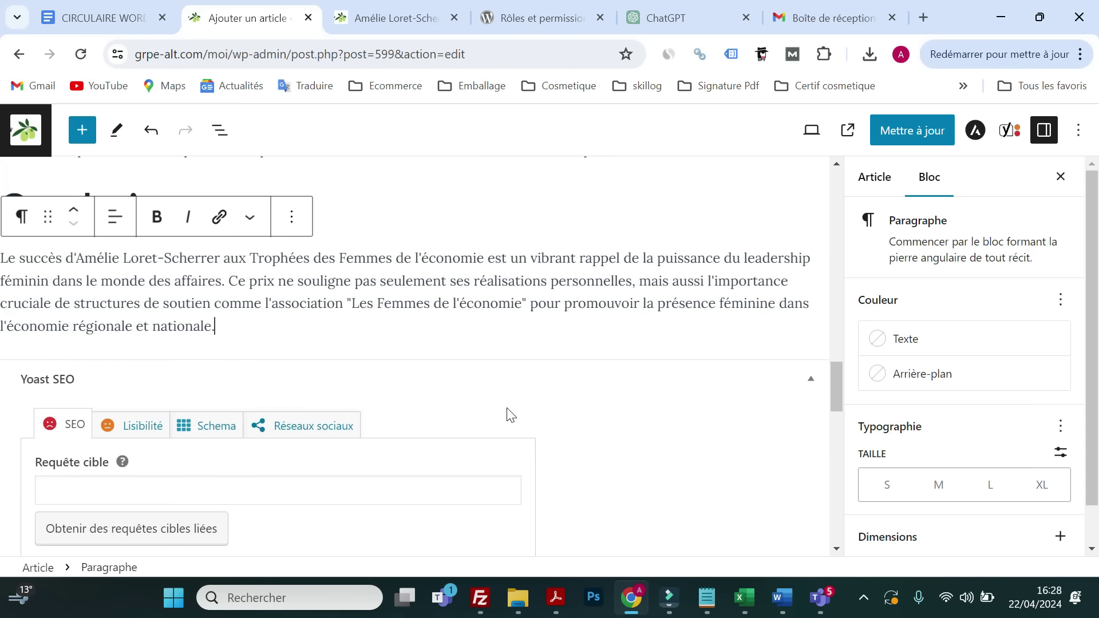
scroll(514, 400, up, 10)
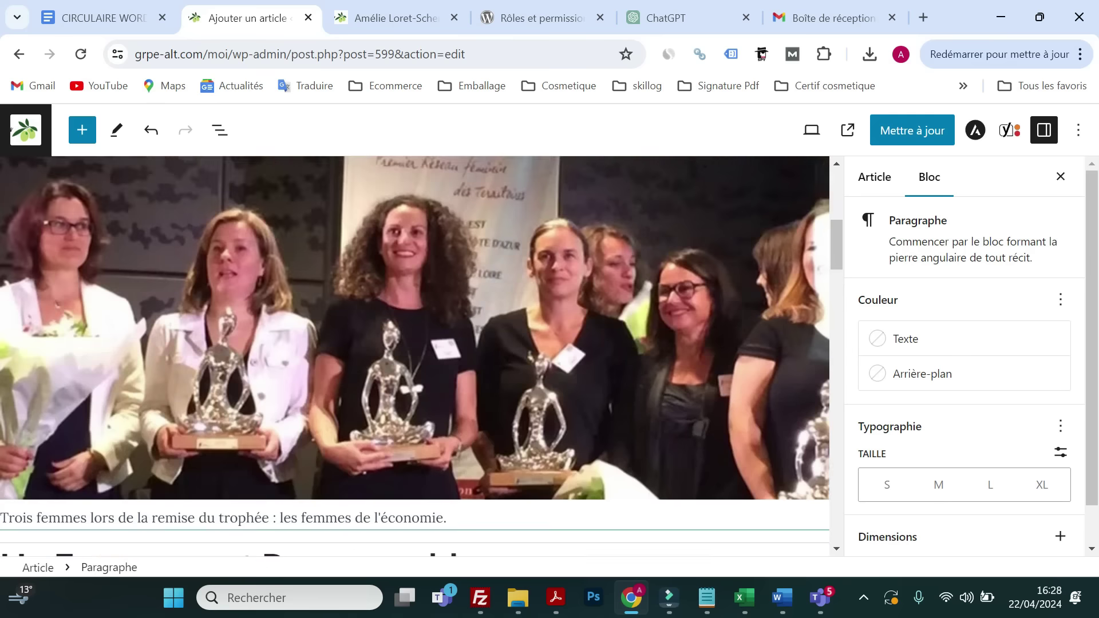
scroll(522, 373, up, 5)
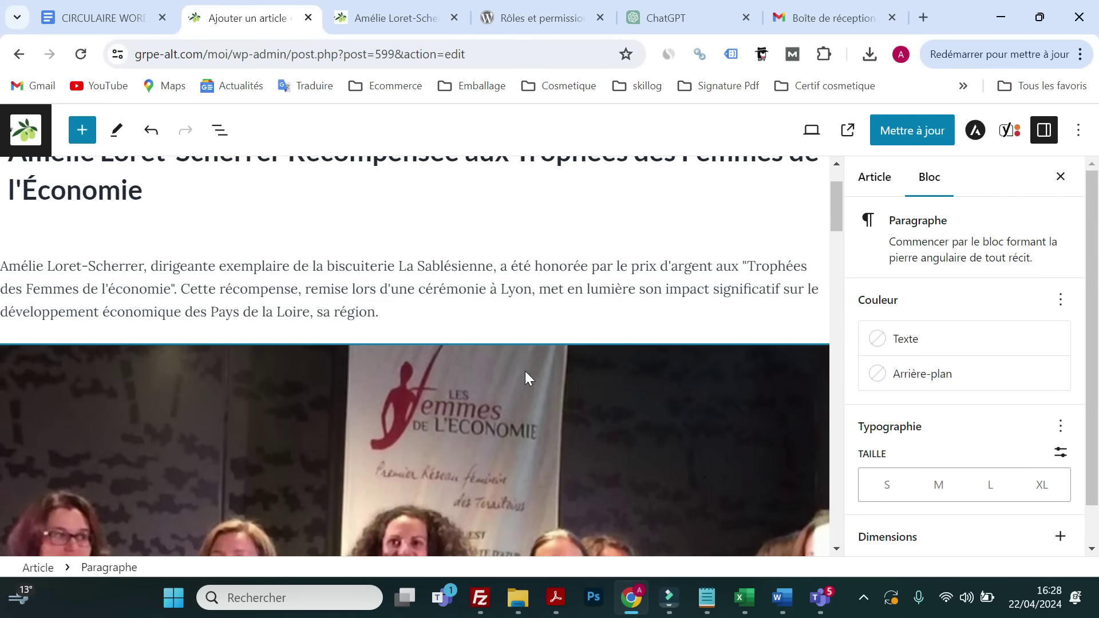
click(881, 186)
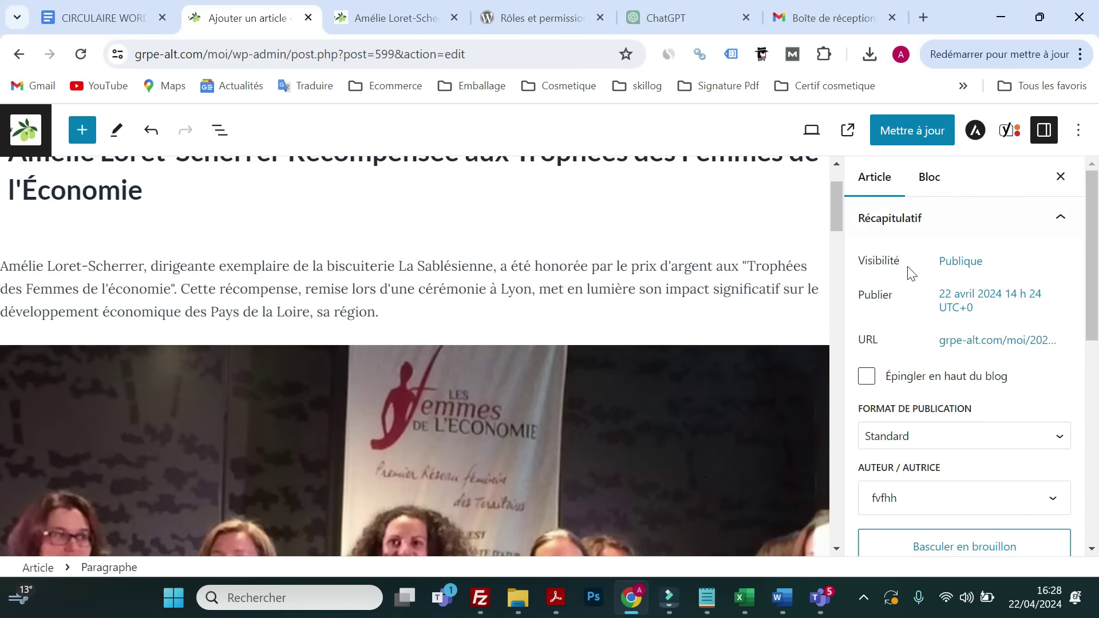
scroll(910, 275, down, 3)
scroll(905, 281, down, 3)
scroll(907, 282, up, 3)
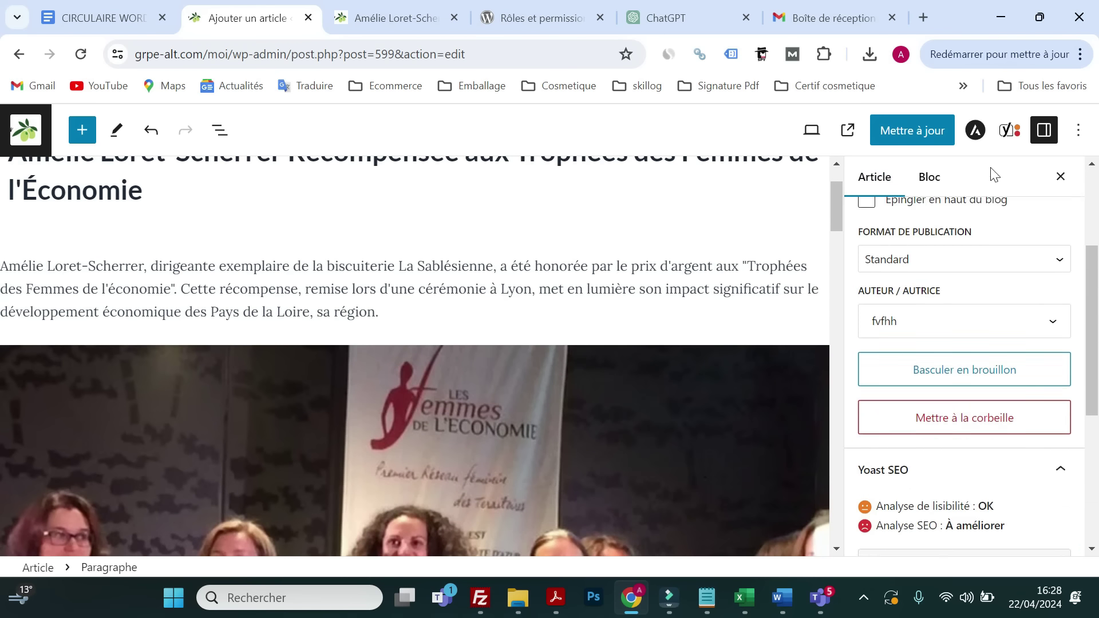
- Reopen the settings sidebar on the Article tab and scroll to Révisions, Catégories and Étiquettes
click(1051, 136)
click(1054, 137)
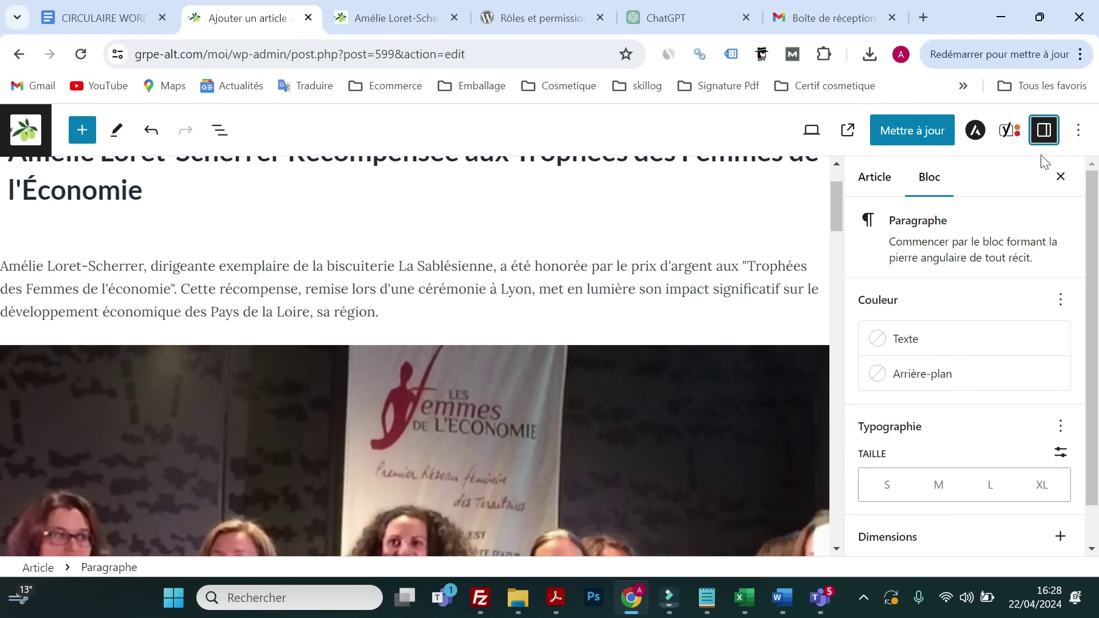
click(869, 183)
scroll(927, 269, down, 5)
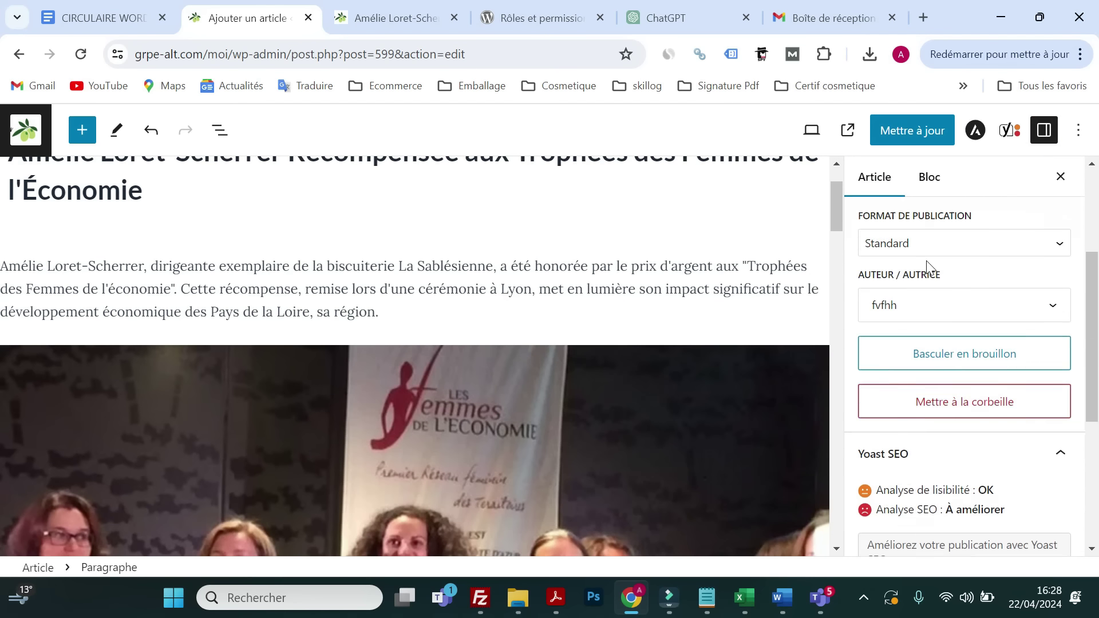
scroll(926, 260, down, 1)
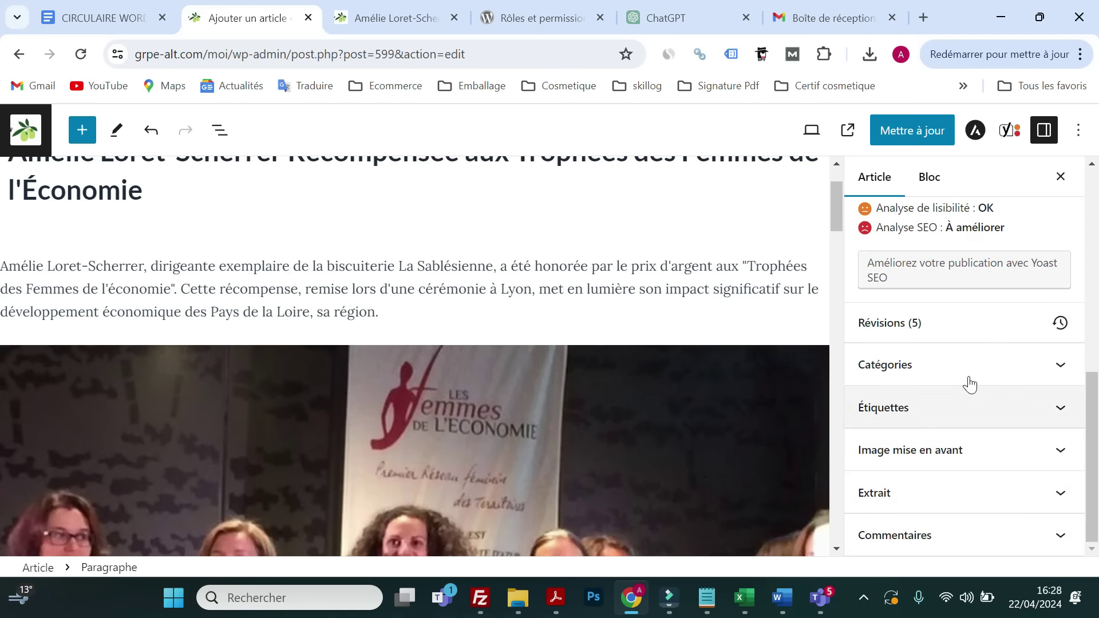
click(986, 425)
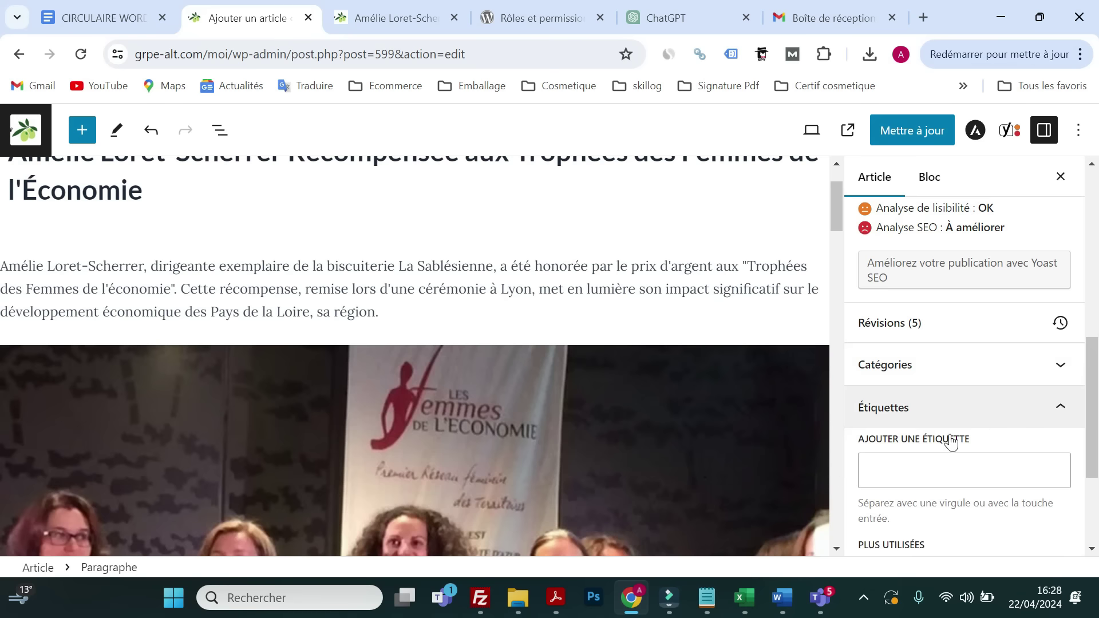
scroll(986, 427, down, 2)
scroll(509, 363, up, 2)
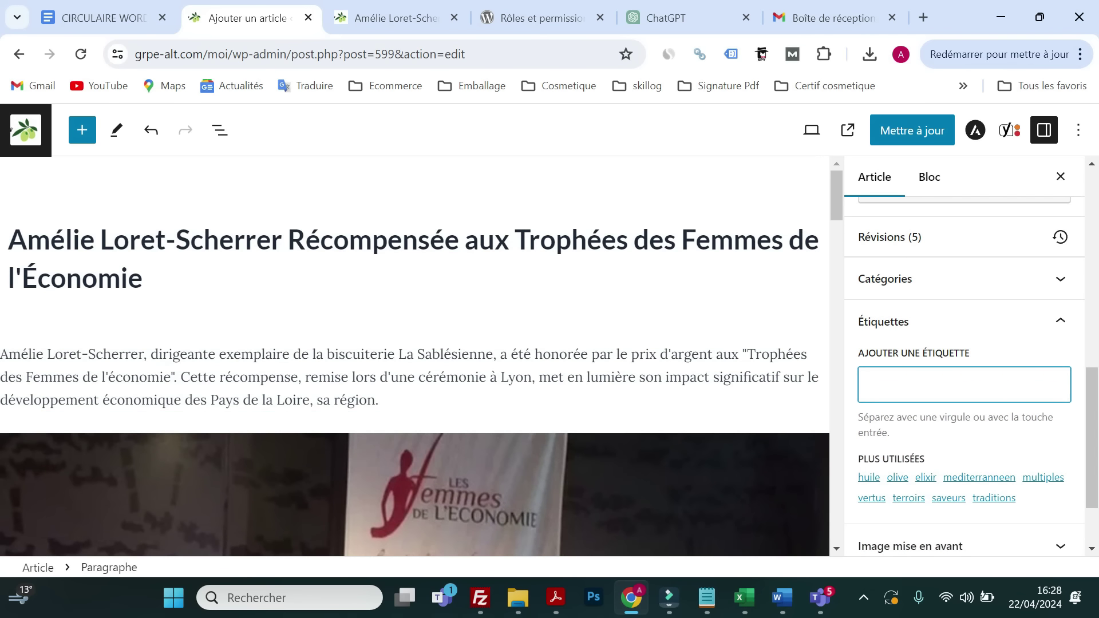
key(Return)
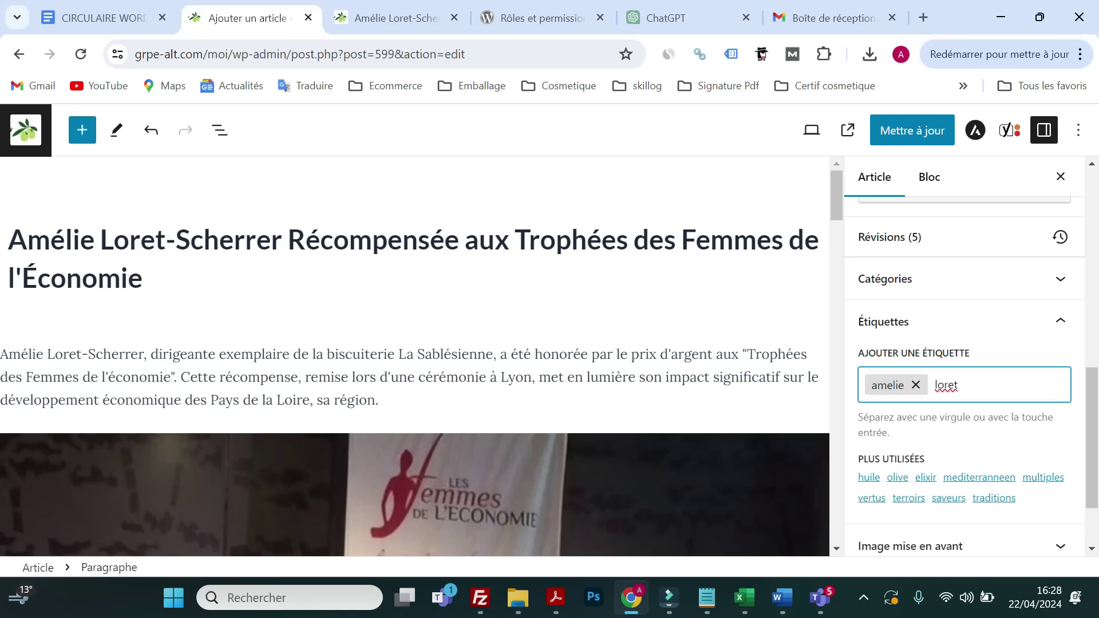
key(Return)
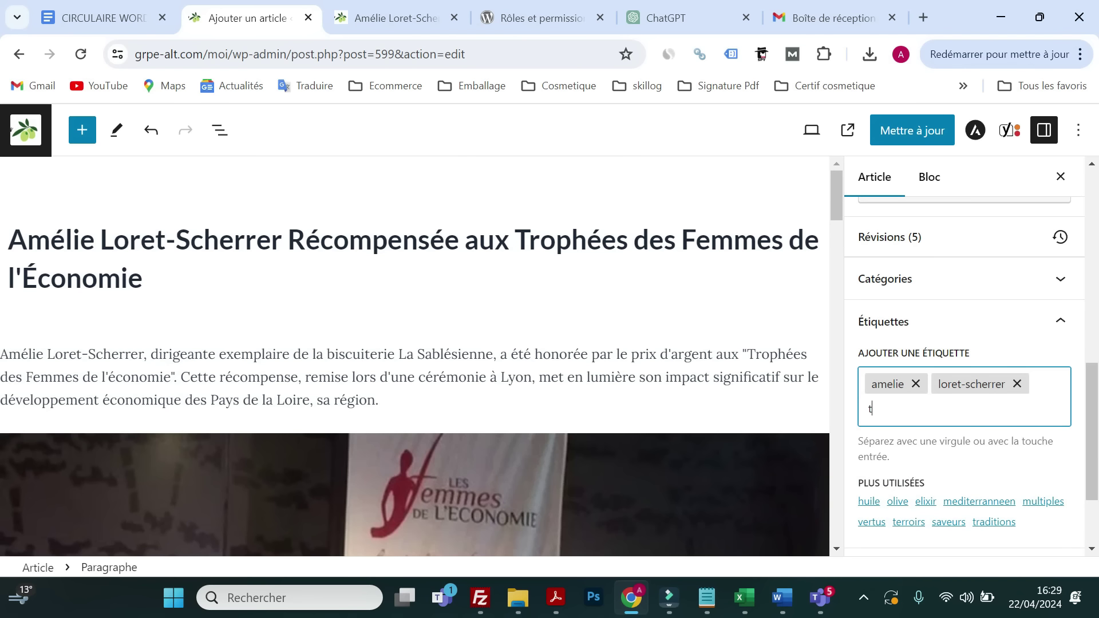
text(trophee)
key(BackSpace)
key(BackSpace)
text(é)
key(Return)
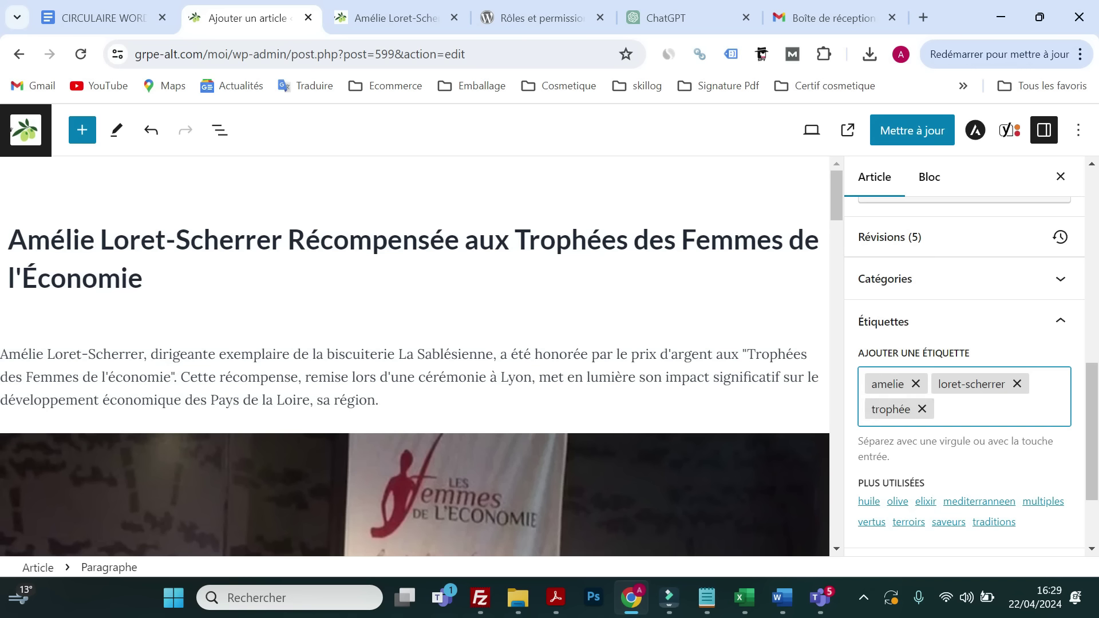
- Add femmes and l'economie as tags and remove the mistaken 'de' tag
text(femmes)
key(Return)
text(de)
key(Return)
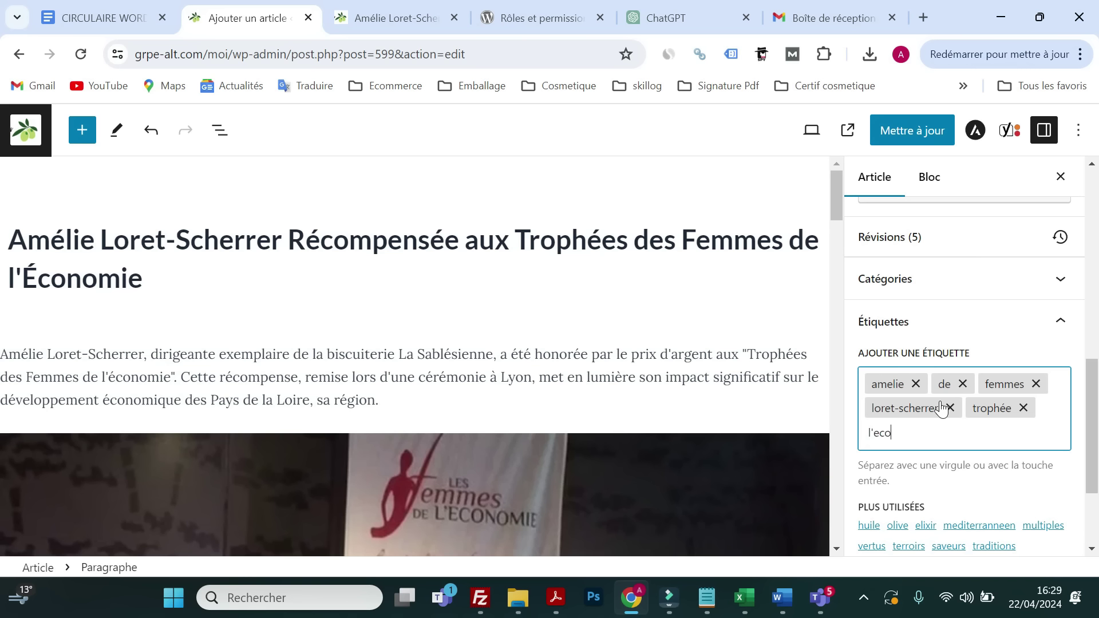
text(l'economie)
key(Return)
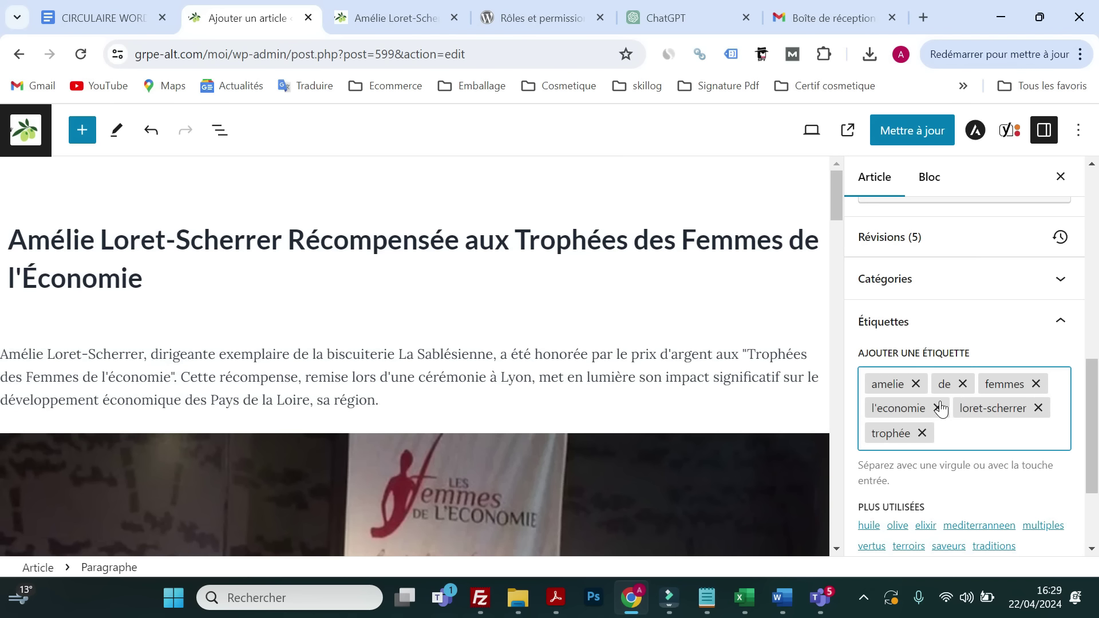
click(962, 384)
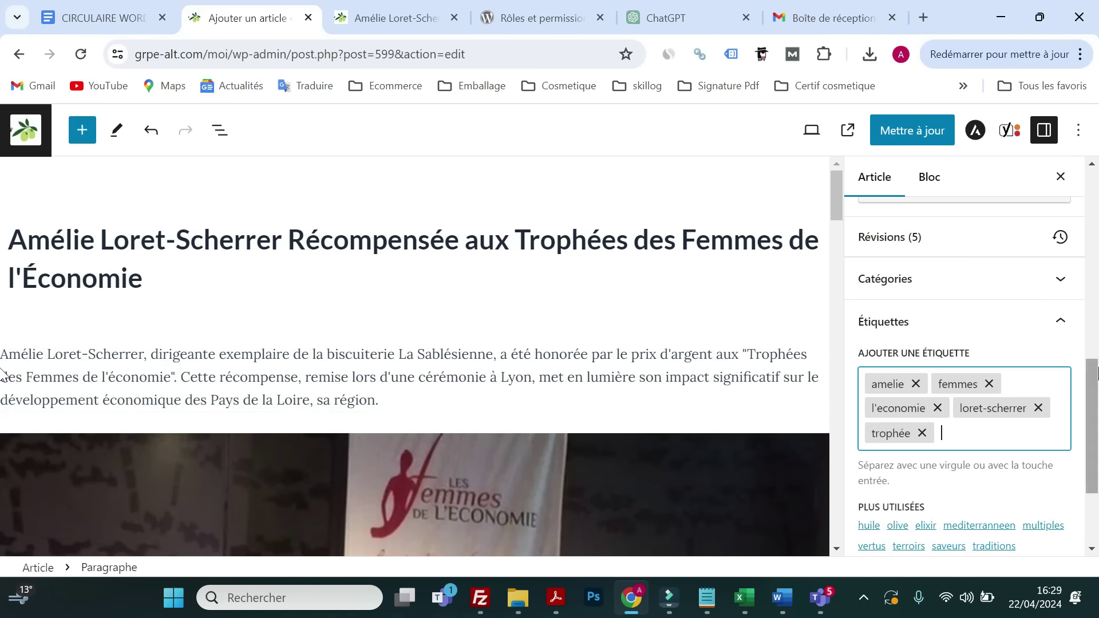
click(418, 23)
- Scroll the published article, then in the editor fold Étiquettes and expand Image mise en avant
scroll(697, 366, up, 20)
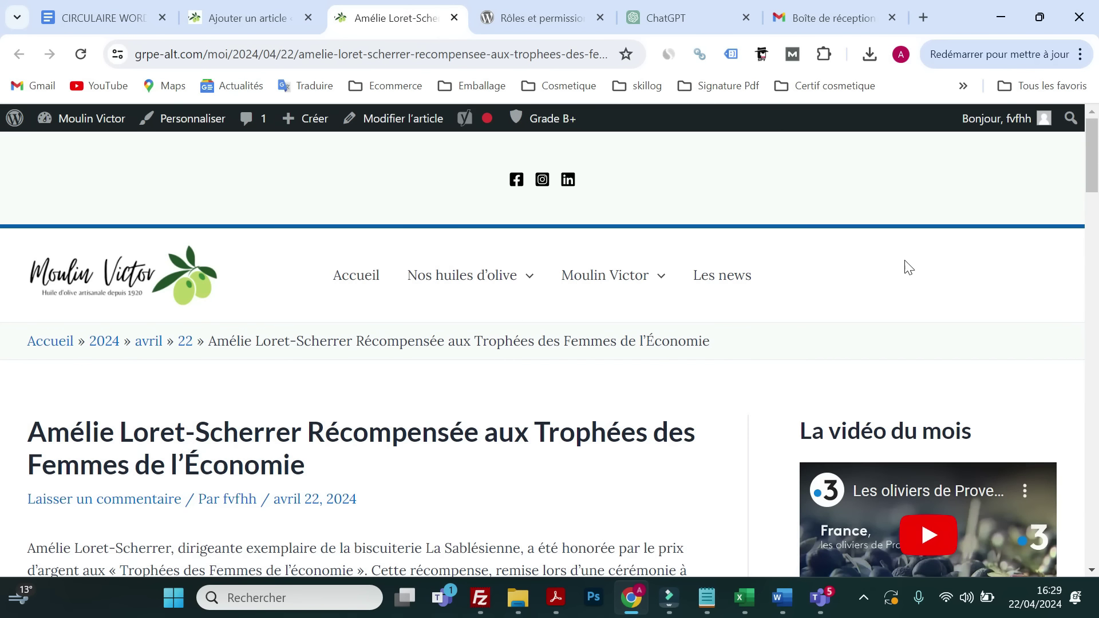
scroll(909, 338, down, 3)
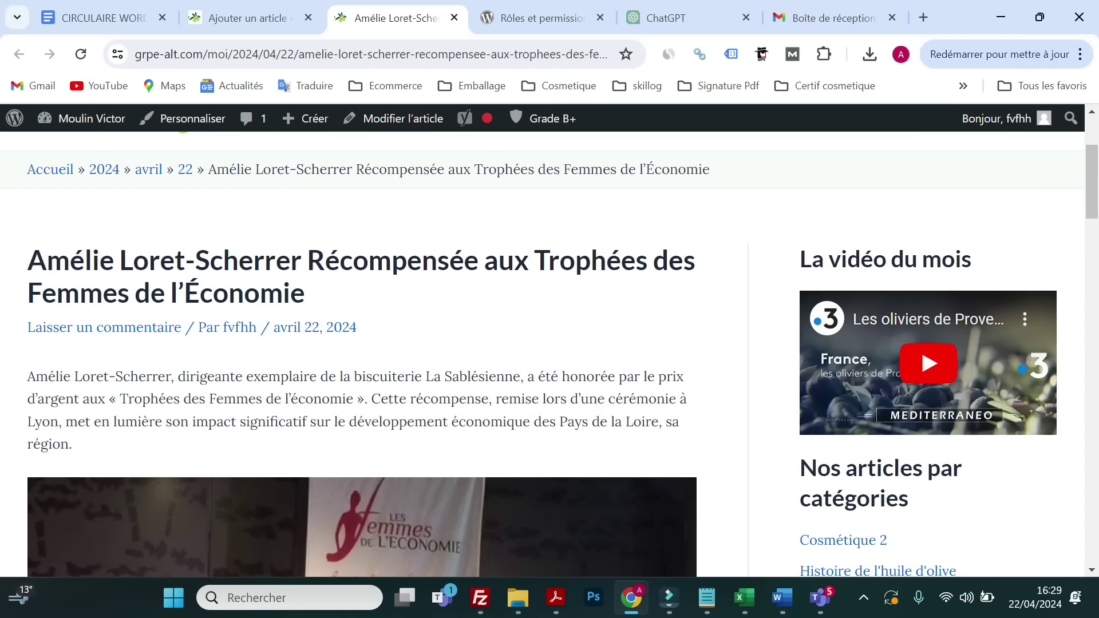
mouse_move(527, 161)
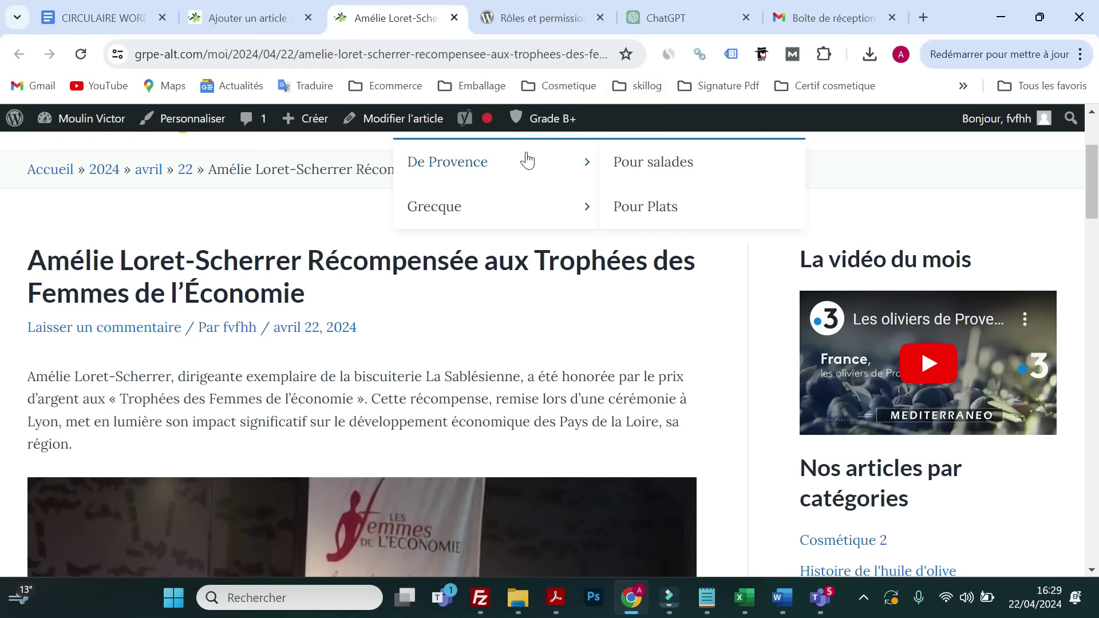
click(266, 26)
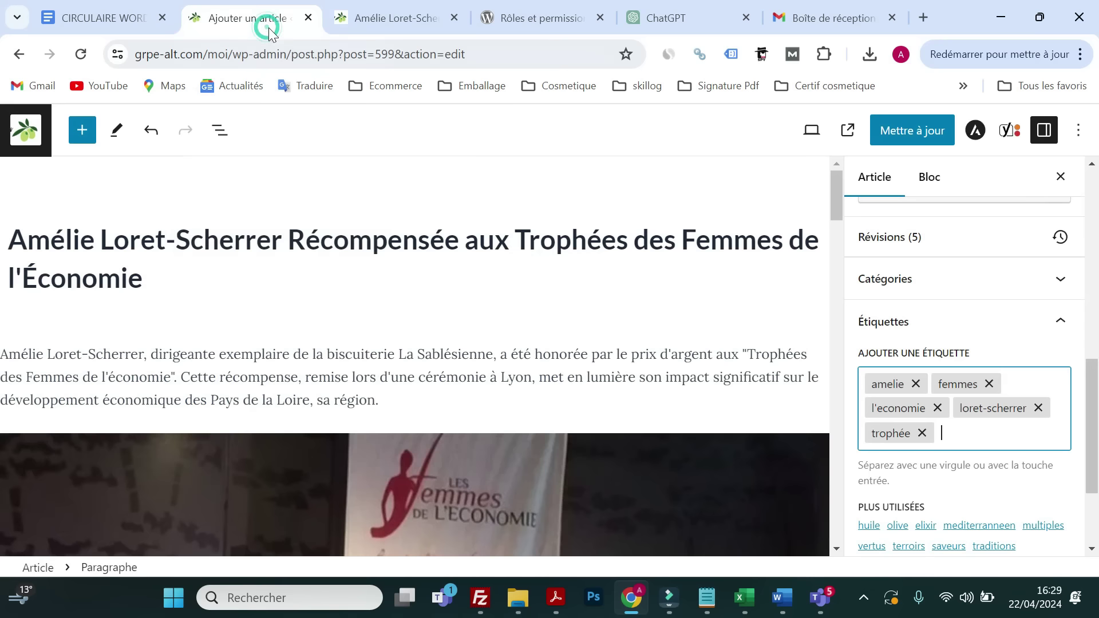
click(1036, 327)
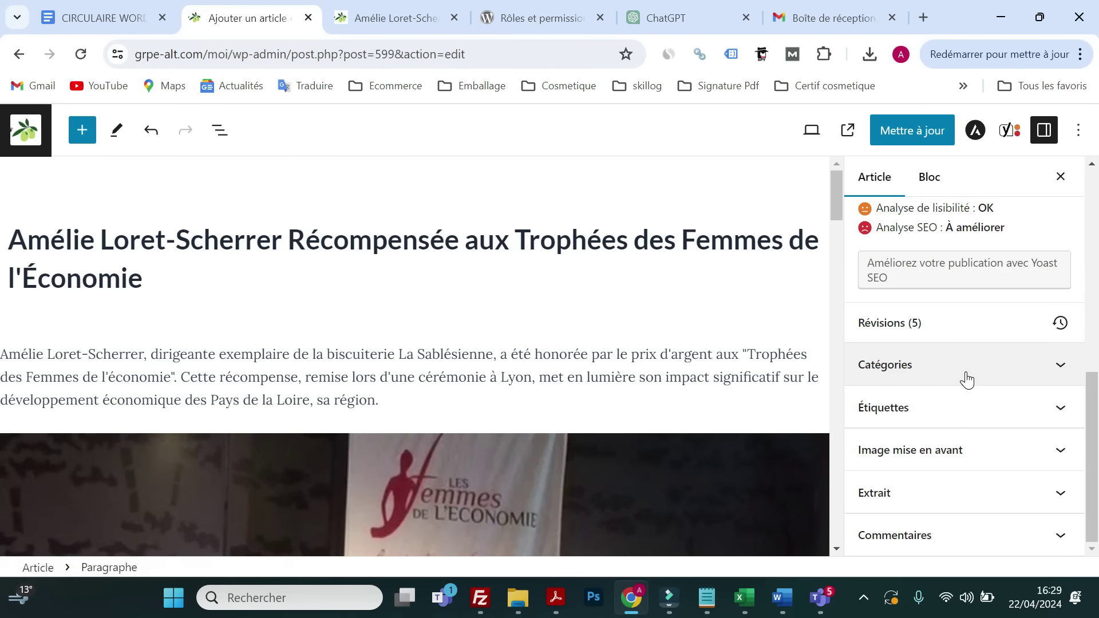
click(986, 442)
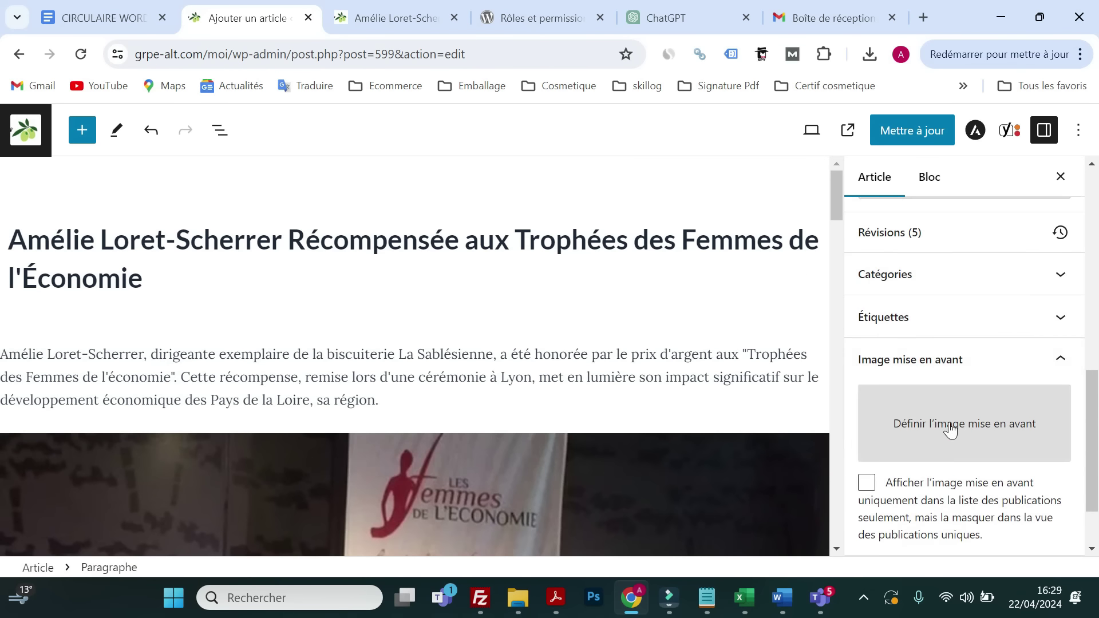
- Pick the business-women photo in the Médiathèque, review its fields, and set it as featured image
click(950, 429)
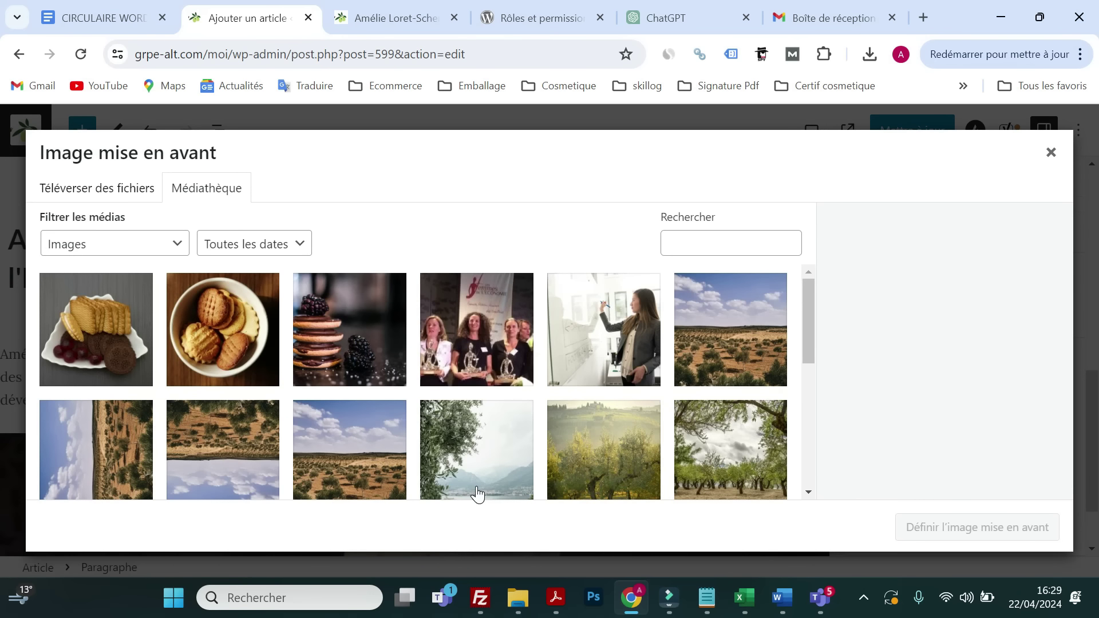
click(582, 331)
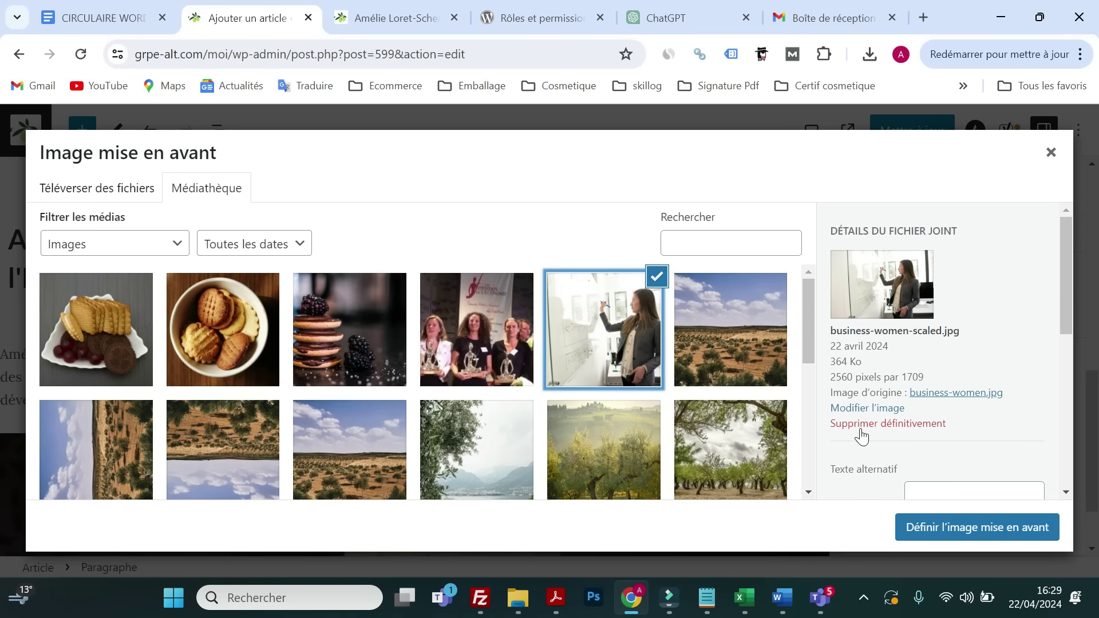
scroll(861, 436, down, 5)
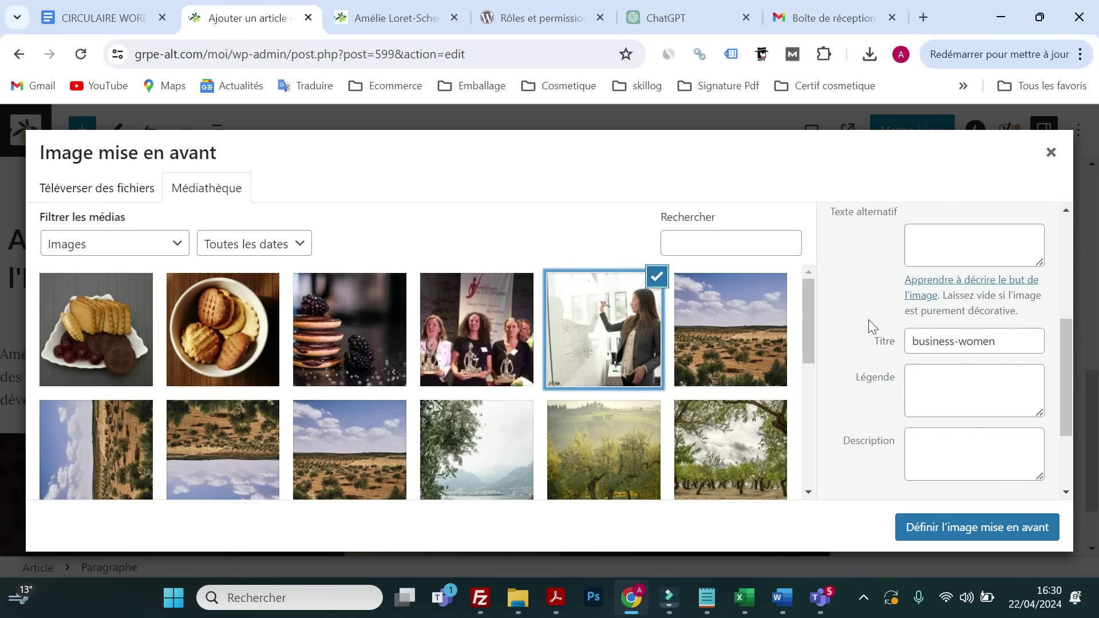
click(908, 262)
click(930, 341)
key(Tab)
key(Tab)
key(shift+Tab)
key(shift+Tab)
key(shift+Tab)
key(shift+Tab)
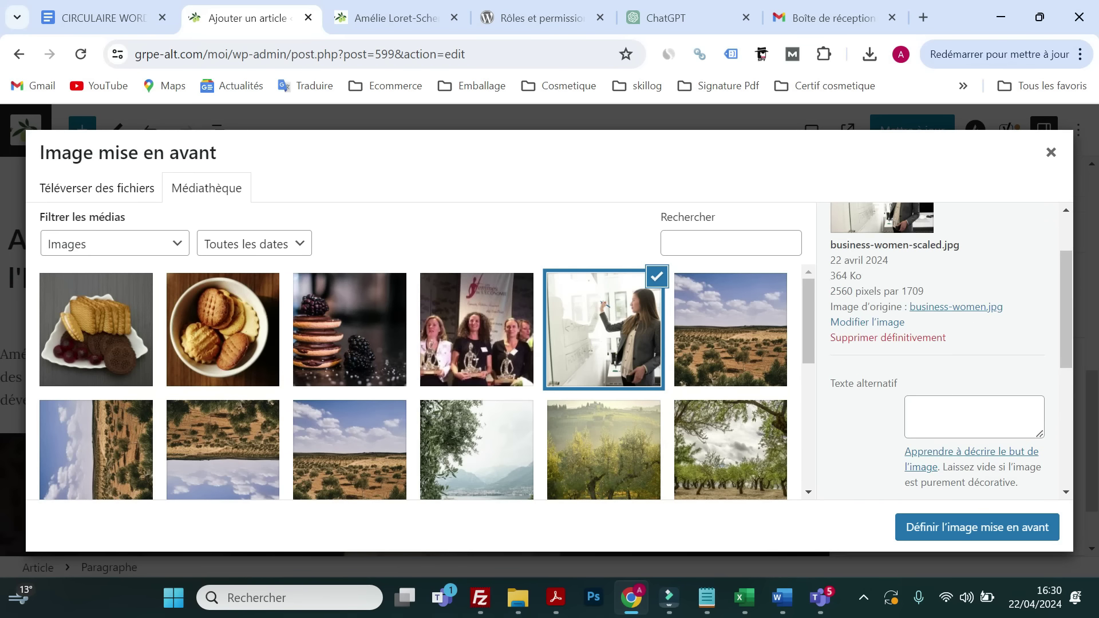
scroll(919, 444, down, 2)
key(Tab)
key(Tab)
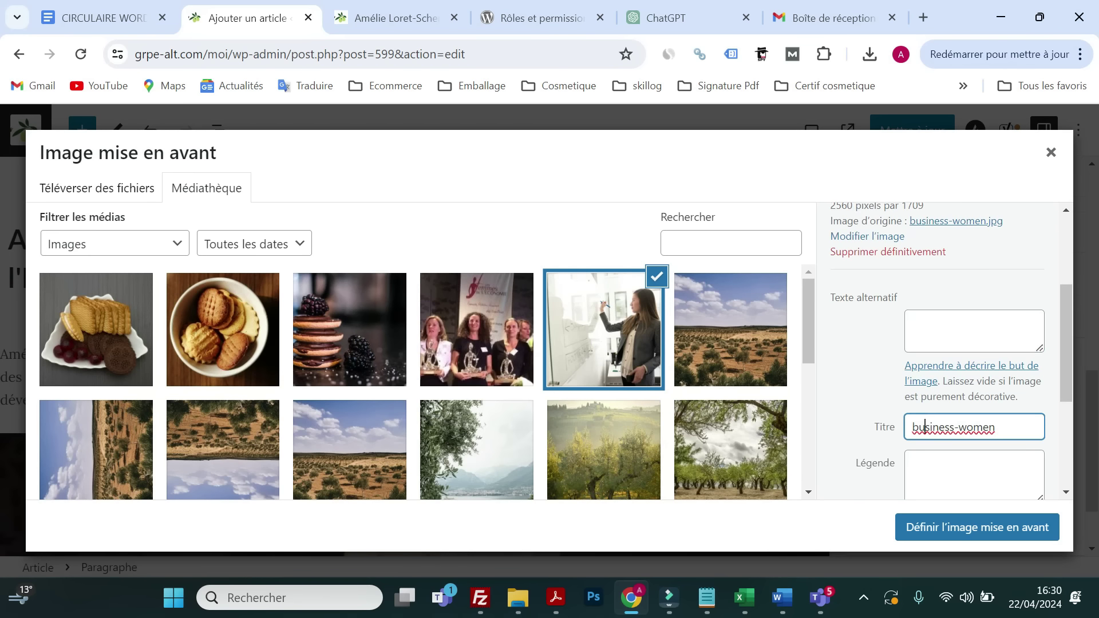
key(Tab)
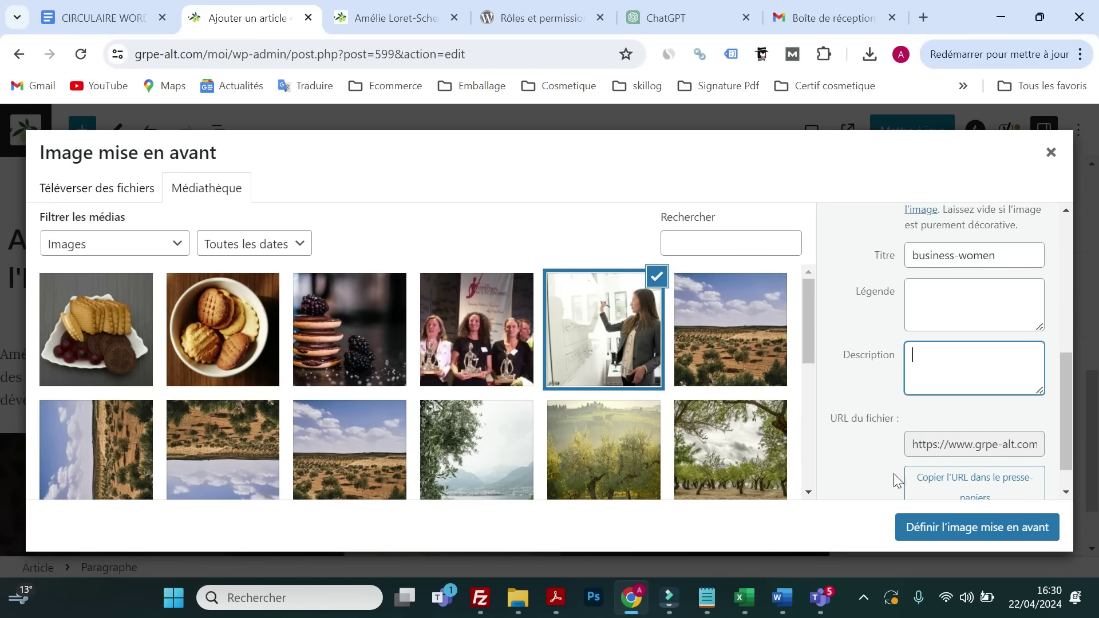
click(932, 527)
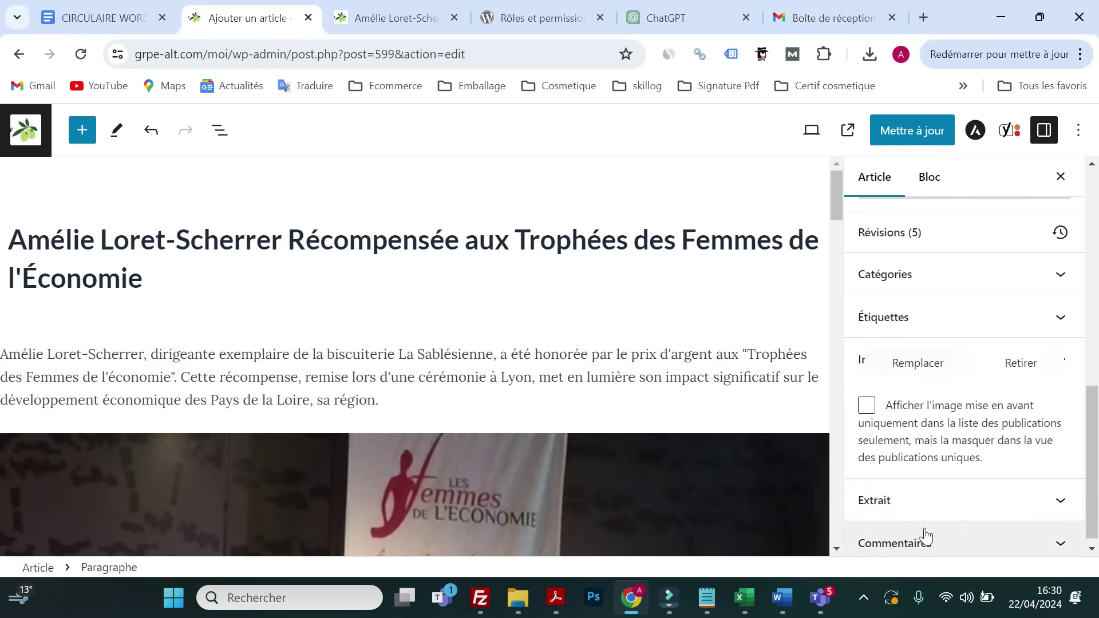
- Update the article and reload its published page to see the changes
scroll(732, 427, down, 1)
click(897, 133)
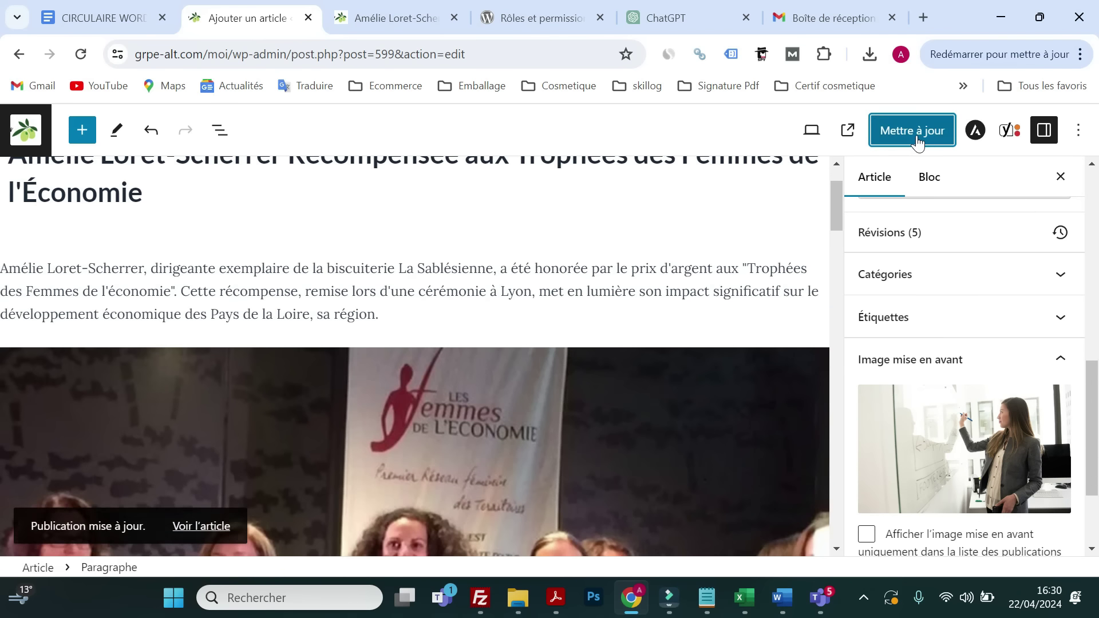
click(395, 16)
click(80, 53)
scroll(367, 324, down, 20)
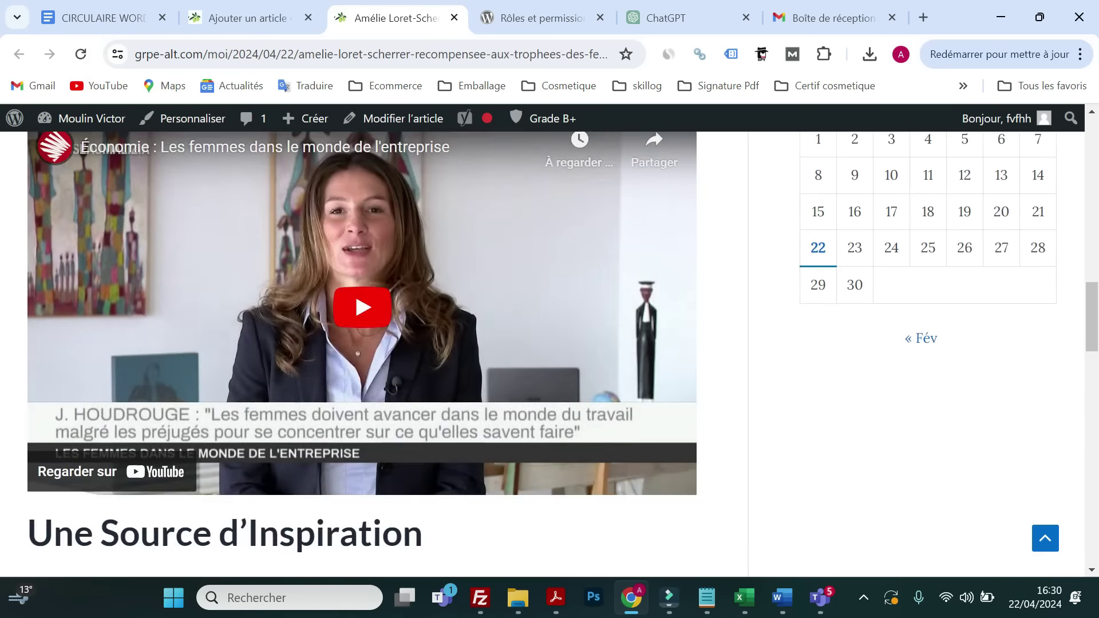
scroll(366, 344, up, 20)
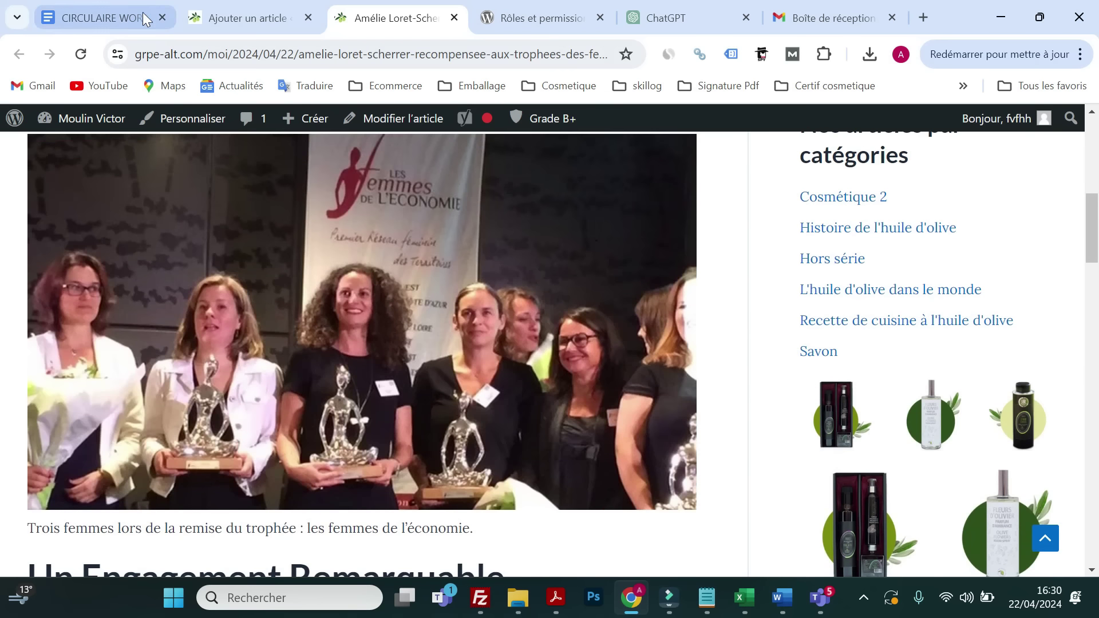
- Compare the editor with the live page again, then collapse the Image mise en avant panel
click(243, 18)
scroll(328, 303, down, 15)
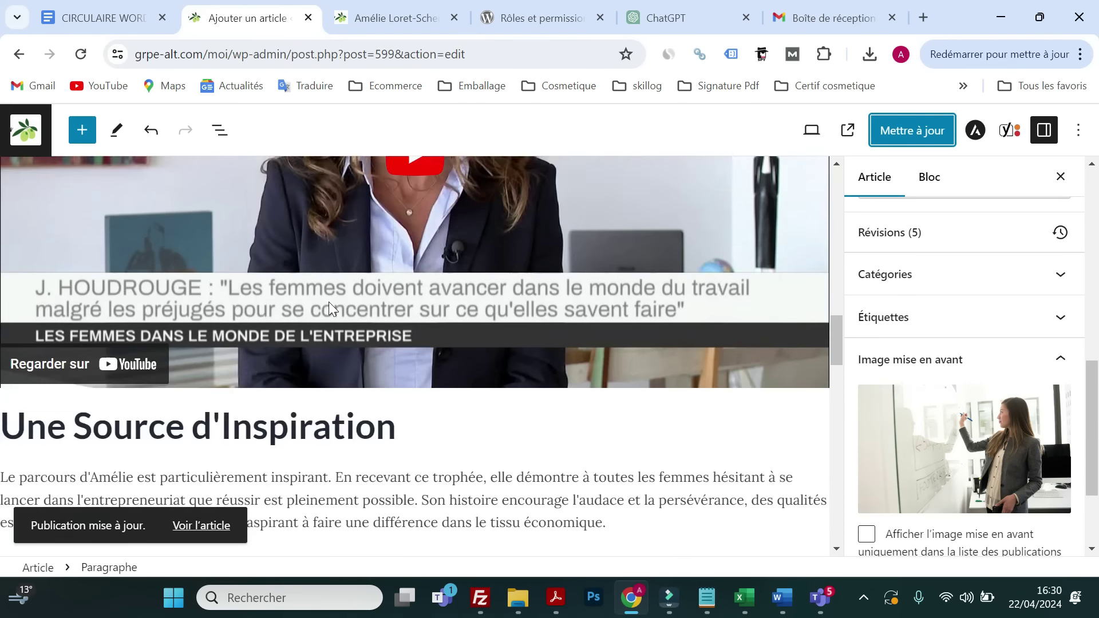
scroll(329, 301, down, 5)
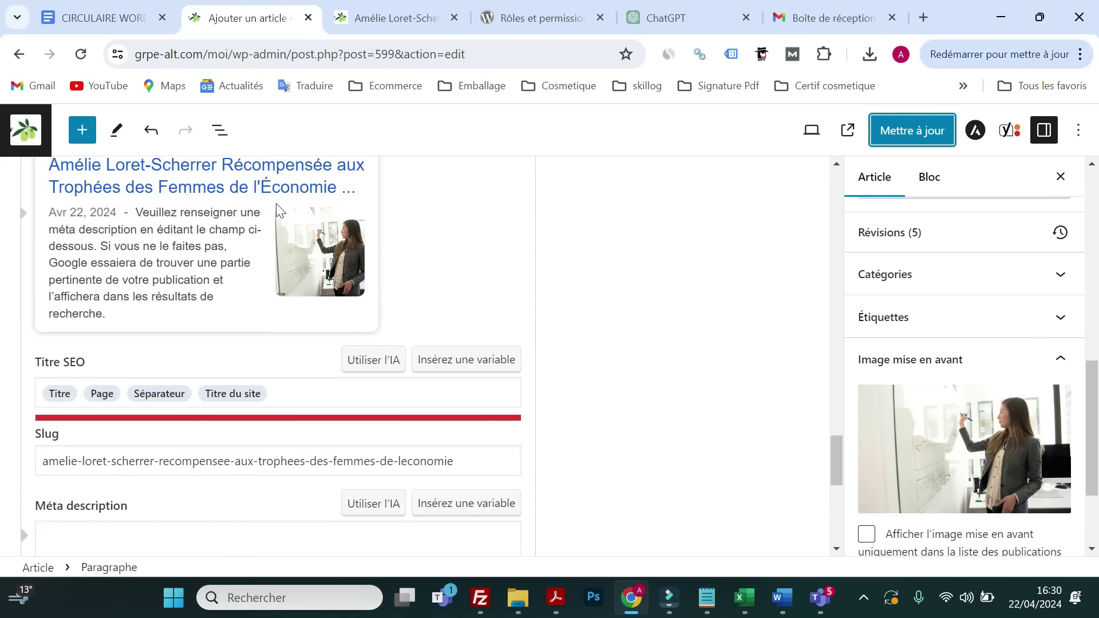
scroll(331, 281, up, 4)
scroll(343, 320, down, 3)
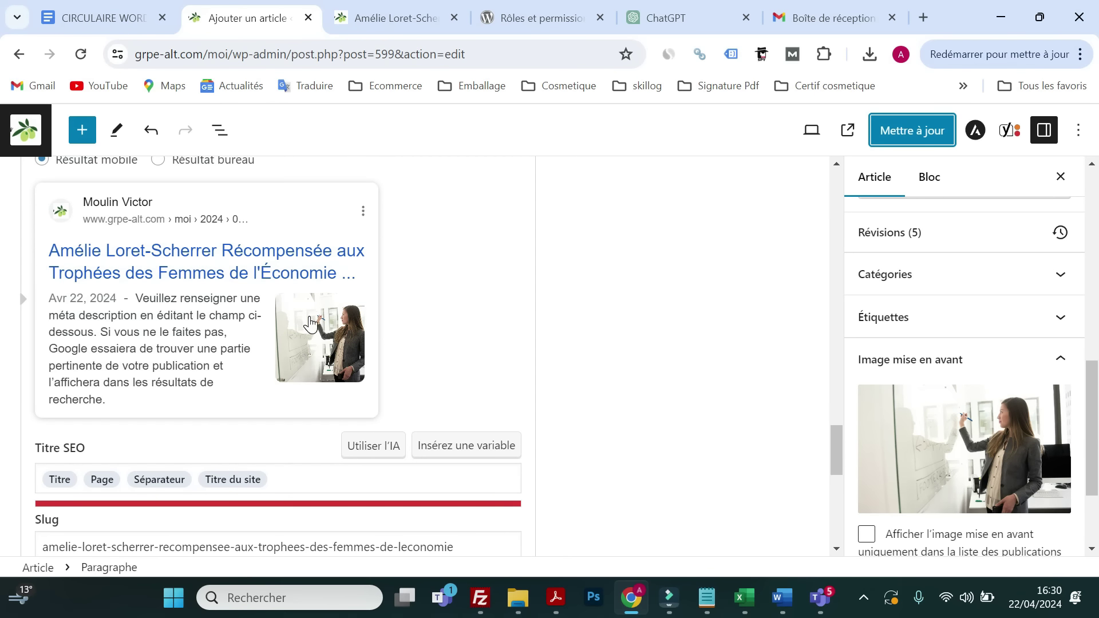
click(376, 19)
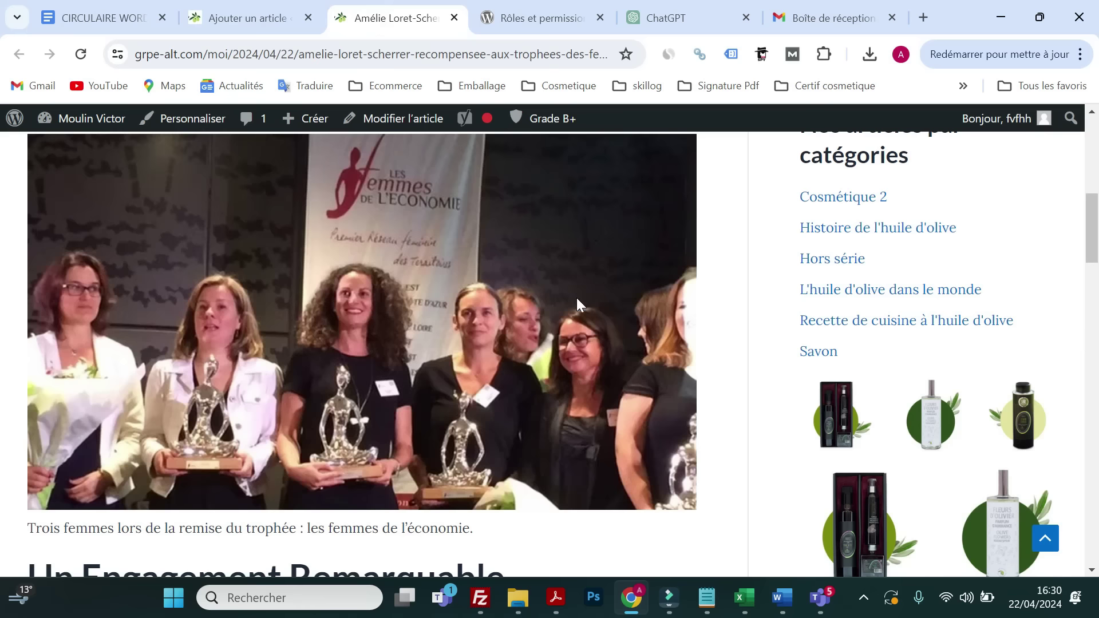
scroll(577, 299, up, 10)
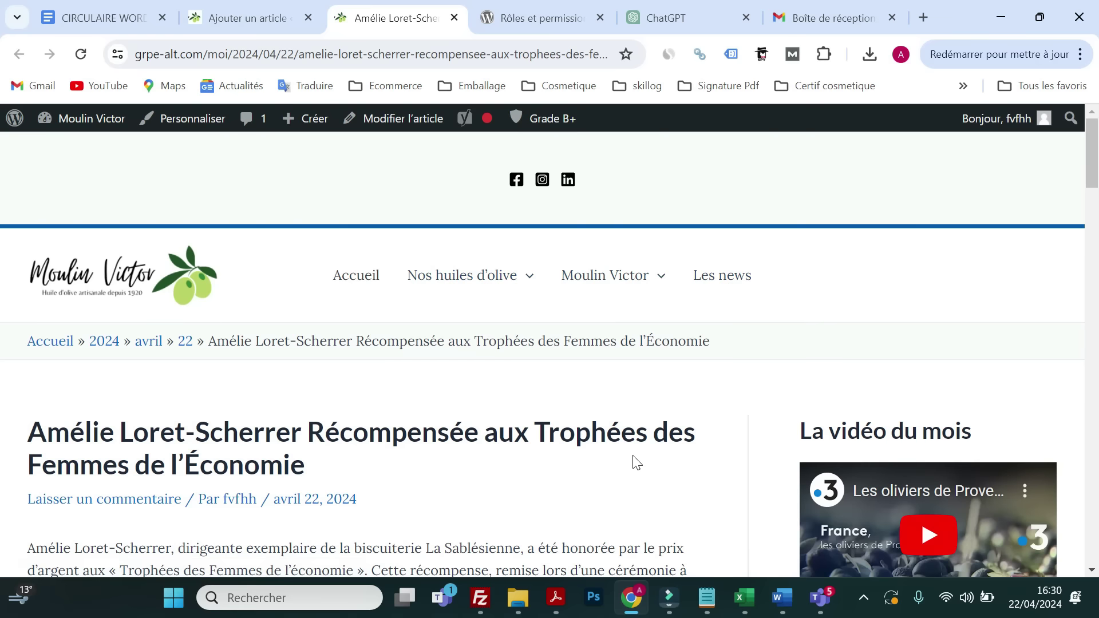
click(258, 14)
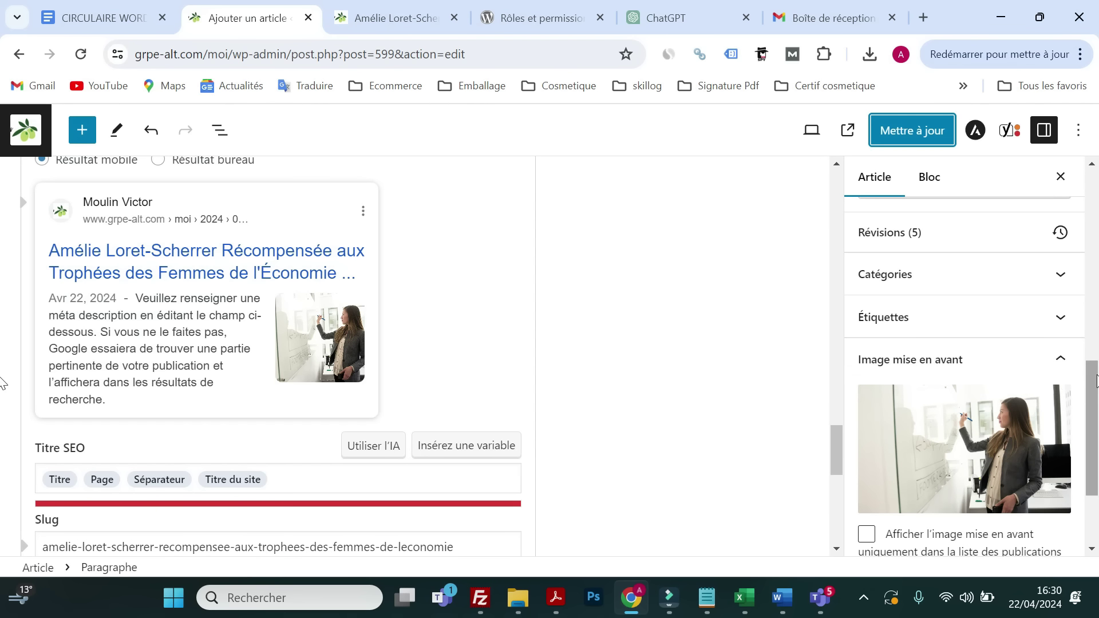
click(1060, 359)
scroll(904, 395, up, 1)
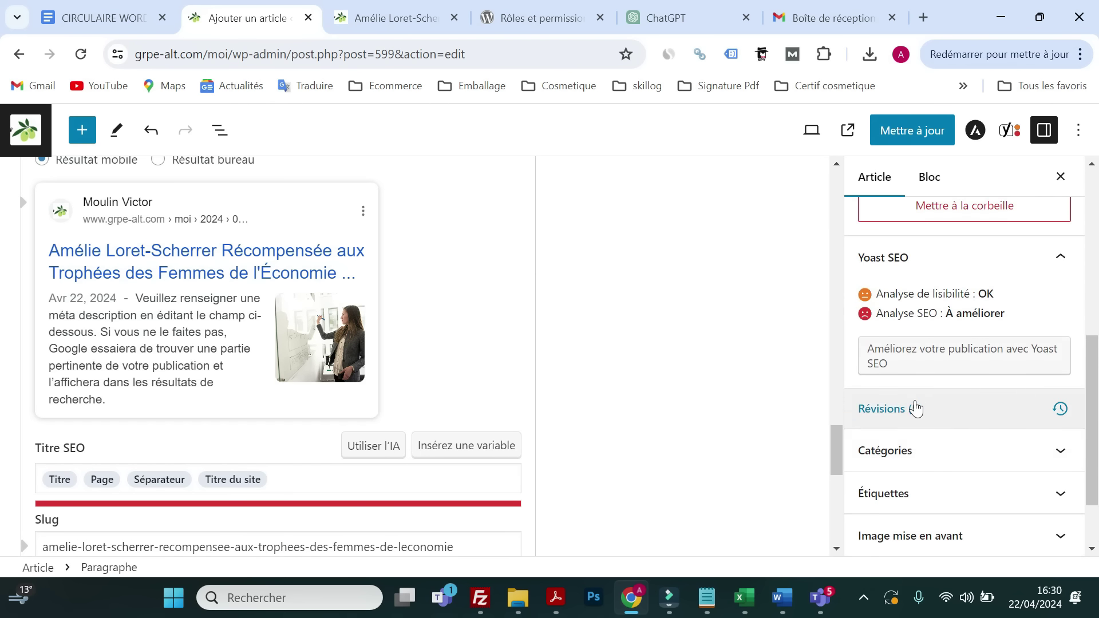
scroll(921, 421, down, 1)
- Expand the Catégories panel and scroll through the category list
click(927, 370)
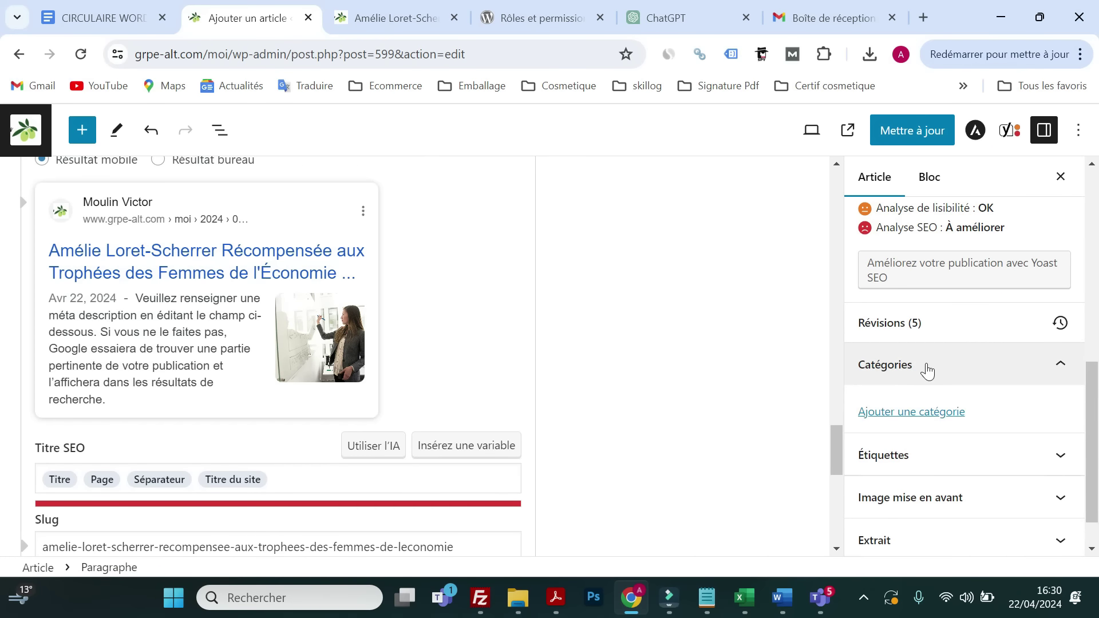
scroll(915, 380, down, 3)
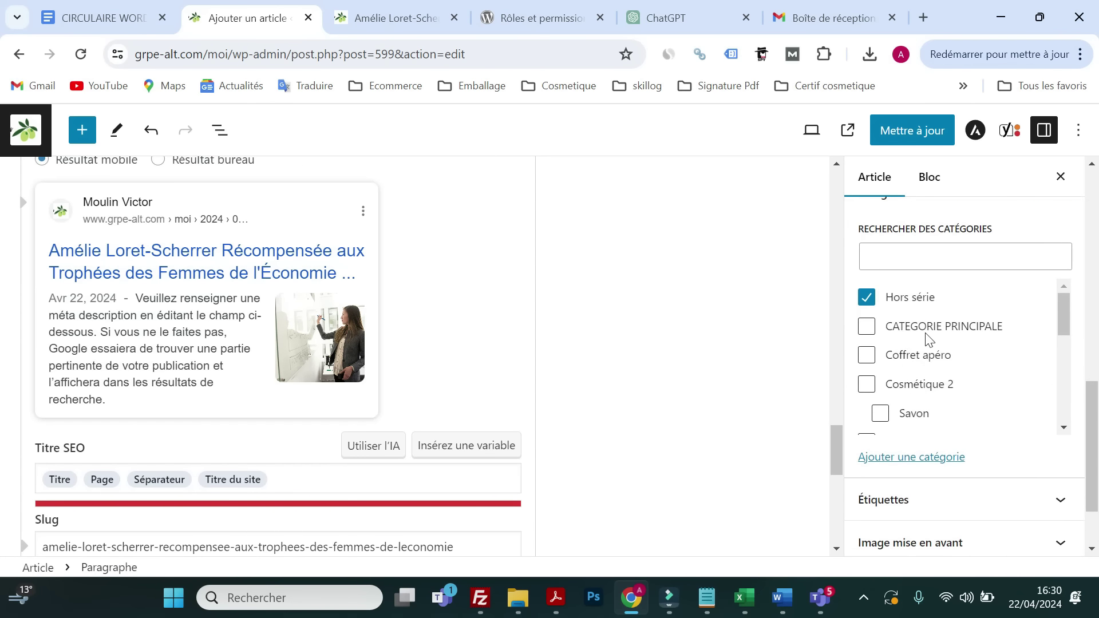
scroll(930, 341, down, 5)
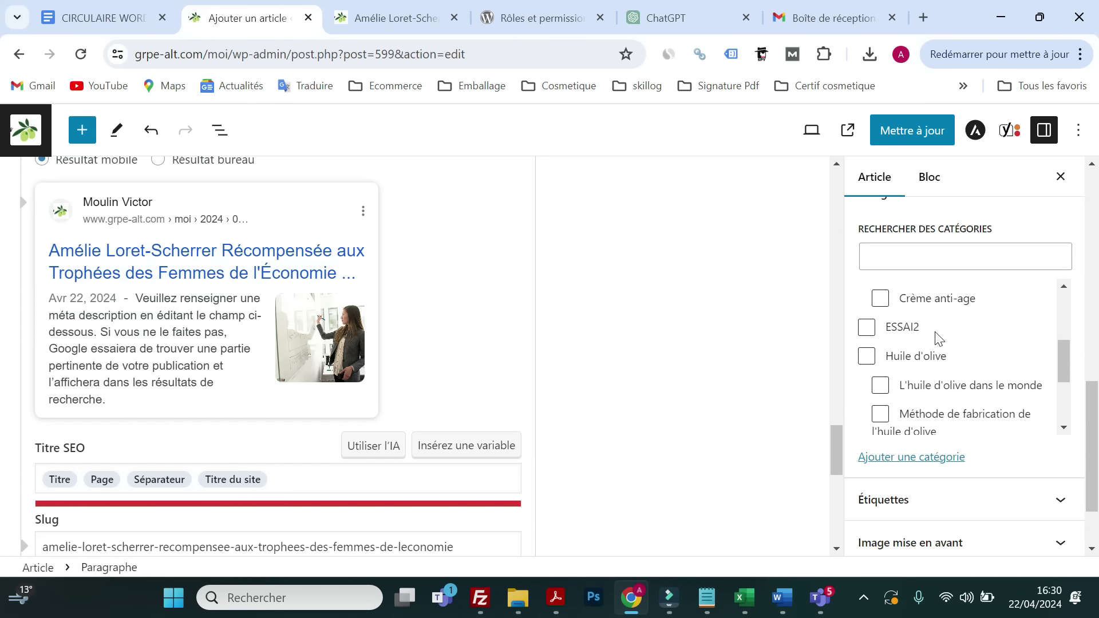
scroll(938, 341, down, 1)
scroll(950, 349, down, 3)
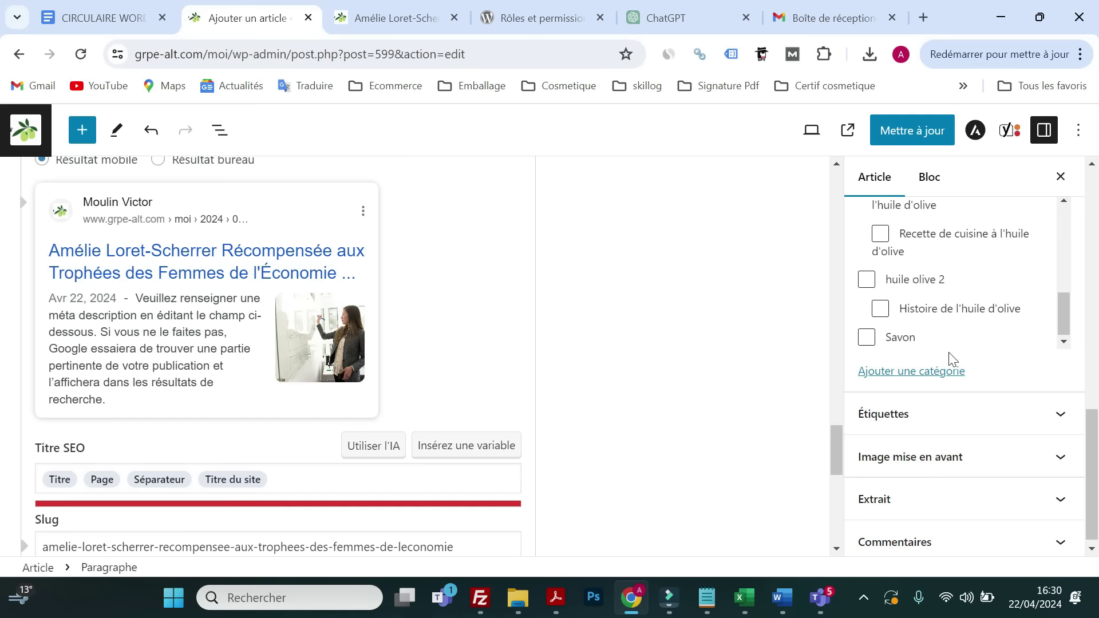
scroll(925, 361, up, 3)
scroll(924, 363, up, 3)
scroll(934, 368, down, 3)
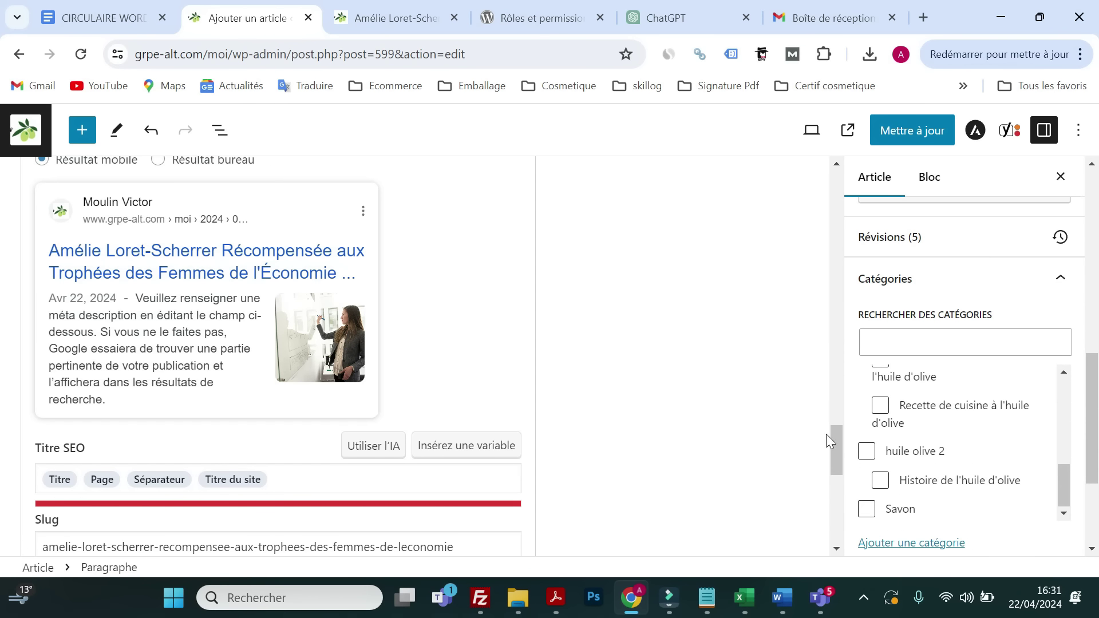
- Tick and untick Recette de cuisine à l'huile d'olive, huile olive 2 and Histoire de l'huile d'olive
click(881, 406)
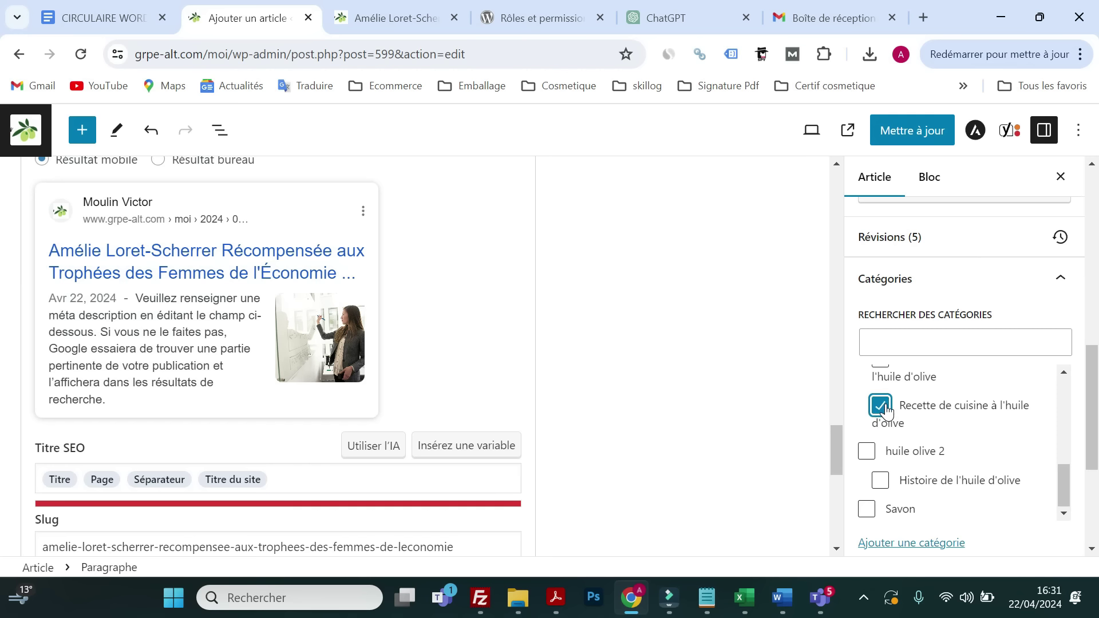
click(886, 410)
click(881, 408)
click(880, 408)
scroll(898, 439, down, 3)
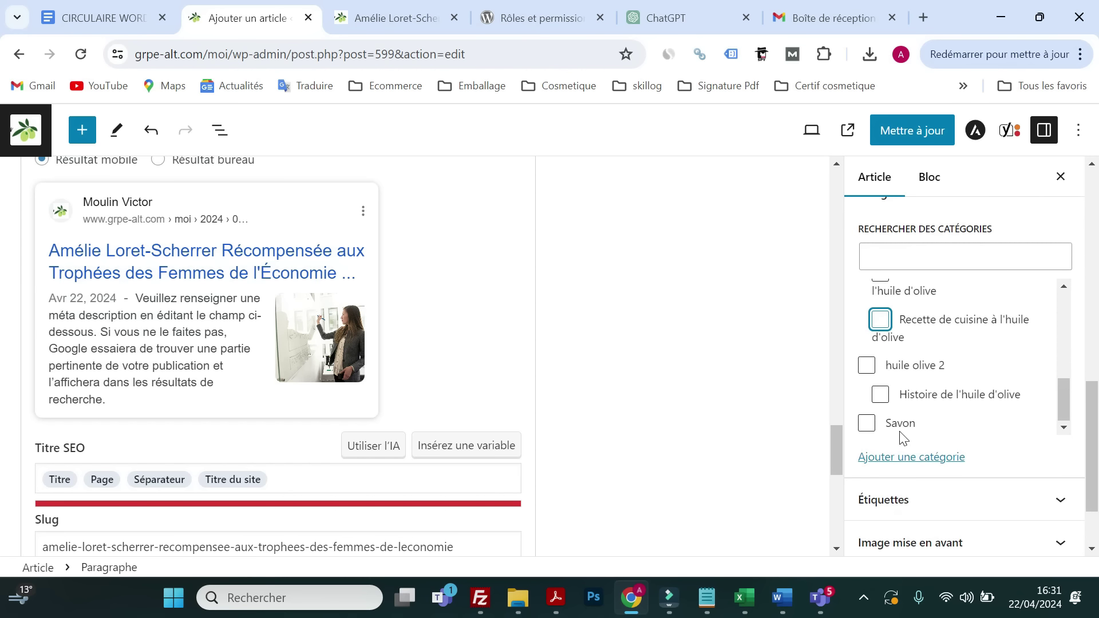
click(867, 369)
click(869, 371)
click(880, 394)
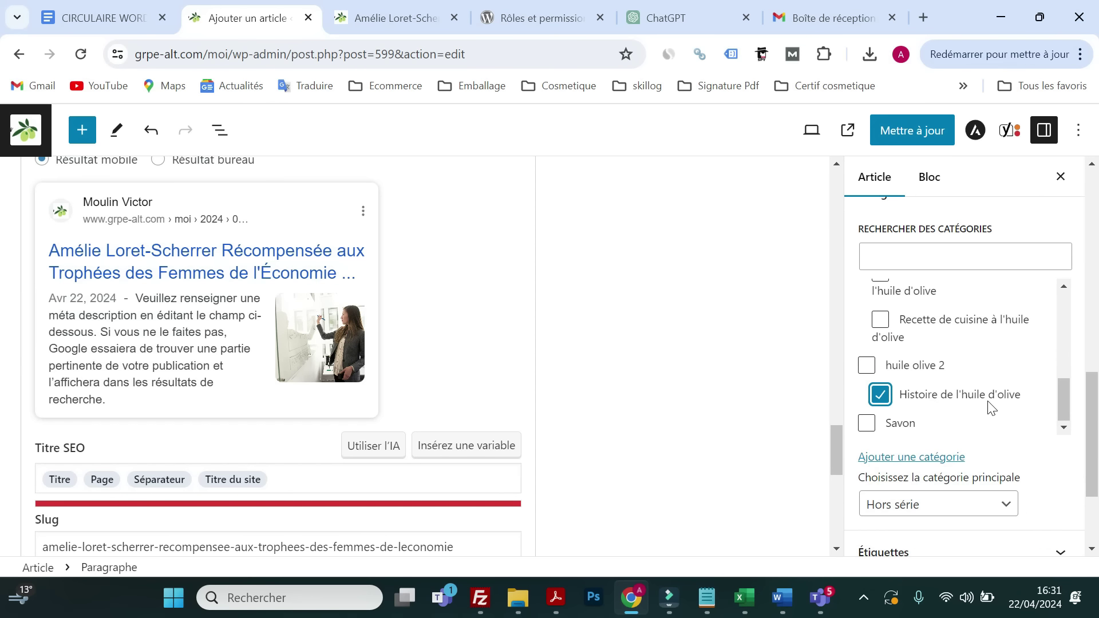
click(881, 398)
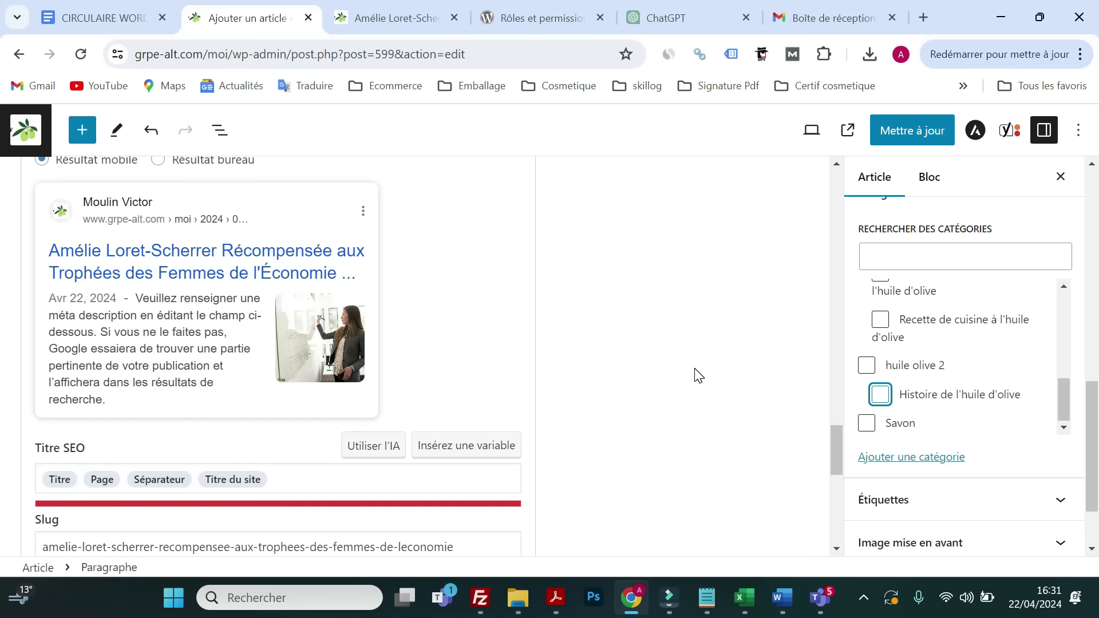
scroll(697, 375, up, 6)
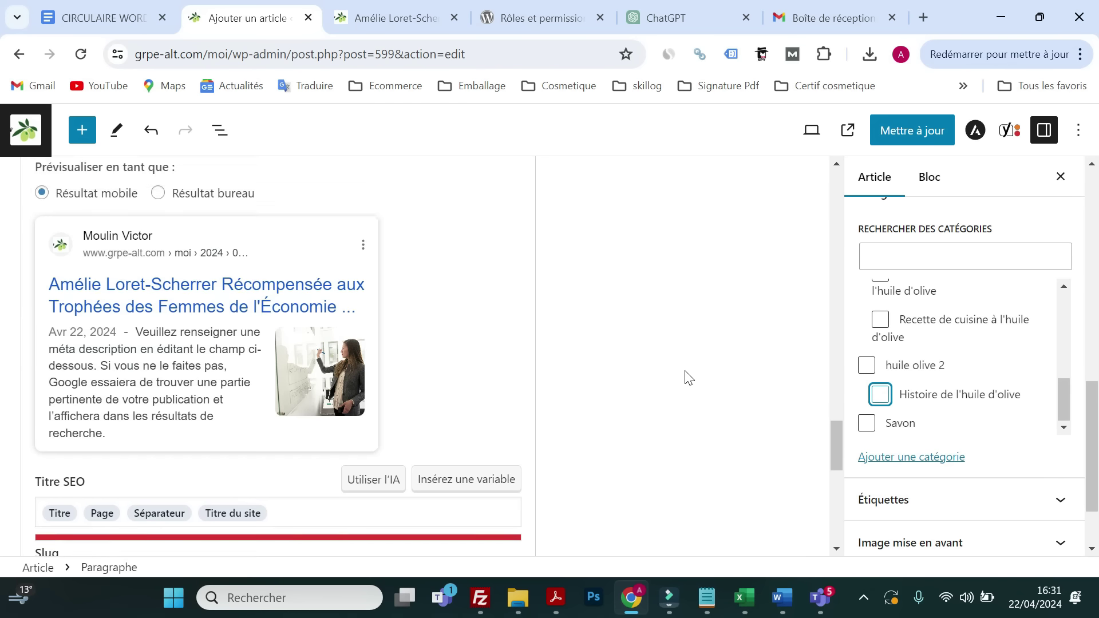
- Save the article with 'Mettre à jour' and close the settings sidebar
click(905, 135)
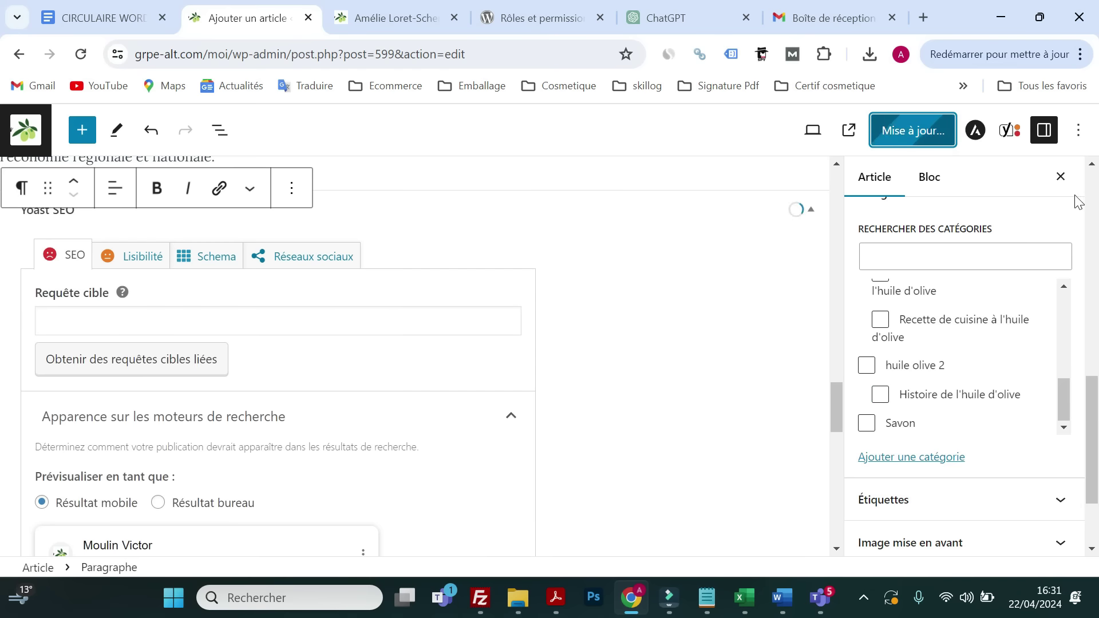
click(1061, 177)
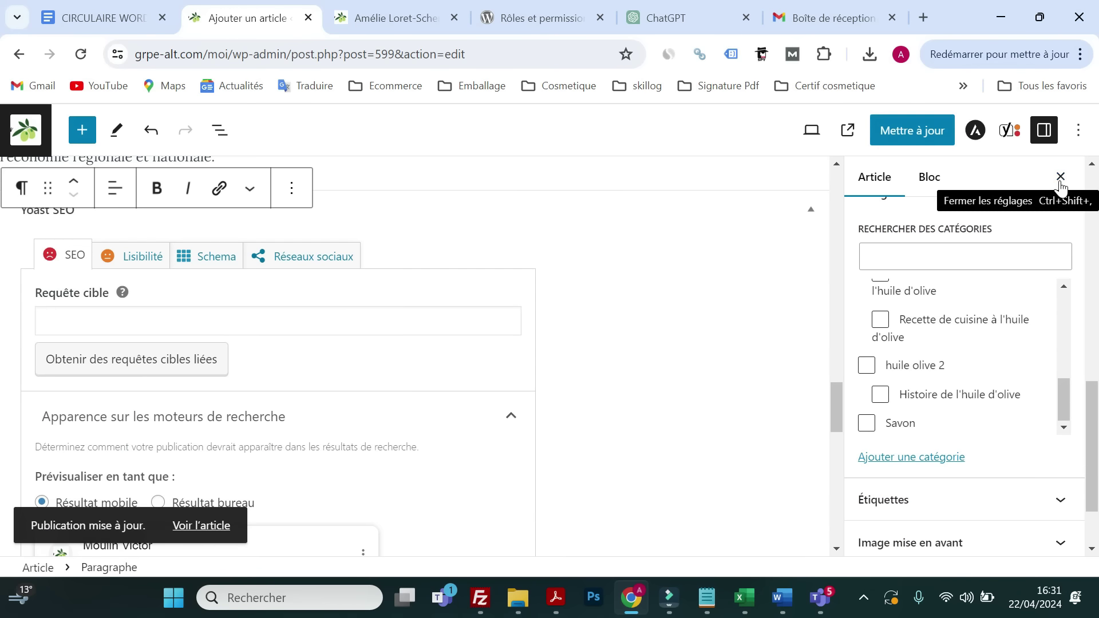
scroll(256, 437, down, 1)
scroll(183, 431, up, 10)
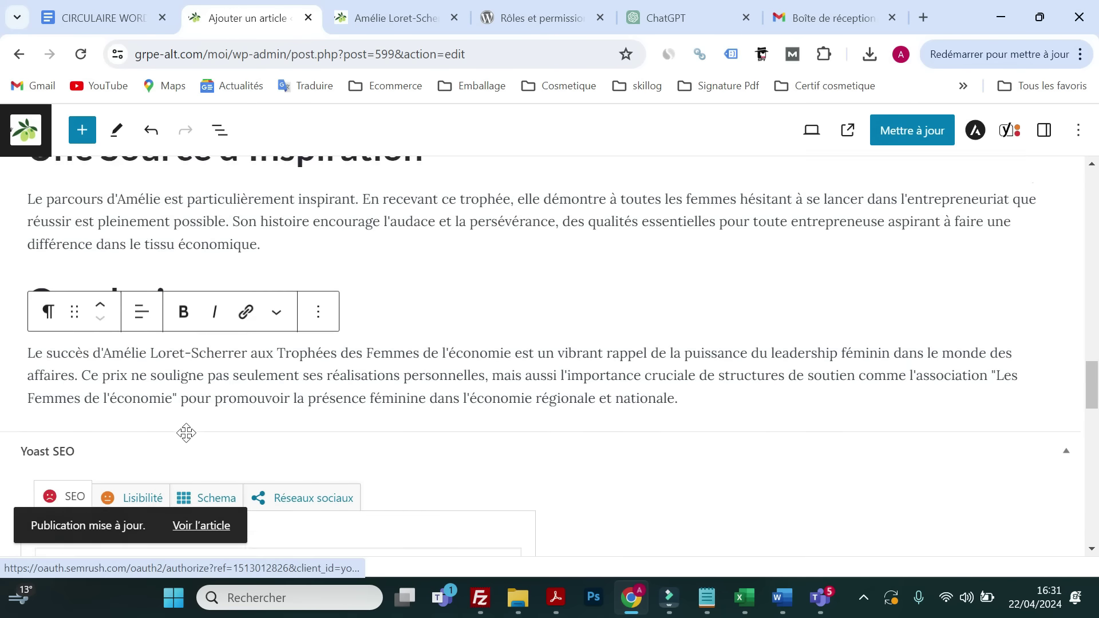
scroll(249, 396, up, 15)
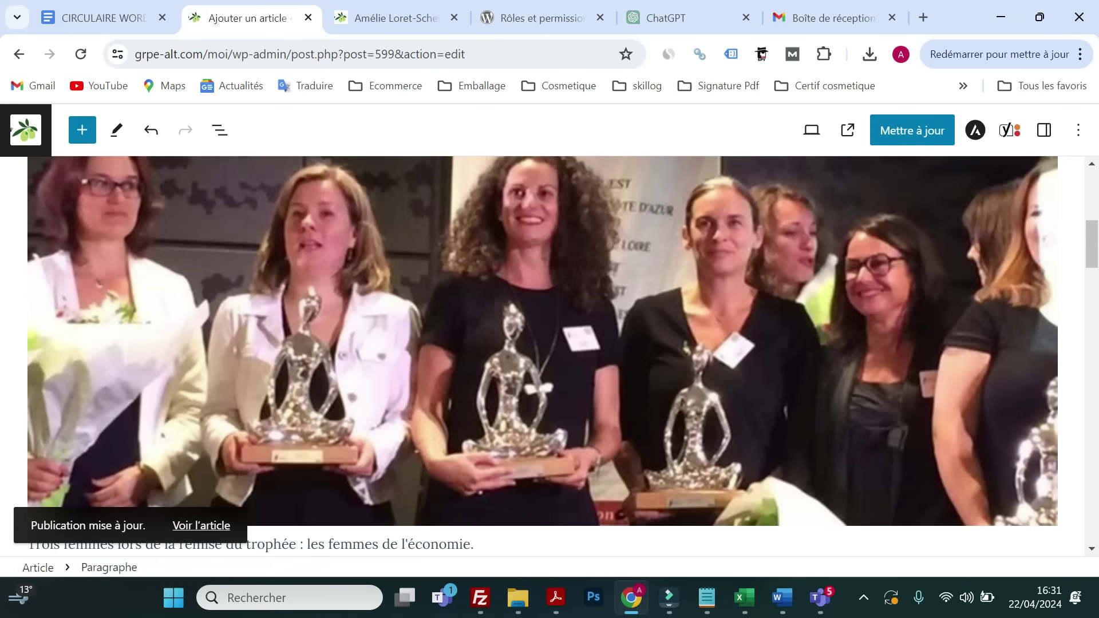
scroll(249, 396, down, 12)
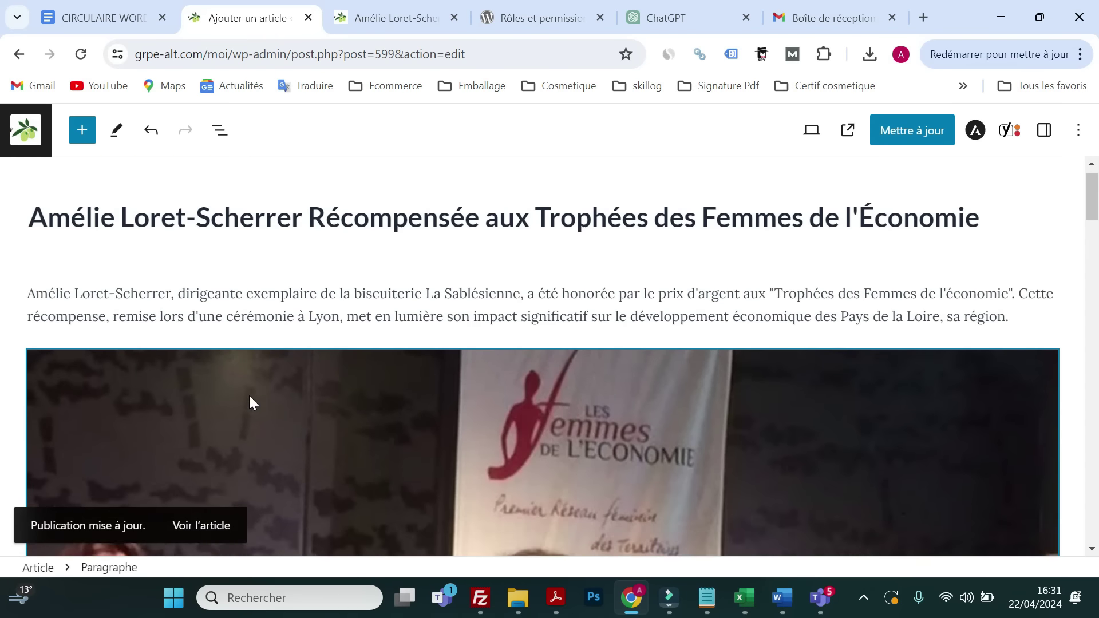
scroll(247, 404, down, 15)
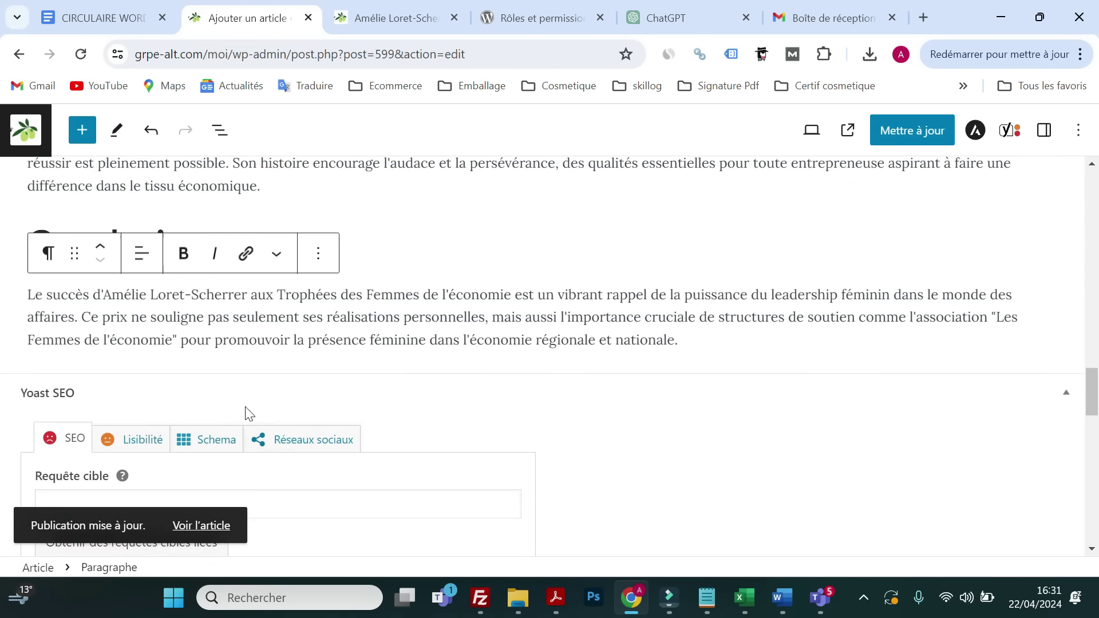
- Enter the Yoast focus keyphrase 'femmes de l'économie' and expand the SEO analysis results
click(130, 292)
text(femmes de l'économie)
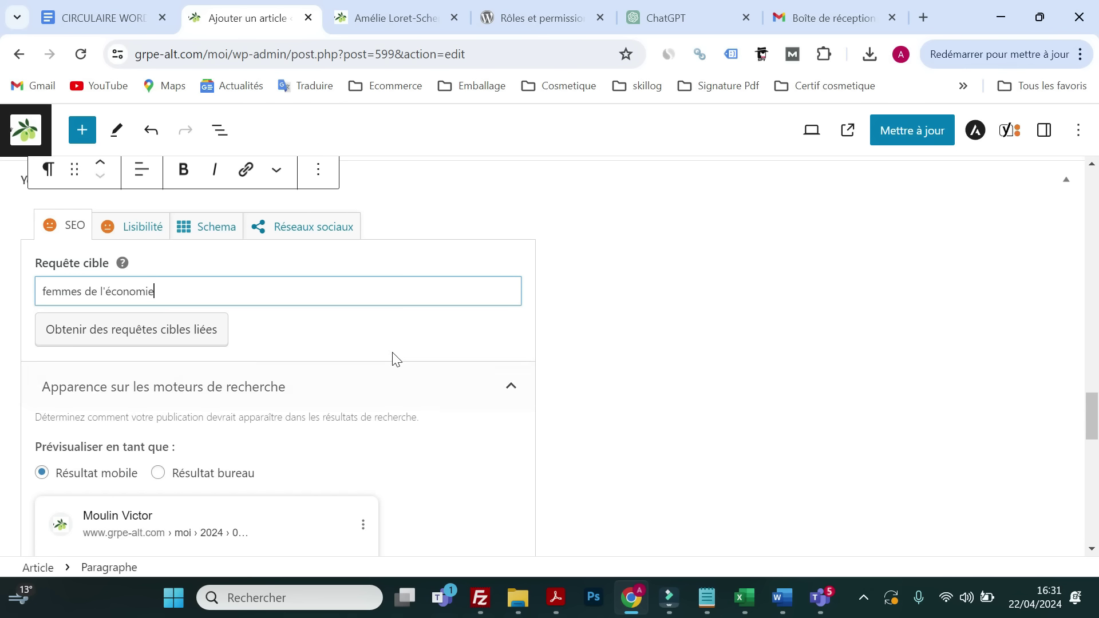
click(392, 350)
scroll(393, 355, down, 5)
scroll(388, 375, down, 6)
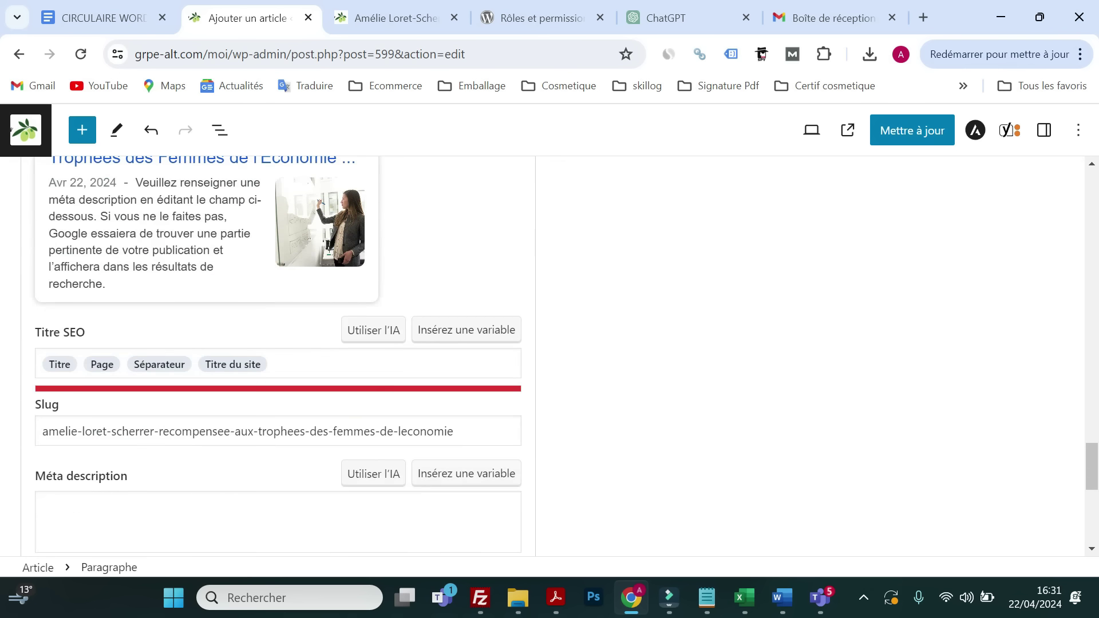
scroll(388, 375, up, 8)
scroll(380, 385, up, 2)
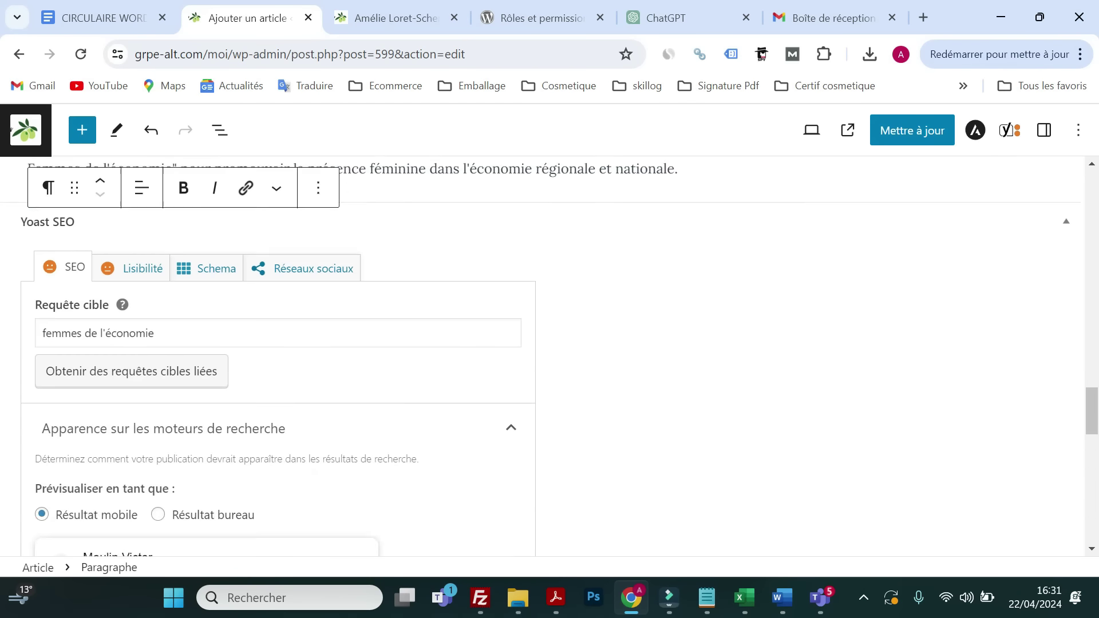
scroll(380, 385, down, 10)
click(391, 445)
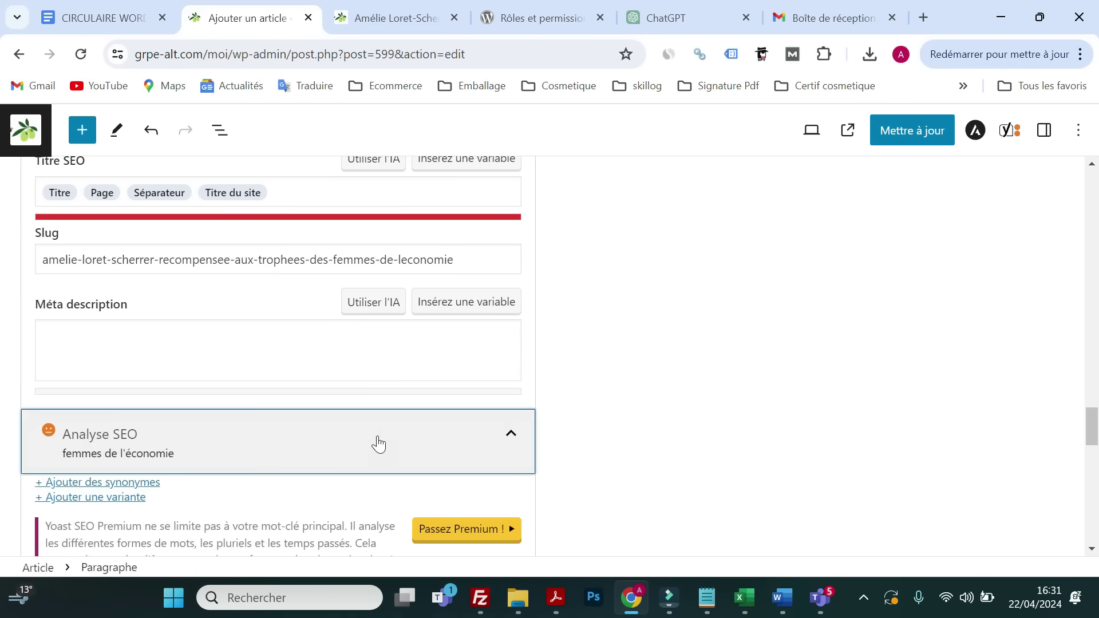
- Scroll up to the award photo and YouTube embed, then back down to the Yoast snippet editor
scroll(321, 414, down, 3)
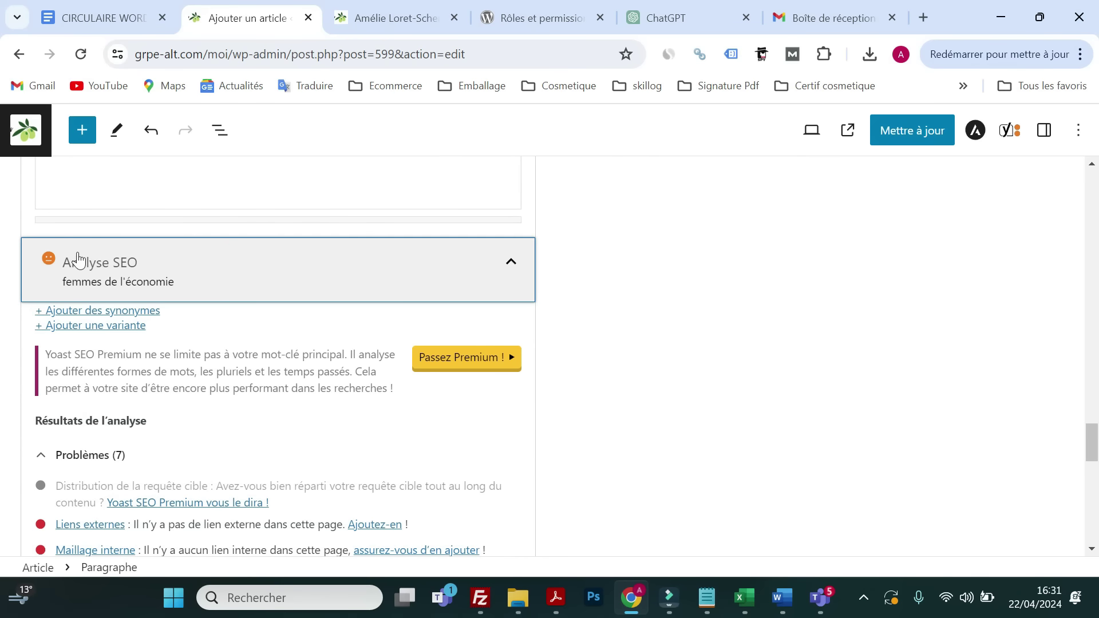
scroll(294, 300, down, 3)
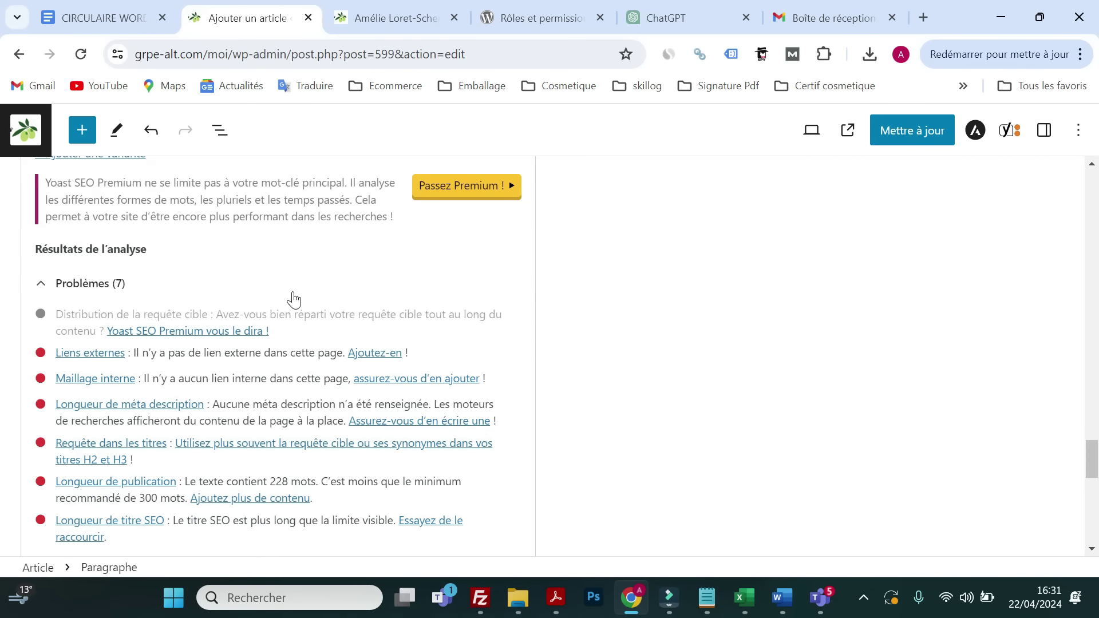
scroll(94, 412, down, 3)
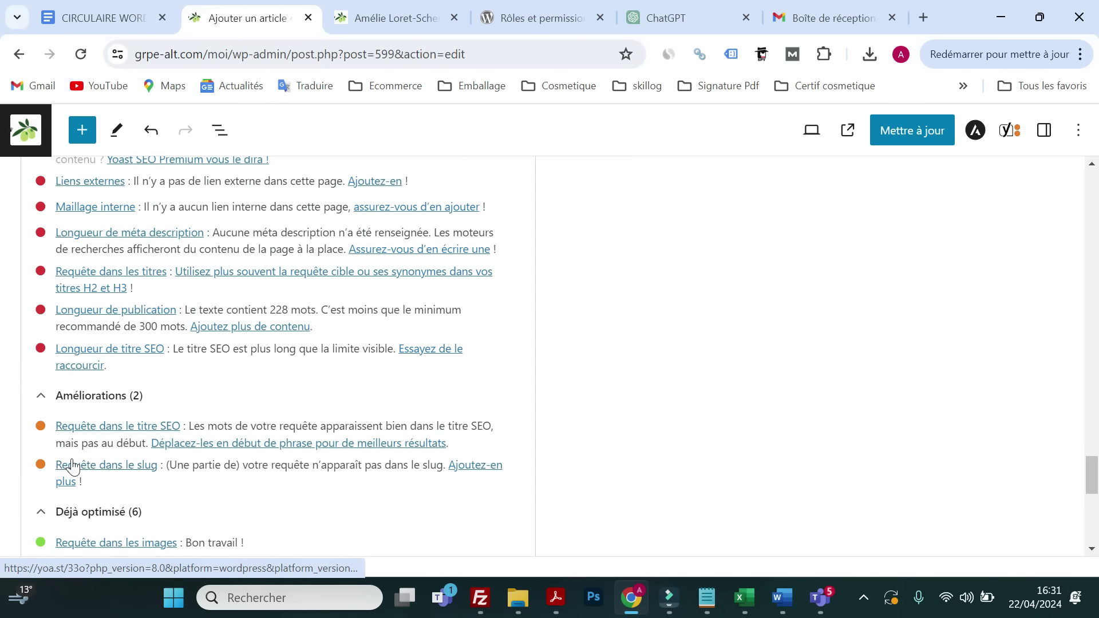
scroll(73, 466, up, 5)
scroll(72, 466, up, 1)
scroll(78, 461, down, 9)
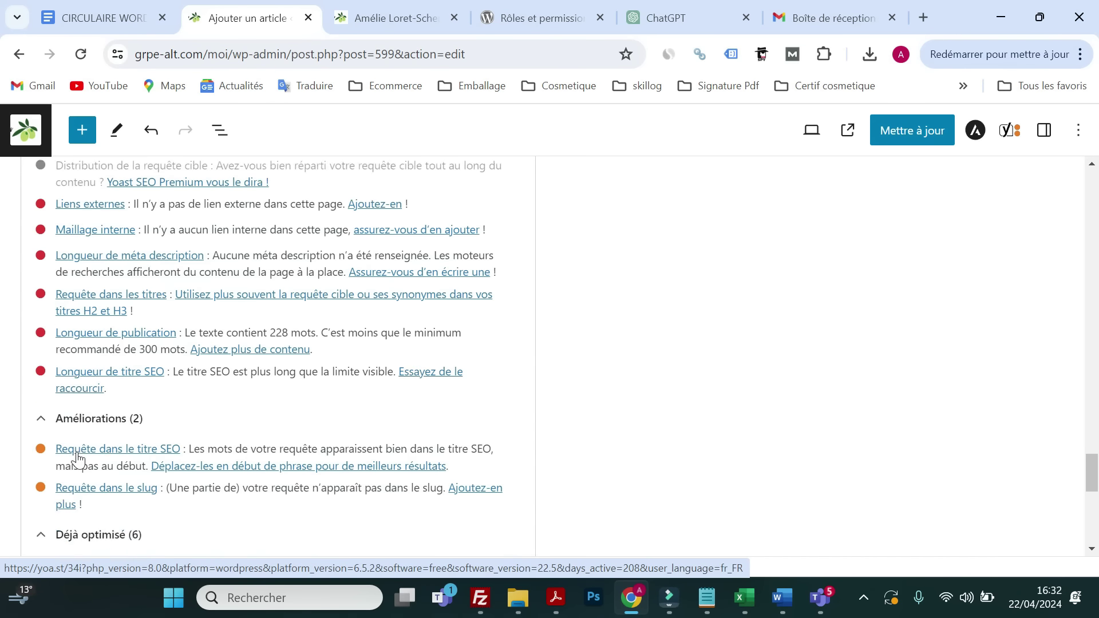
scroll(79, 458, up, 6)
scroll(79, 458, down, 6)
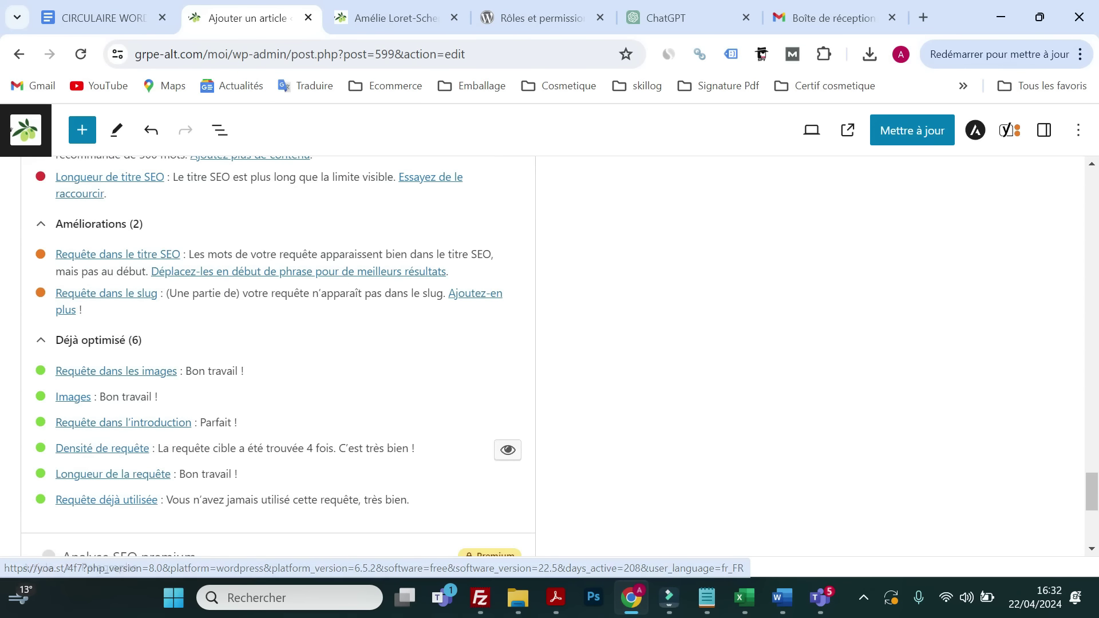
scroll(412, 378, up, 2)
scroll(410, 375, up, 20)
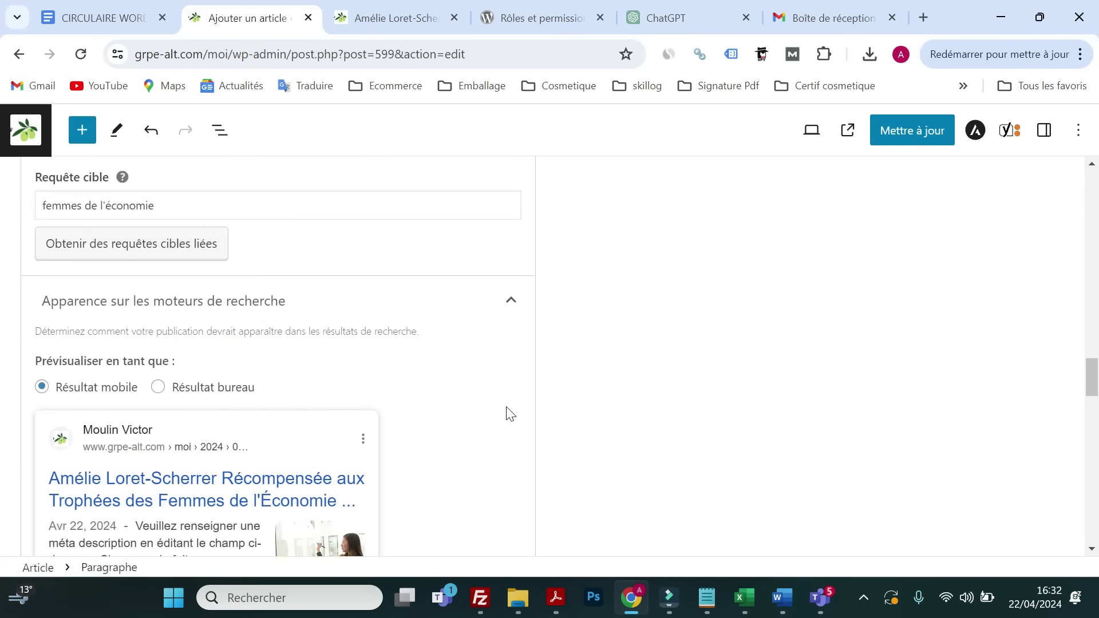
scroll(506, 406, up, 20)
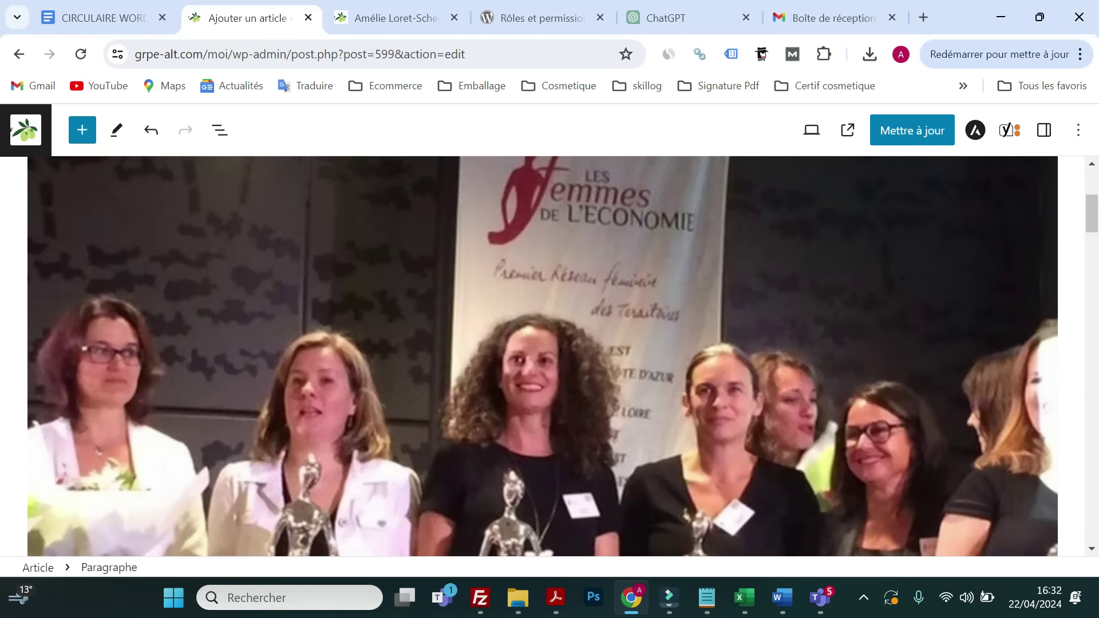
scroll(520, 380, down, 4)
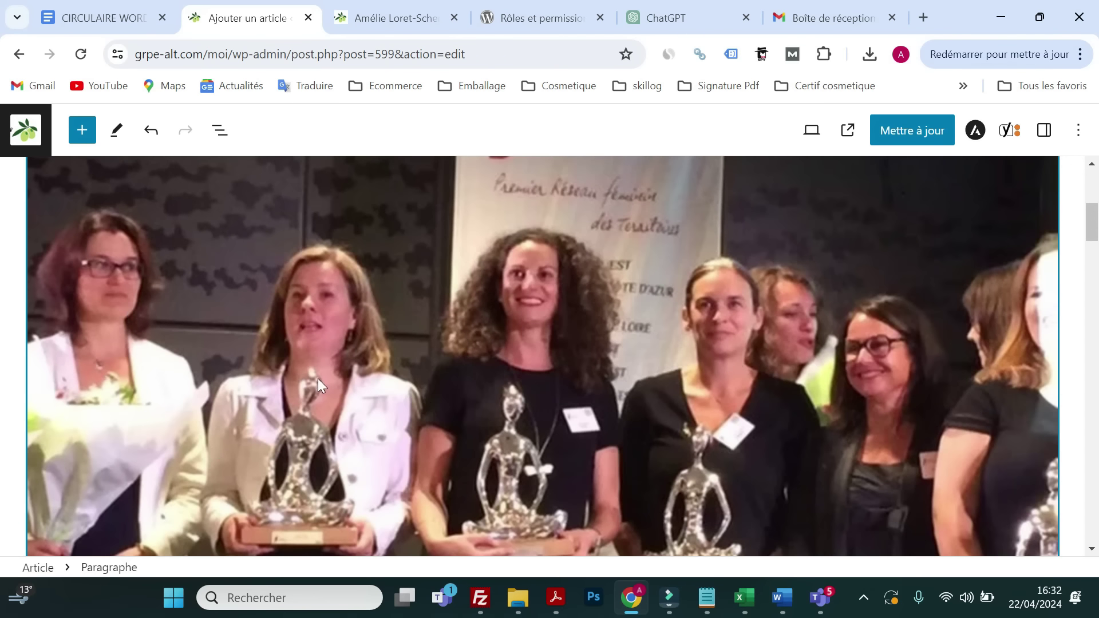
scroll(318, 377, down, 10)
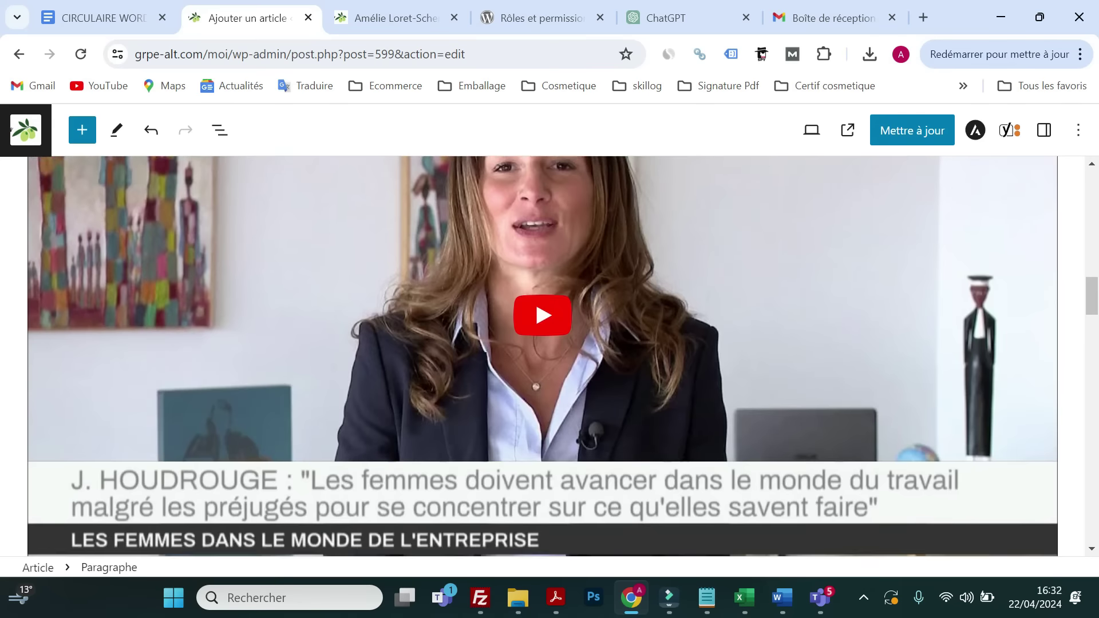
scroll(325, 381, down, 15)
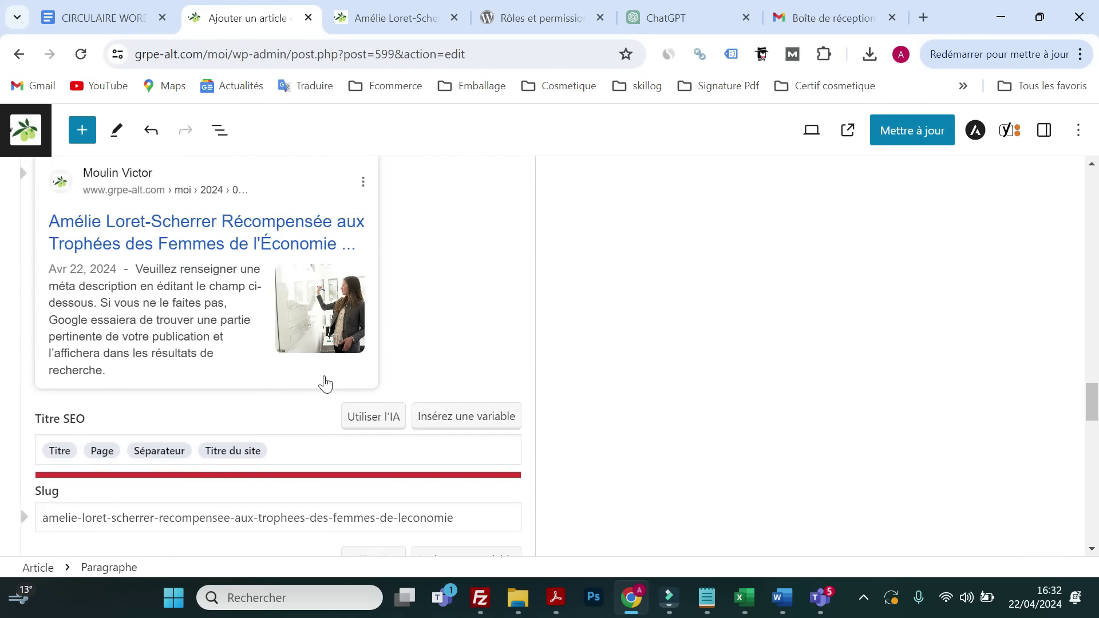
scroll(324, 382, down, 2)
- Replace the default title variables with 'Femmes de l'économie : Découvrez le déroulement de ce trophée'
click(300, 367)
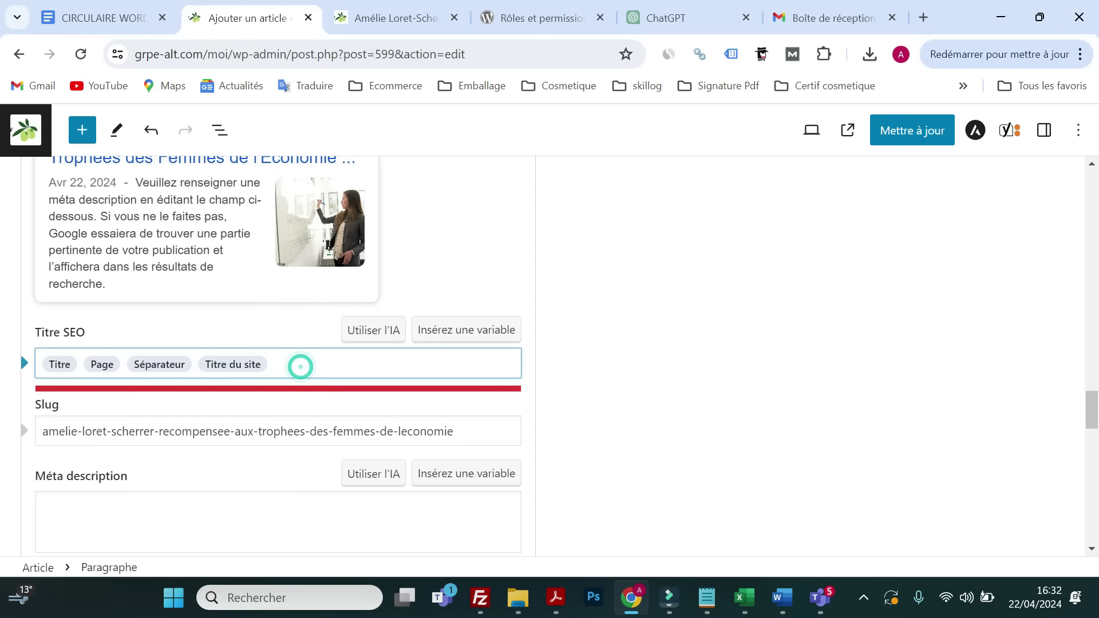
key(BackSpace)
key(BackSpace)
key(BackSpace)
key(BackSpace)
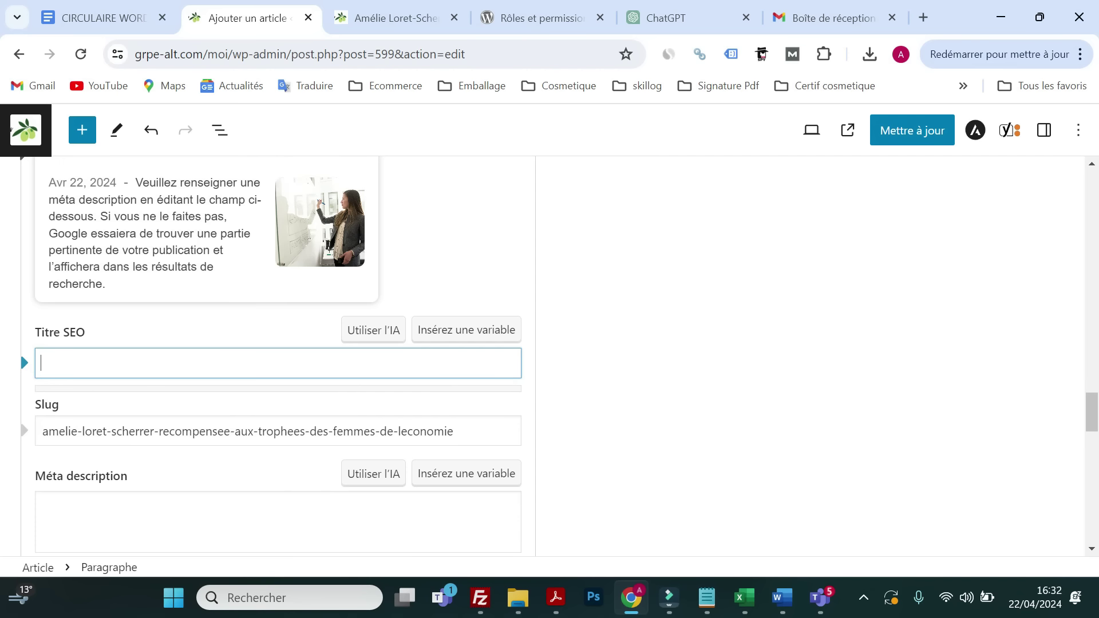
scroll(283, 457, up, 9)
scroll(284, 472, down, 5)
text(Femmes de l)
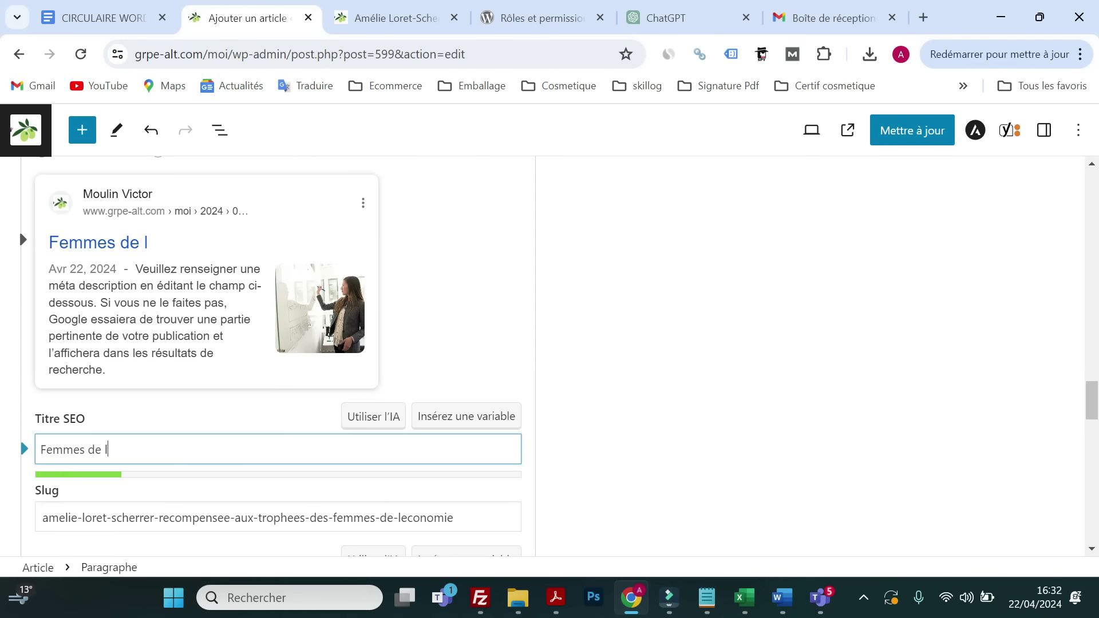
text('éco)
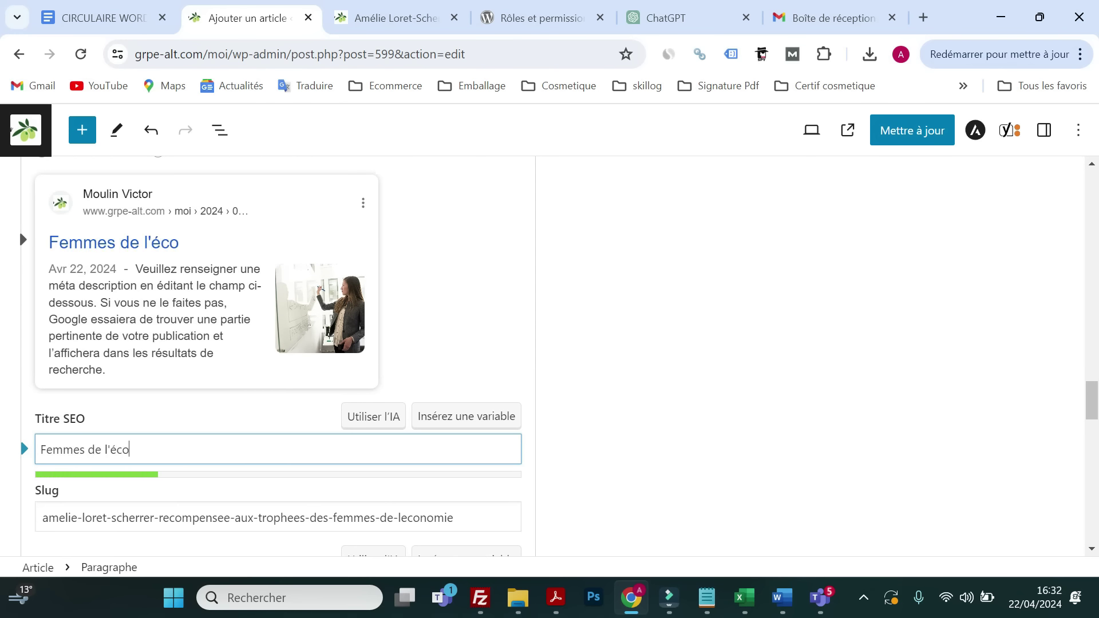
text(nomie)
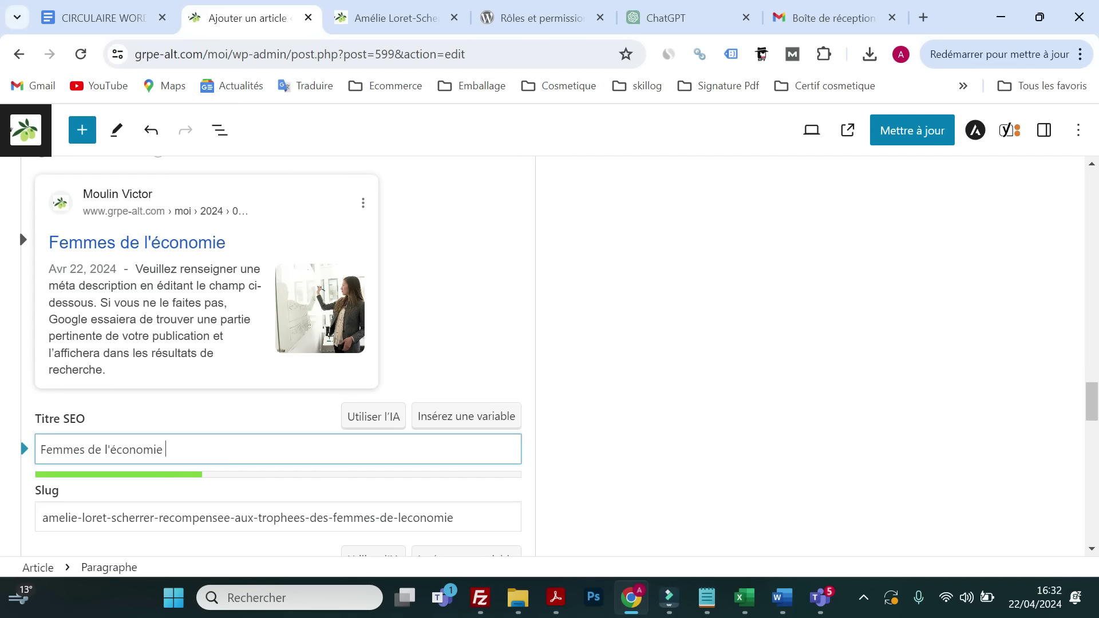
text( : Découvrez la remise des)
key(BackSpace)
key(BackSpace)
key(BackSpace)
key(BackSpace)
key(BackSpace)
key(BackSpace)
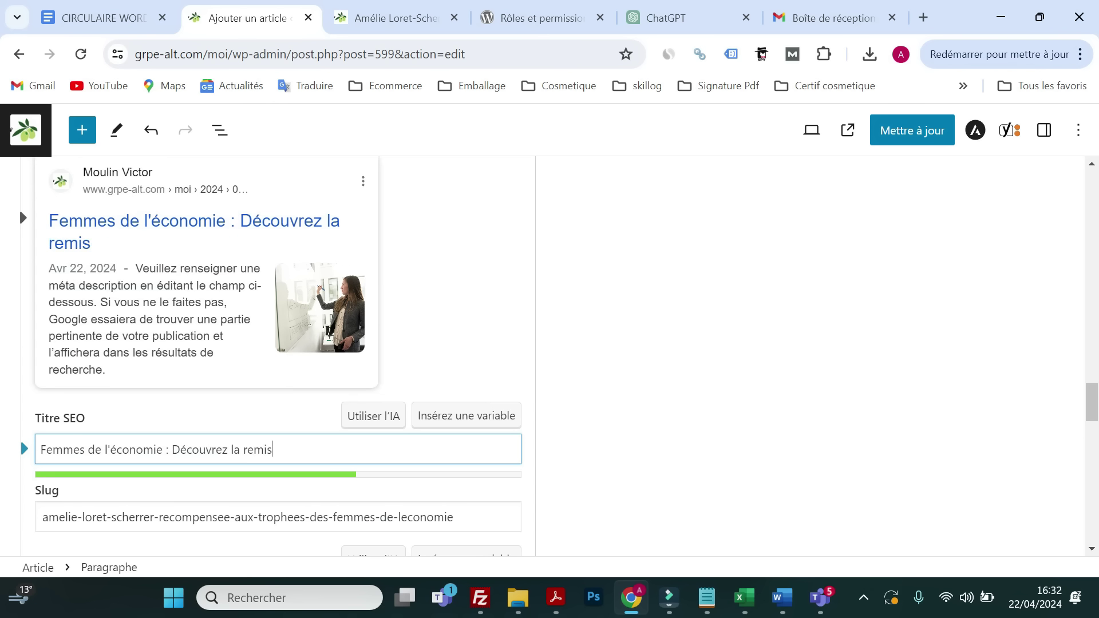
key(BackSpace)
key(BackSpace)
key(BackSpace)
key(BackSpace)
key(BackSpace)
key(BackSpace)
key(BackSpace)
text(e déroulement de ce trophée dans l'a)
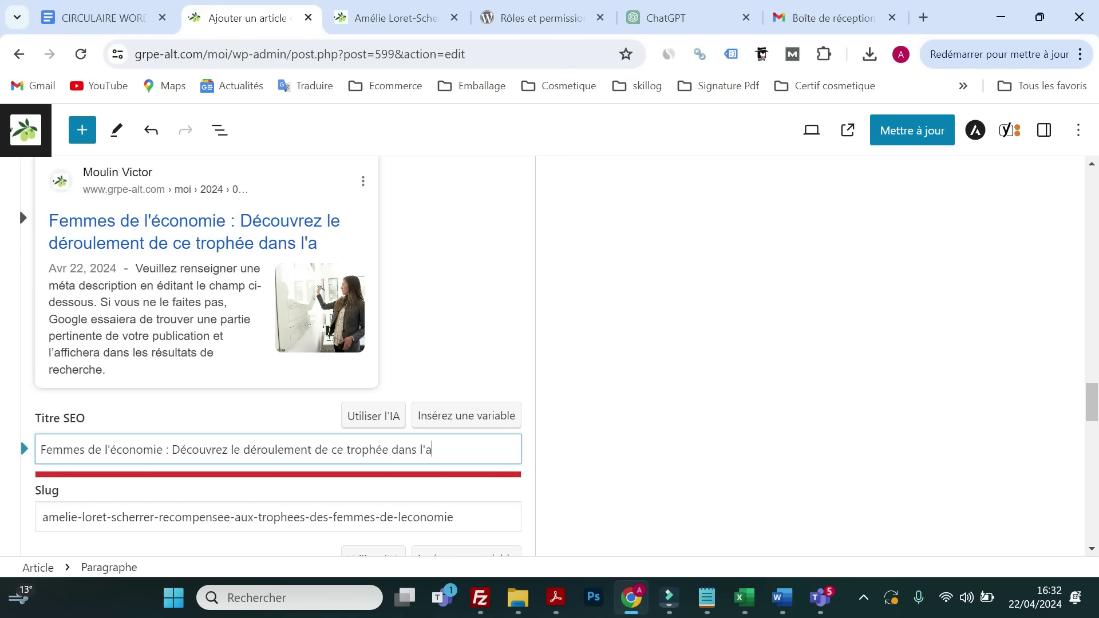
key(BackSpace)
key(BackSpace)
key(BackSpace)
key(BackSpace)
key(BackSpace)
key(BackSpace)
key(BackSpace)
key(BackSpace)
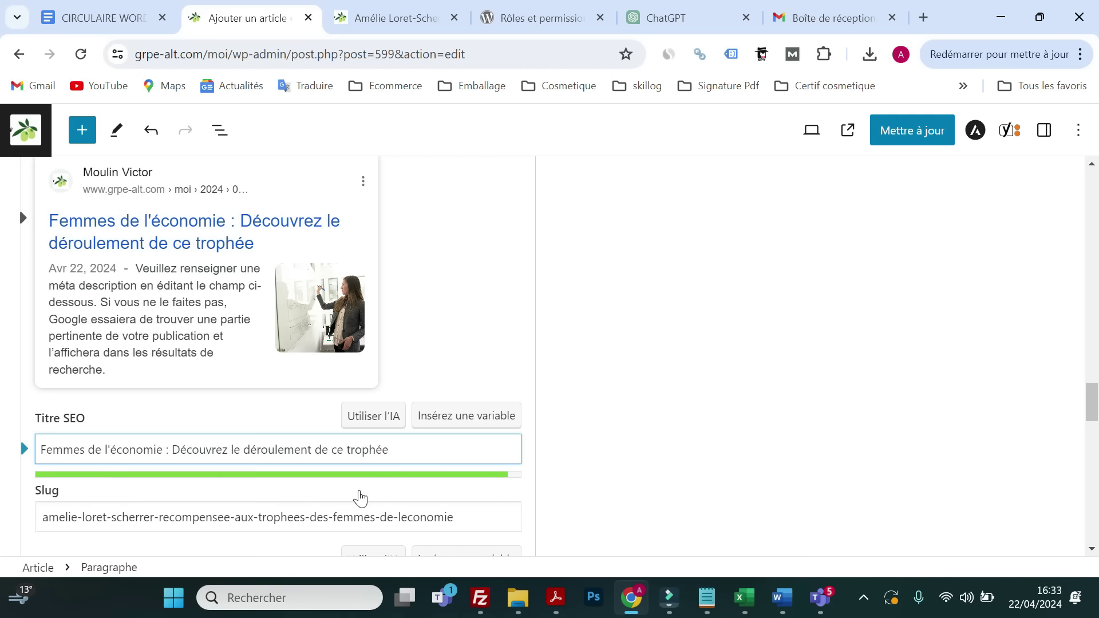
text(gggggg)
key(BackSpace)
key(BackSpace)
key(BackSpace)
key(BackSpace)
key(BackSpace)
key(BackSpace)
- Scroll through the Analyse SEO results for the new title
scroll(302, 481, down, 6)
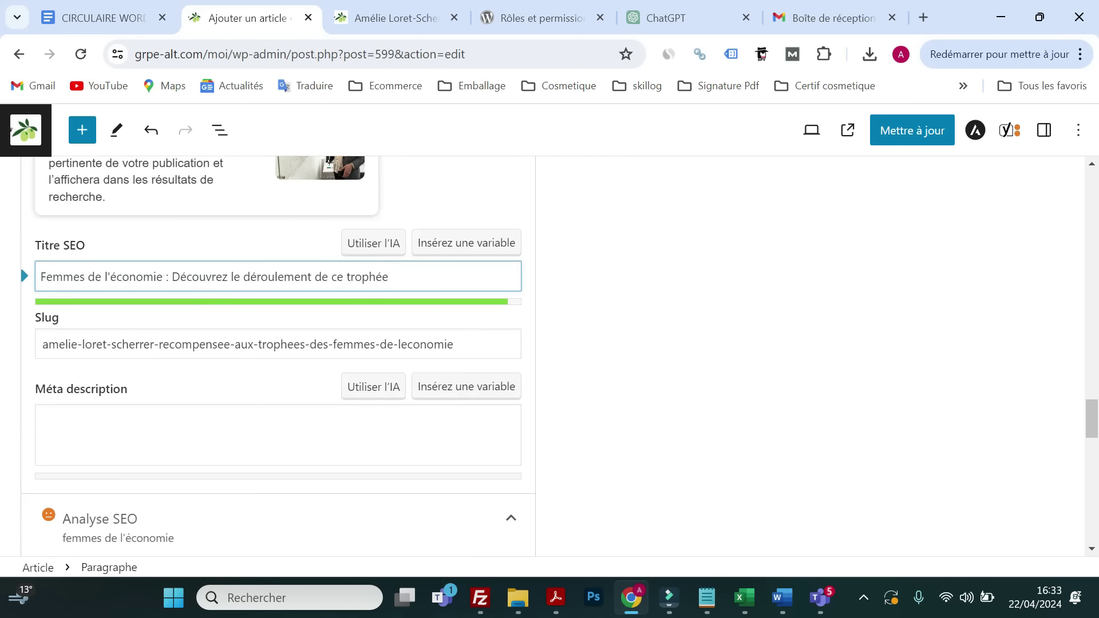
scroll(297, 441, down, 6)
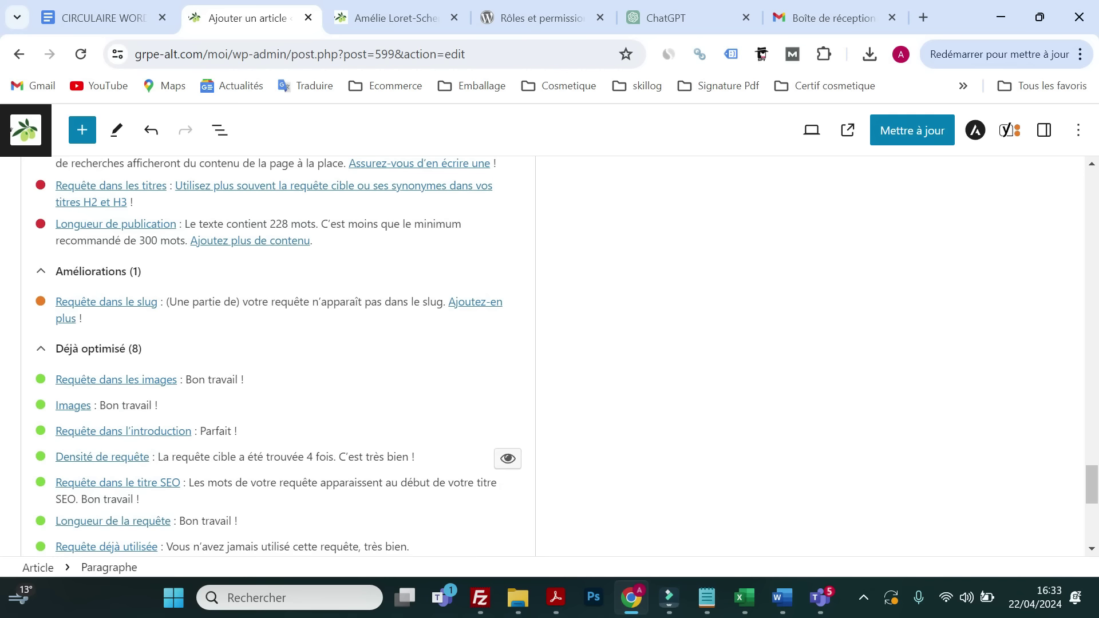
scroll(237, 511, up, 10)
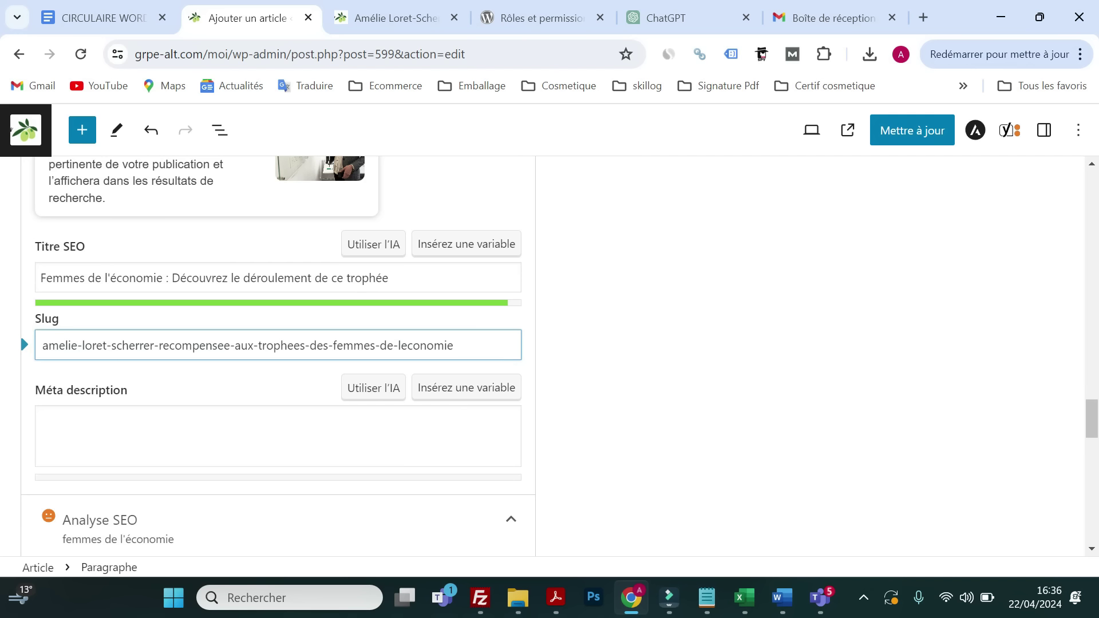
double_click(252, 346)
key(BackSpace)
key(BackSpace)
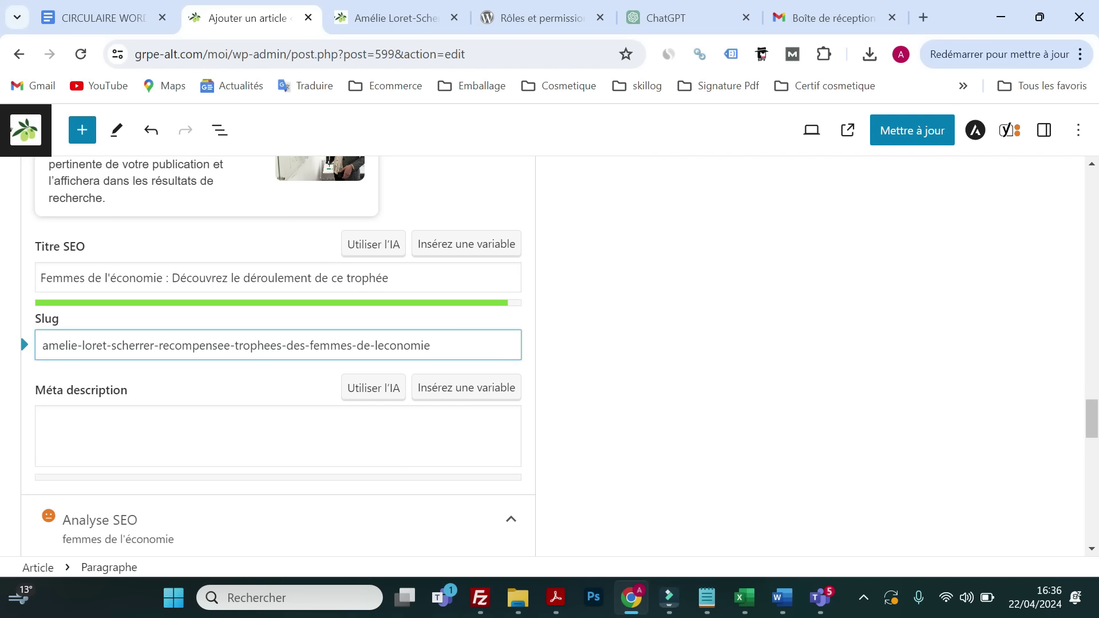
key(ctrl+shift+Left)
key(shift+Left)
key(BackSpace)
click(352, 345)
key(shift+Left)
key(shift+Left)
key(shift+Left)
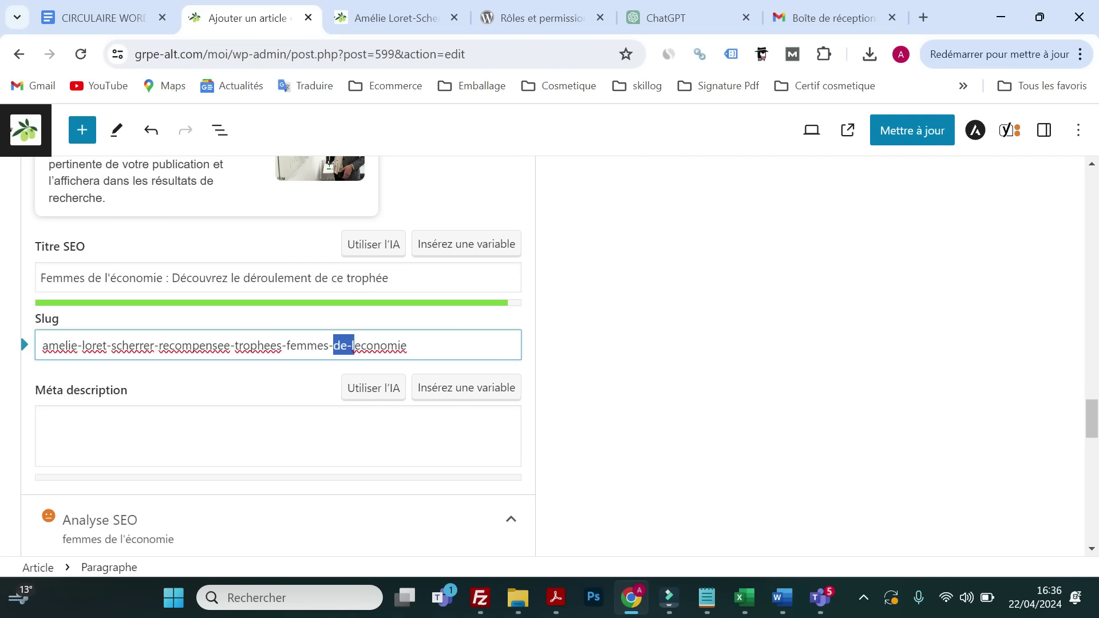
key(BackSpace)
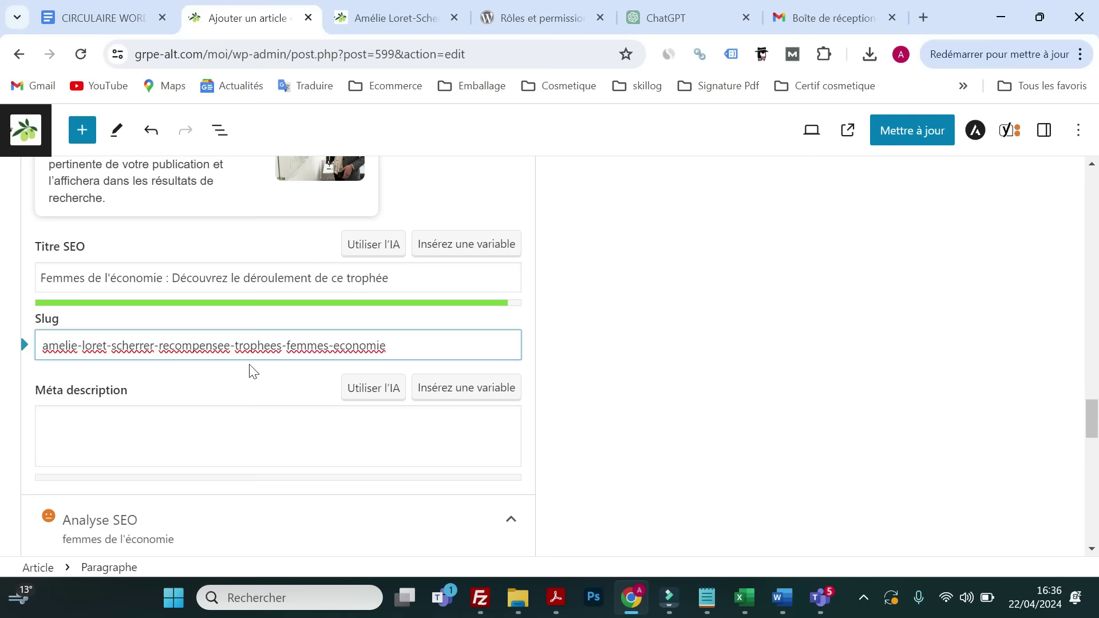
click(251, 435)
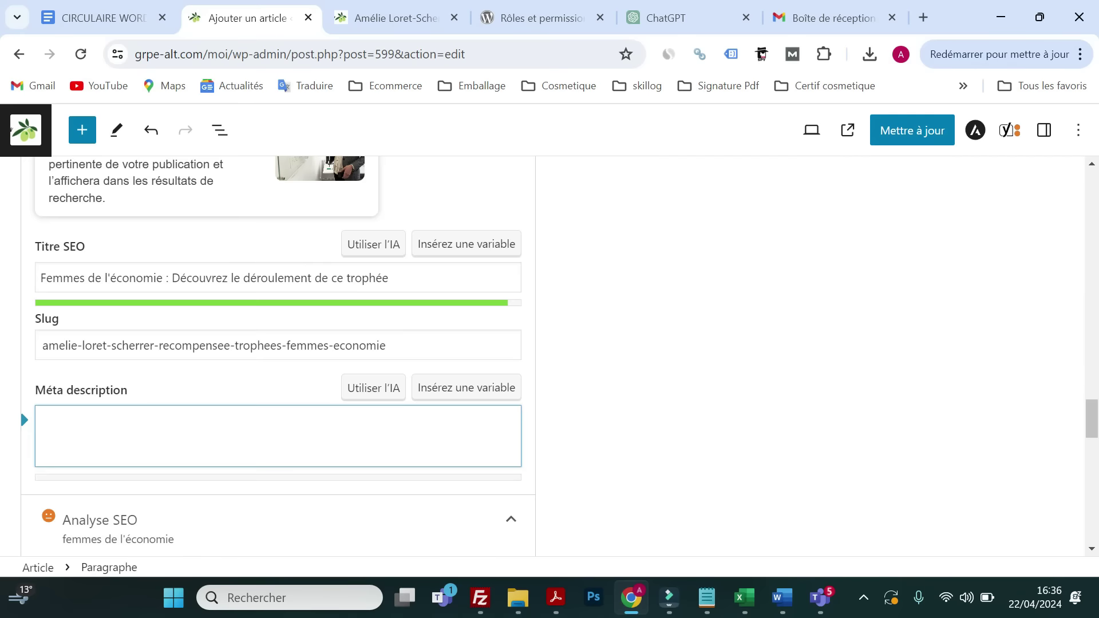
- Scroll through the Yoast SEO analysis results to recheck them
scroll(225, 389, down, 15)
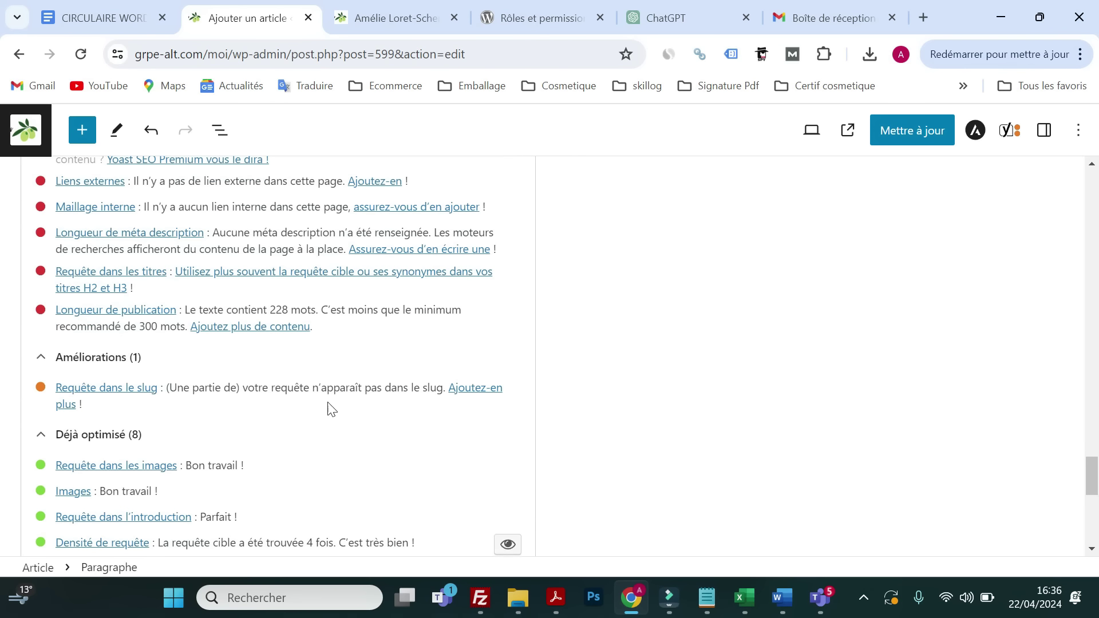
scroll(328, 406, up, 7)
scroll(304, 404, up, 10)
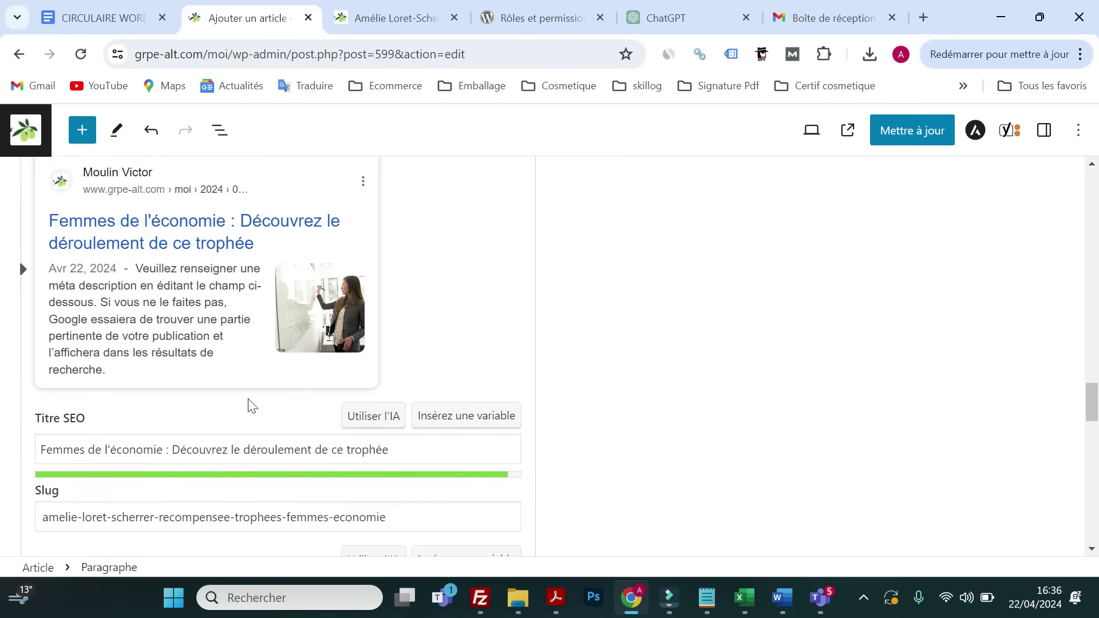
scroll(245, 408, up, 1)
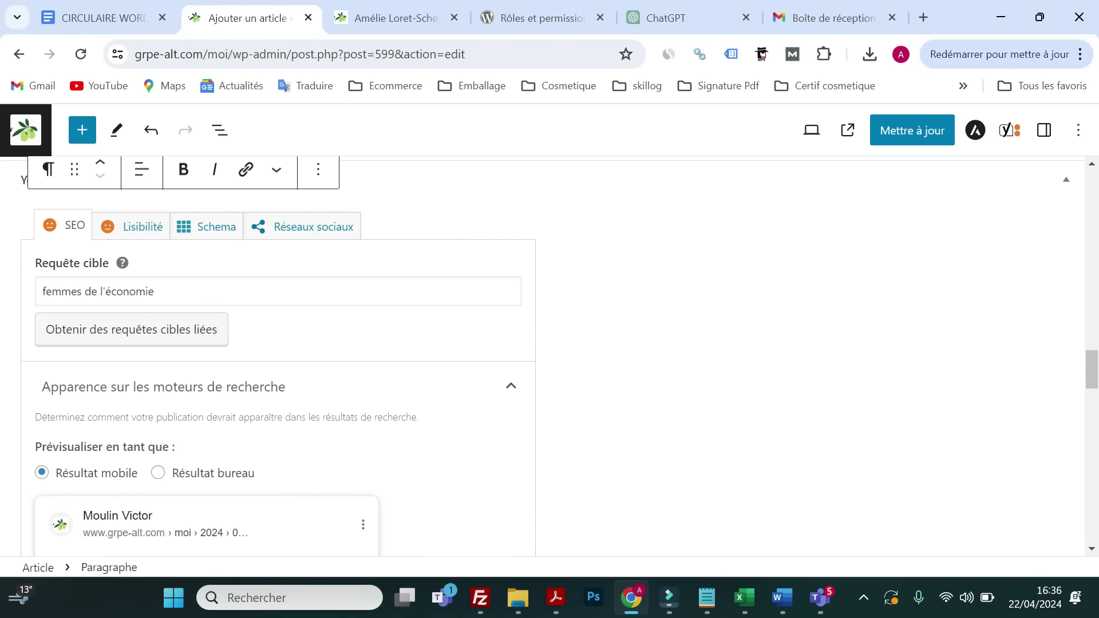
scroll(216, 351, down, 9)
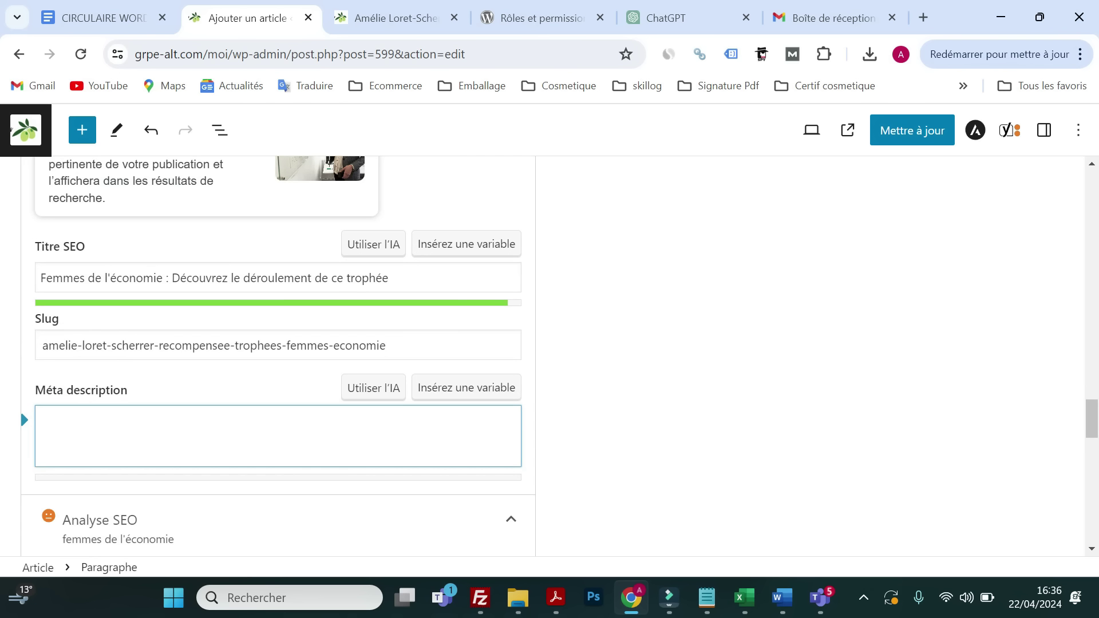
- Recheck the slug, then start the meta description with 'Les femmes de l'économie récompe'
drag(407, 347, 43, 369)
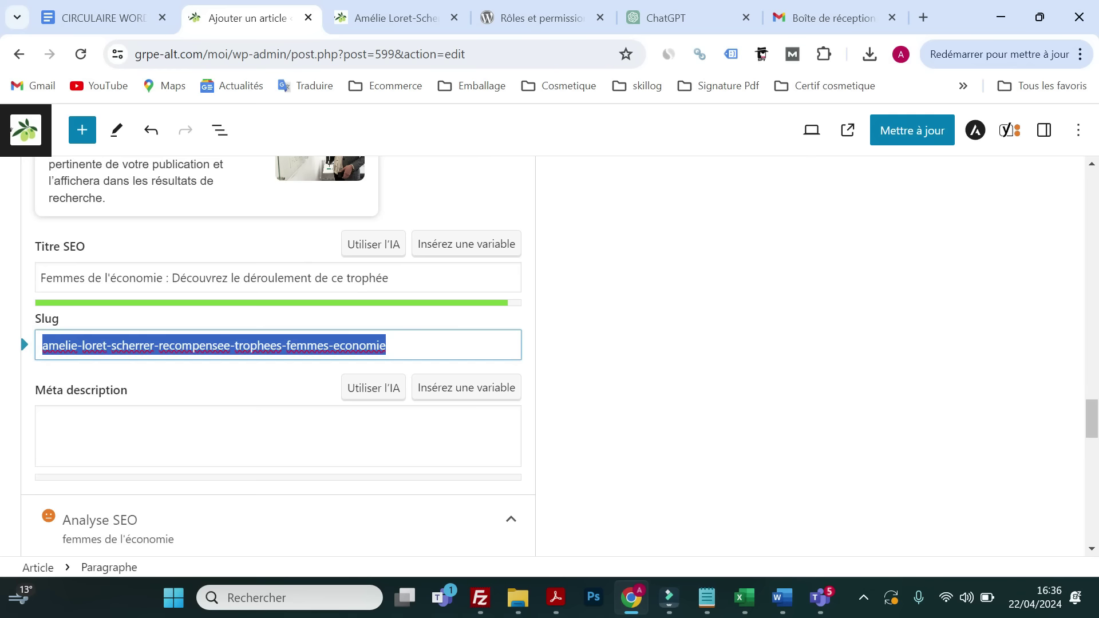
click(245, 346)
click(352, 345)
click(277, 436)
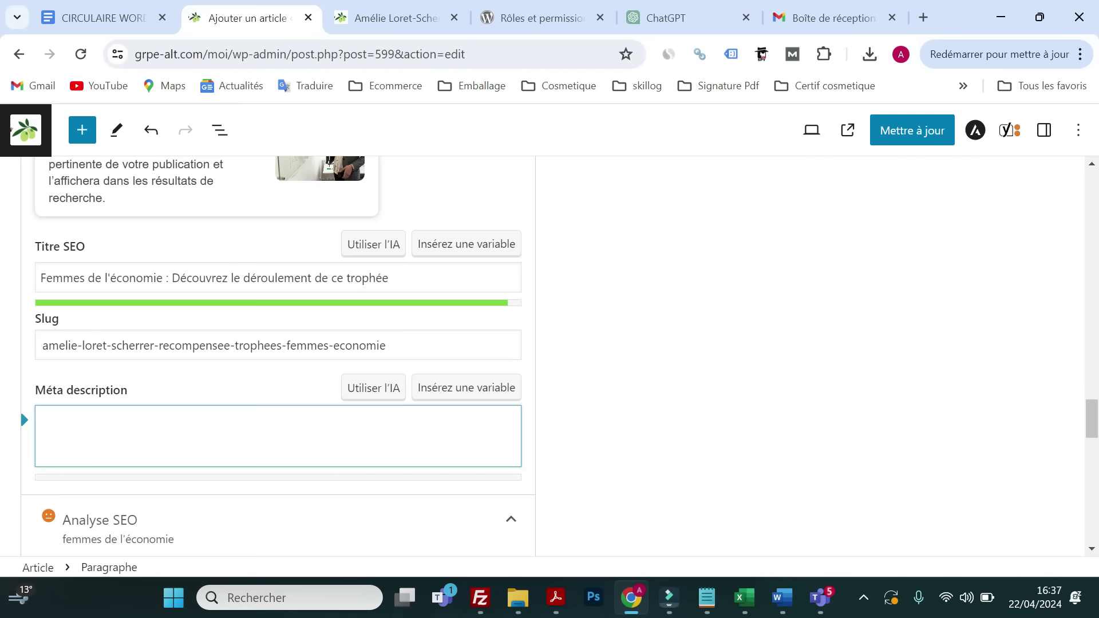
text(Le)
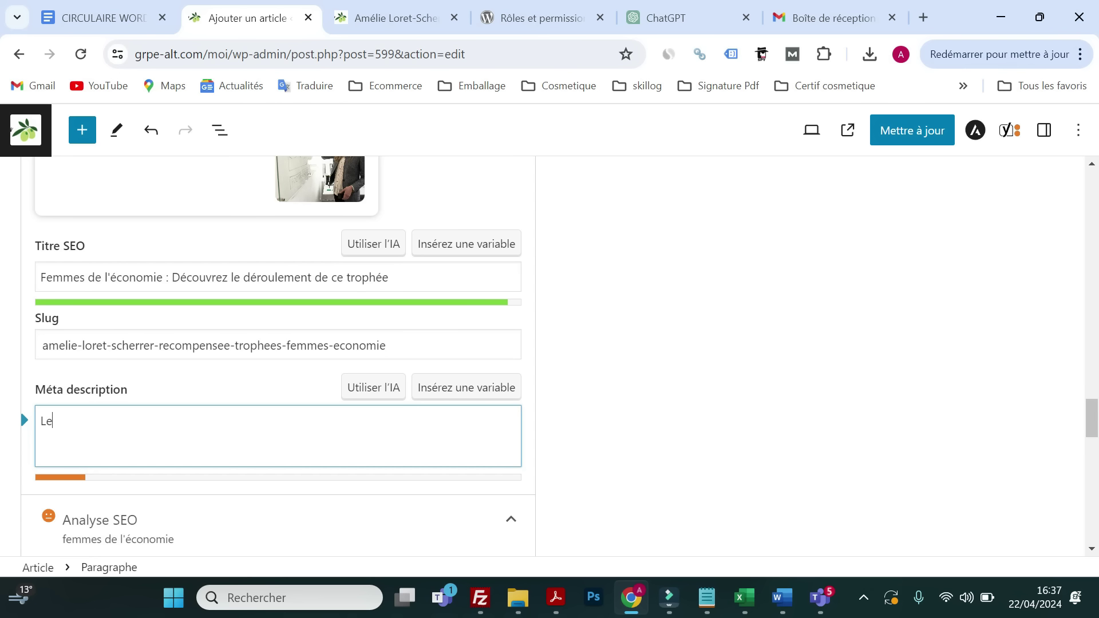
text(s femmes de l'économie )
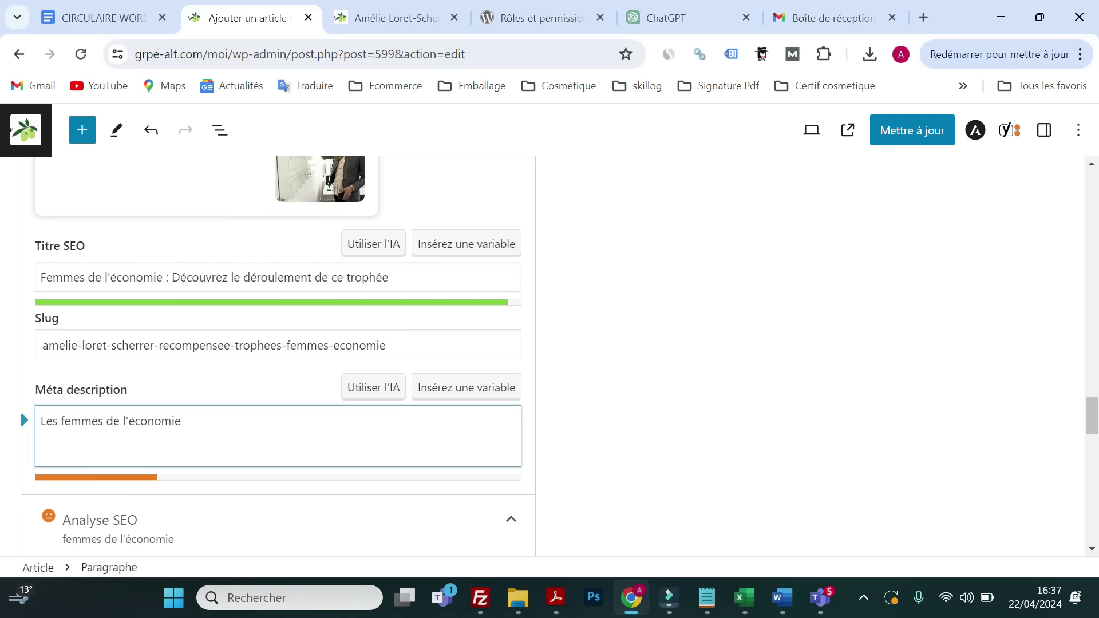
text(récompe)
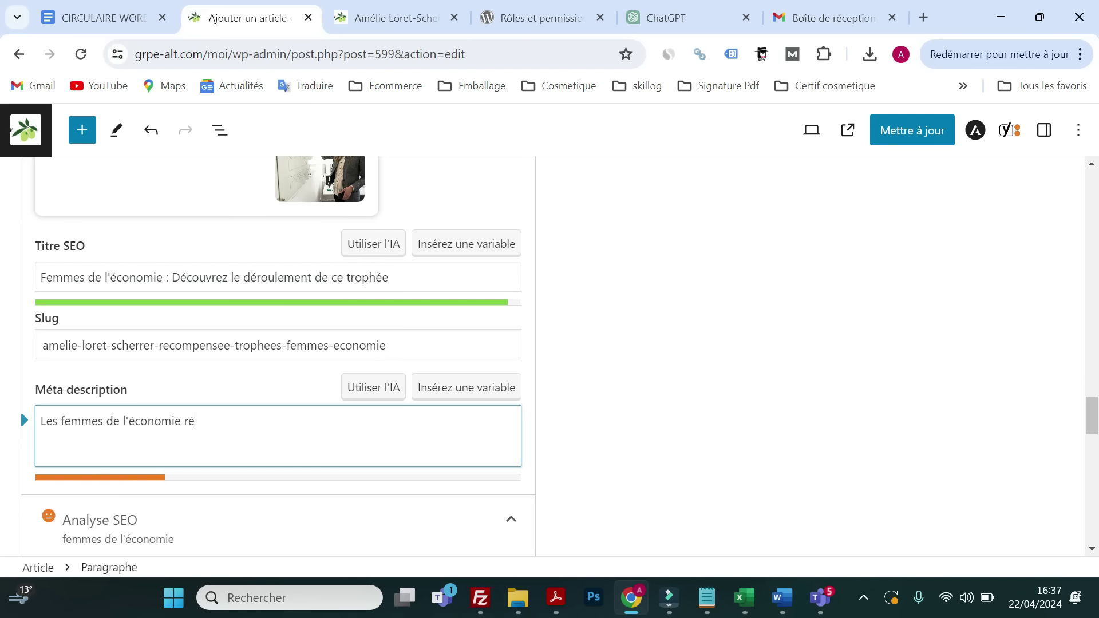
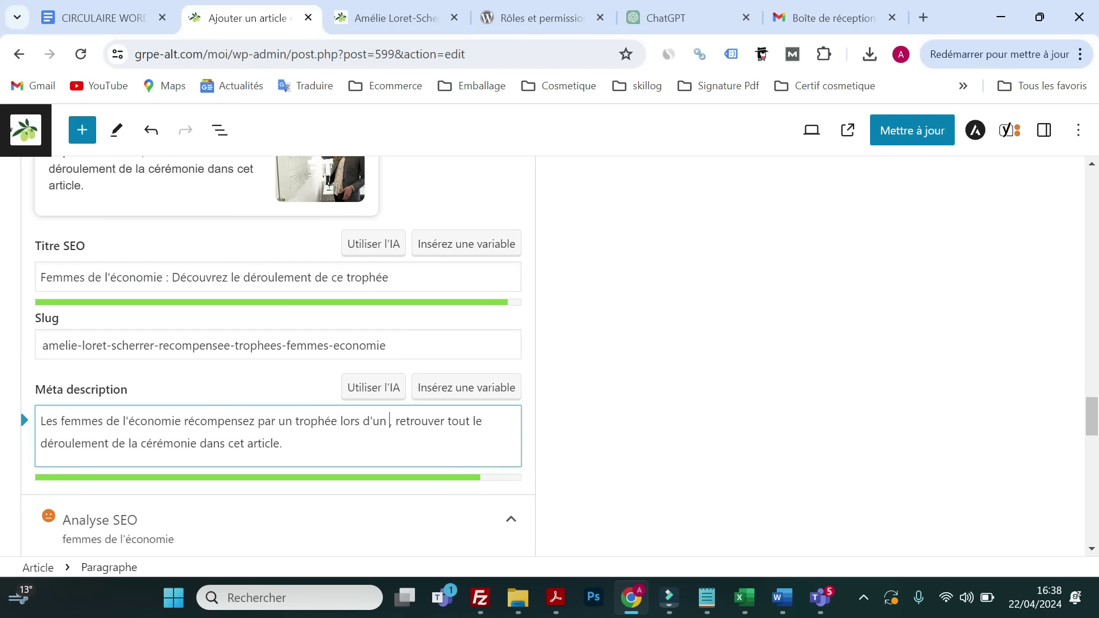
key(BackSpace)
key(BackSpace)
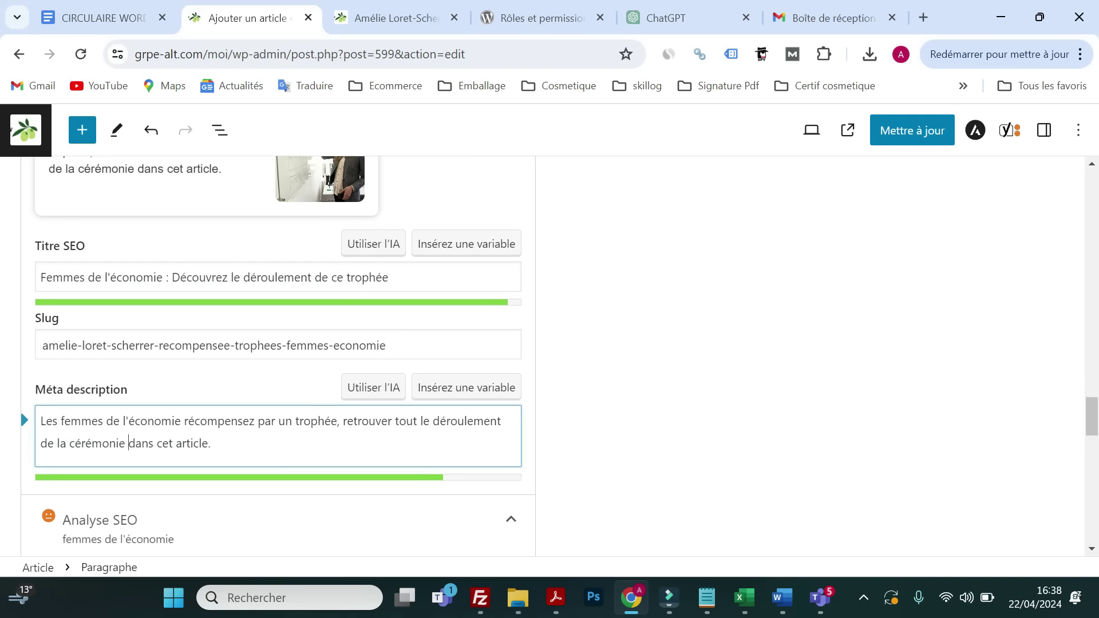
- Replace 'la' with 'cette magnifique' in the meta description, fixing the 'cxette' typo via spell-check
click(67, 443)
key(ctrl+shift+Left)
text(cxette m)
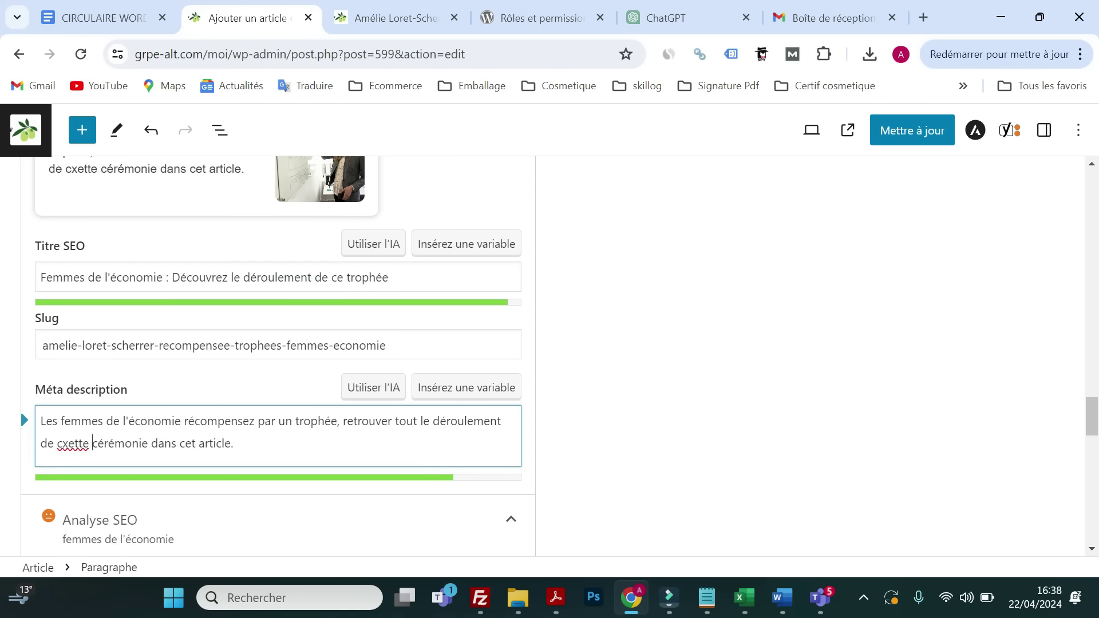
text(agnif)
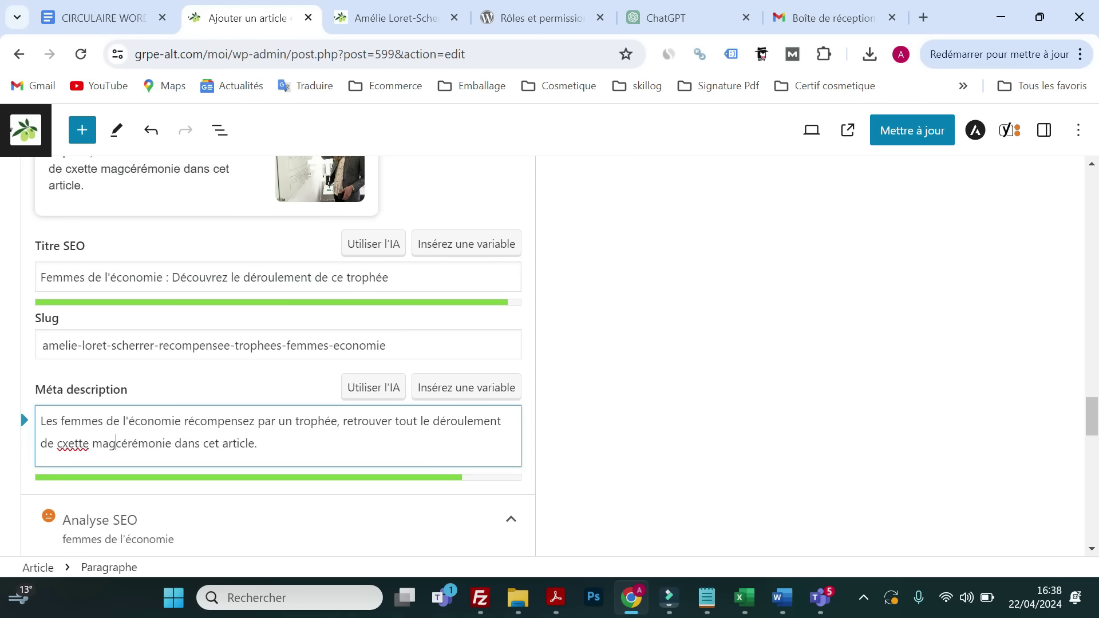
text(ique)
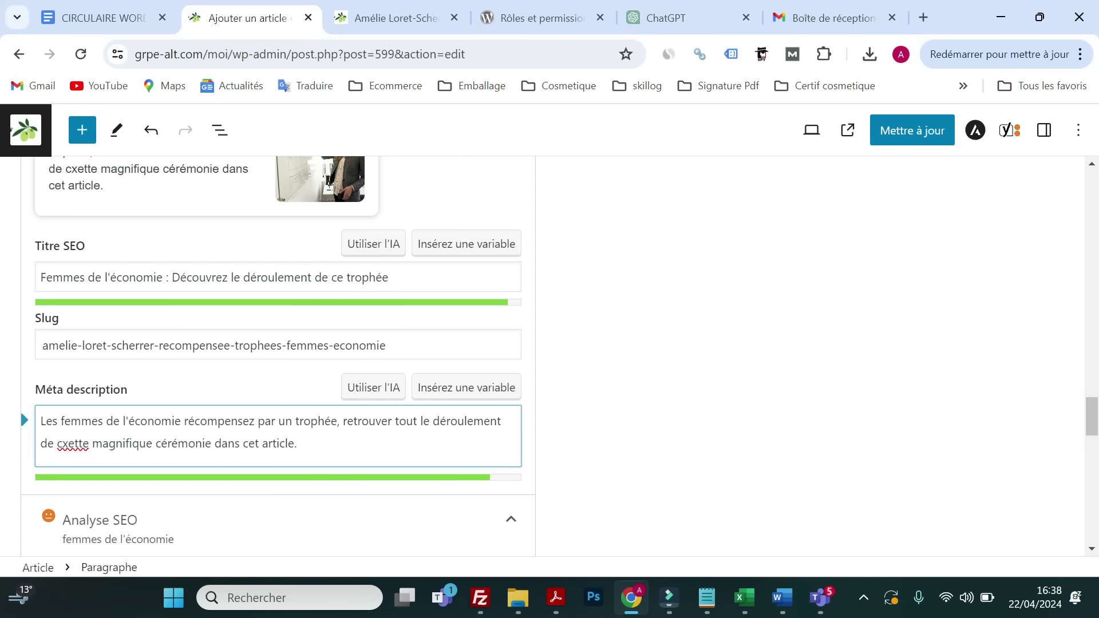
right_click(73, 444)
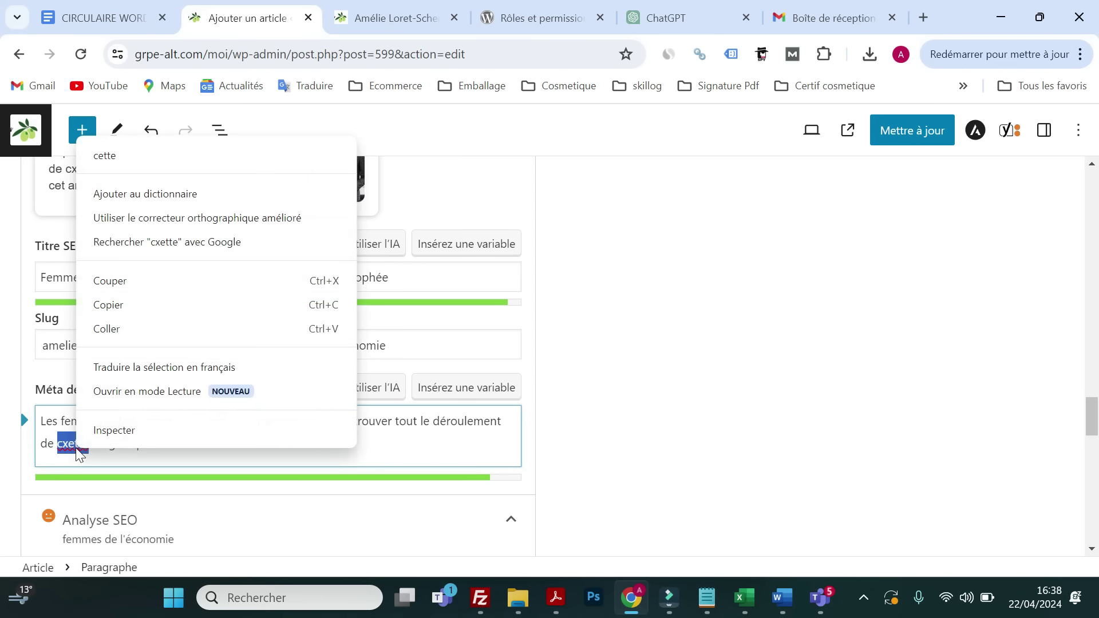
click(126, 163)
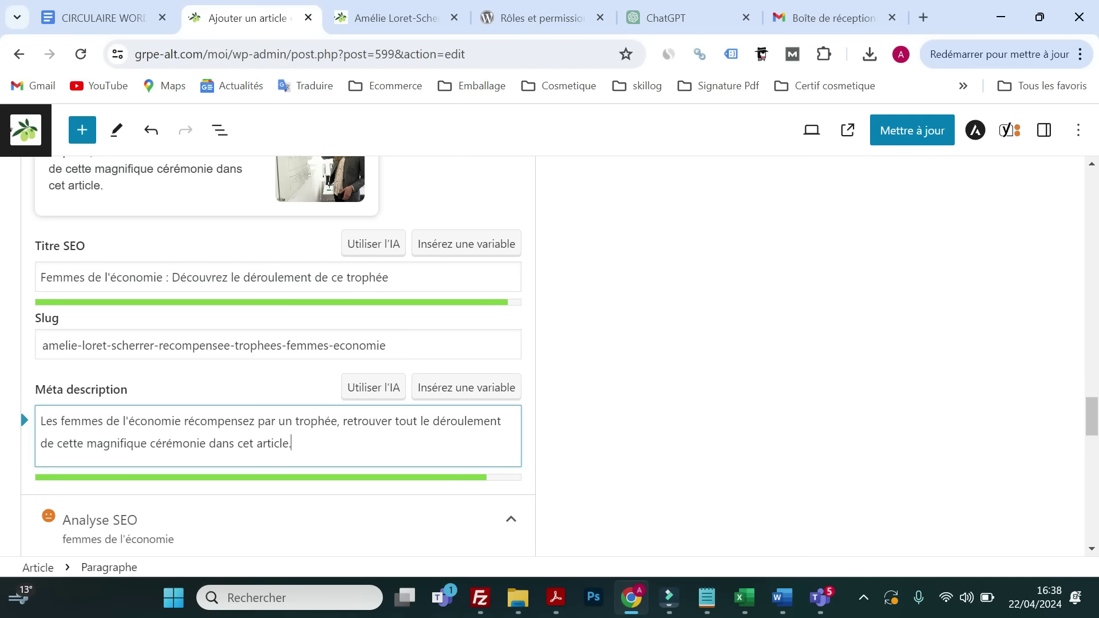
scroll(286, 385, down, 6)
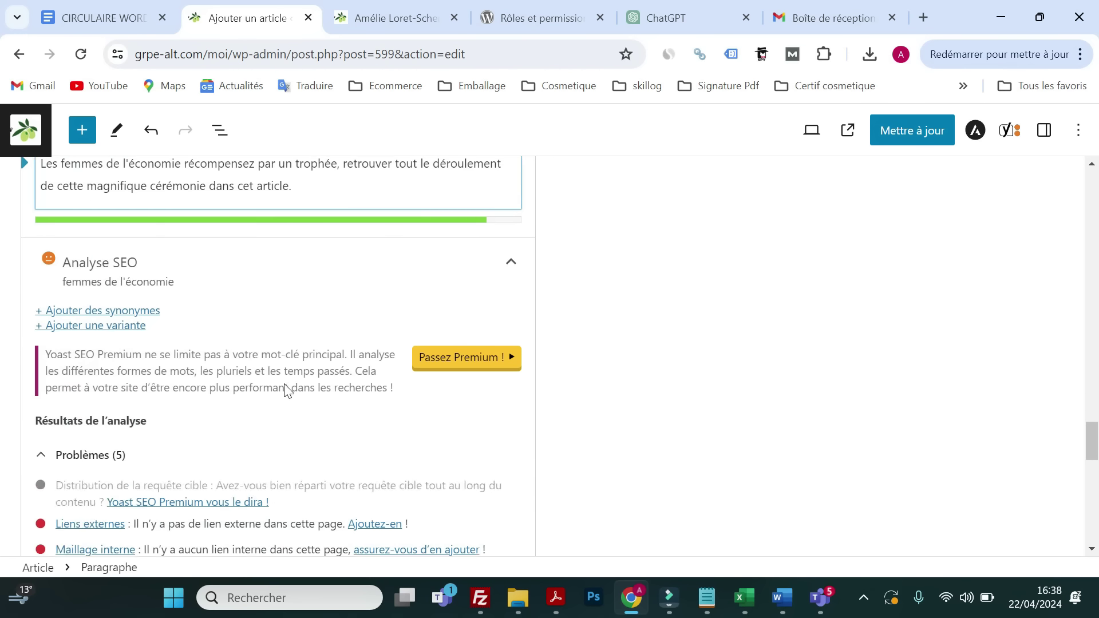
scroll(284, 389, down, 2)
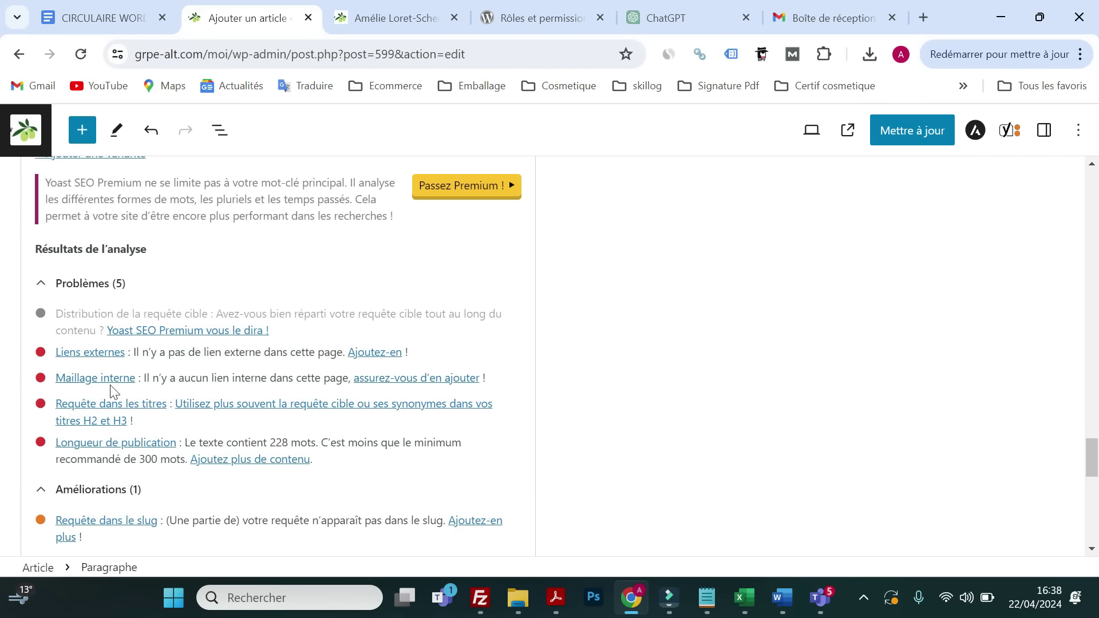
scroll(112, 391, down, 5)
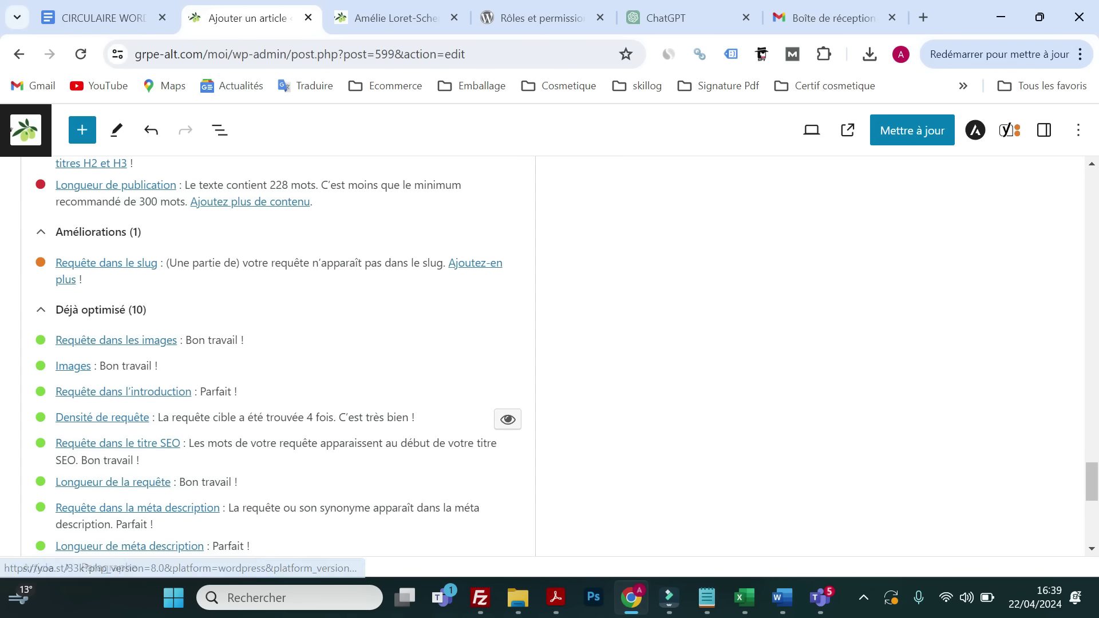
click(183, 509)
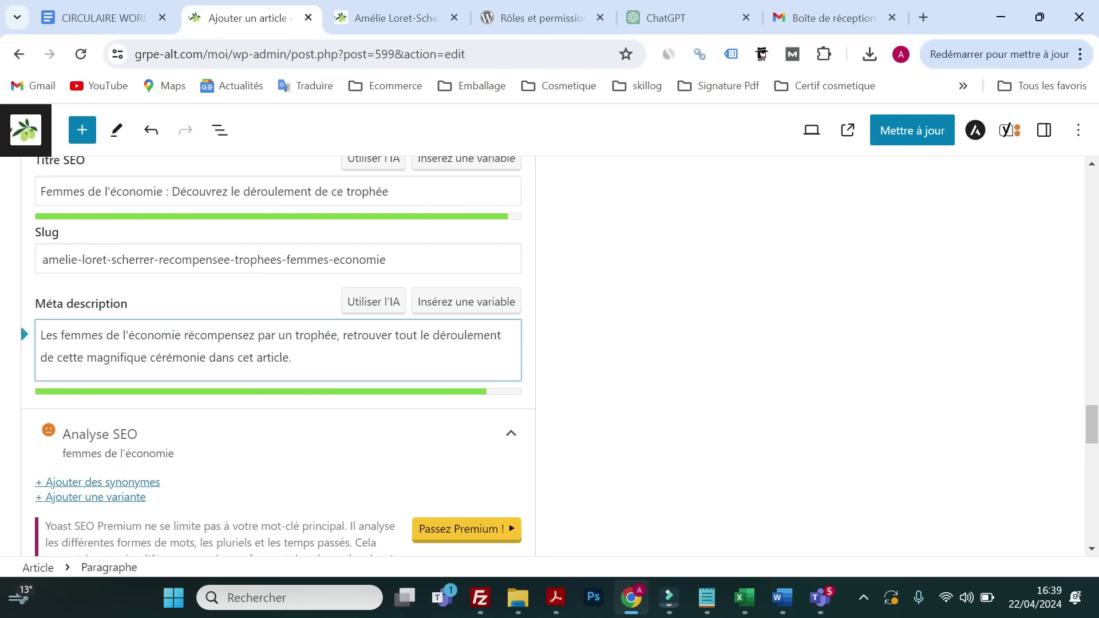
drag(181, 335, 63, 335)
scroll(189, 372, down, 5)
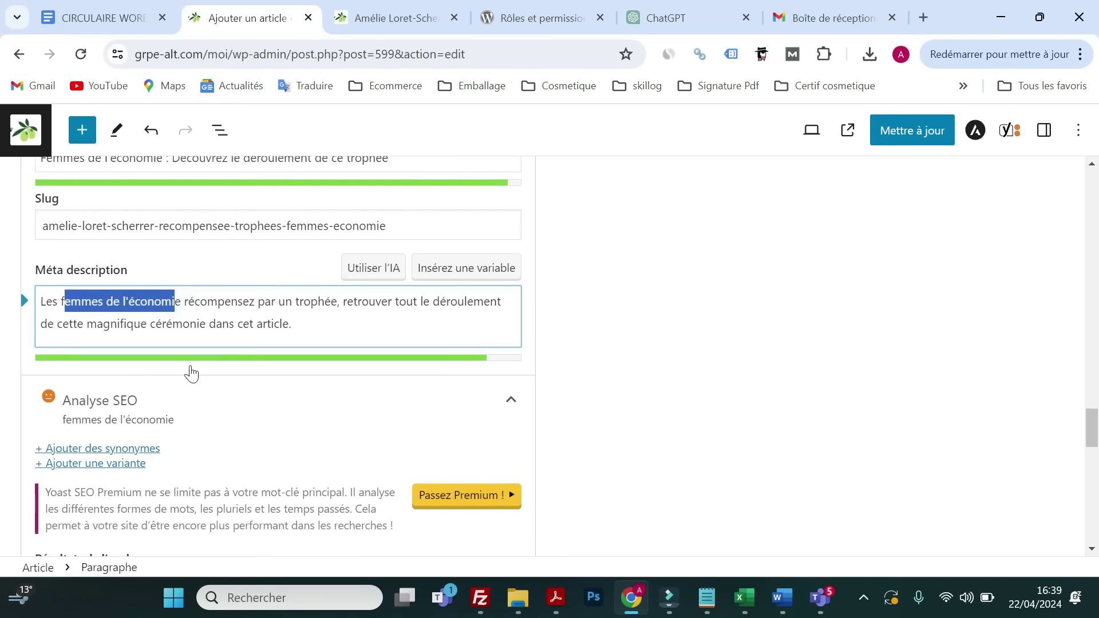
scroll(196, 371, down, 3)
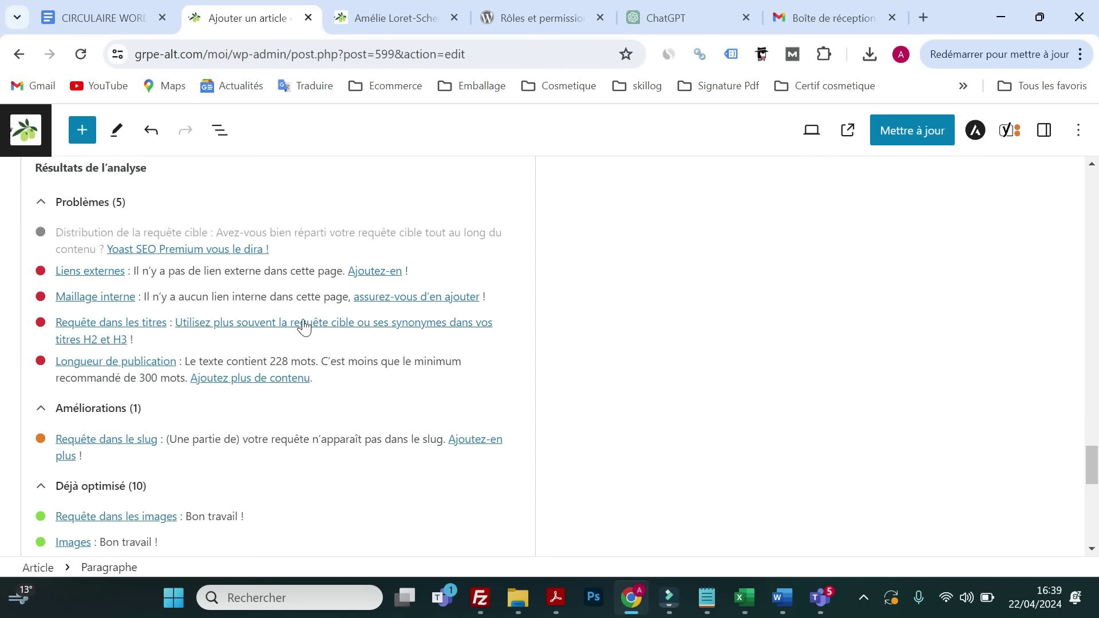
scroll(300, 321, up, 10)
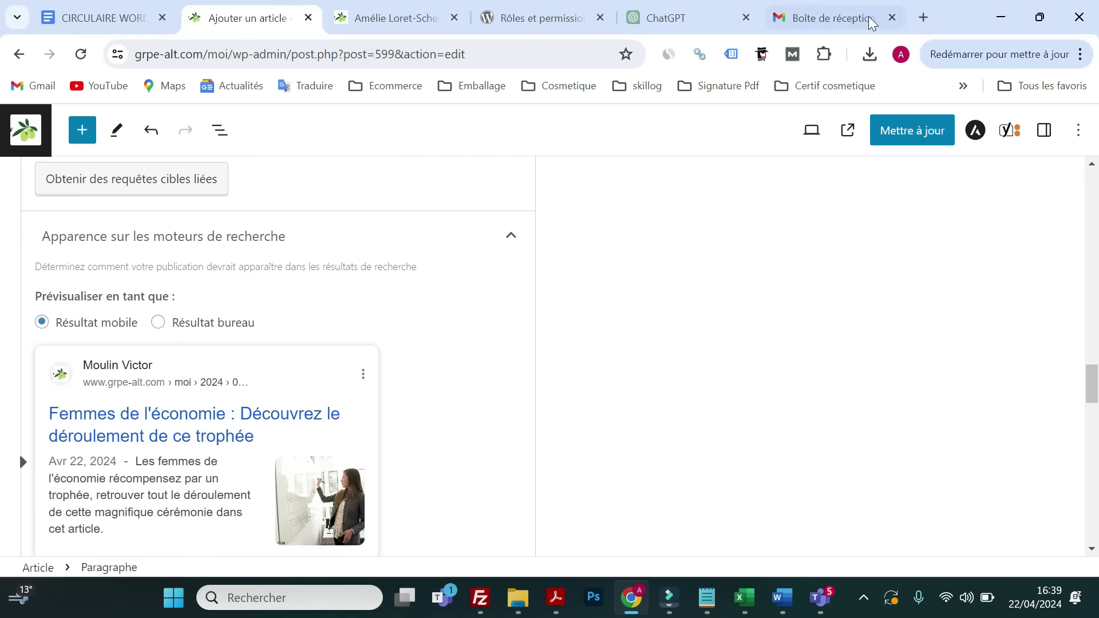
- Find the Vallespir Trophées de l'économie page in a new tab and copy its address
click(923, 17)
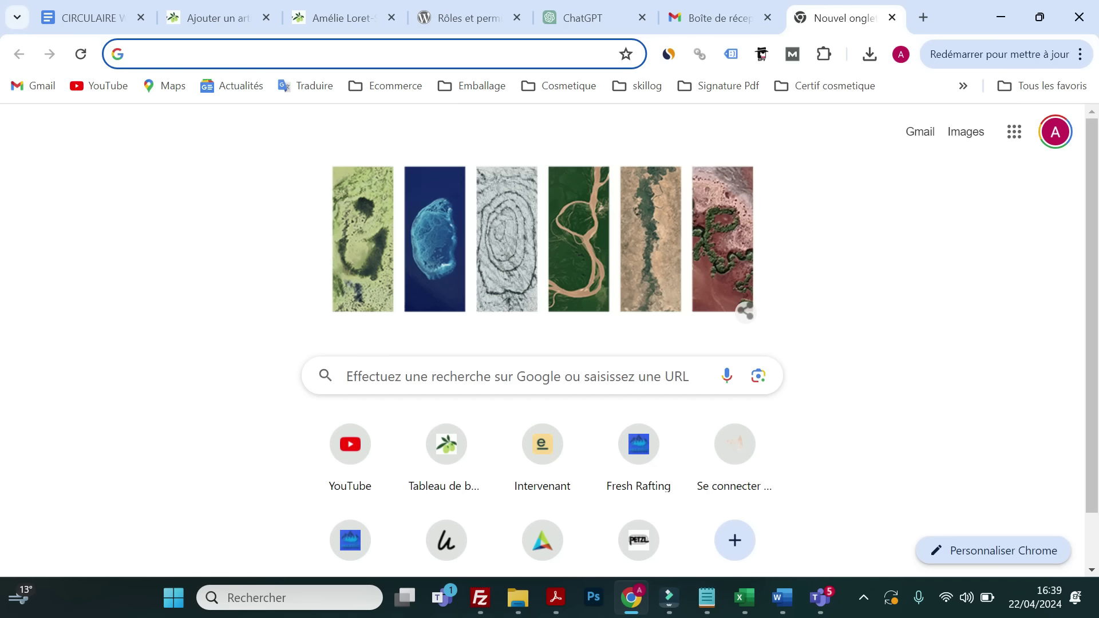
text(les tr)
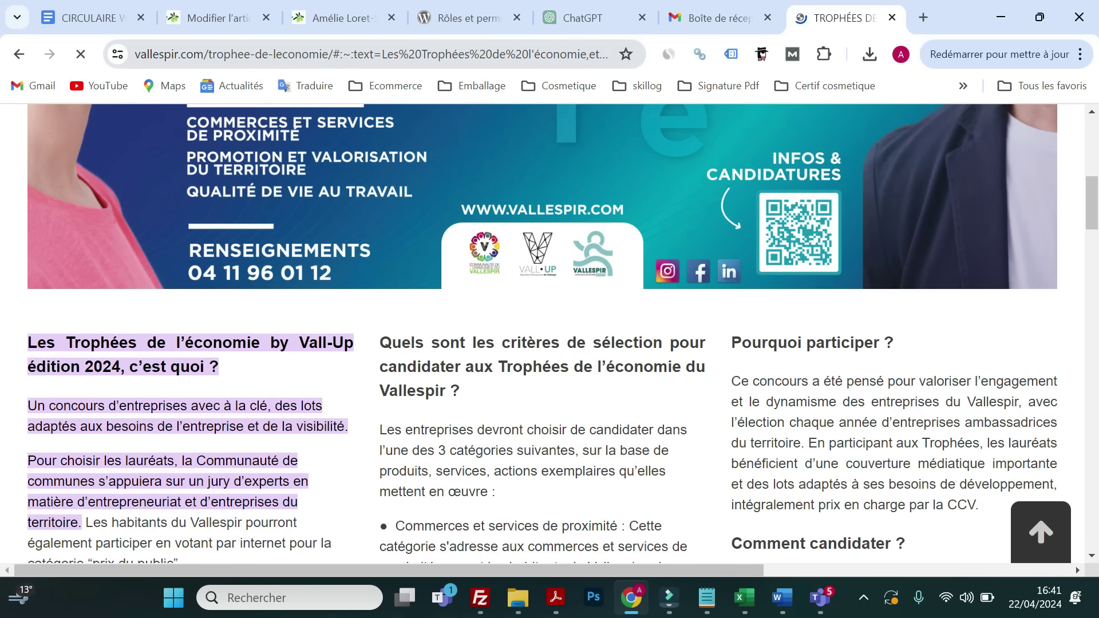
drag(345, 54, 135, 57)
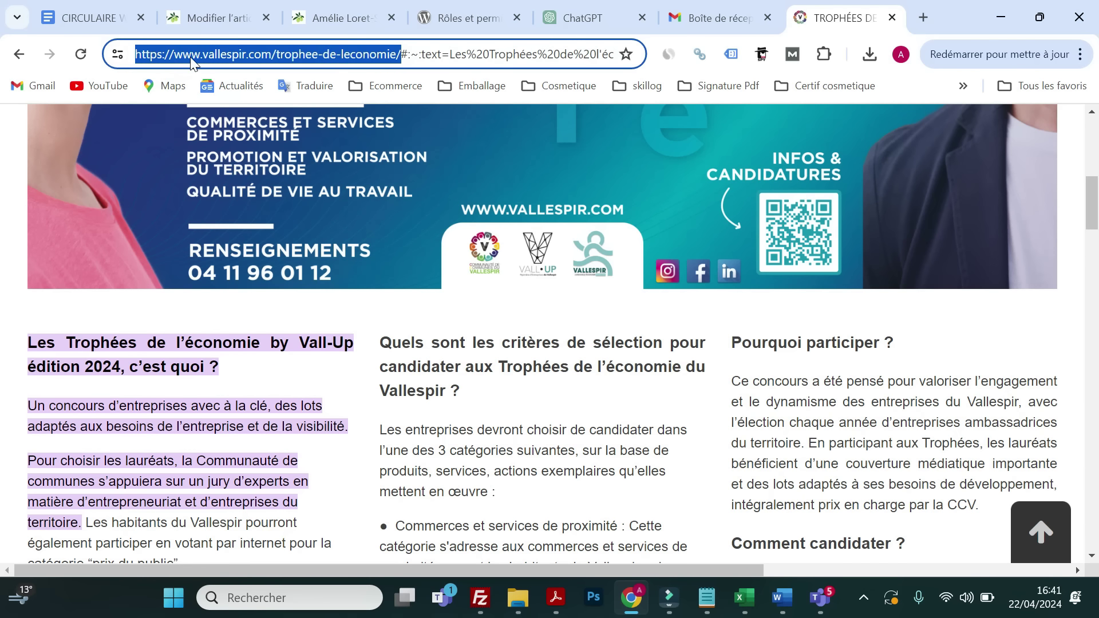
right_click(191, 59)
click(246, 217)
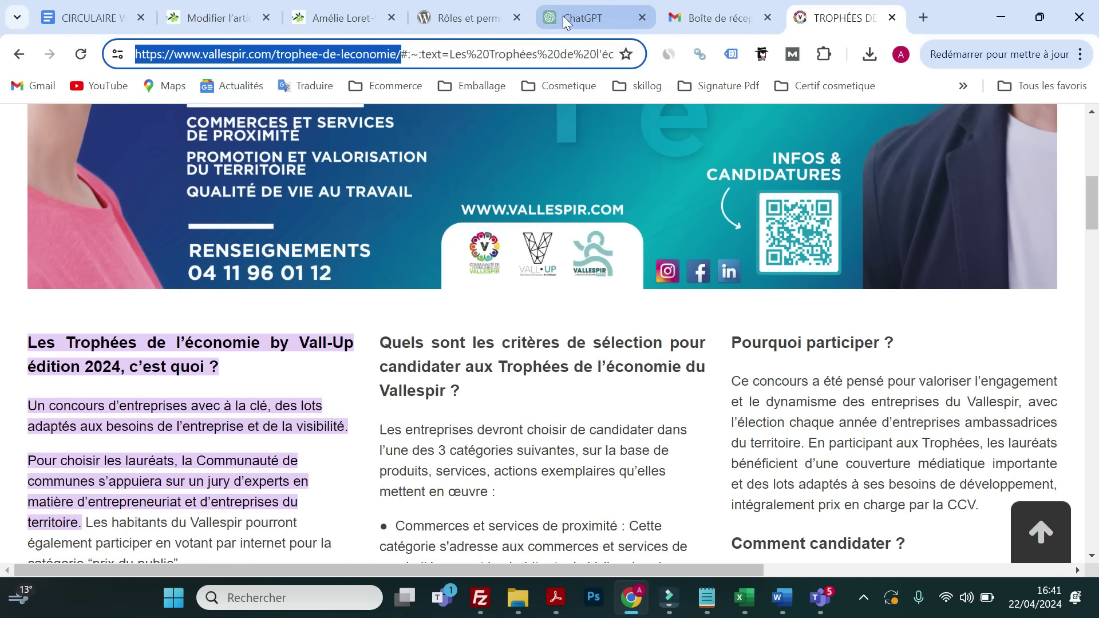
- Return to the WordPress article editor tab
click(562, 17)
click(328, 17)
click(222, 18)
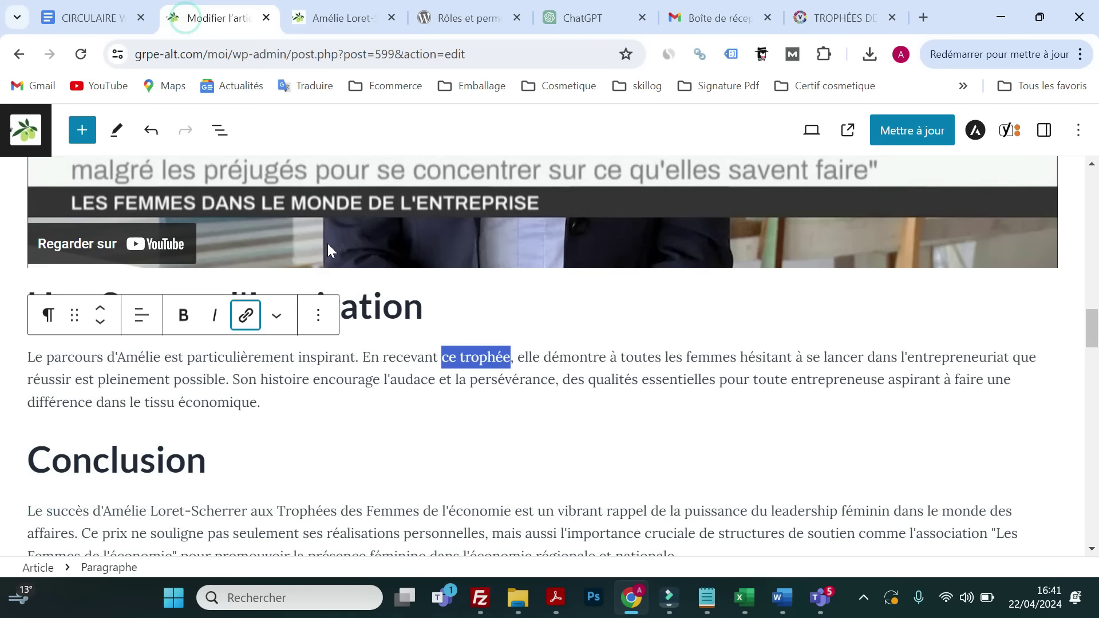
- Link 'ce trophée' to the copied Trophées de l'économie page and save the article
click(246, 315)
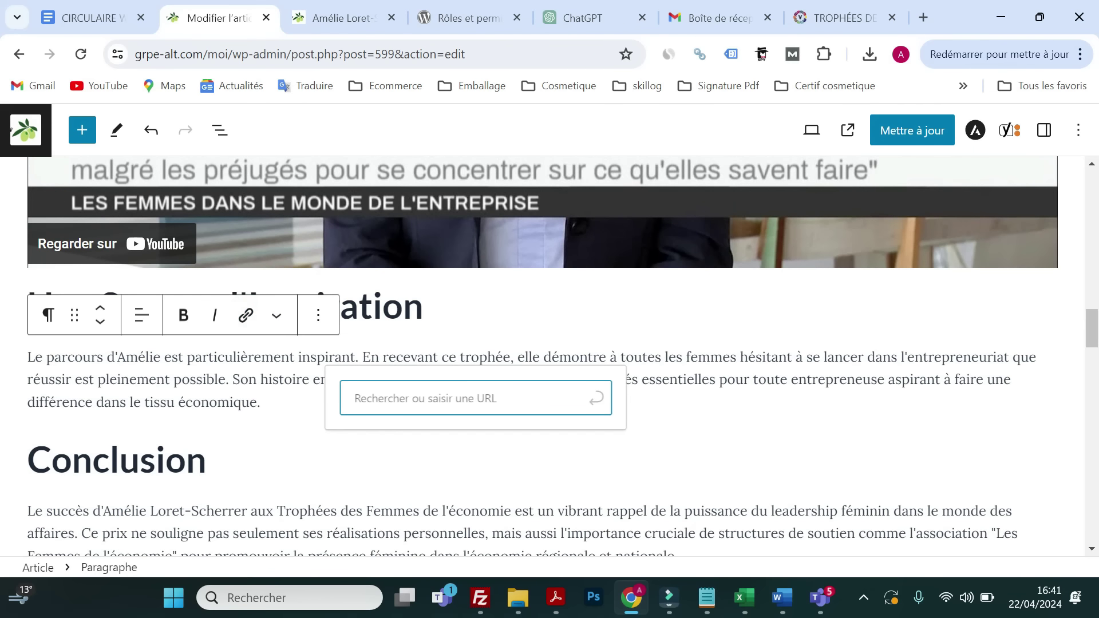
right_click(388, 400)
click(422, 211)
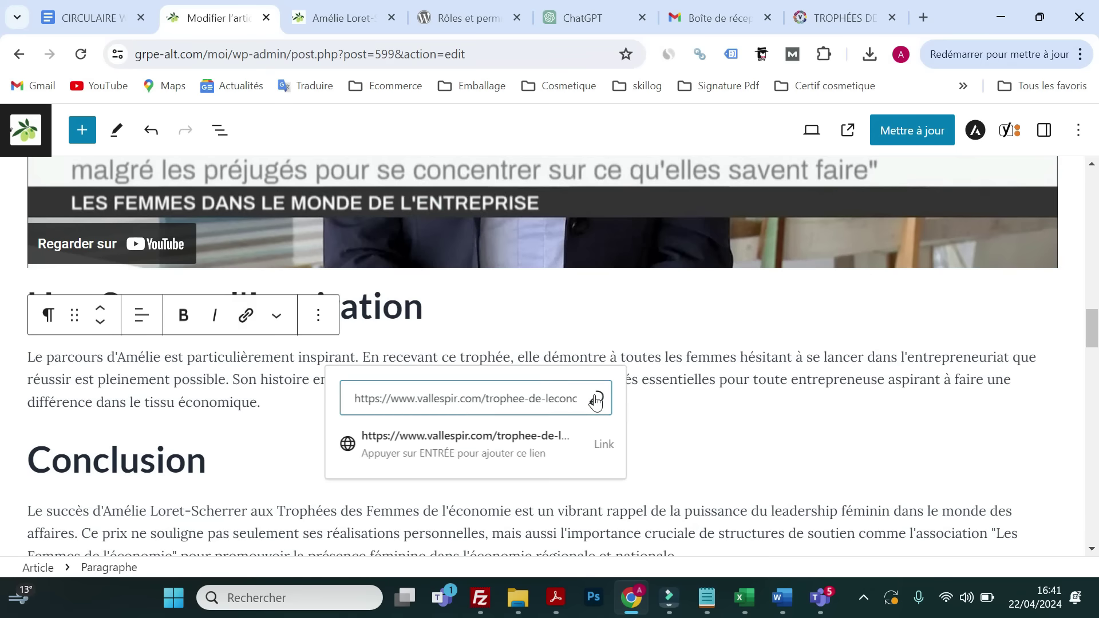
click(594, 394)
click(893, 130)
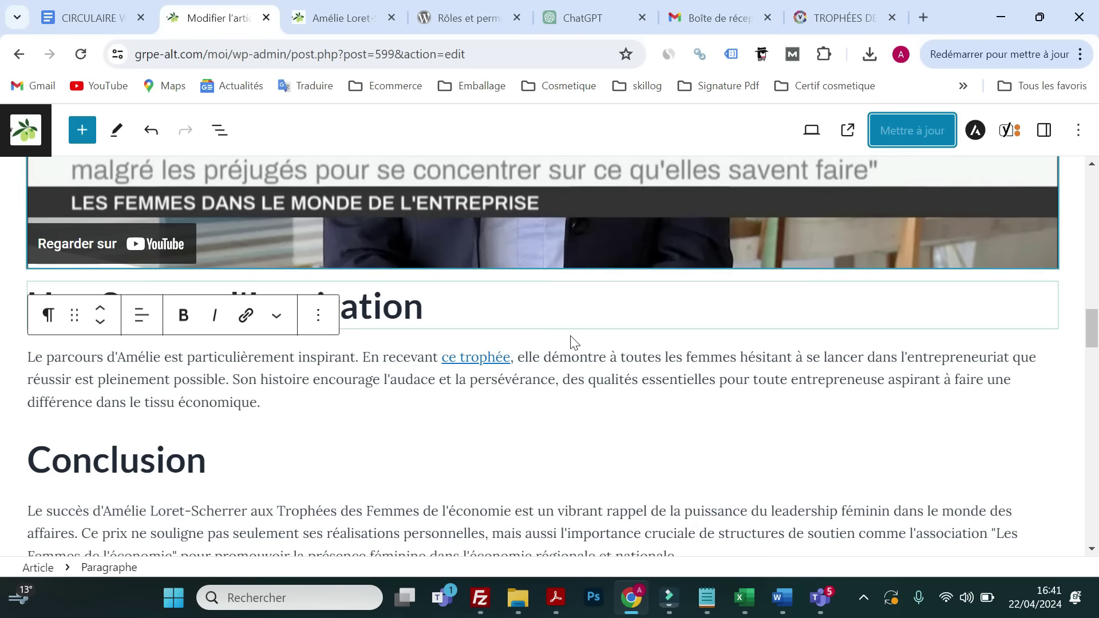
- Scroll down to the Conclusion section and select its paragraph
scroll(334, 352, down, 15)
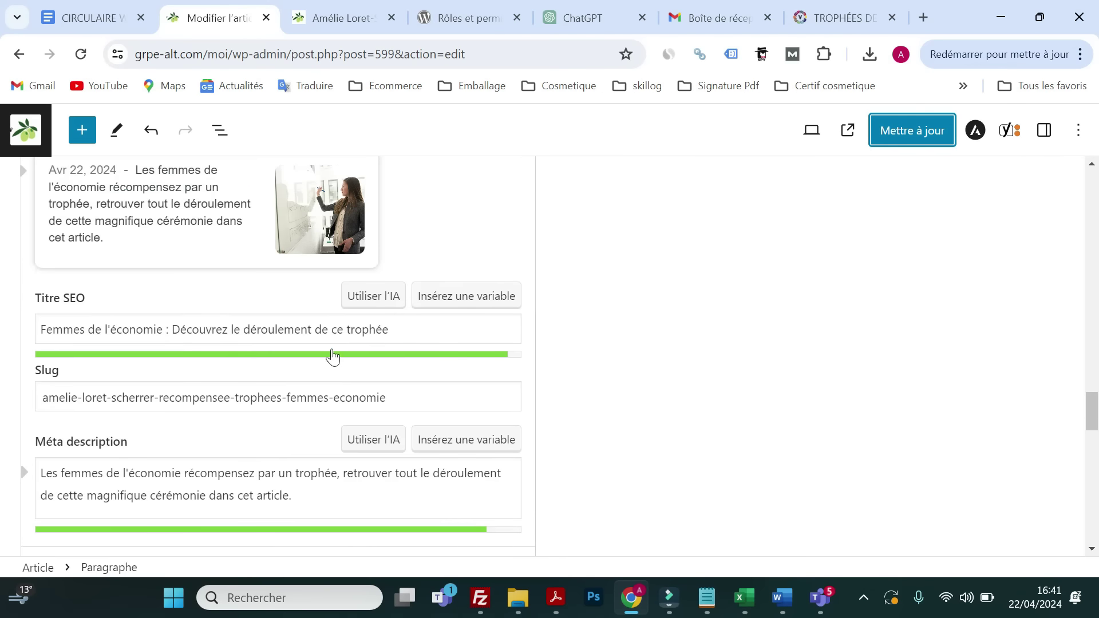
scroll(333, 361, down, 1)
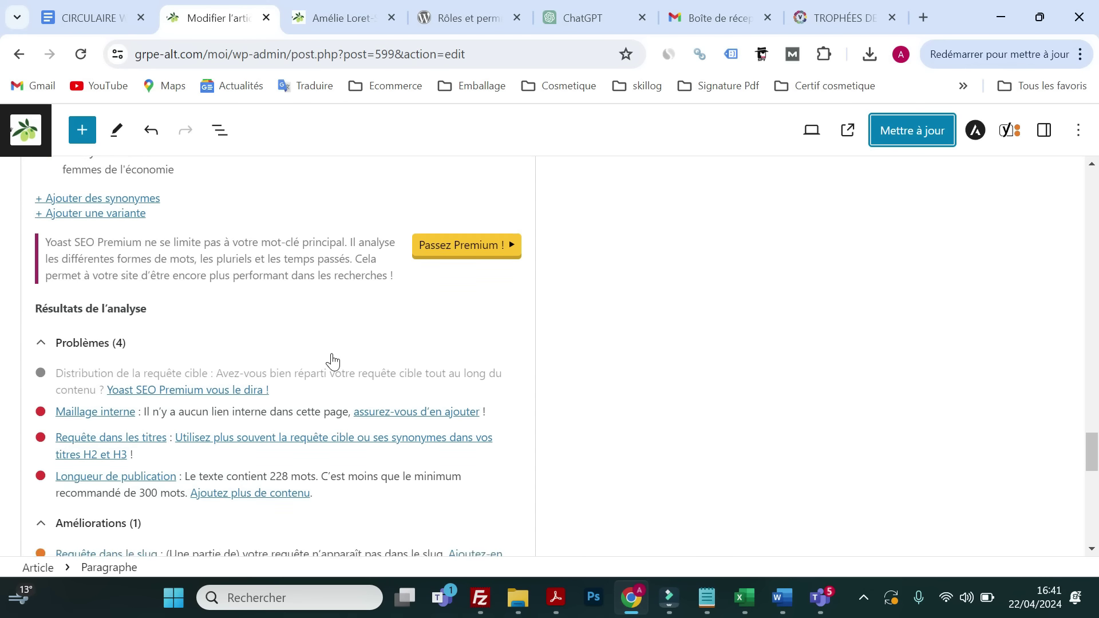
scroll(332, 362, down, 1)
scroll(332, 362, up, 2)
scroll(332, 362, up, 12)
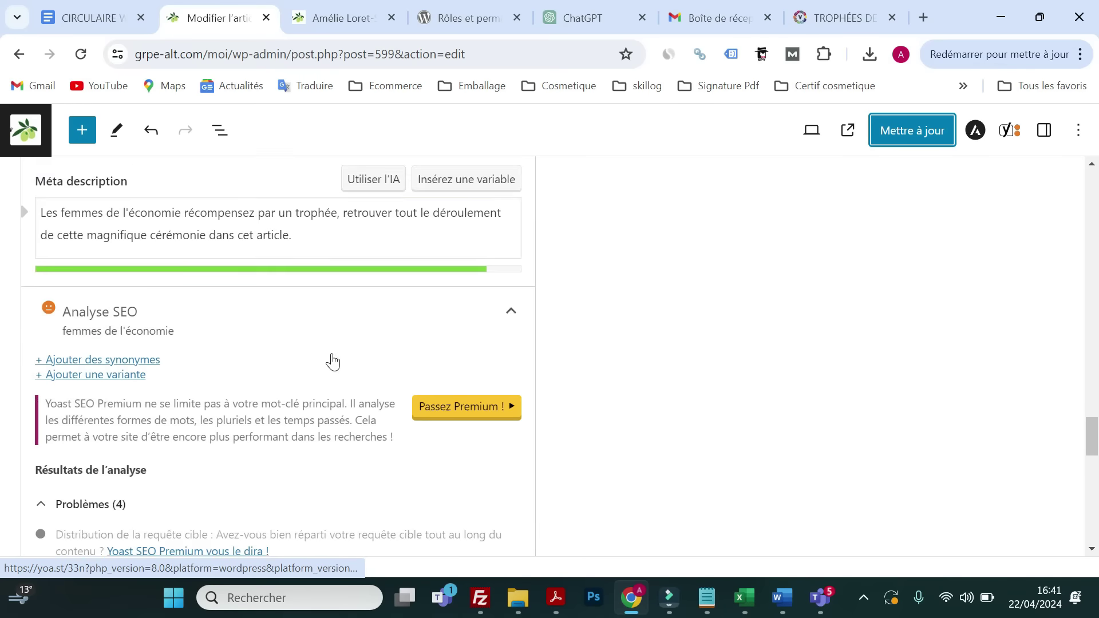
scroll(401, 324, up, 3)
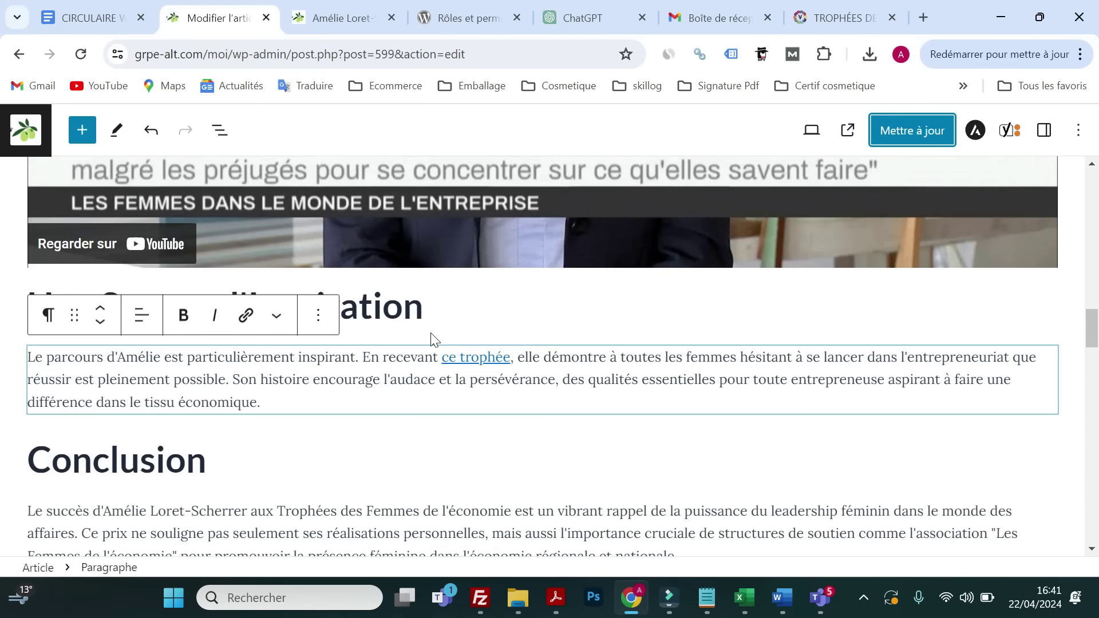
scroll(326, 378, down, 12)
scroll(287, 381, down, 9)
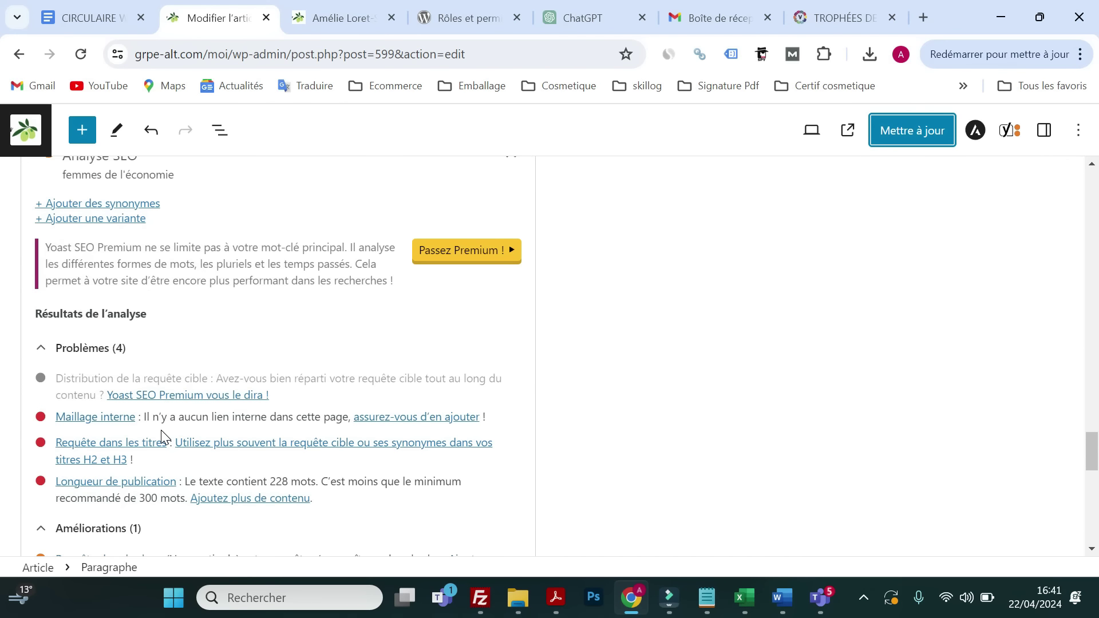
scroll(162, 436, up, 15)
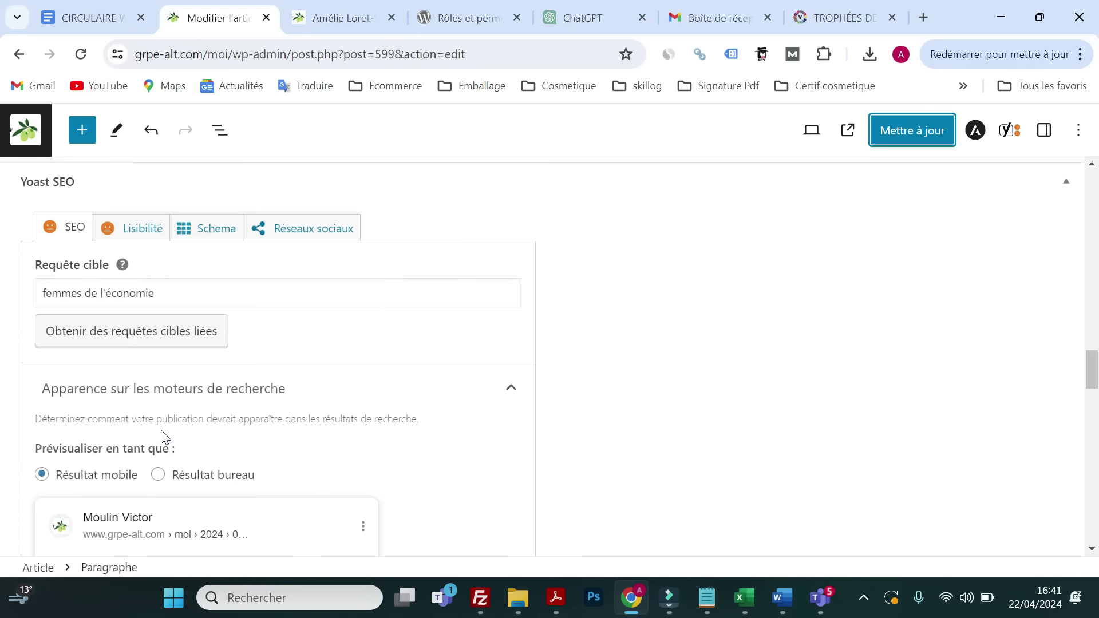
scroll(261, 395, down, 5)
scroll(255, 415, up, 12)
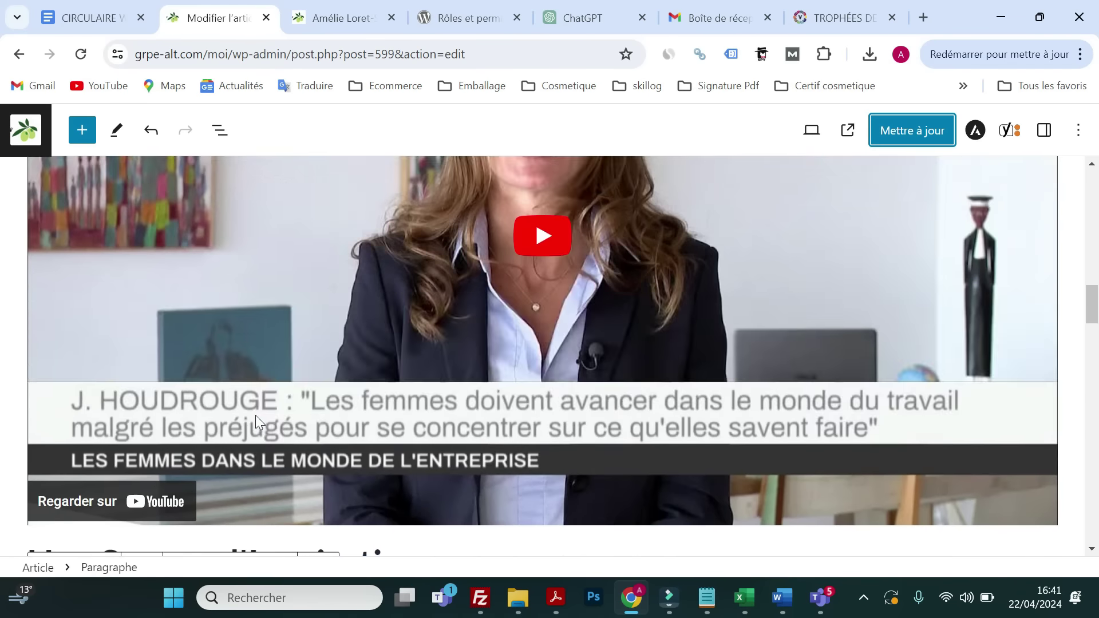
scroll(303, 400, up, 5)
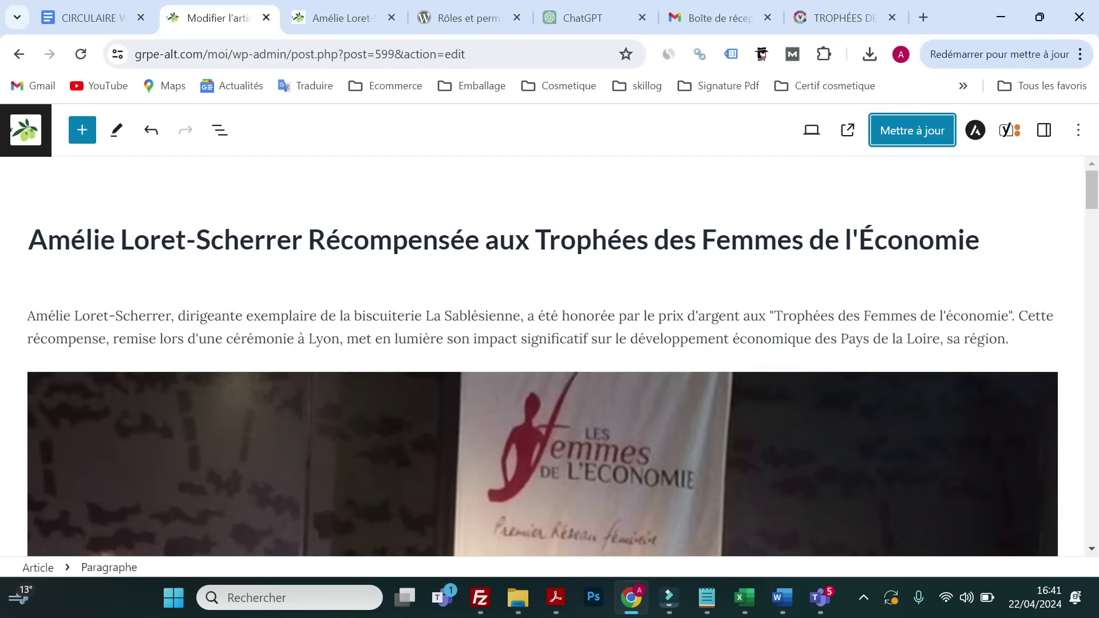
scroll(409, 351, down, 8)
scroll(411, 353, down, 12)
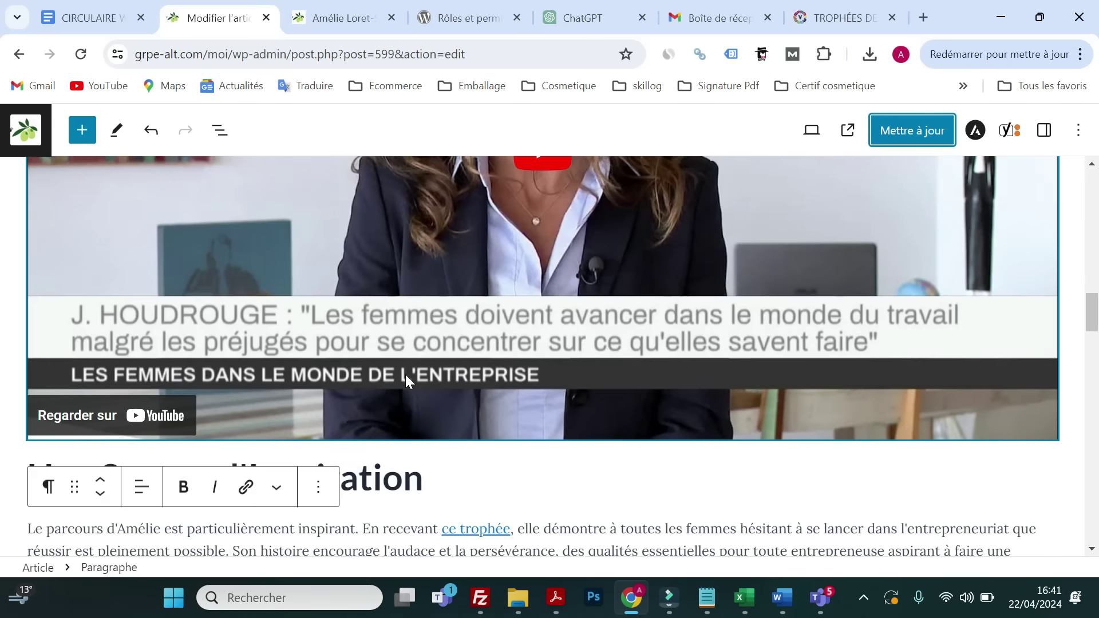
click(41, 384)
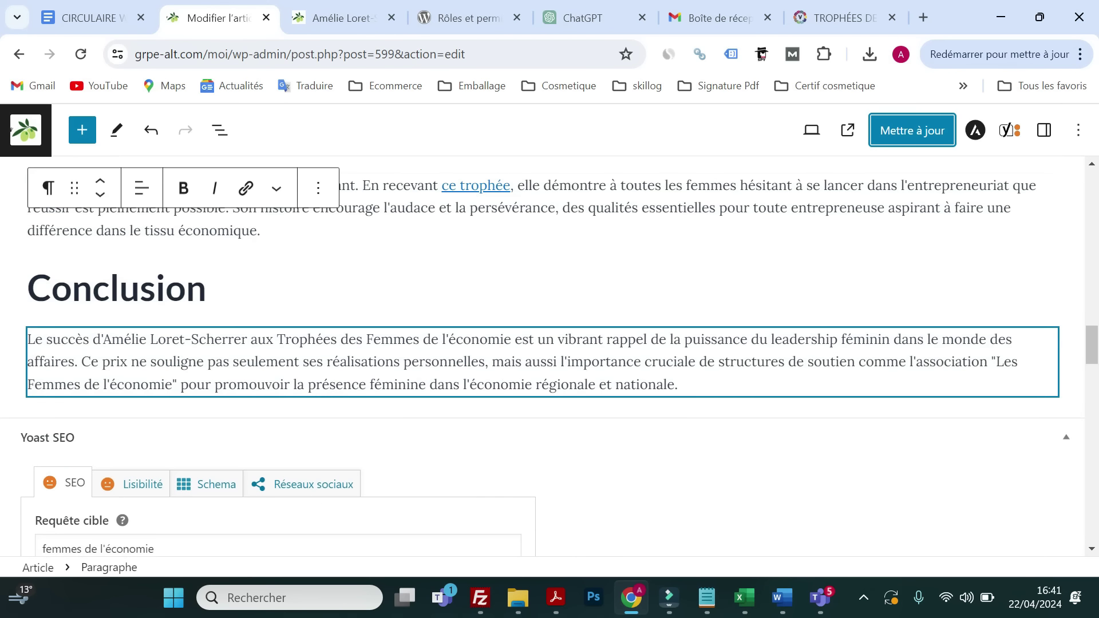
- Insert a Buttons block after the Conclusion labelled 'Découvrez notre entreprise'
click(687, 387)
key(Return)
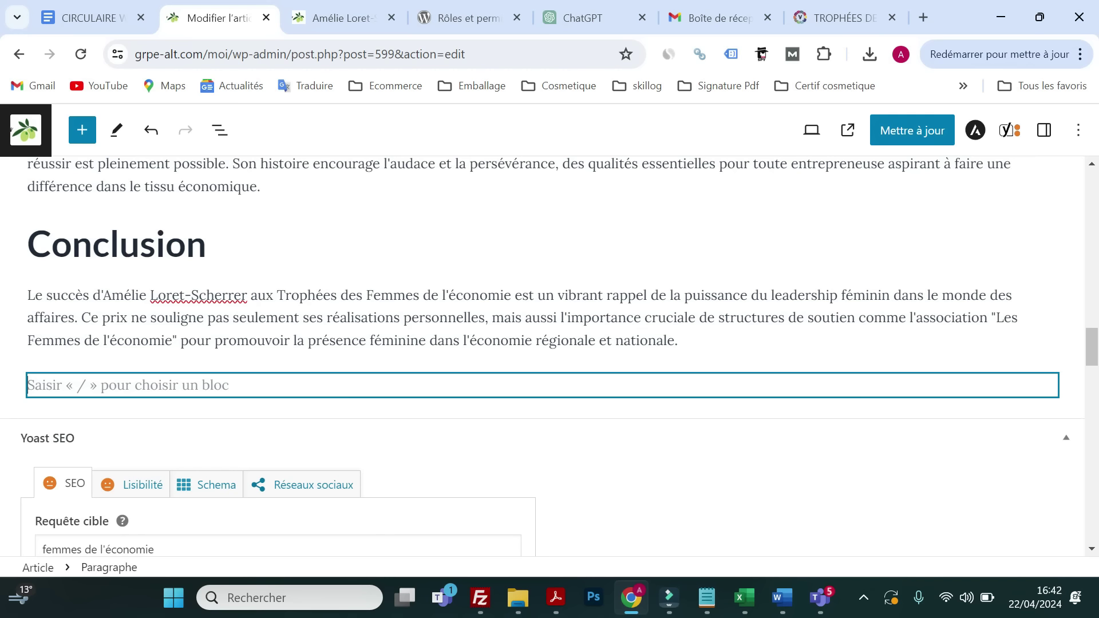
text(Ok)
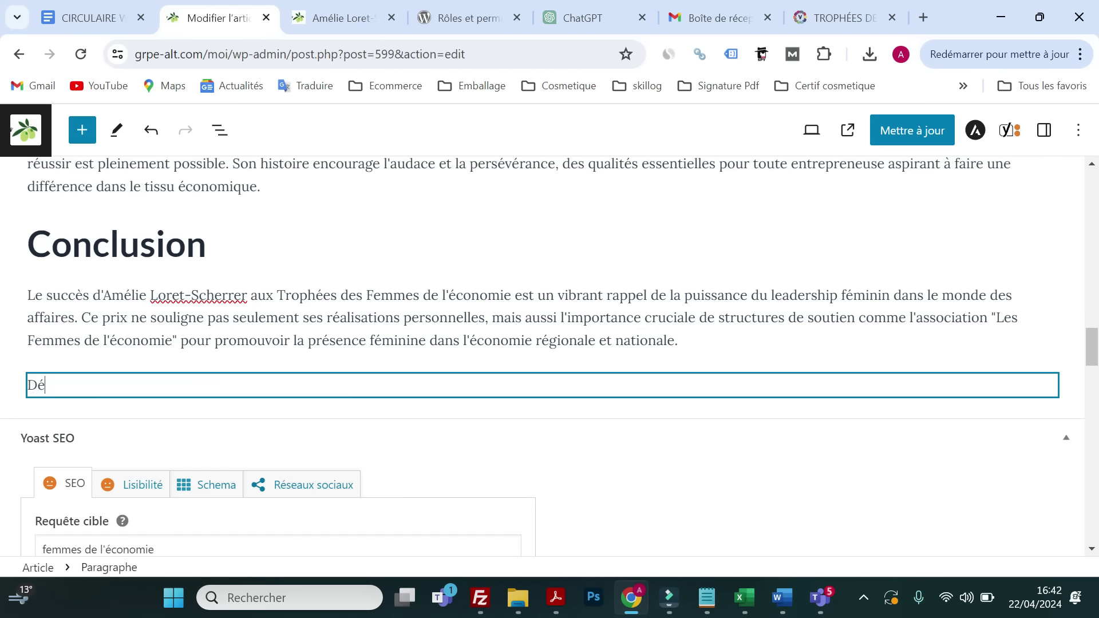
key(BackSpace)
key(BackSpace)
click(1047, 384)
scroll(844, 460, down, 1)
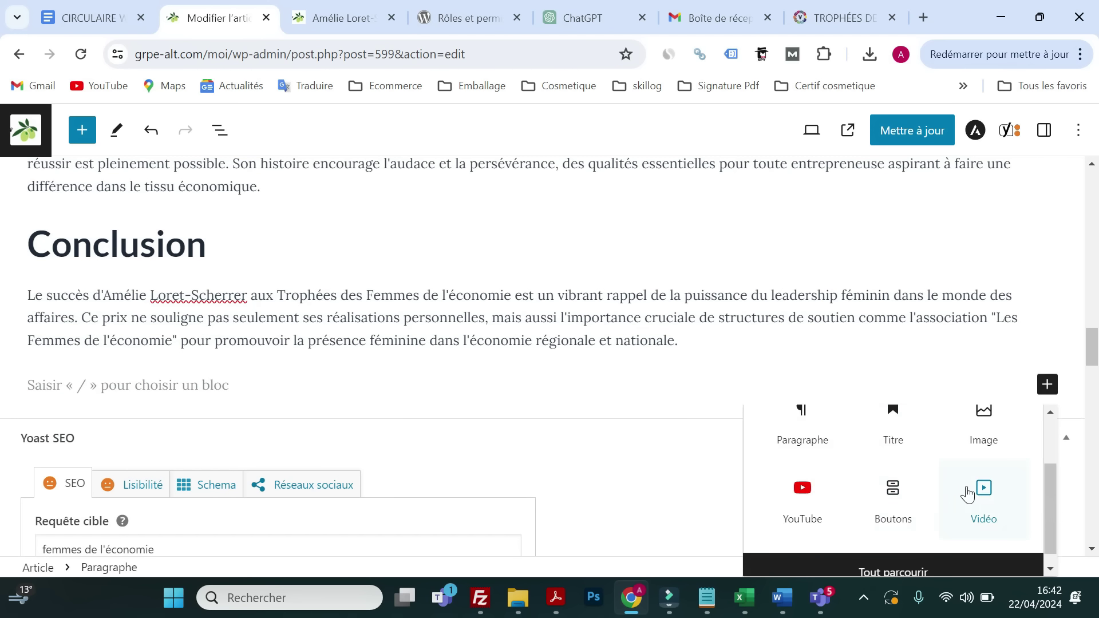
click(891, 507)
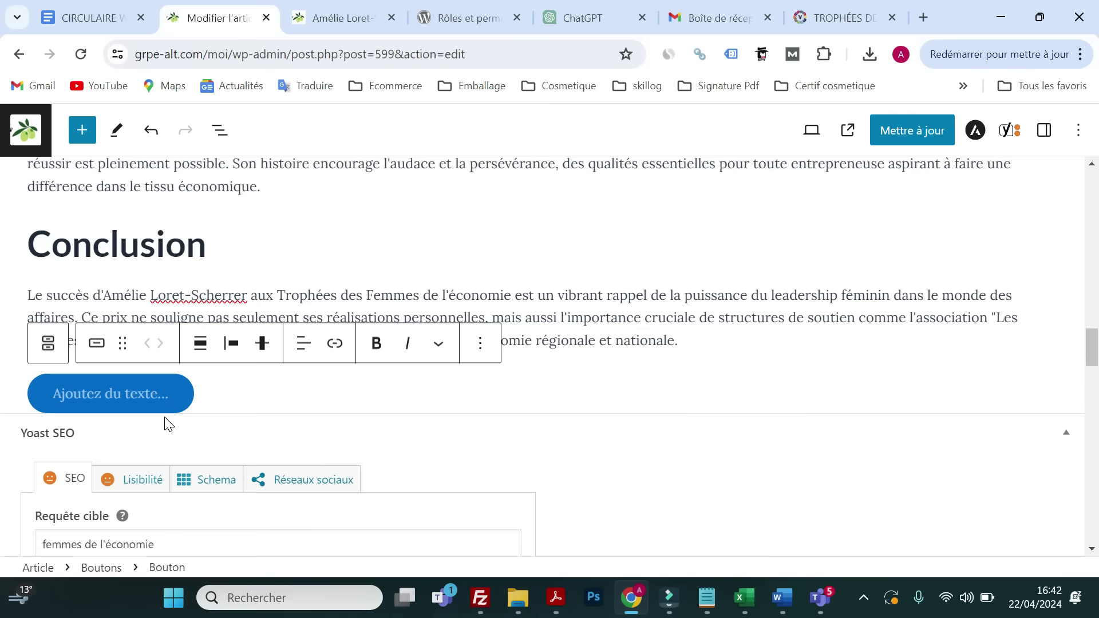
text(Découvrez no)
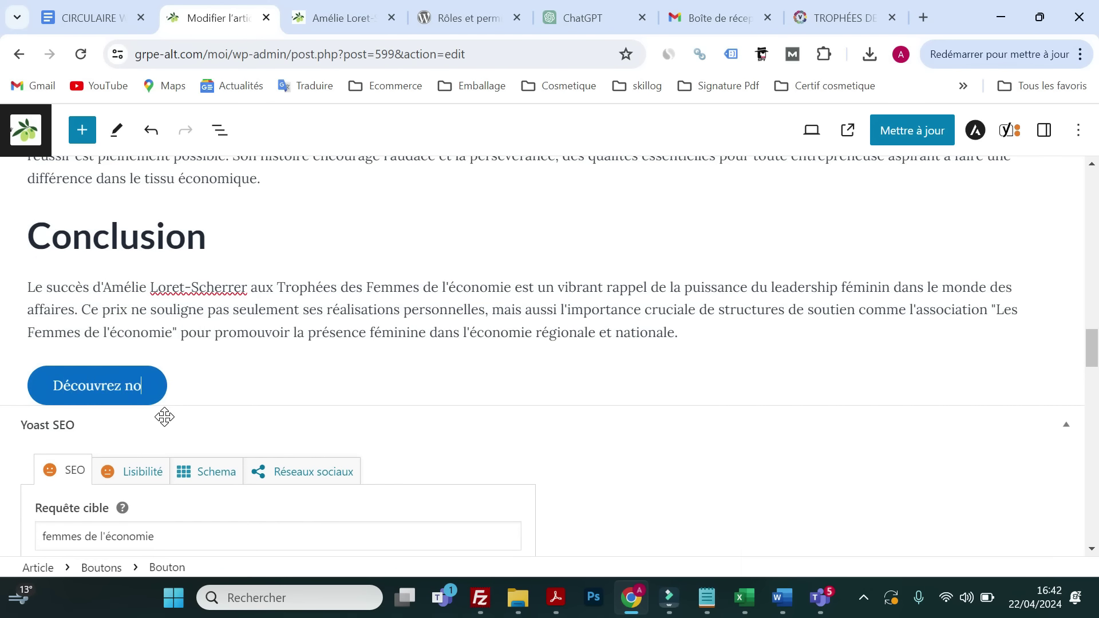
text(tre entreprise)
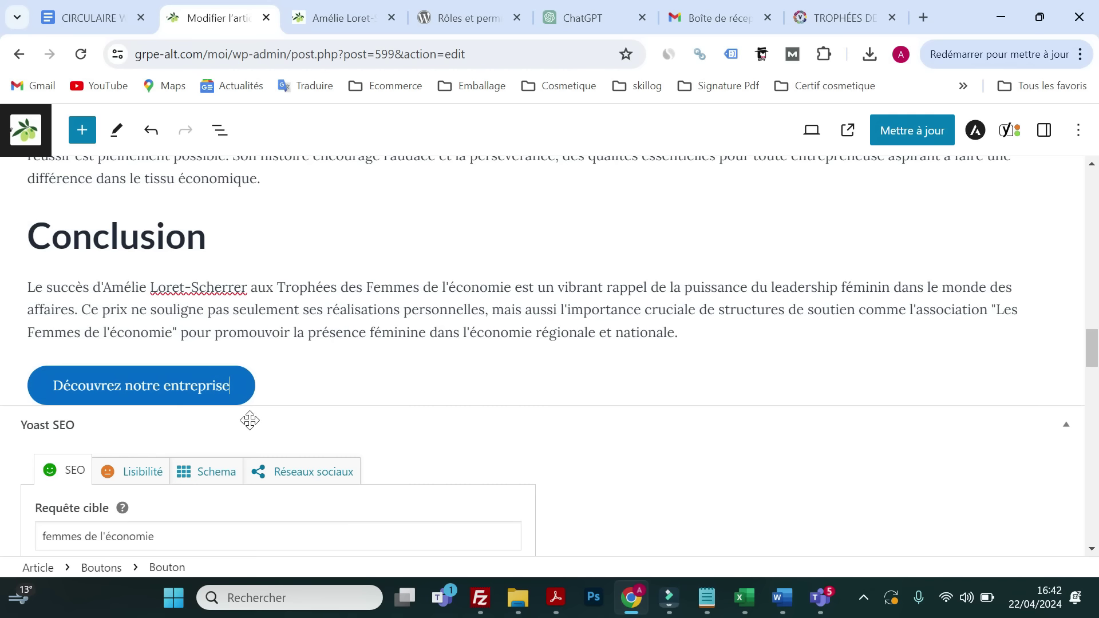
- Reselect the new button and bring up its width and justification options
click(206, 386)
click(206, 387)
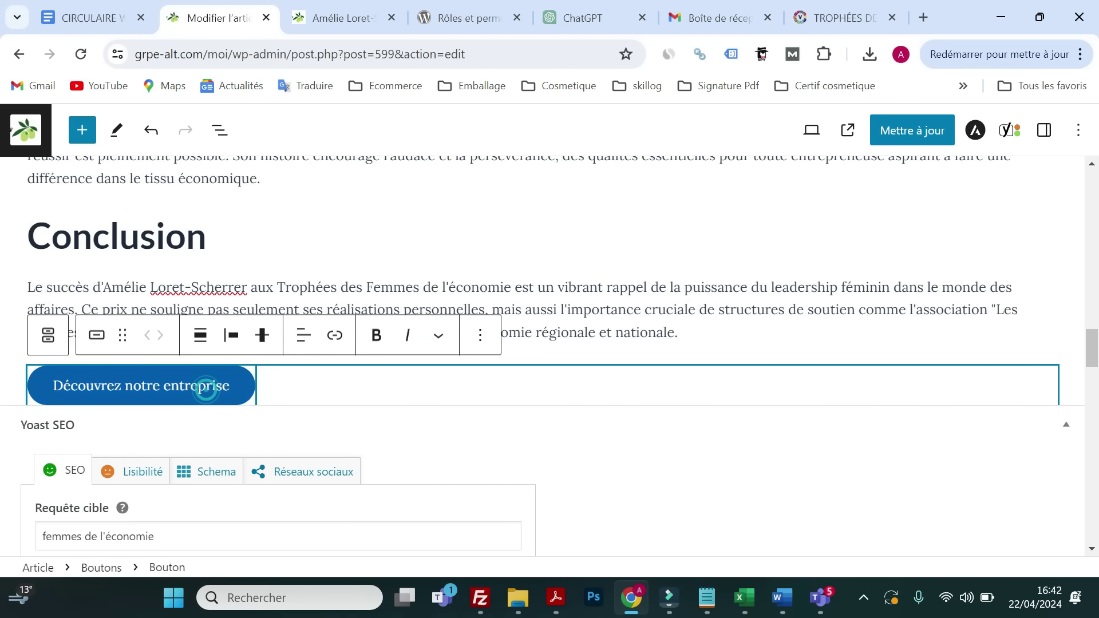
key(ctrl+a)
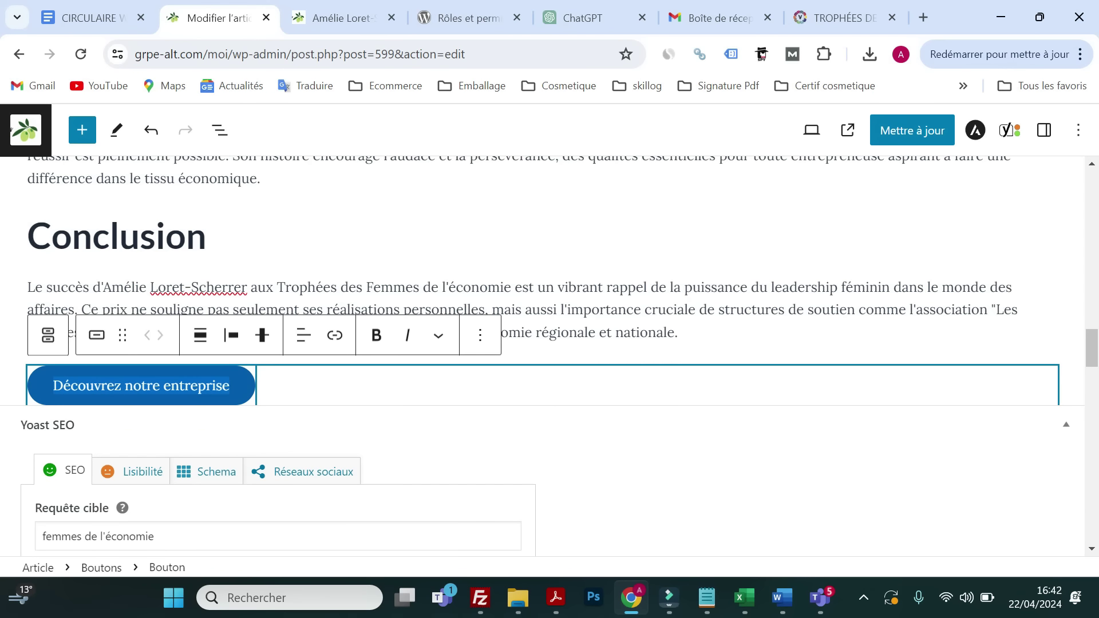
click(167, 381)
click(230, 387)
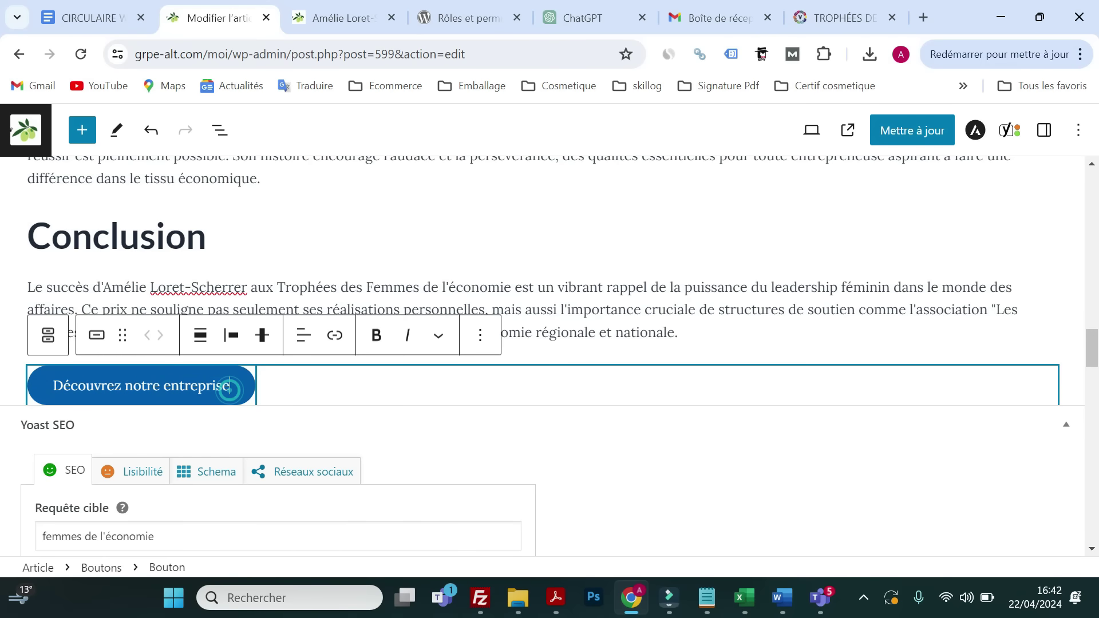
click(198, 344)
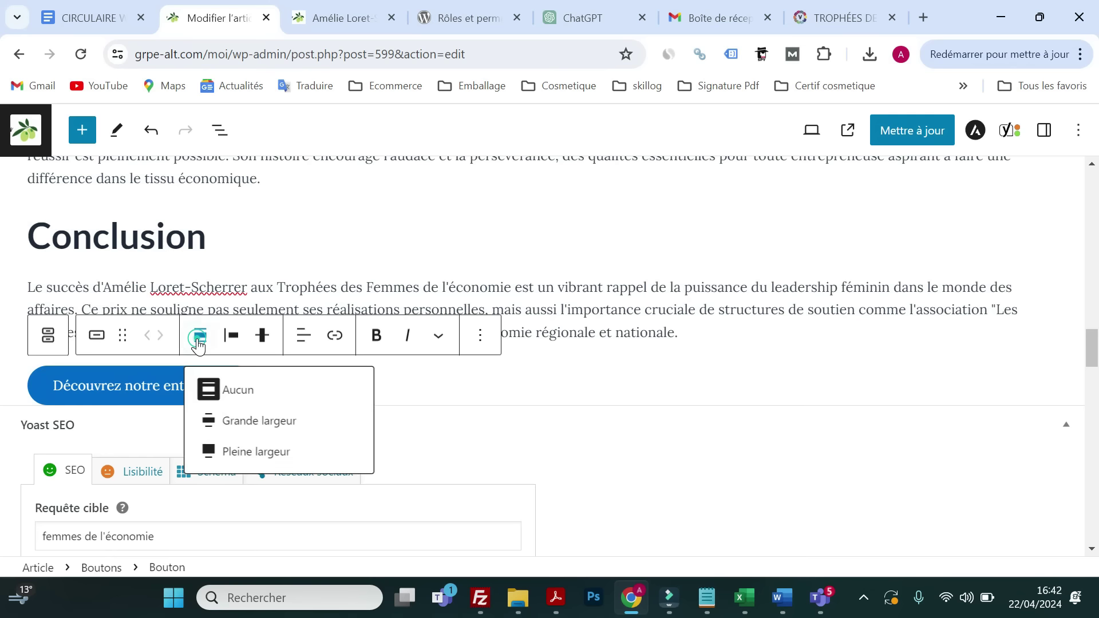
click(223, 345)
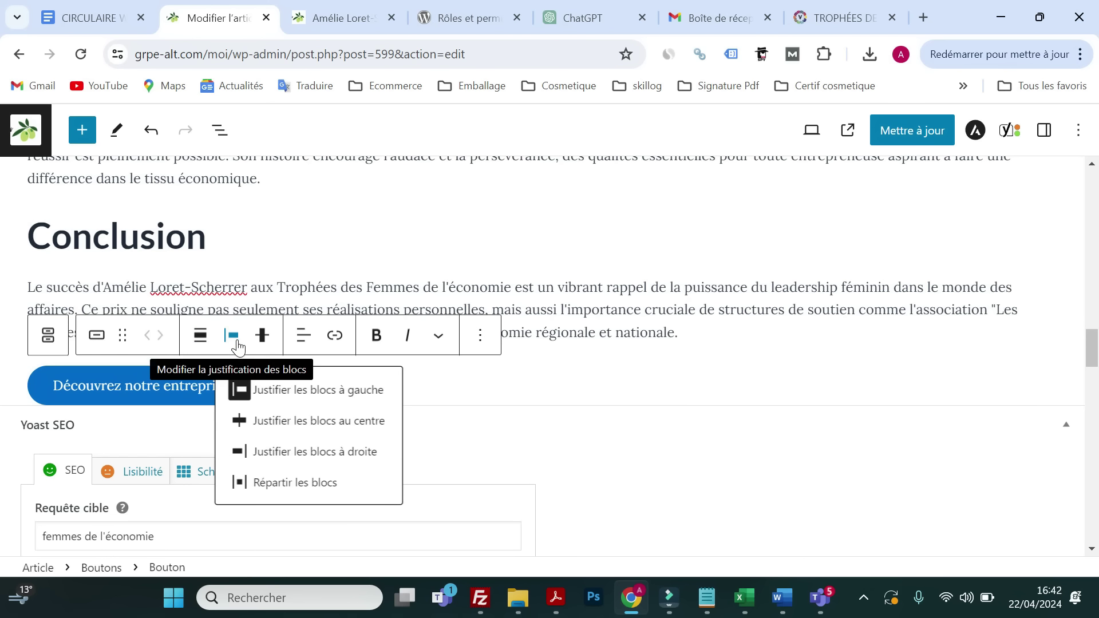
- Centre the button, save the post, and open the site home page from the logo in a new tab
click(304, 429)
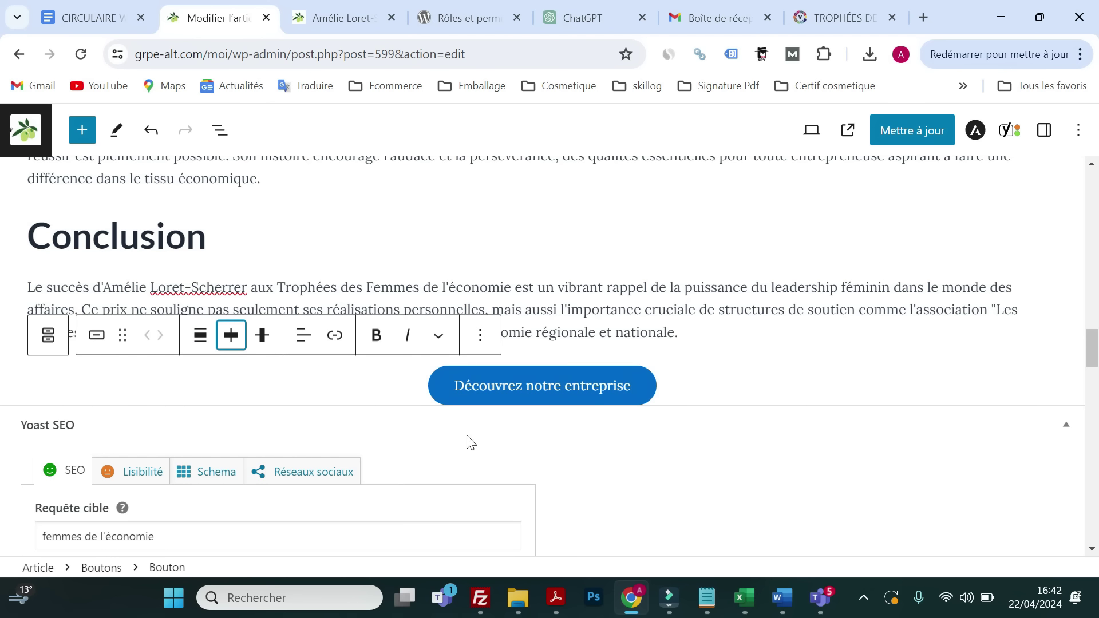
click(907, 133)
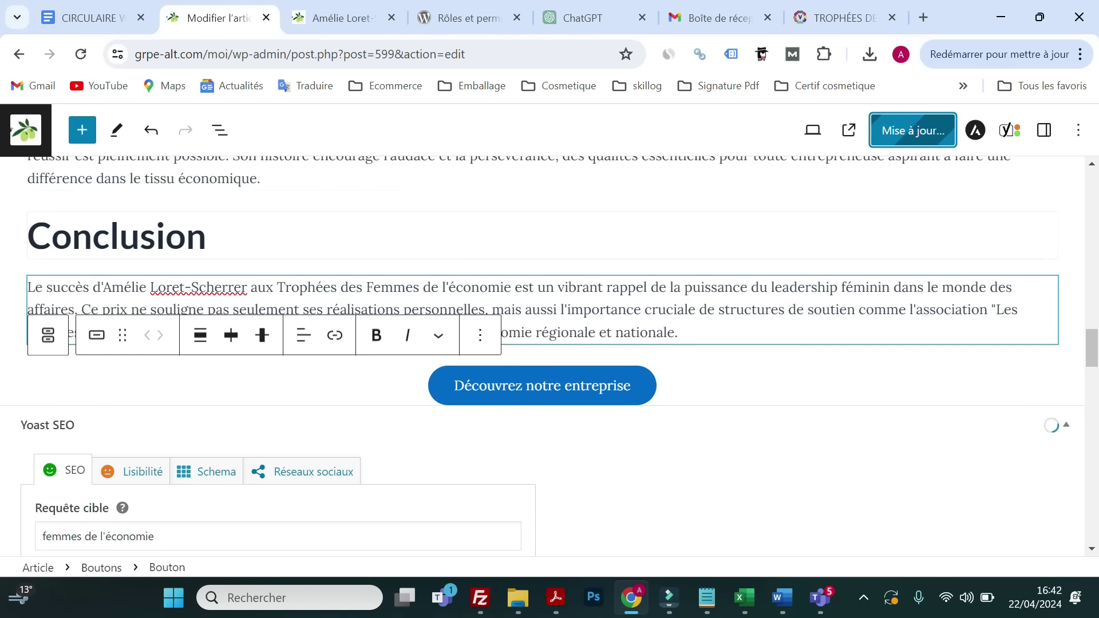
click(315, 18)
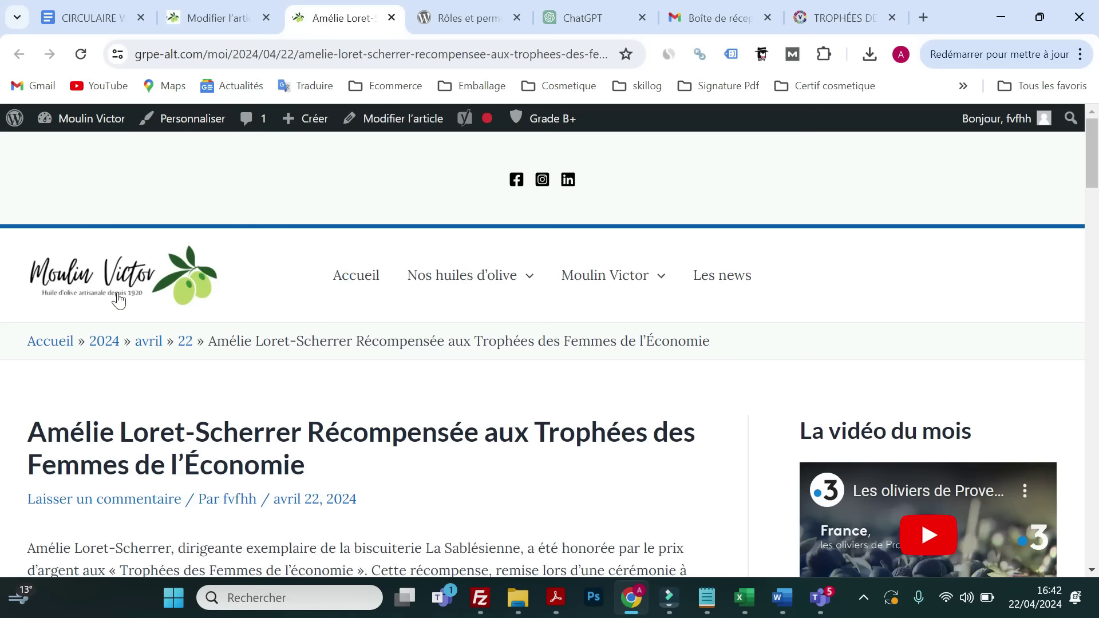
right_click(168, 293)
click(188, 312)
click(396, 17)
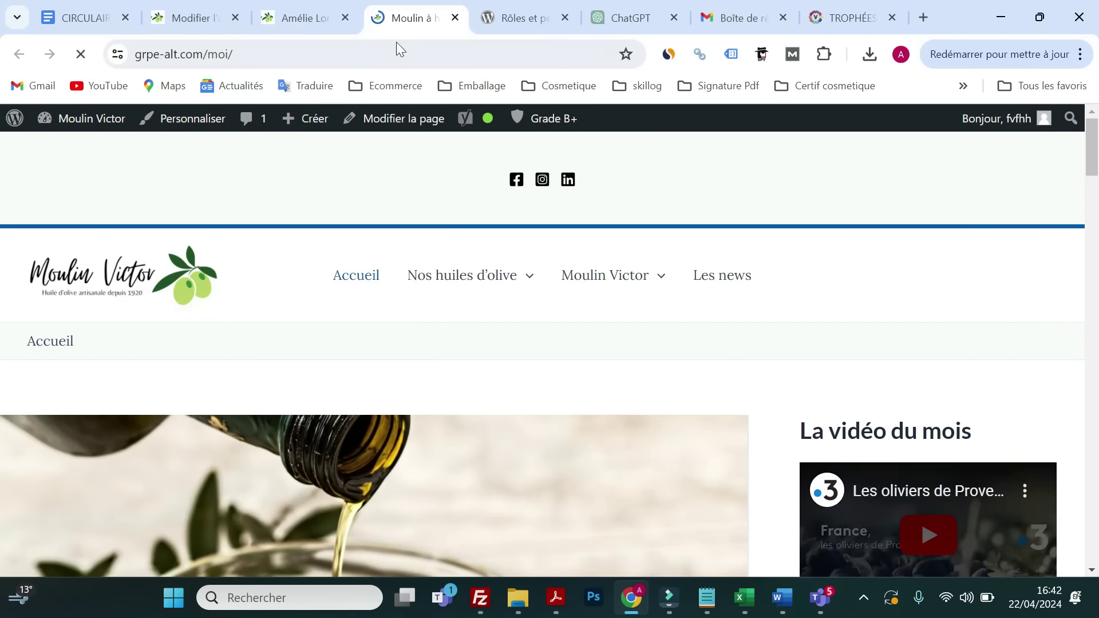
- Copy the home page address grpe-alt.com/moi/ and go back to the published article tab
click(263, 56)
key(ctrl+c)
right_click(202, 61)
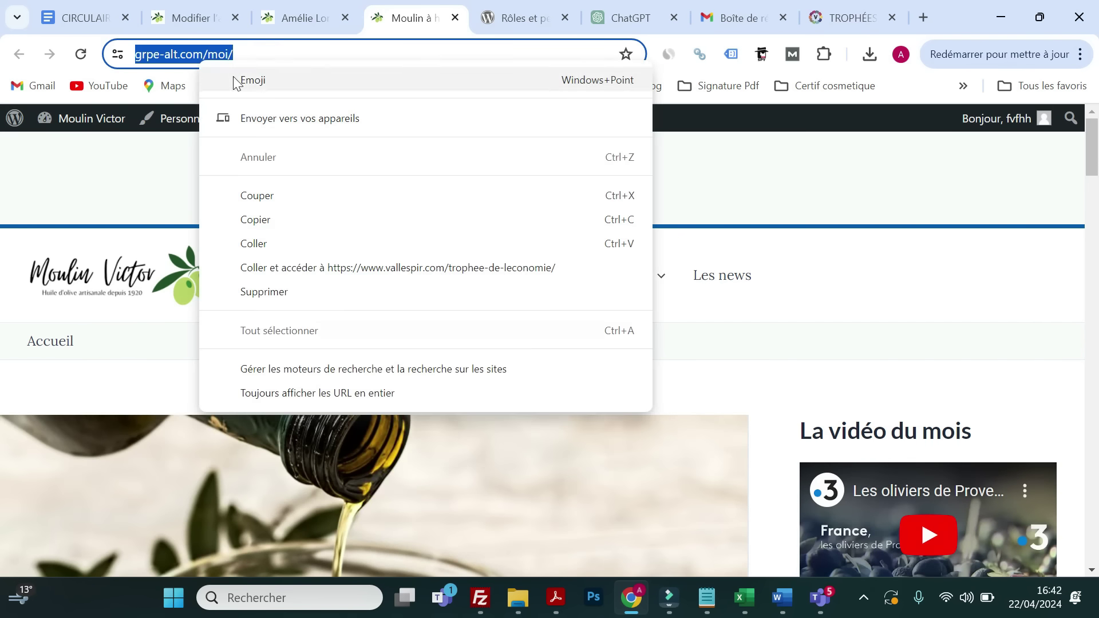
click(254, 228)
scroll(331, 252, down, 8)
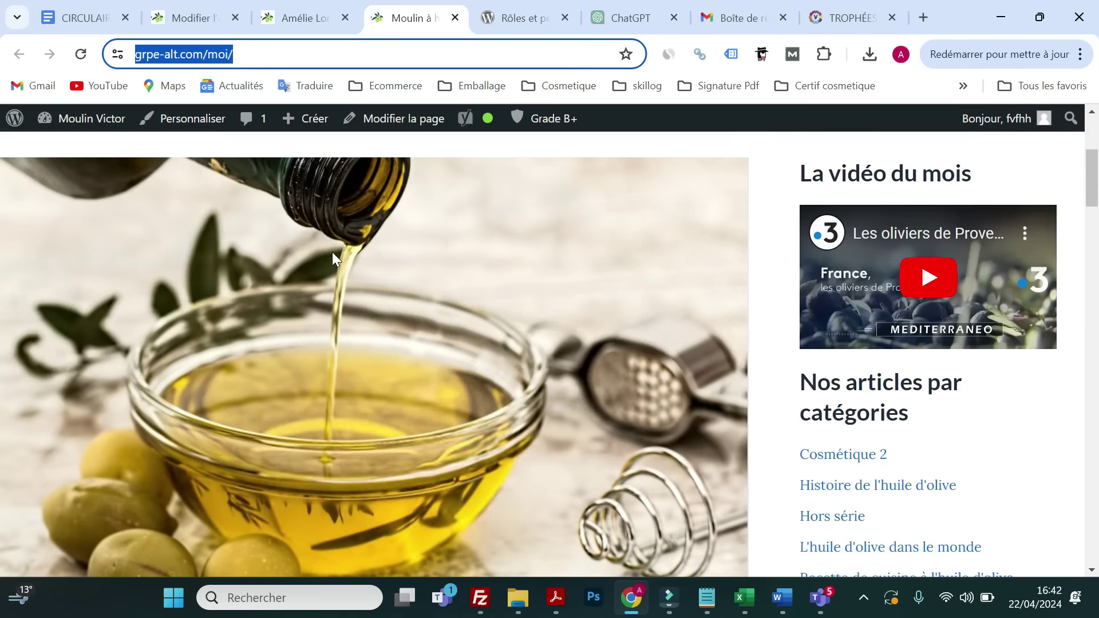
scroll(366, 298, down, 3)
scroll(211, 273, up, 12)
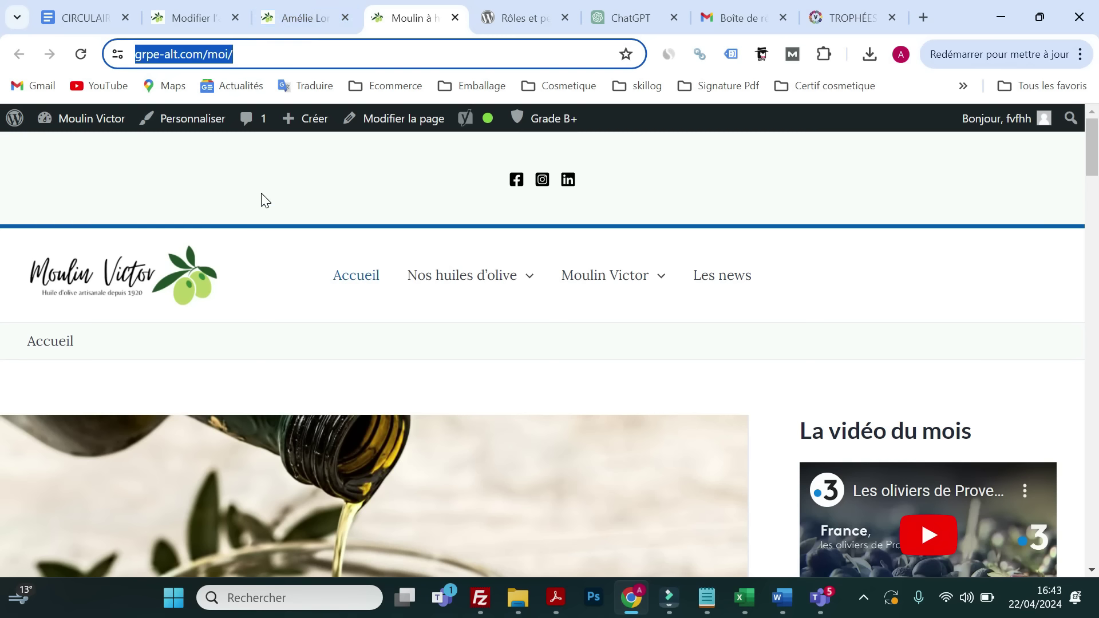
click(293, 19)
click(202, 24)
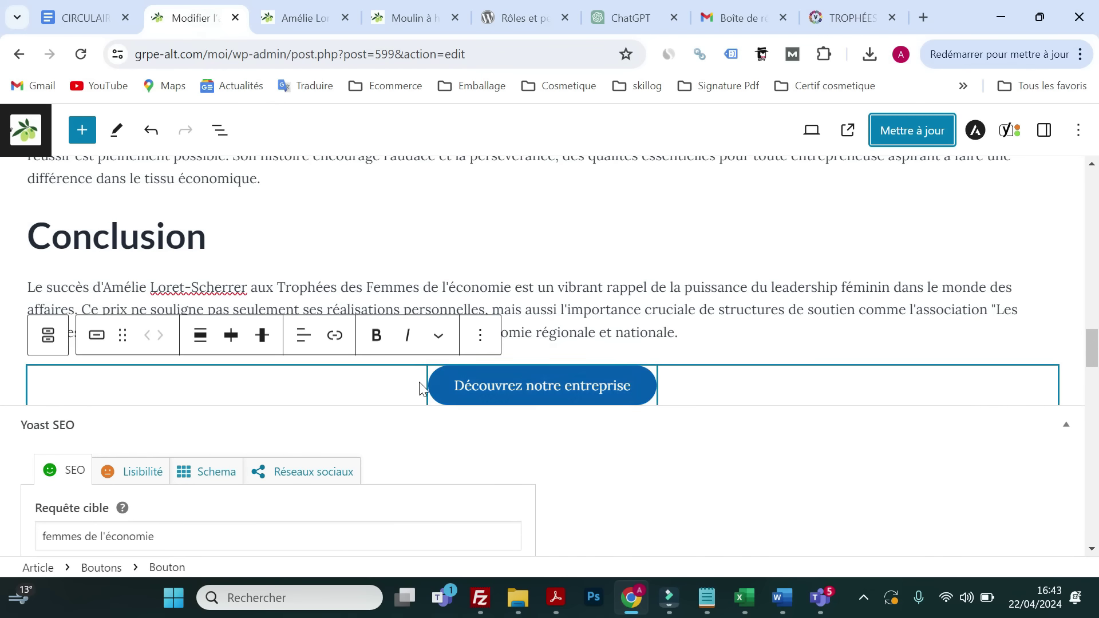
click(335, 335)
right_click(466, 439)
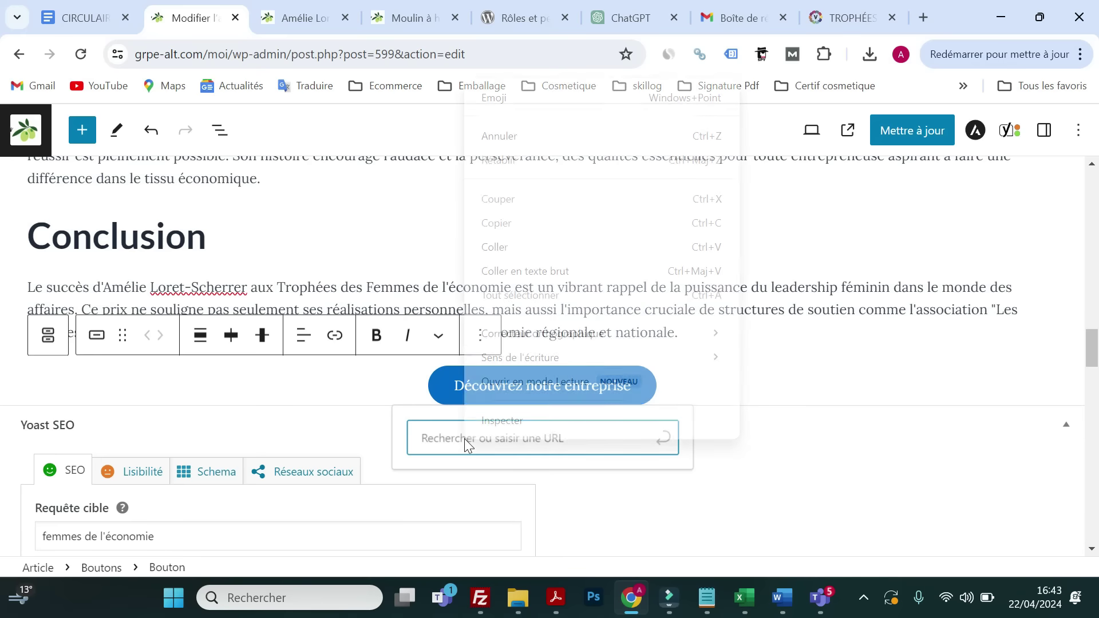
click(500, 244)
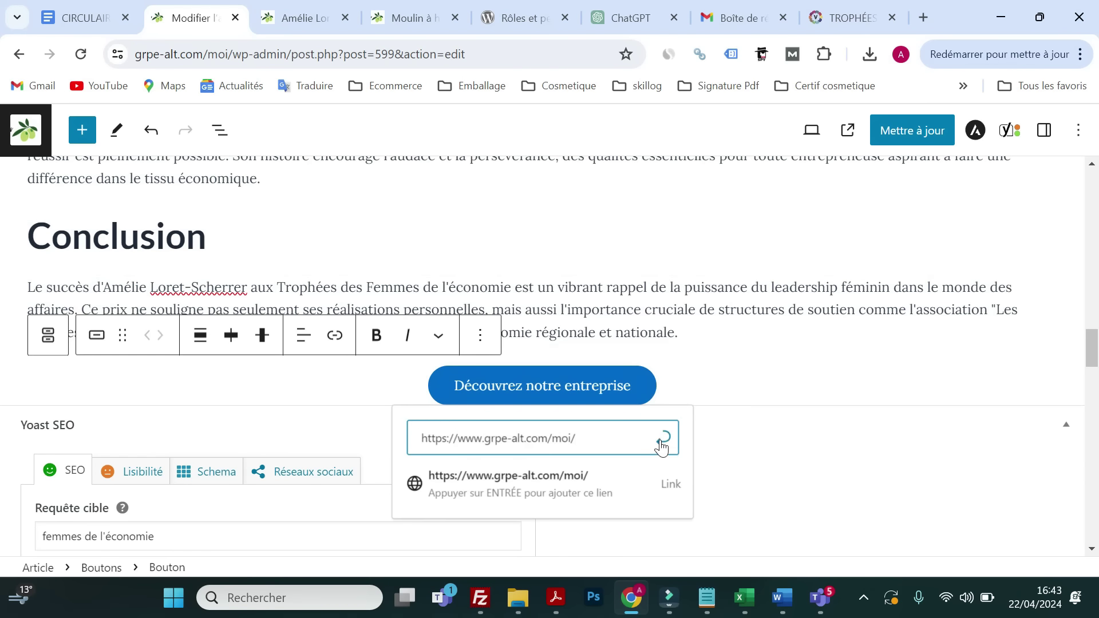
click(663, 438)
click(897, 138)
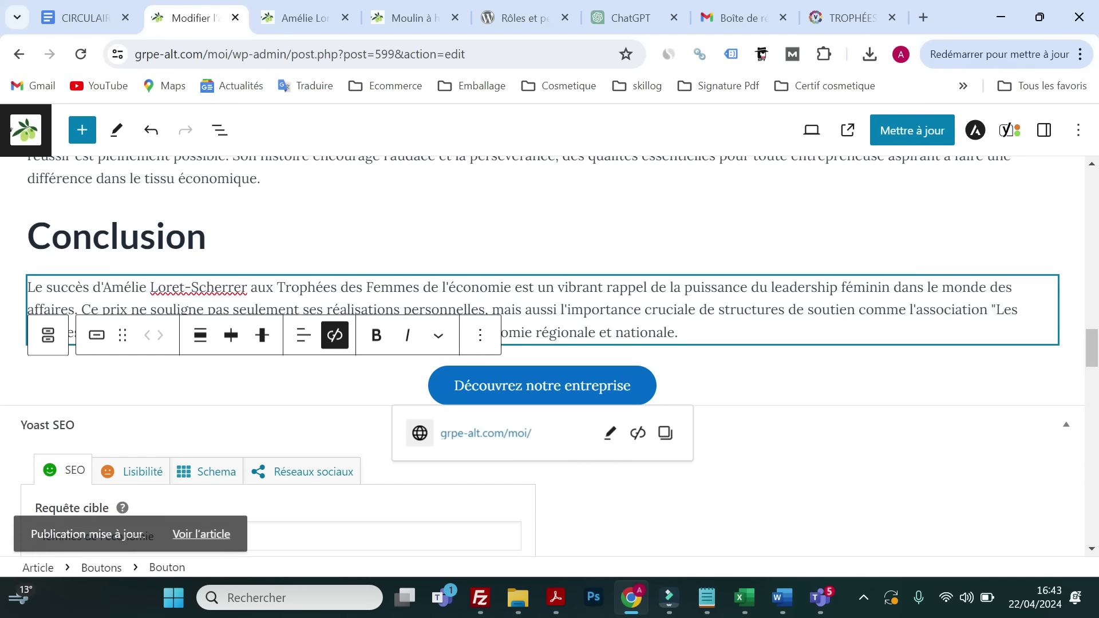
scroll(290, 355, down, 10)
scroll(289, 355, down, 12)
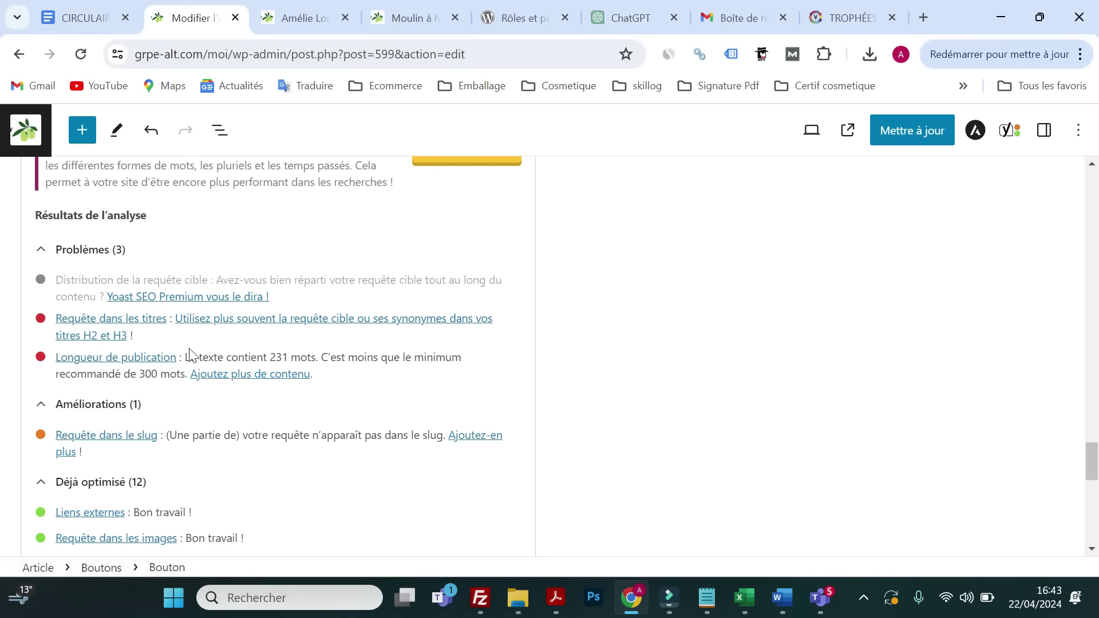
- Append 'pour les femmes de l'économie' to the 'Un Engagement Remarquable' heading, fixing the typo
scroll(206, 356, up, 8)
scroll(229, 358, up, 15)
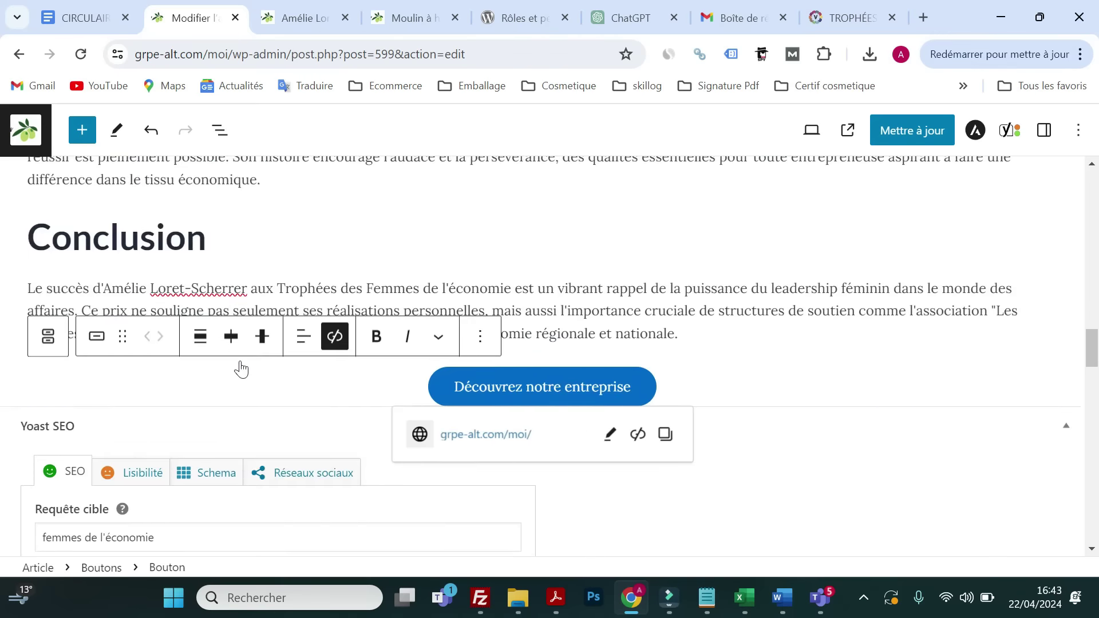
scroll(244, 365, up, 15)
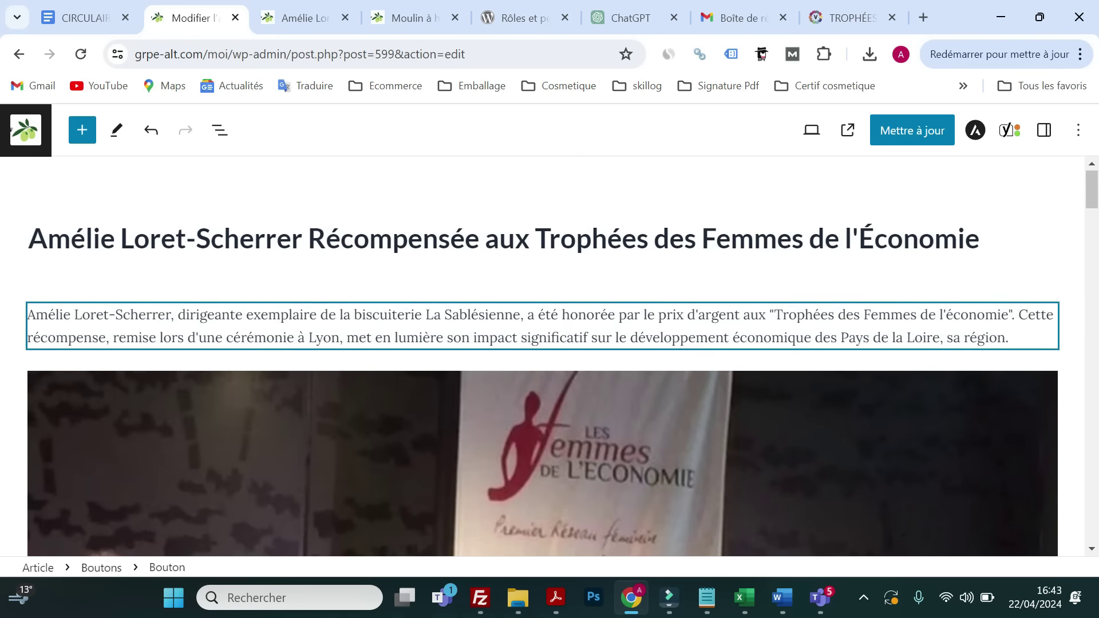
scroll(305, 328, down, 10)
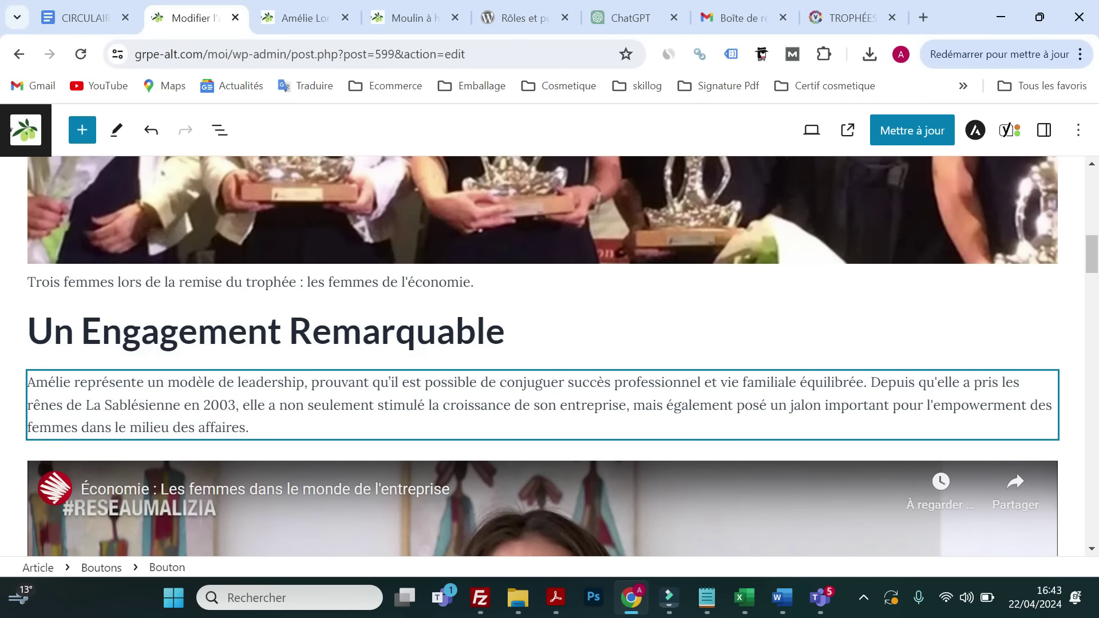
click(504, 331)
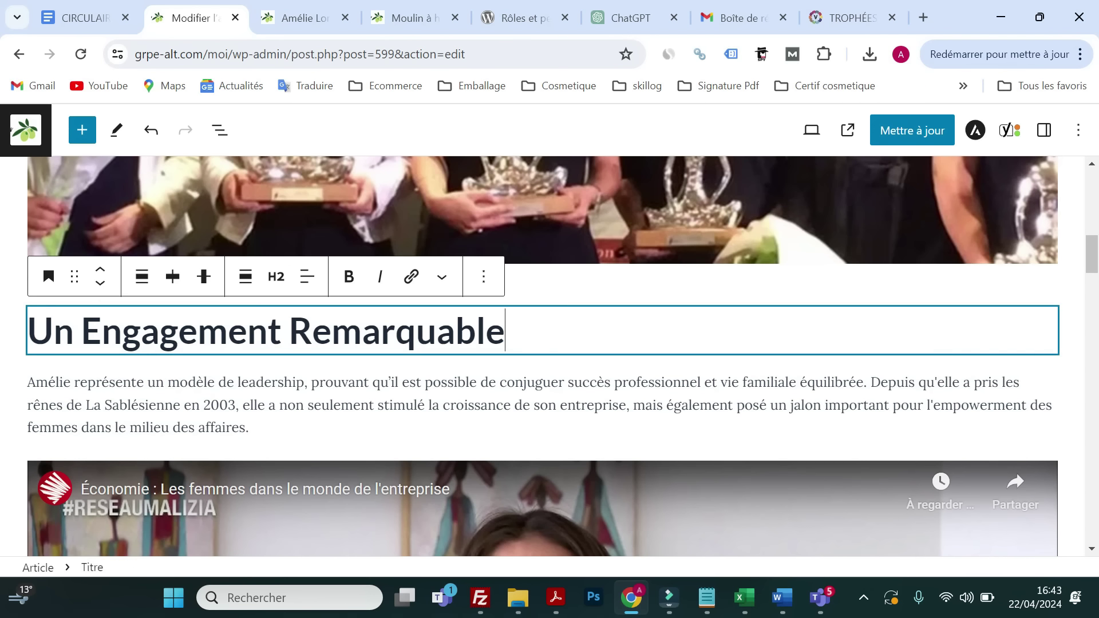
text(pour les fem)
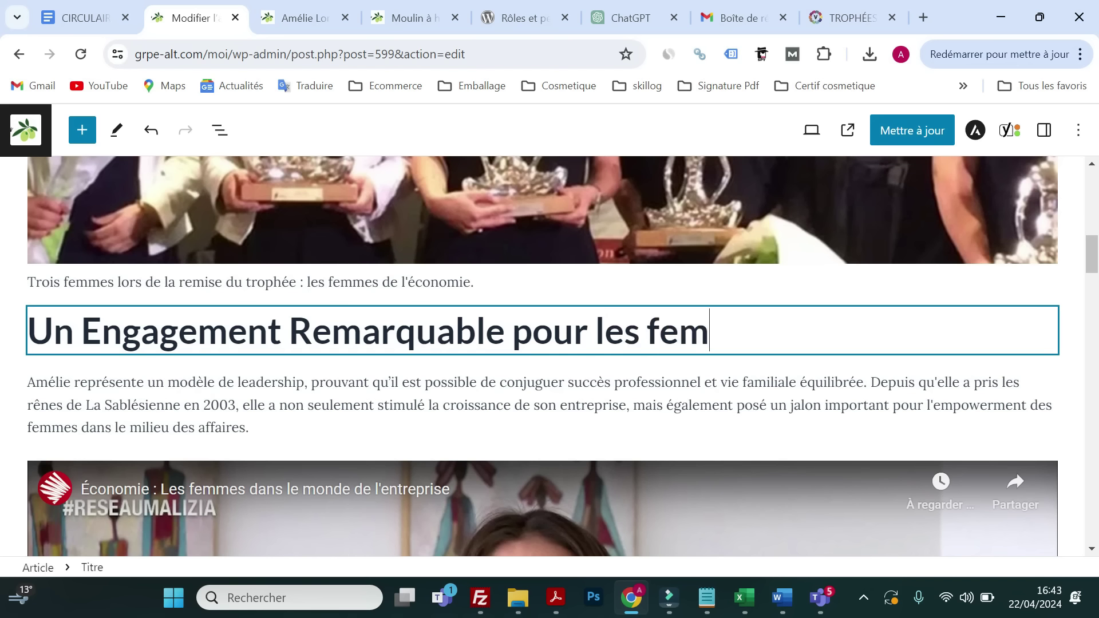
text(mes de l')
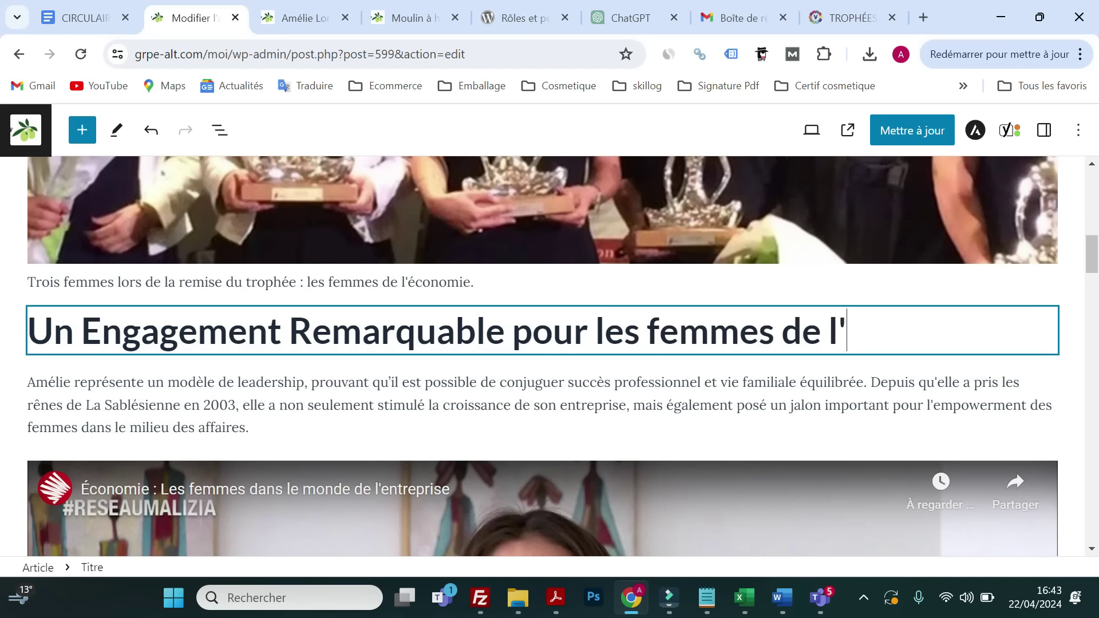
text(éco)
text(mie)
key(BackSpace)
key(BackSpace)
key(BackSpace)
text(no)
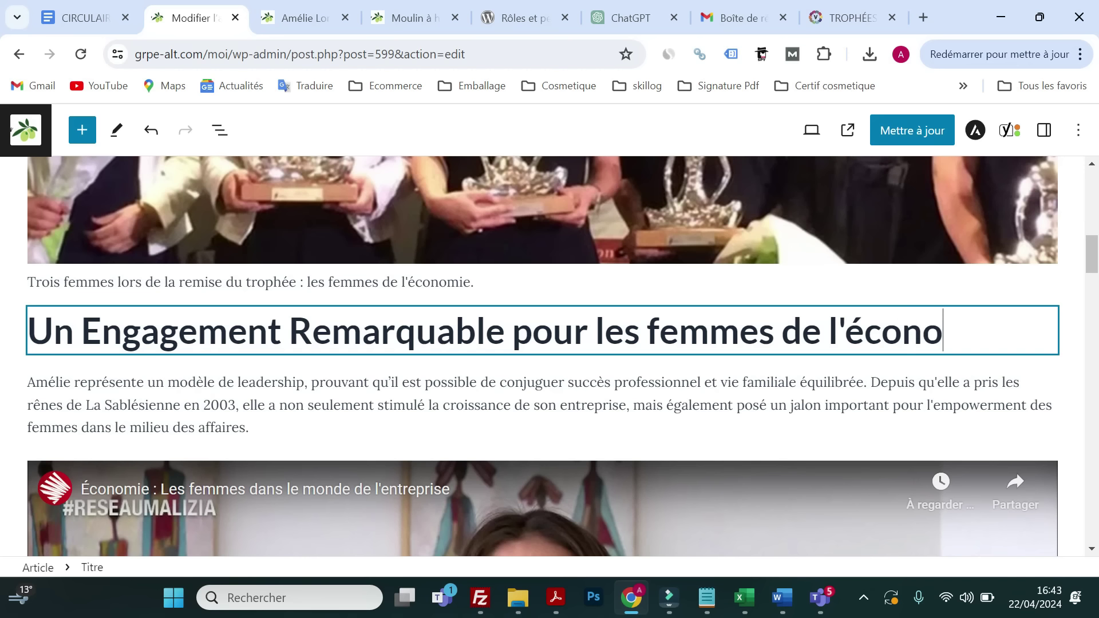
text(mie)
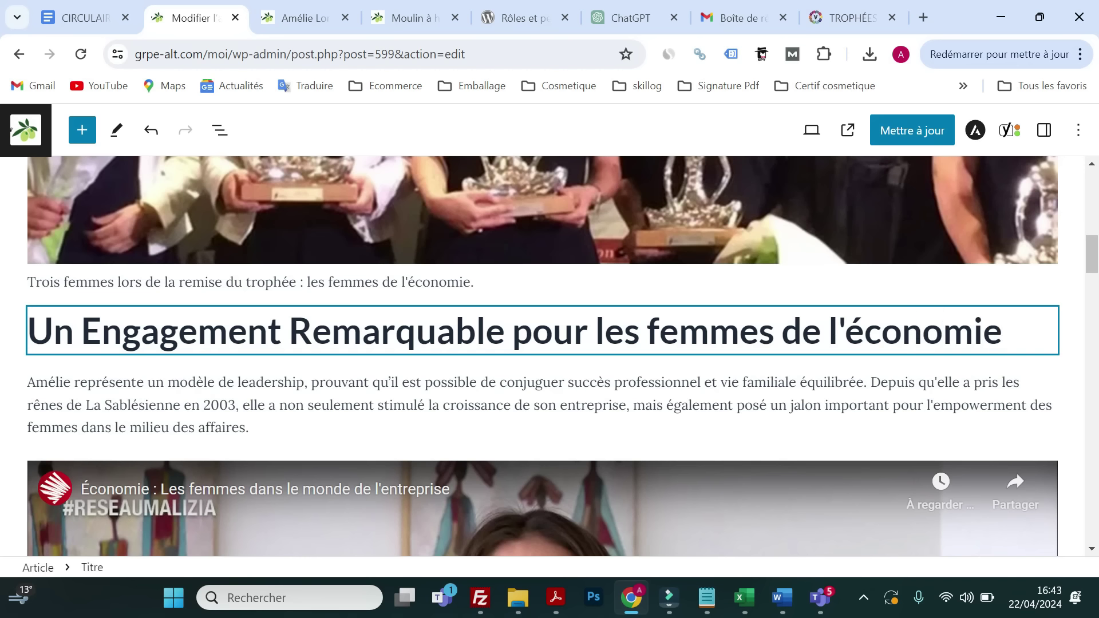
scroll(437, 356, up, 15)
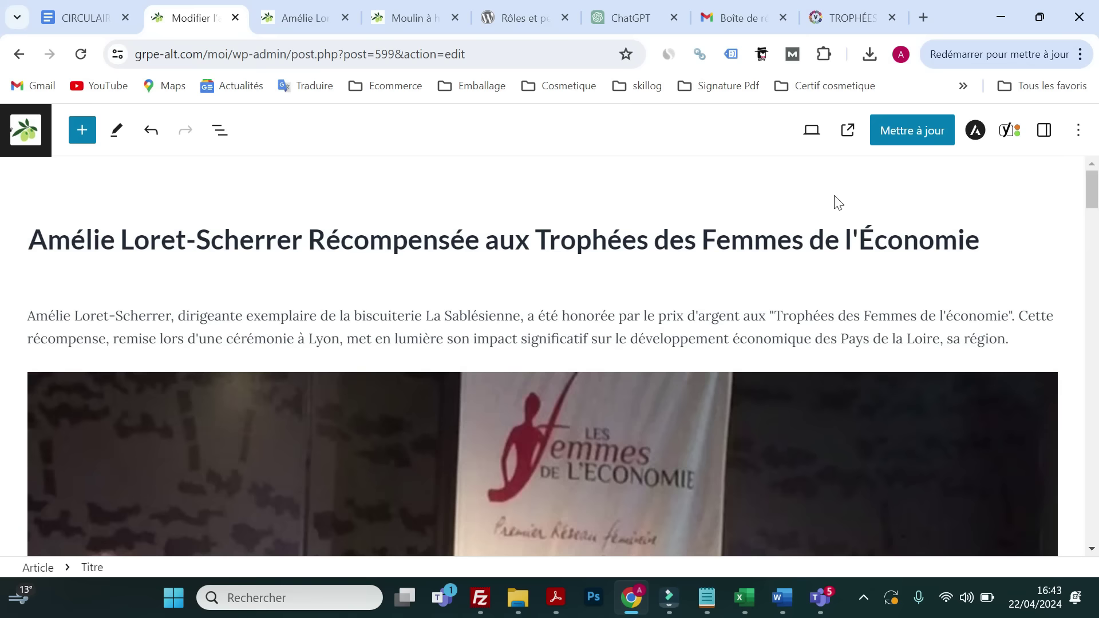
- Update the article and check Yoast: 2 problems, 1 improvement, 13 optimized
click(900, 136)
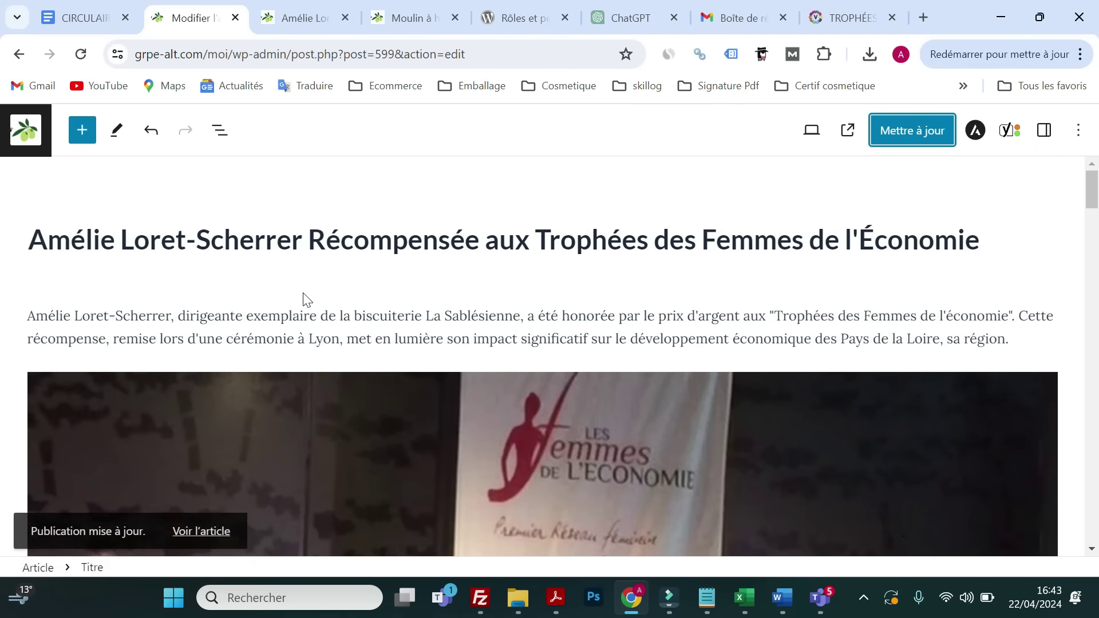
scroll(320, 301, down, 20)
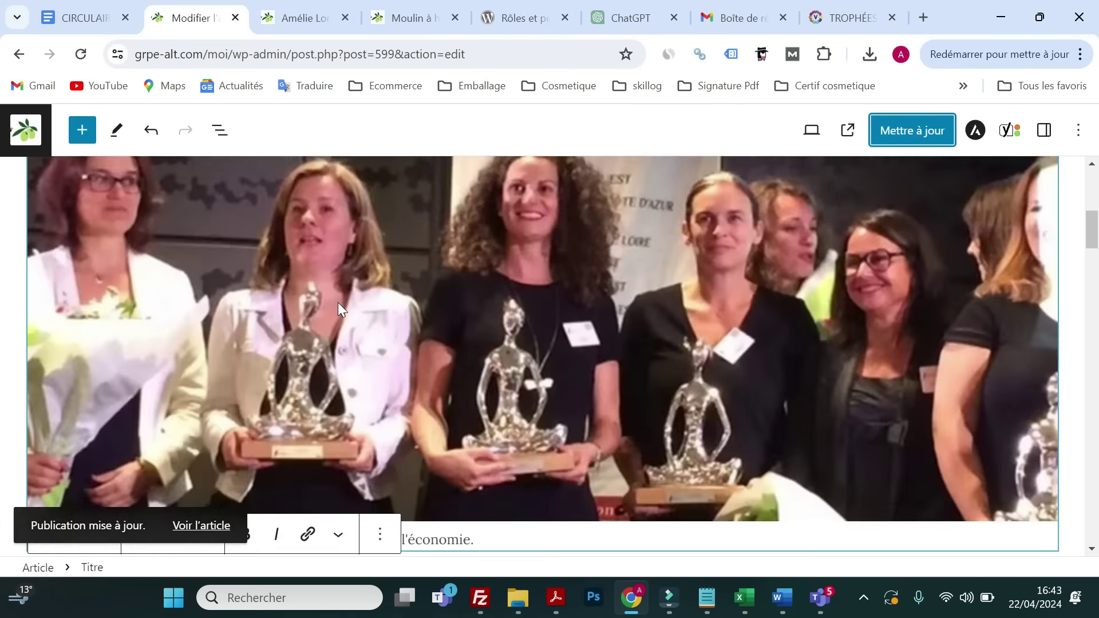
scroll(303, 298, down, 10)
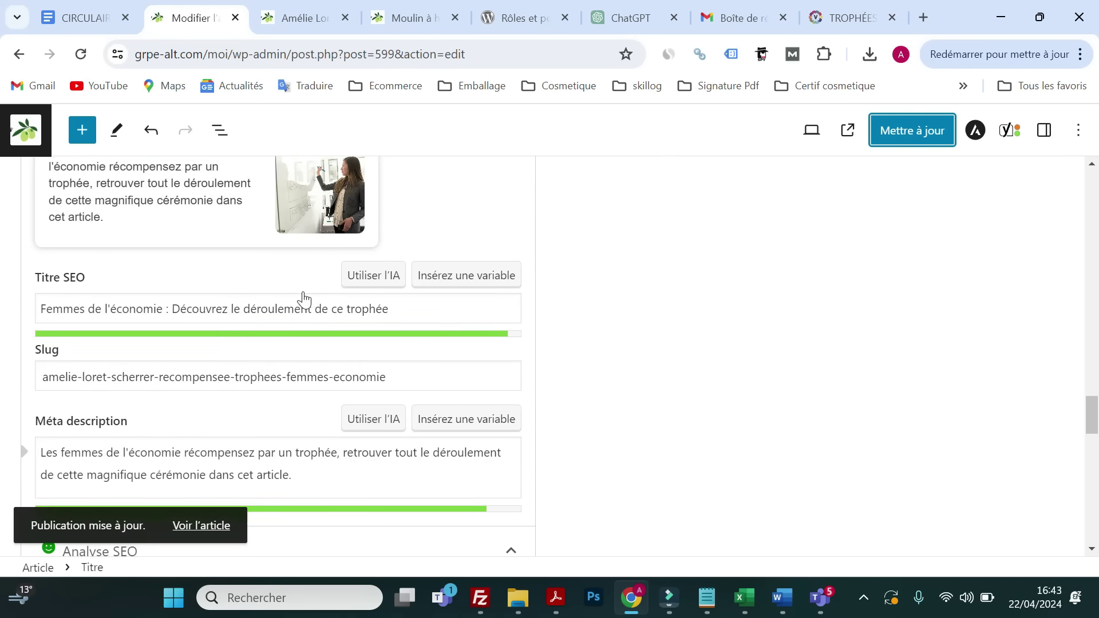
scroll(303, 296, down, 2)
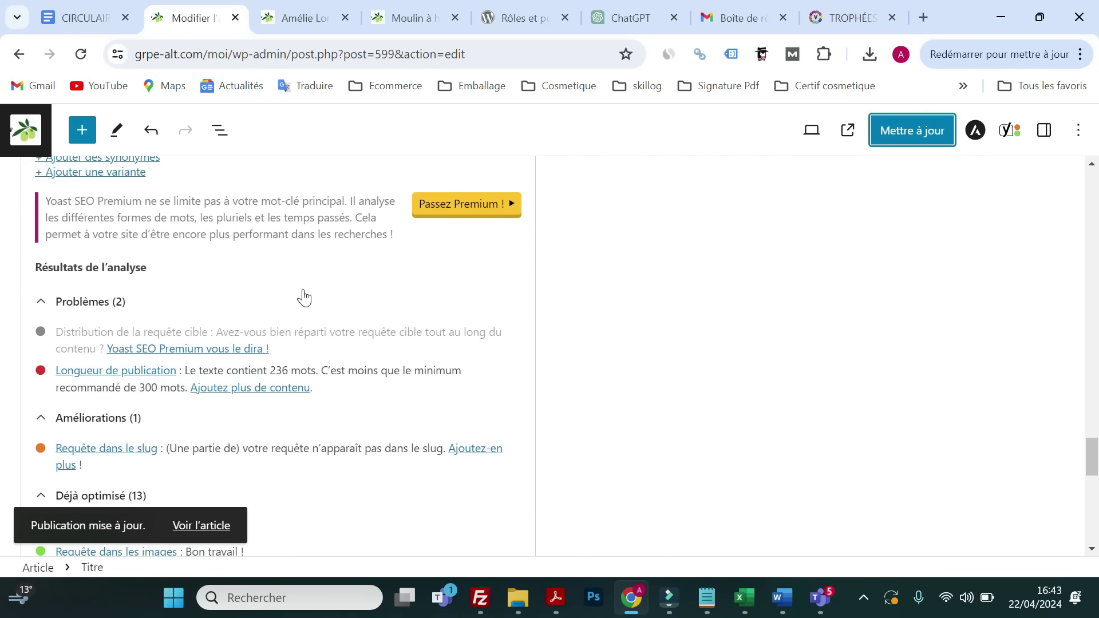
scroll(170, 364, down, 3)
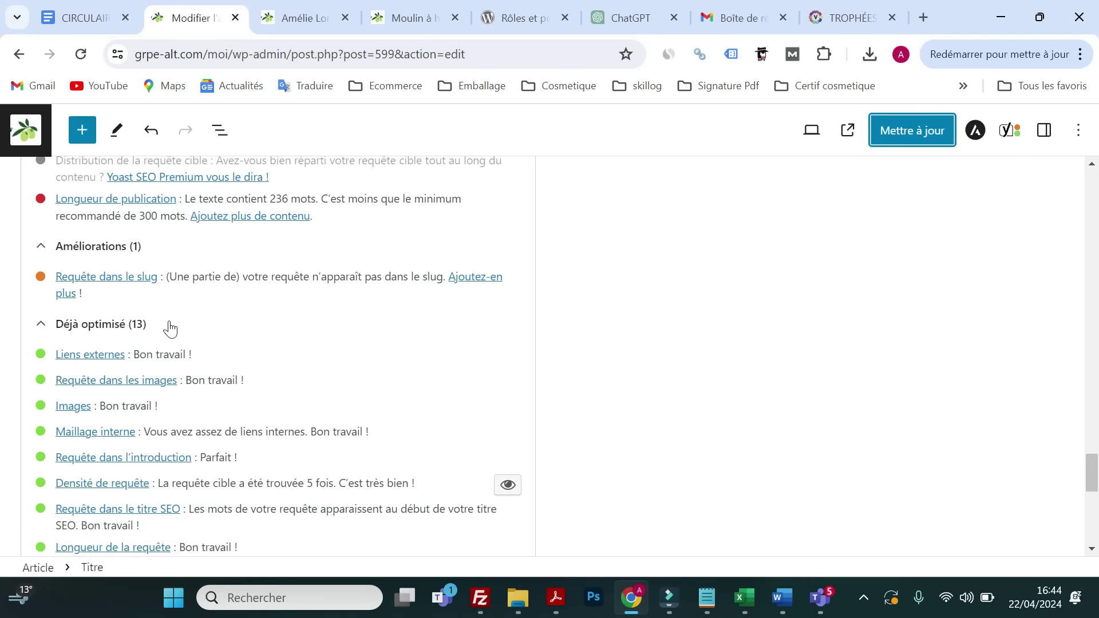
scroll(108, 465, down, 3)
scroll(108, 461, down, 2)
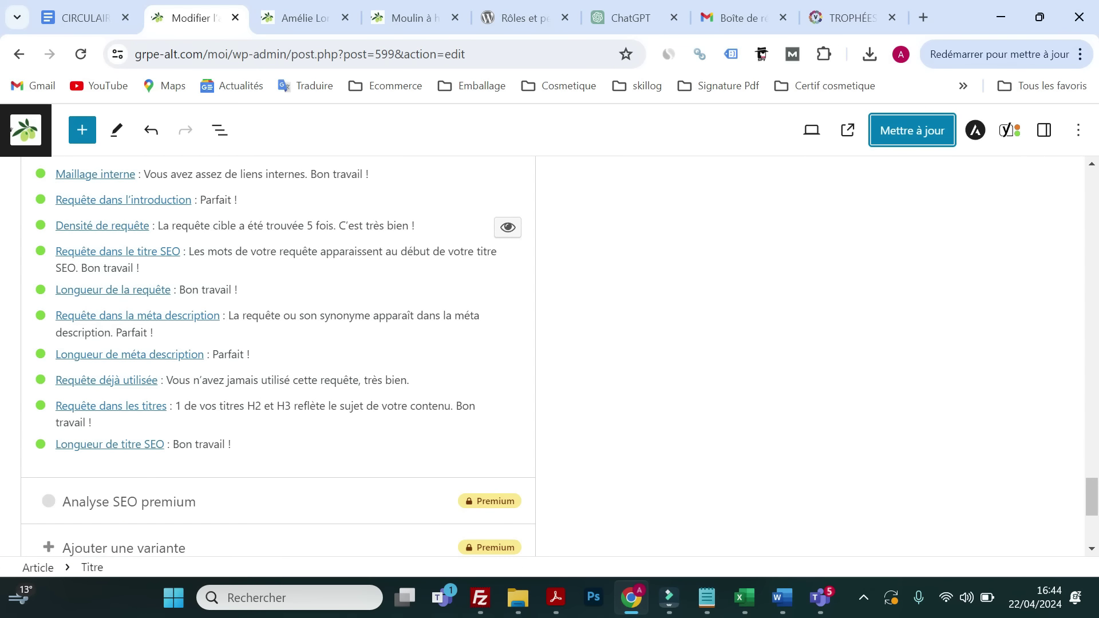
scroll(278, 356, up, 10)
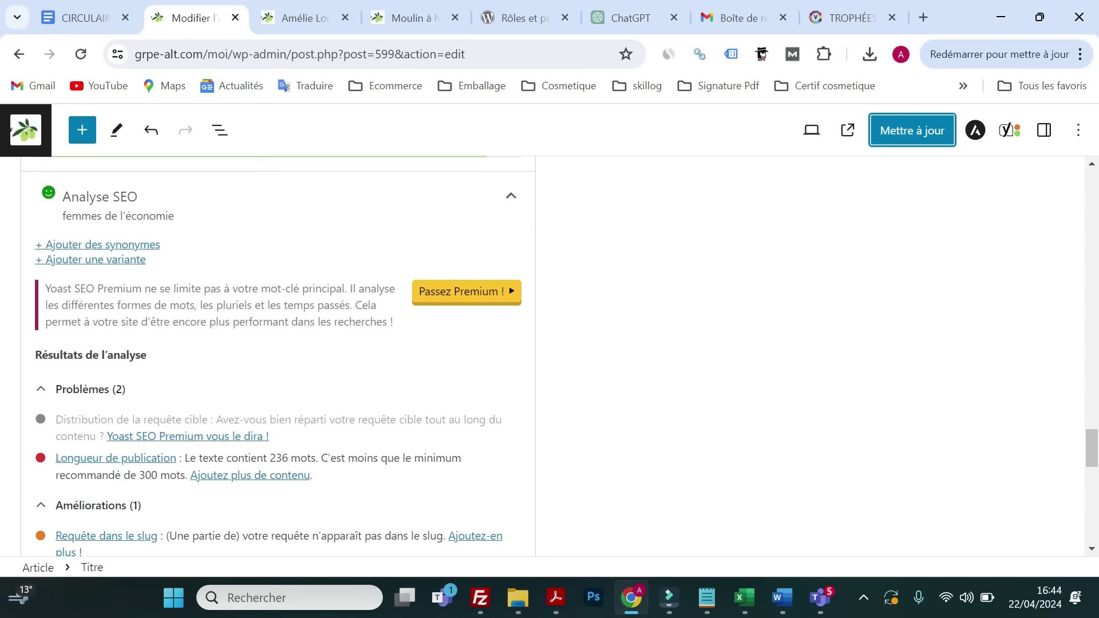
scroll(336, 414, down, 5)
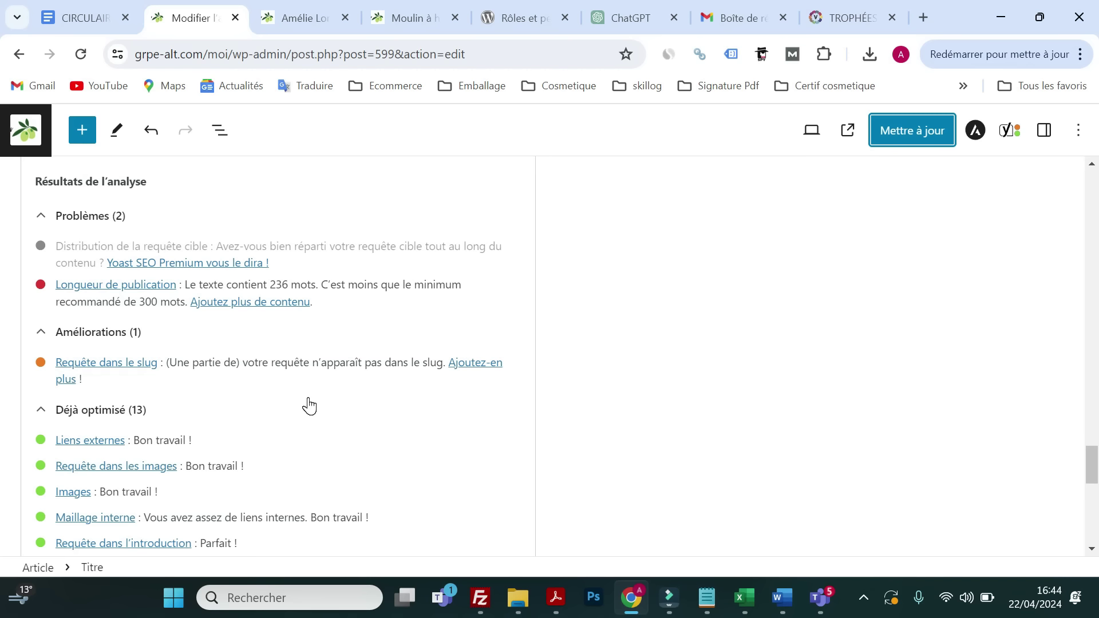
click(738, 18)
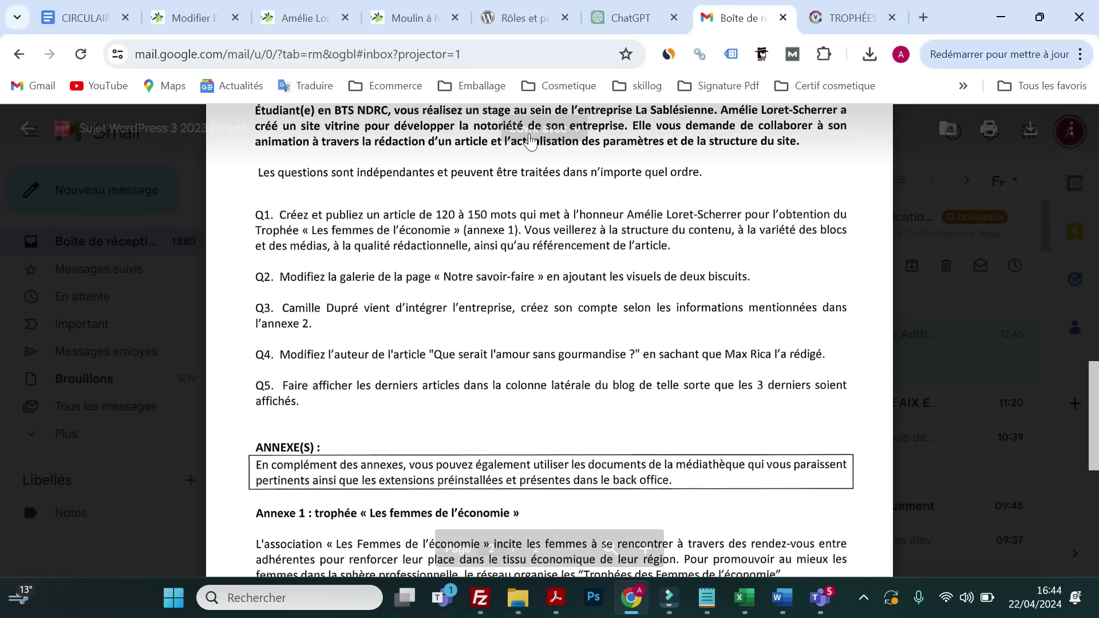
click(182, 18)
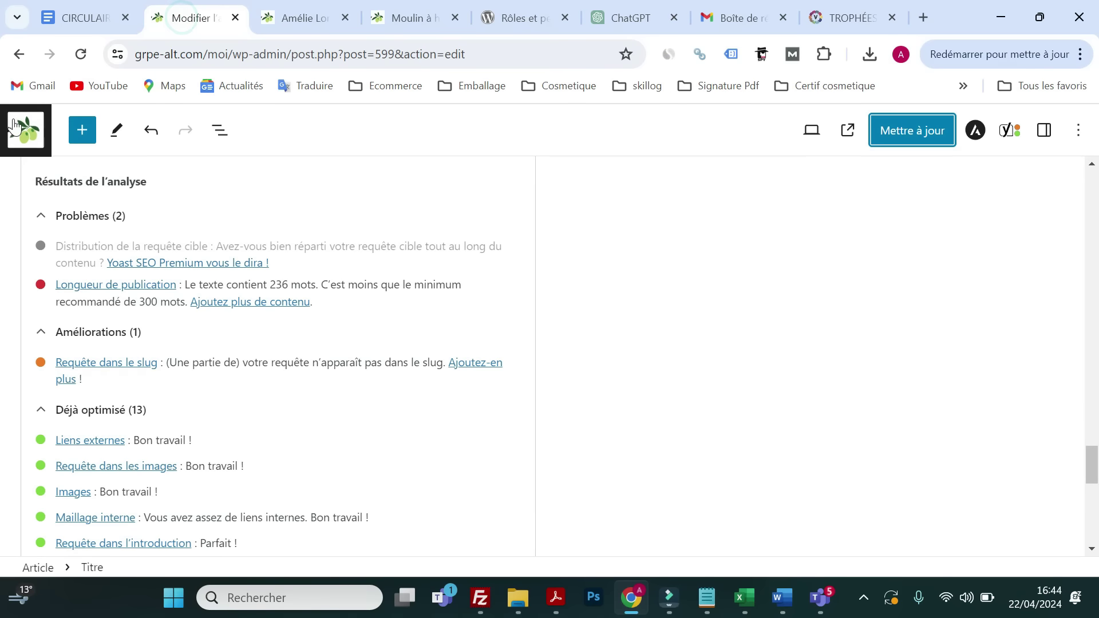
- Leave the editor for the posts list and switch to the published article tab
click(25, 130)
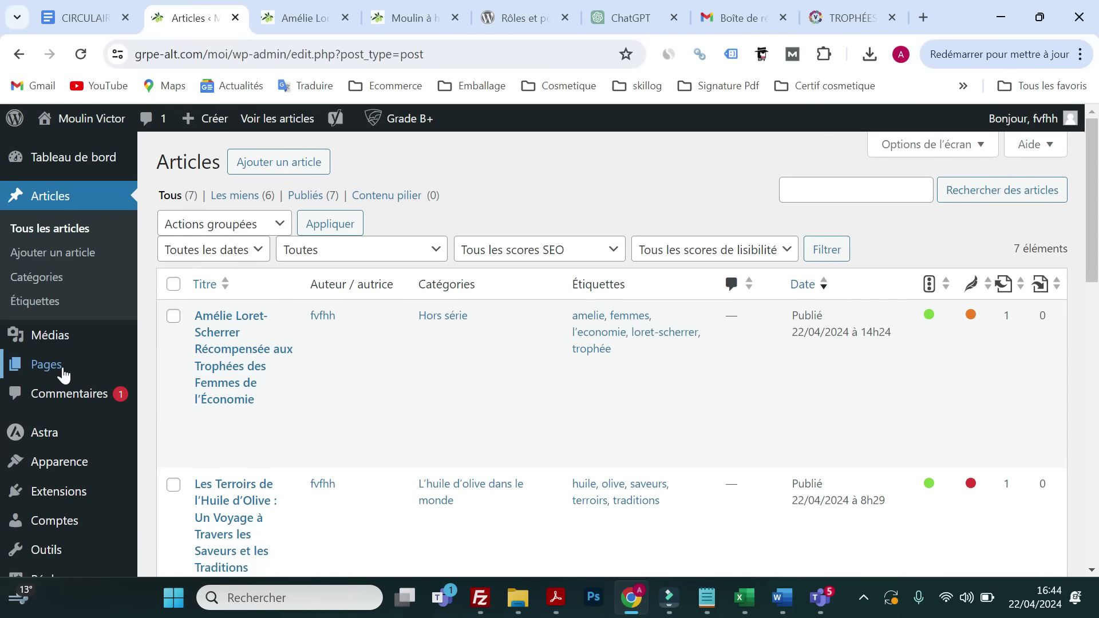
mouse_move(64, 376)
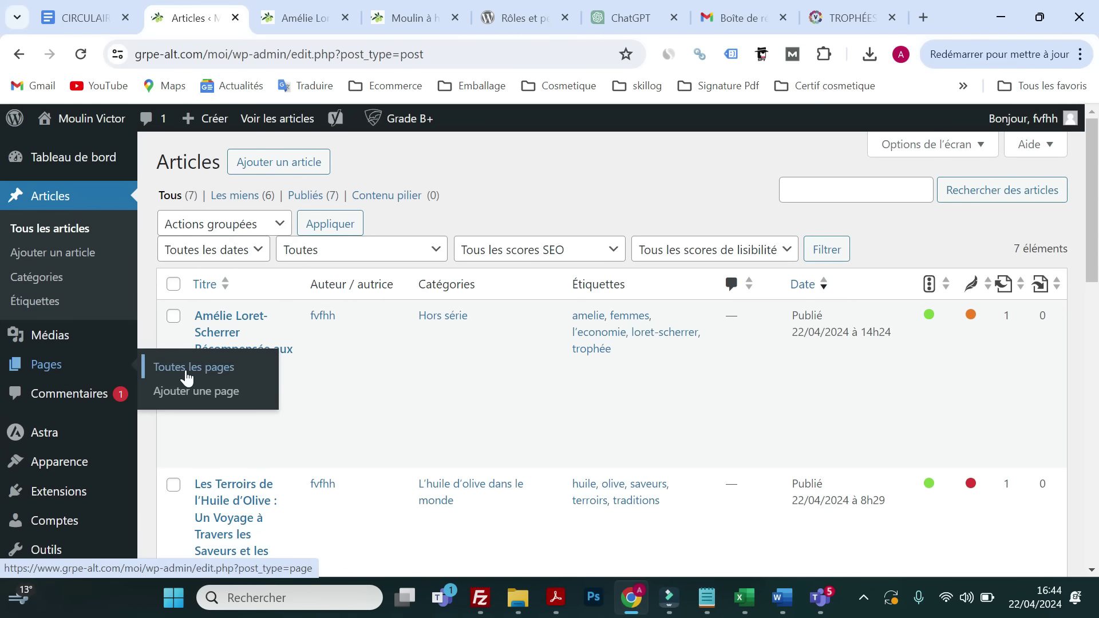
key(ctrl+Tab)
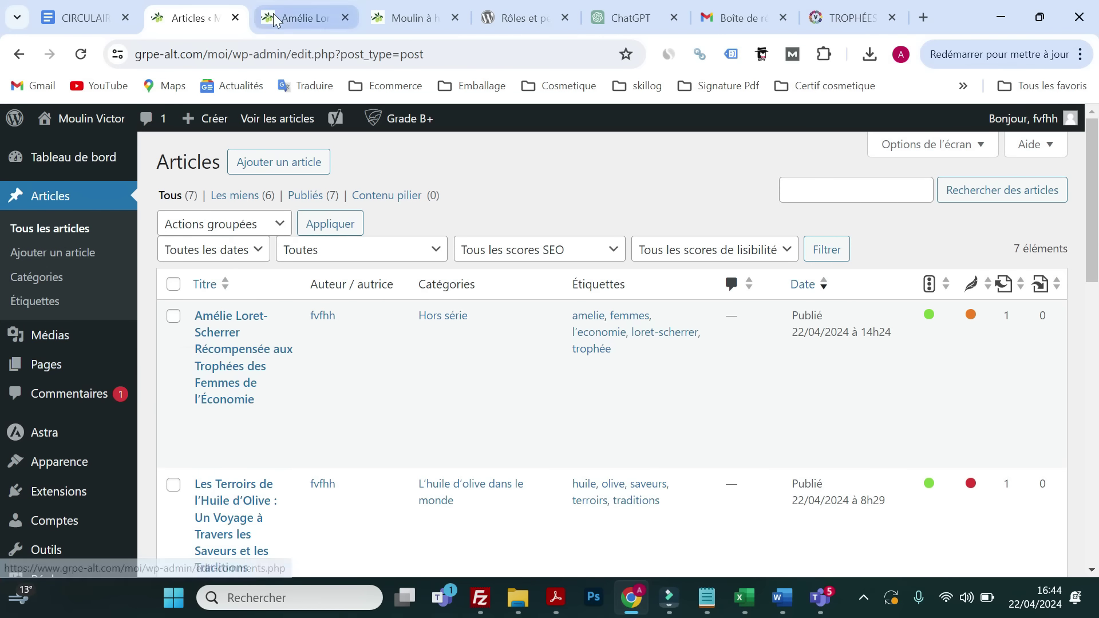
scroll(279, 295, down, 10)
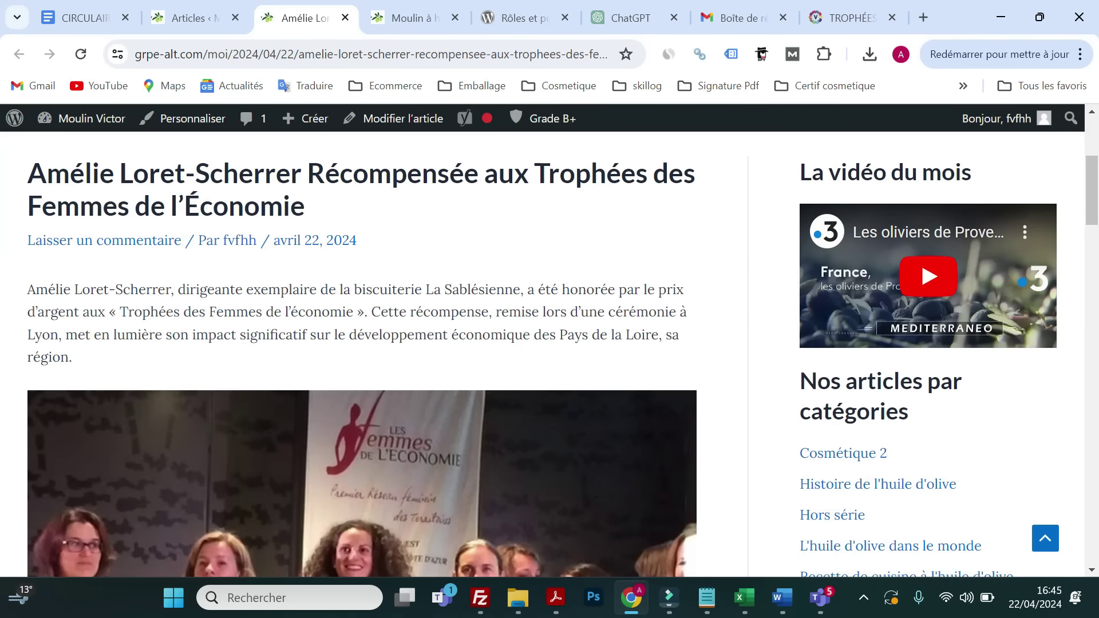
scroll(282, 290, down, 15)
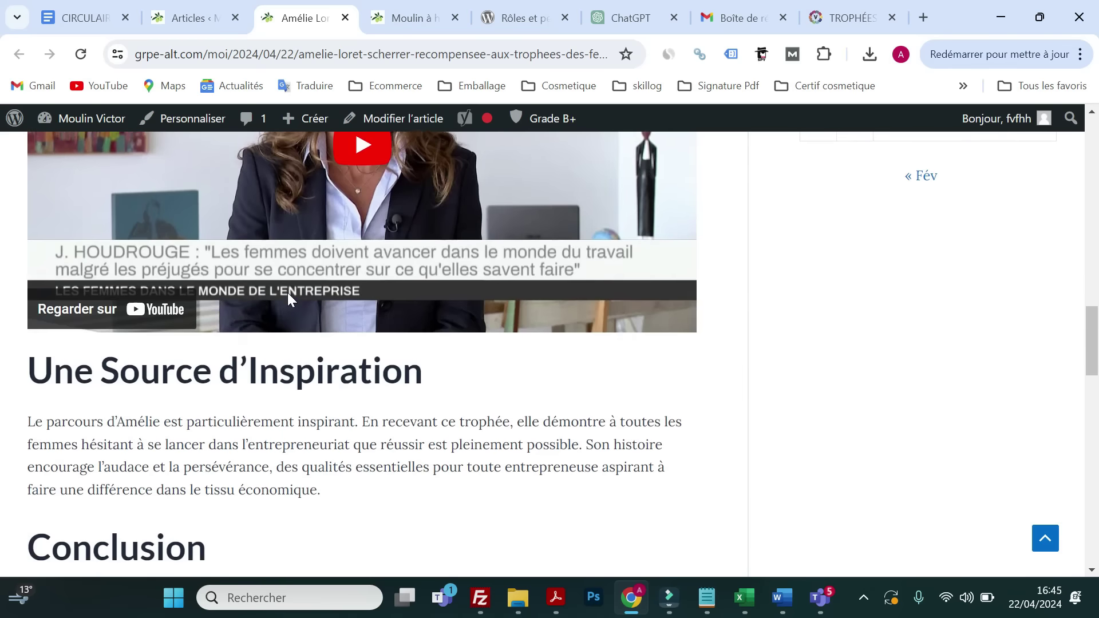
scroll(259, 295, down, 4)
scroll(258, 294, up, 8)
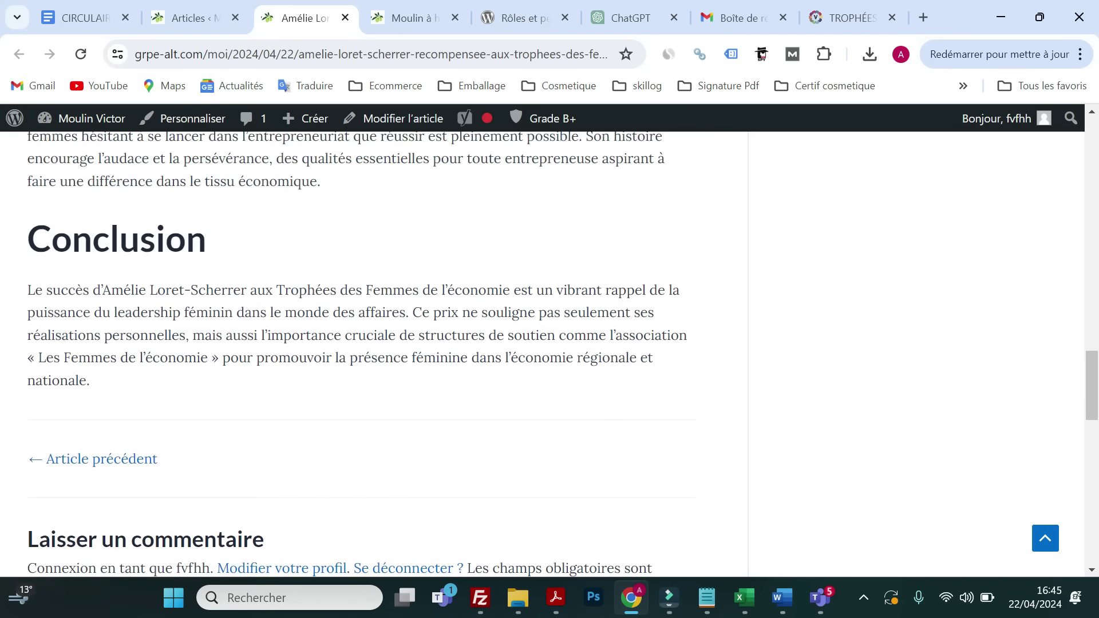
- Reload the live article, check the new heading and centred button, then return to the posts list
click(81, 54)
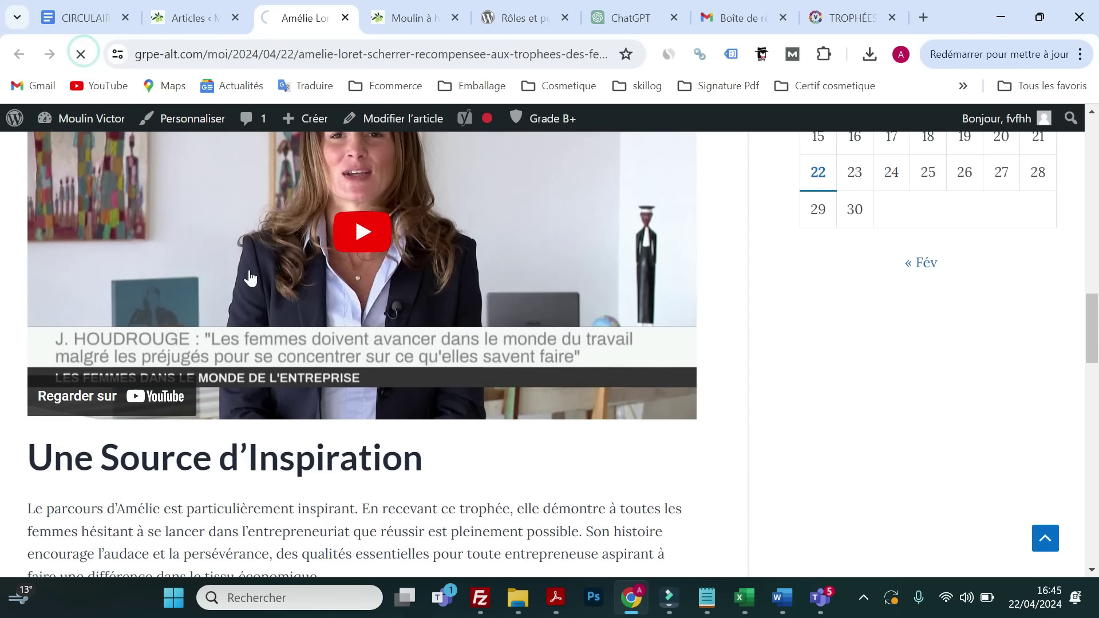
scroll(269, 303, down, 4)
scroll(277, 303, down, 15)
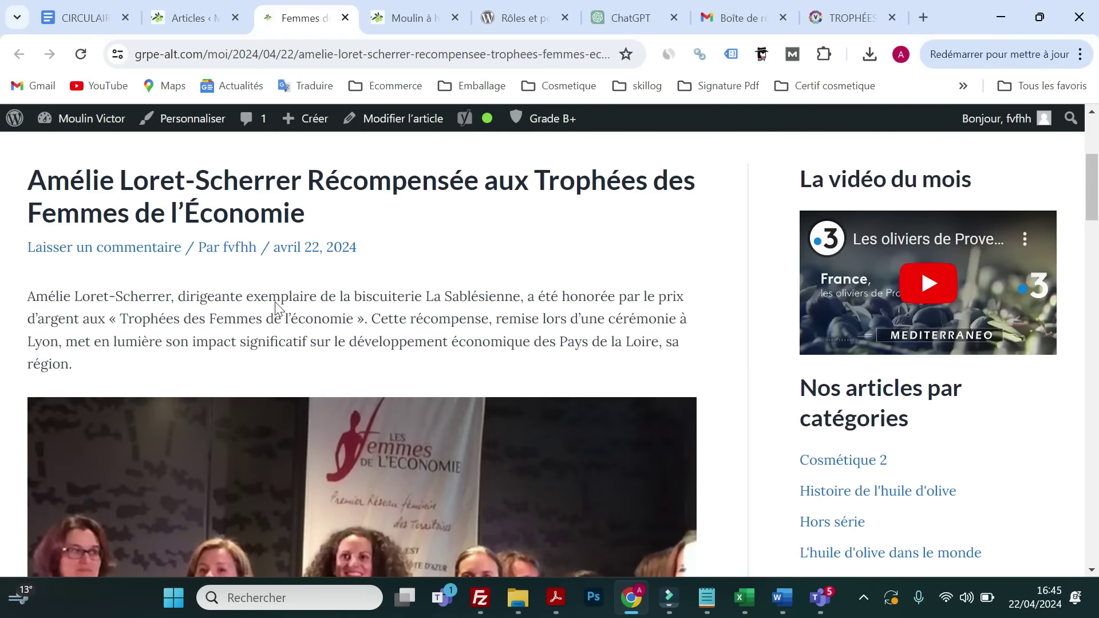
scroll(280, 309, down, 3)
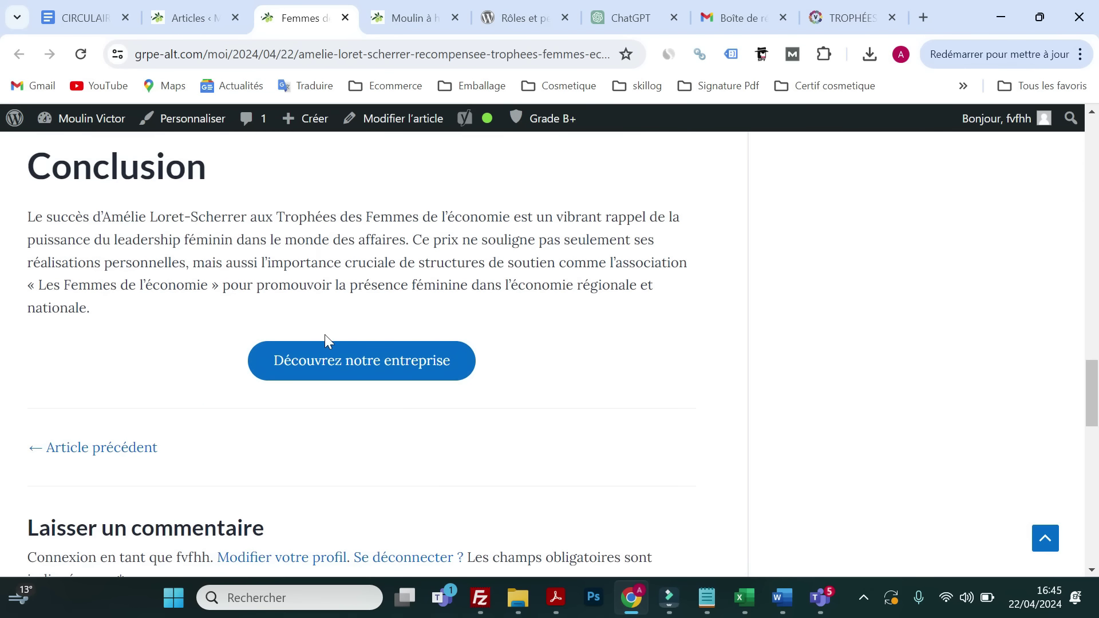
scroll(403, 339, up, 6)
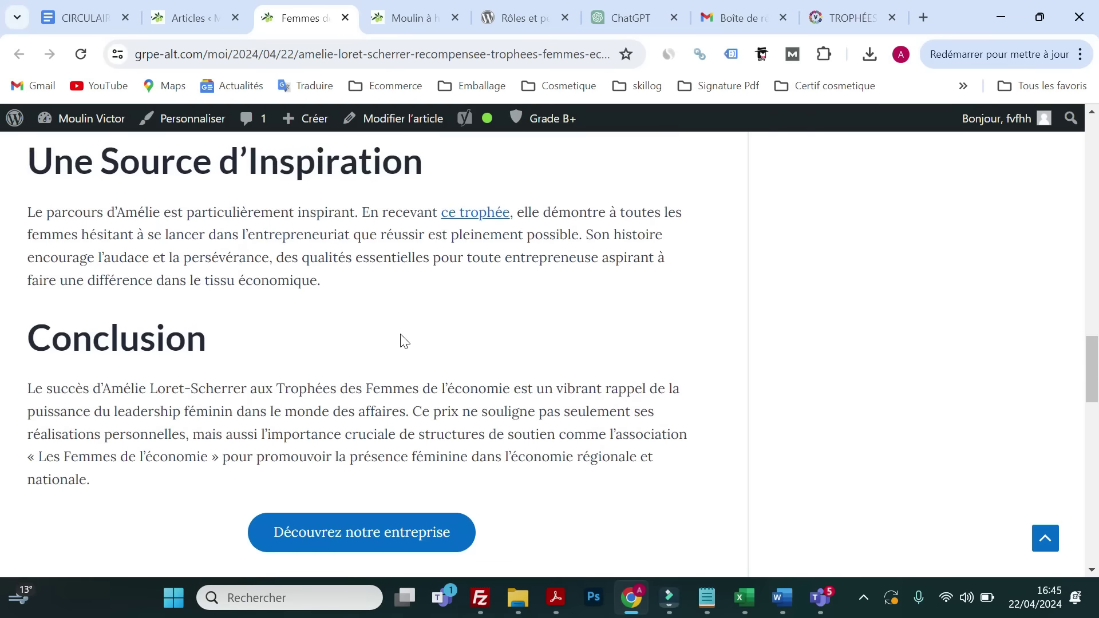
scroll(401, 340, up, 18)
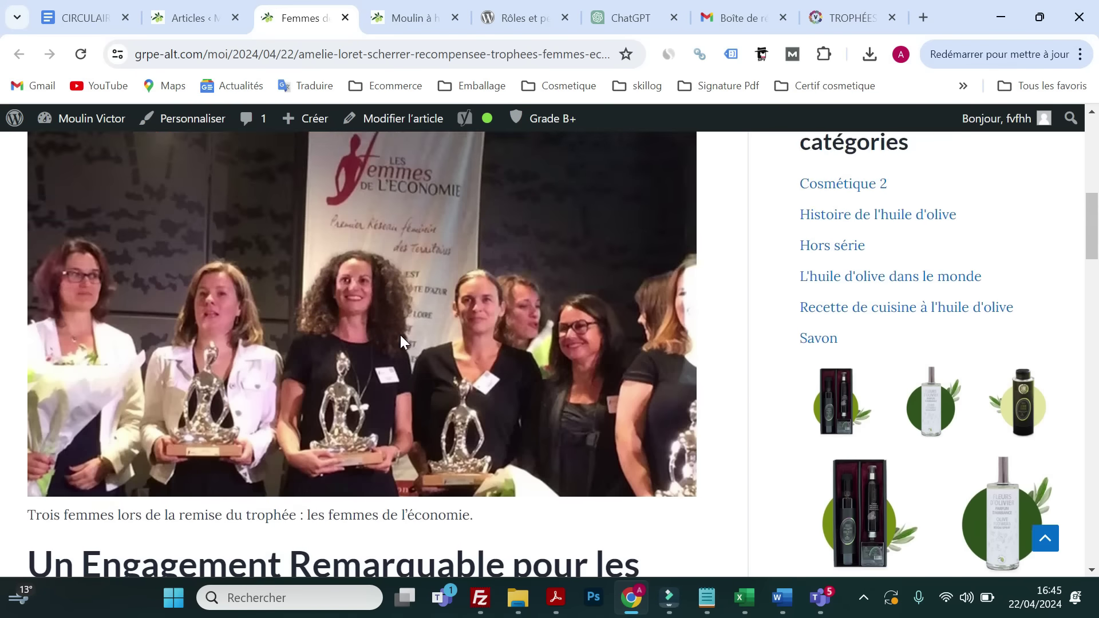
scroll(224, 313, down, 10)
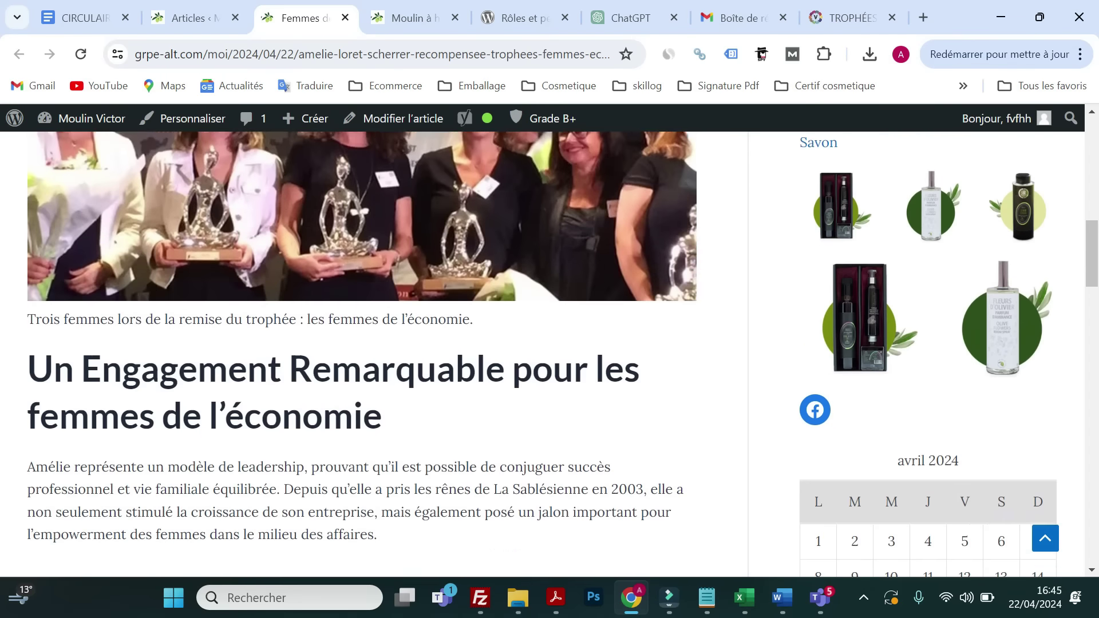
scroll(263, 309, down, 4)
scroll(264, 309, up, 9)
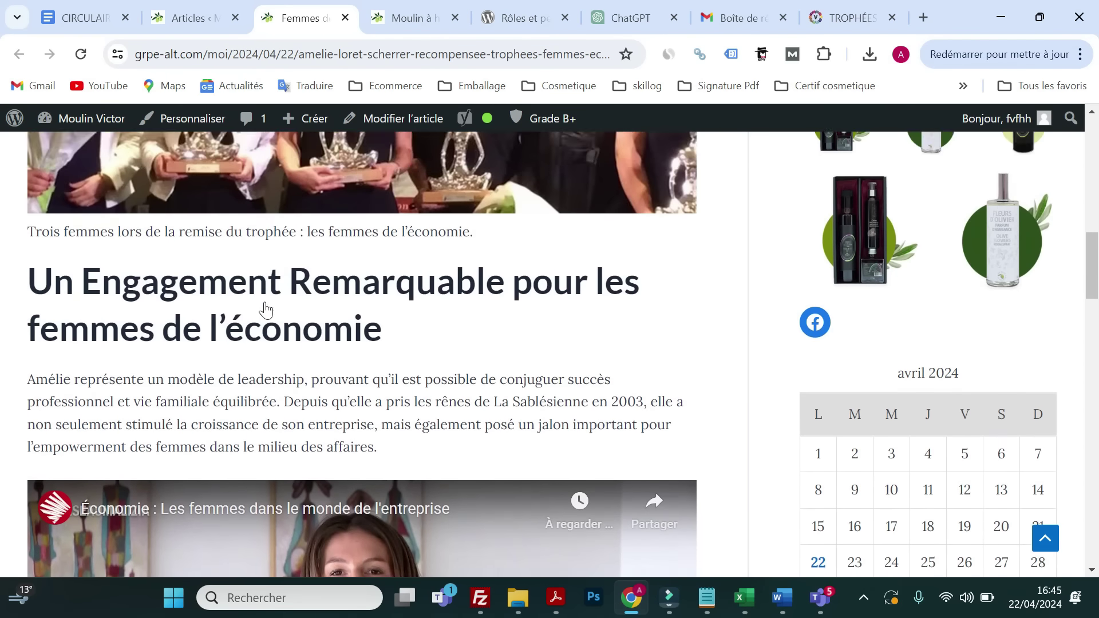
scroll(265, 309, down, 14)
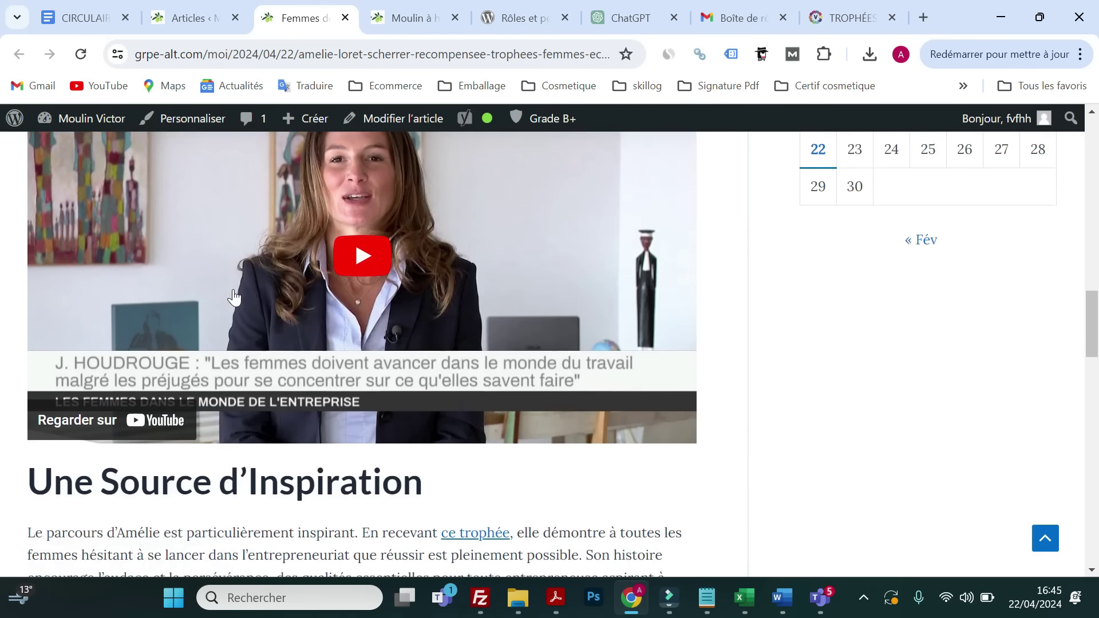
scroll(252, 301, down, 4)
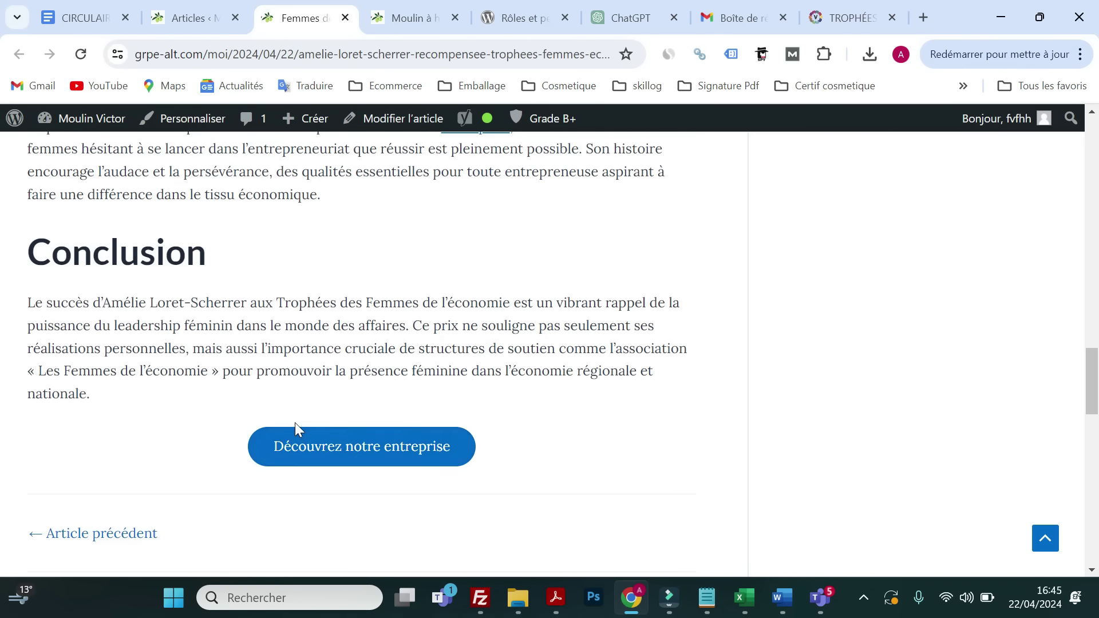
scroll(294, 427, up, 2)
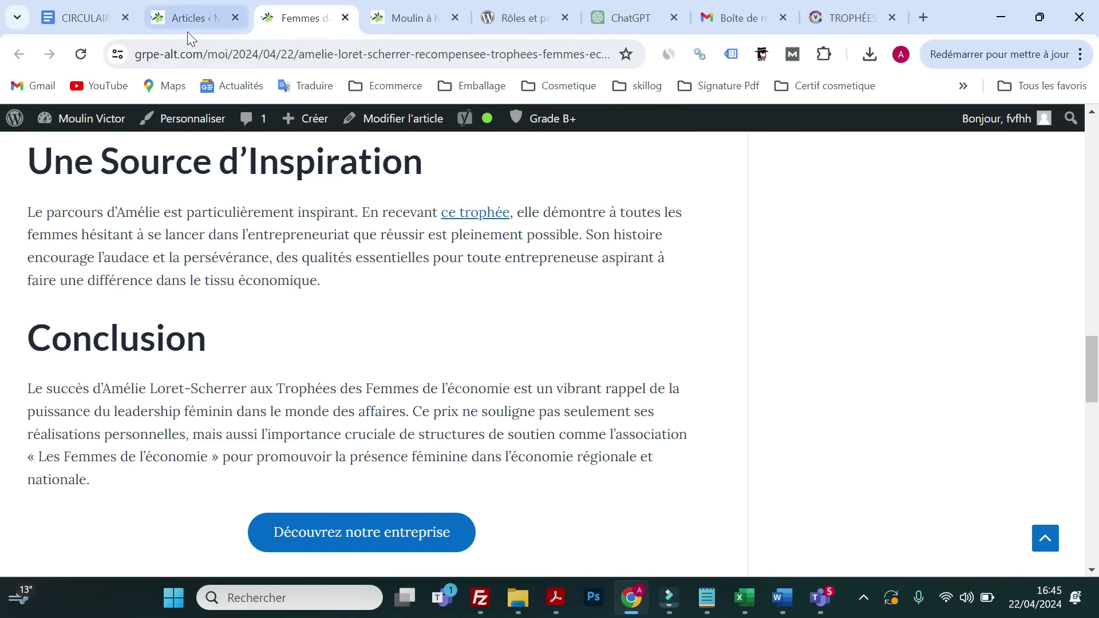
click(187, 30)
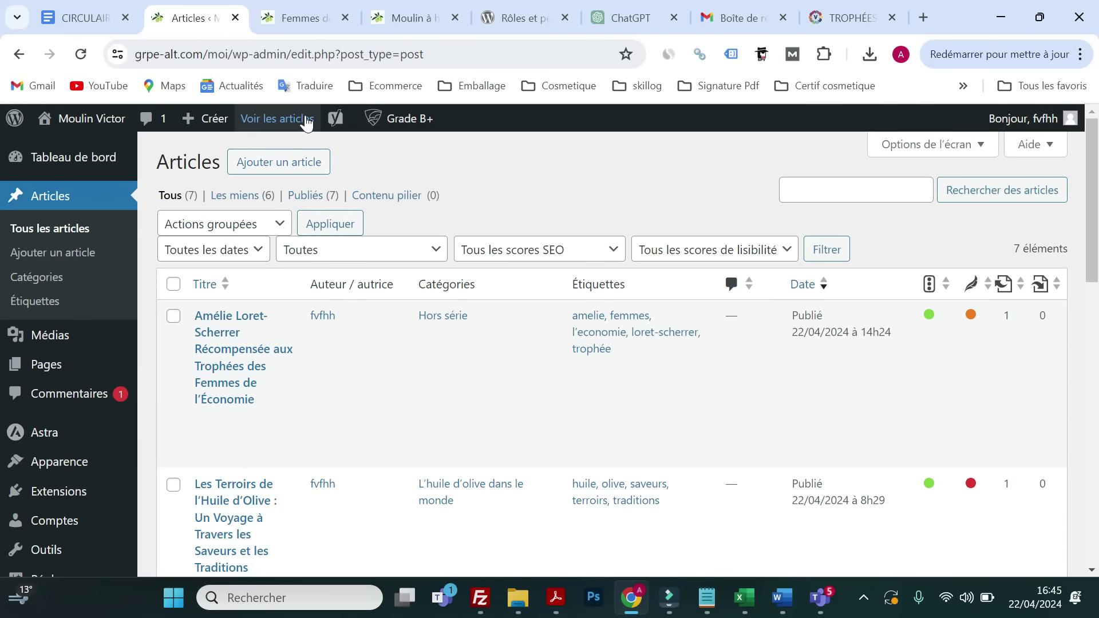
- Check the assignment questions in the PDF, then list the site's 22 pages including Notre savoir faire
click(725, 18)
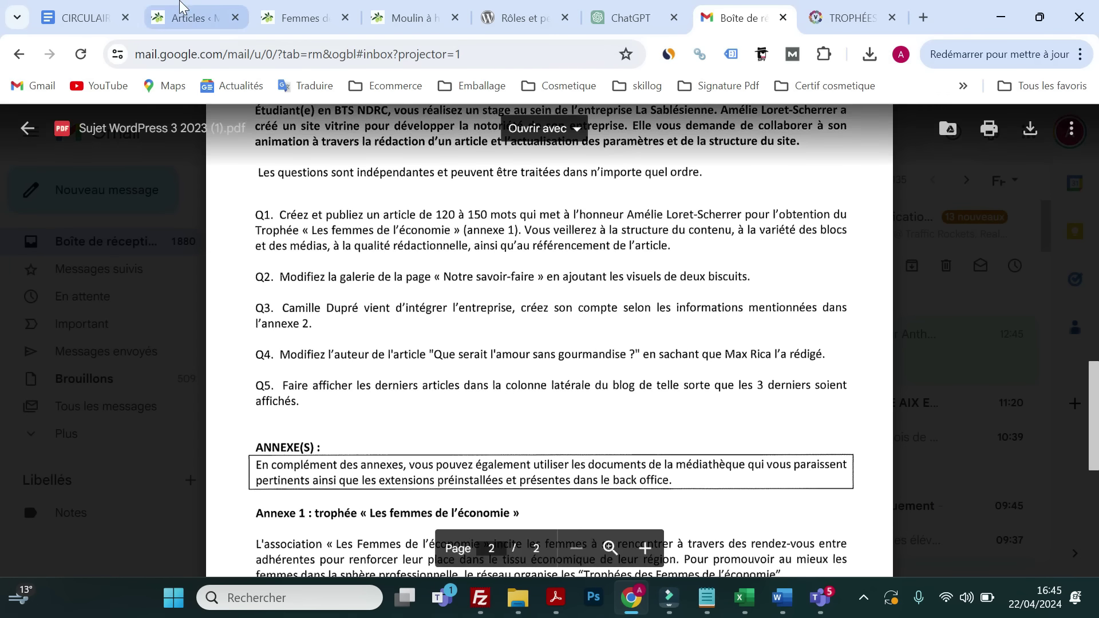
click(188, 18)
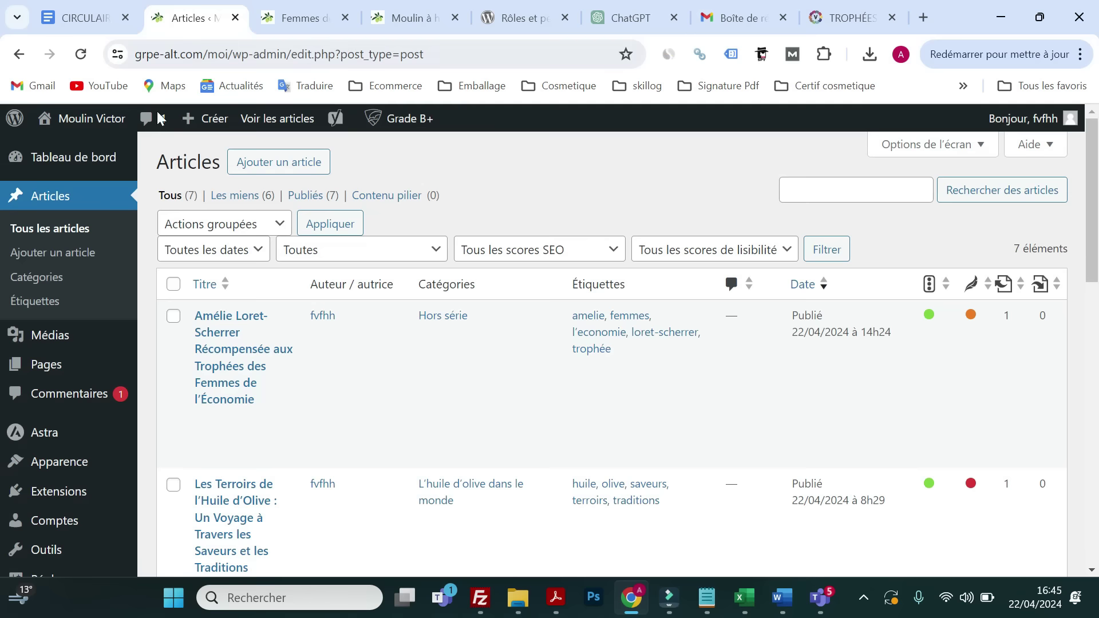
click(51, 361)
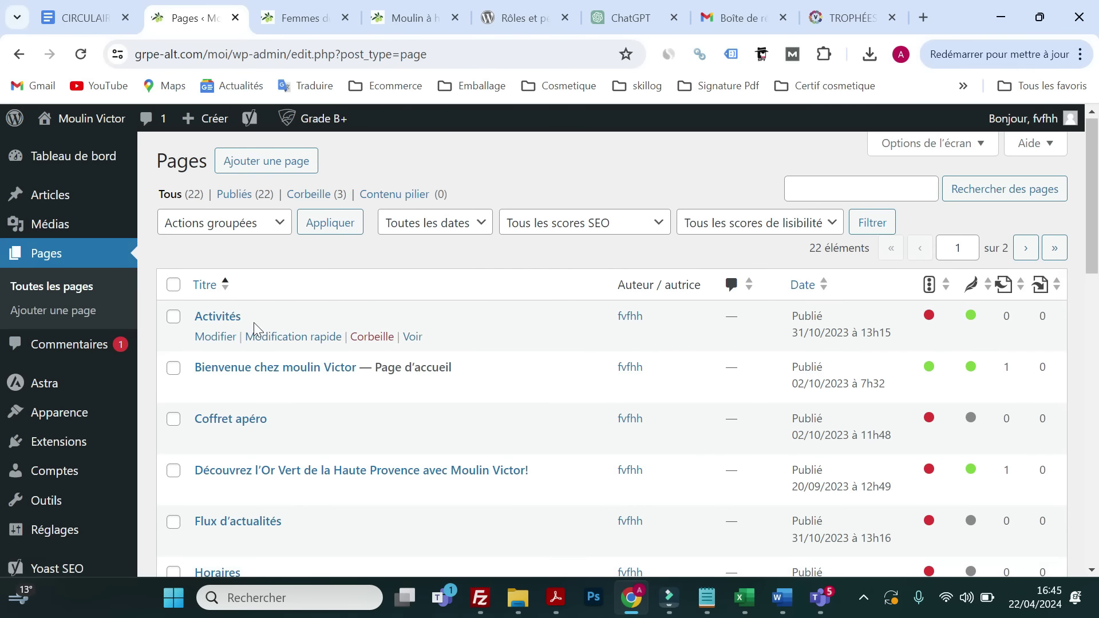
scroll(252, 329, down, 8)
scroll(300, 357, down, 2)
scroll(300, 357, up, 2)
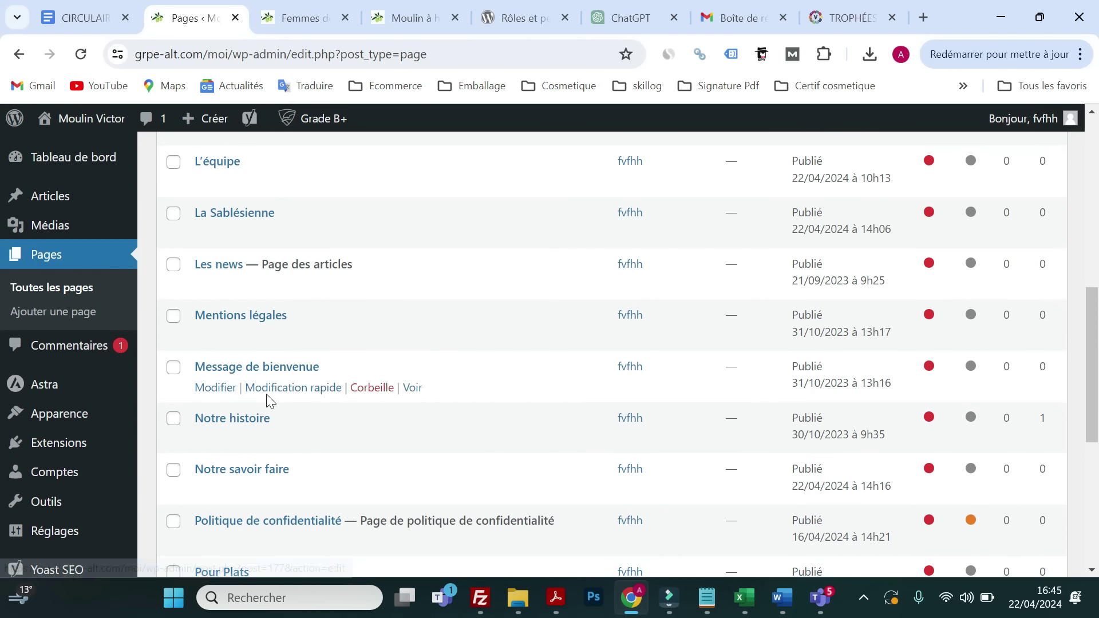
- In the Notre savoir faire page's Gallery block, select the cookie-bowl and blackberry-biscuit photos from Médiathèque
click(224, 491)
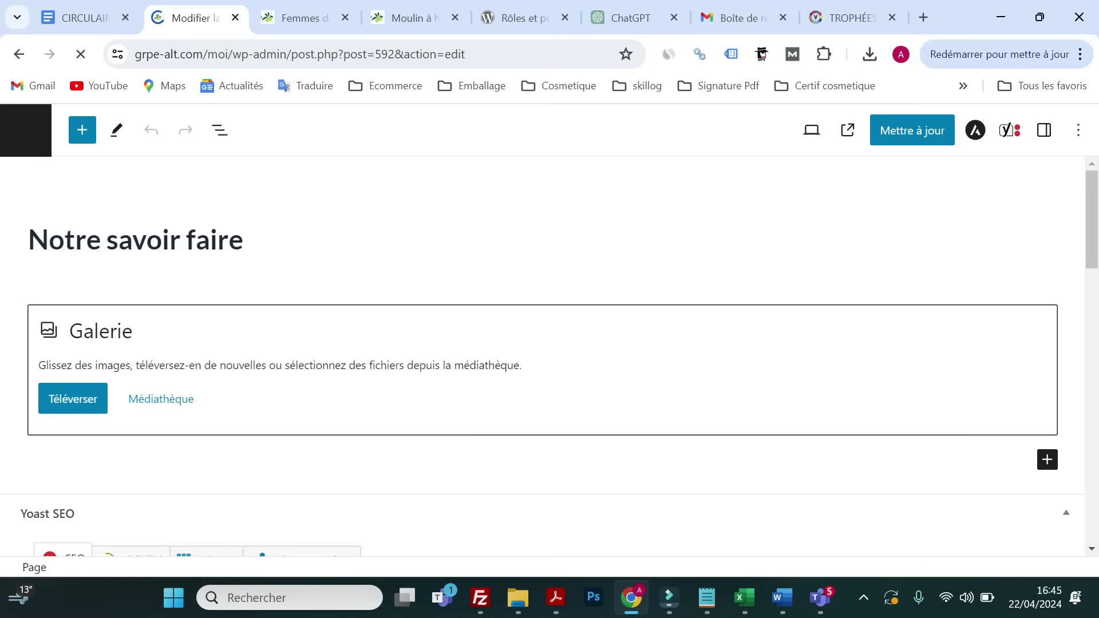
click(159, 407)
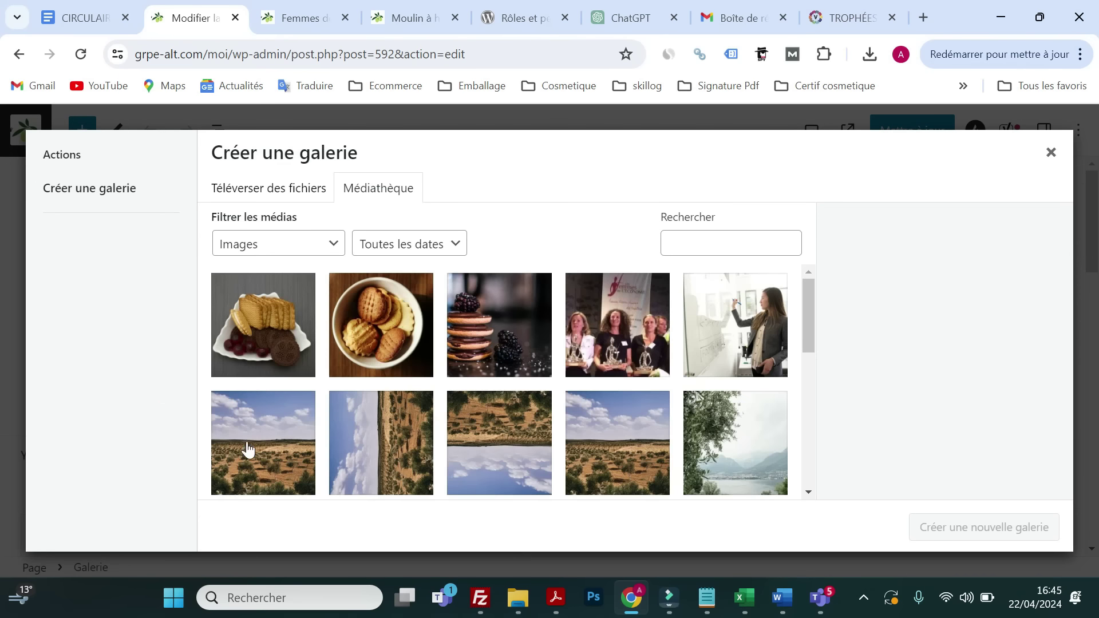
click(375, 353)
click(472, 348)
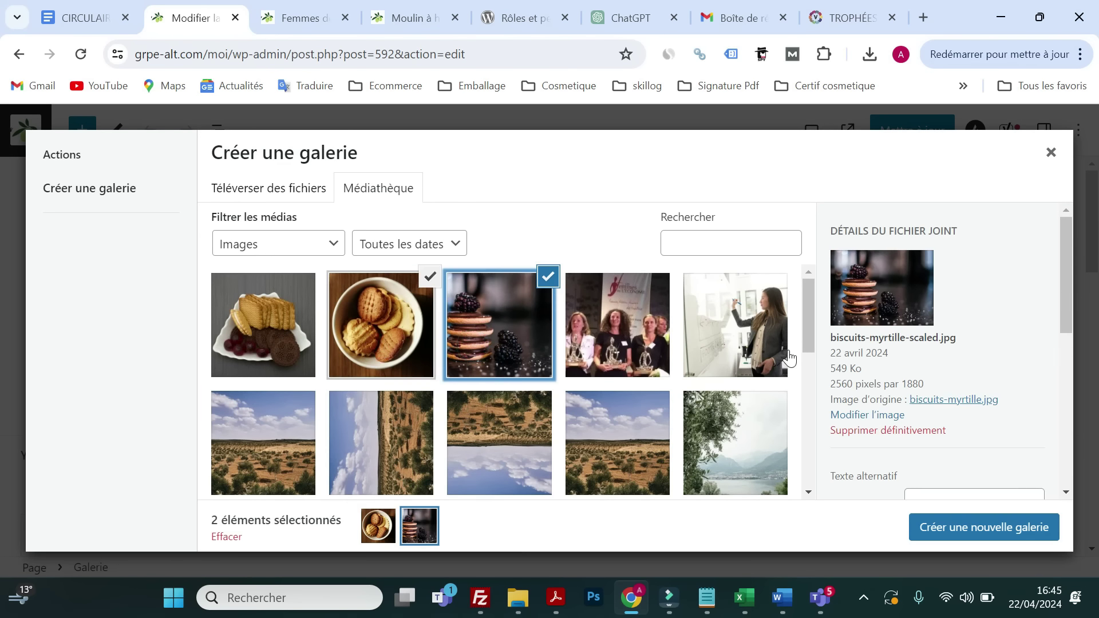
- Review the selected photos' caption and description fields, then create a new gallery from both
scroll(788, 358, down, 3)
scroll(909, 347, down, 3)
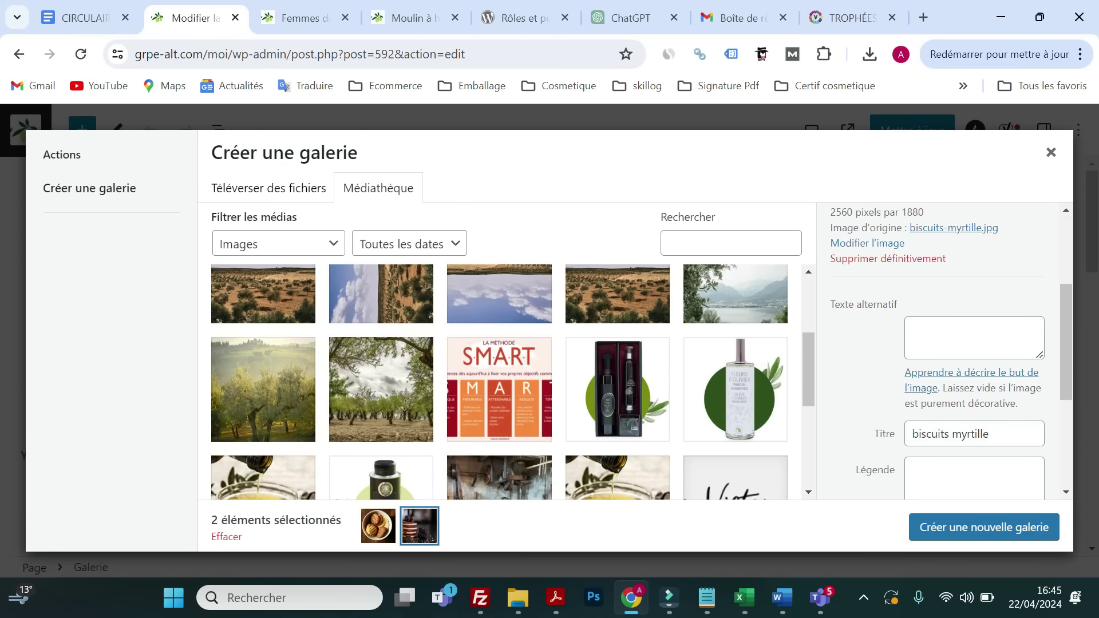
scroll(922, 383, down, 4)
scroll(922, 375, up, 4)
scroll(921, 289, down, 3)
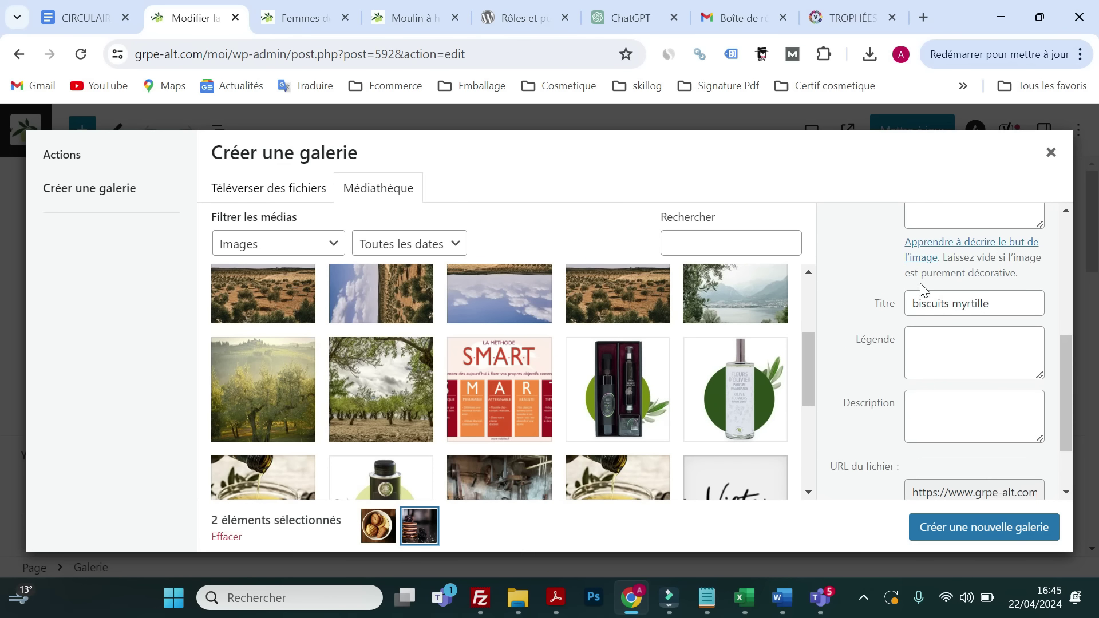
scroll(921, 289, up, 2)
click(950, 438)
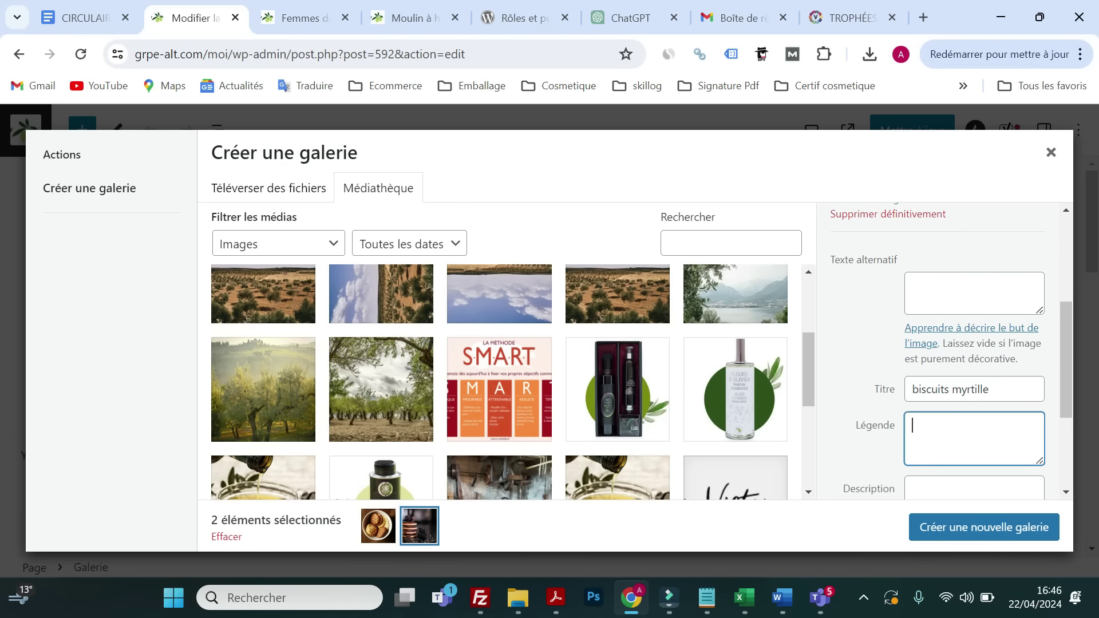
scroll(950, 437, down, 2)
click(950, 438)
scroll(949, 438, down, 2)
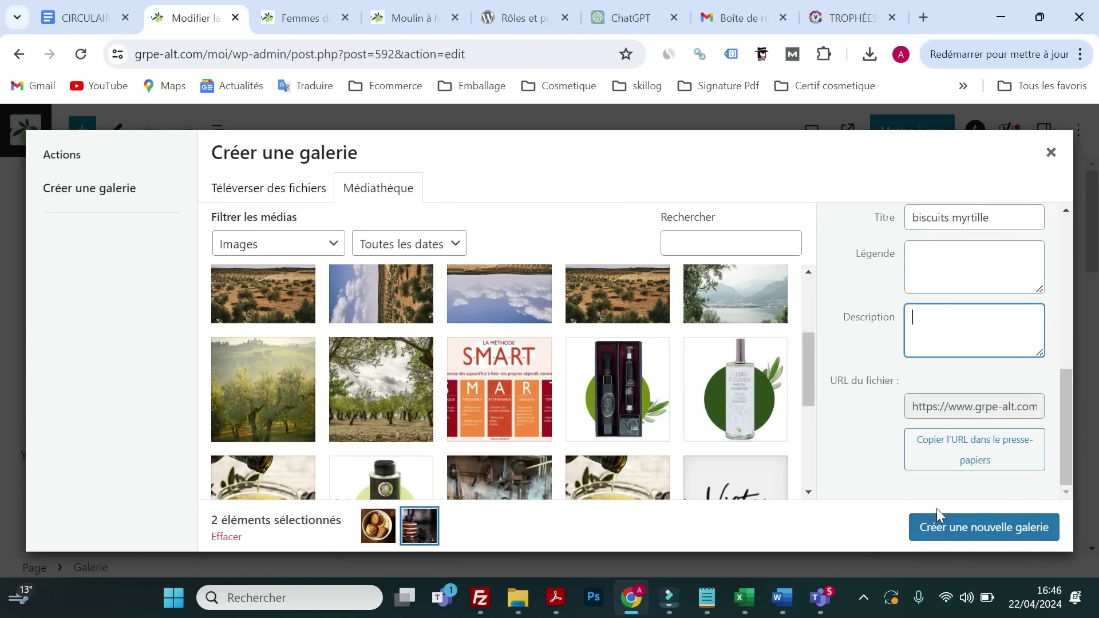
click(942, 535)
click(939, 528)
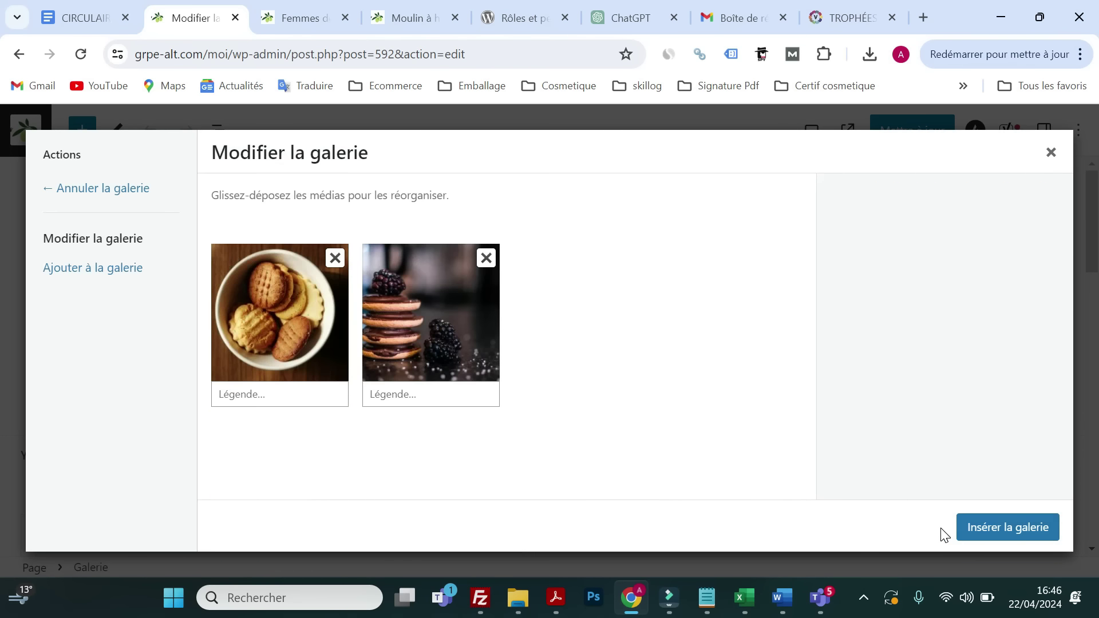
- Insert the two-photo gallery, update the page, check it on the live site, then return to the PDF
click(1005, 527)
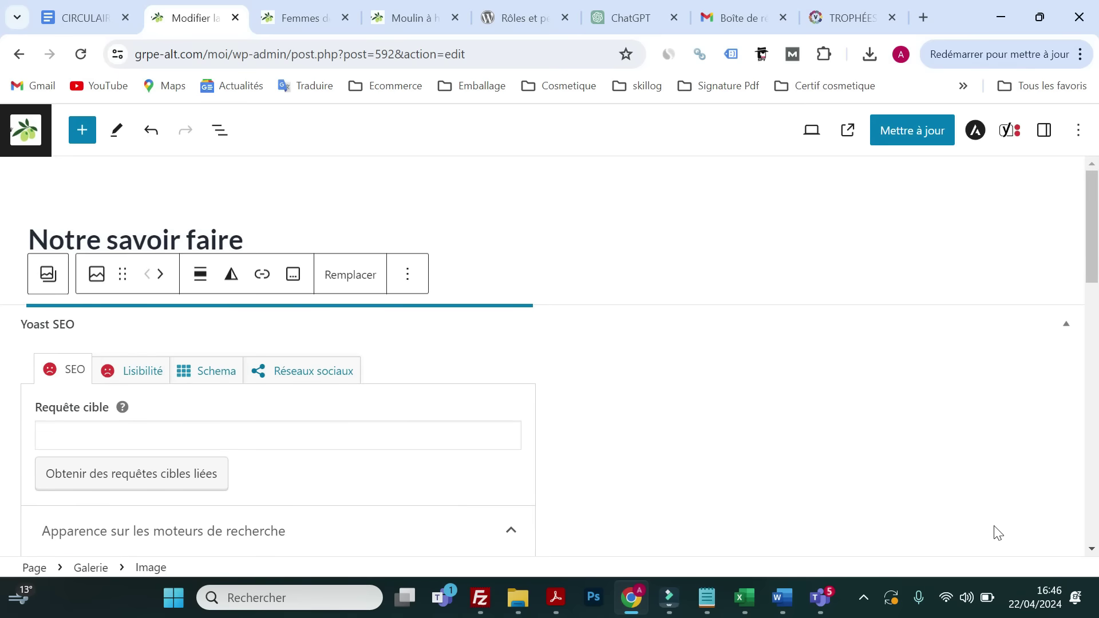
click(913, 135)
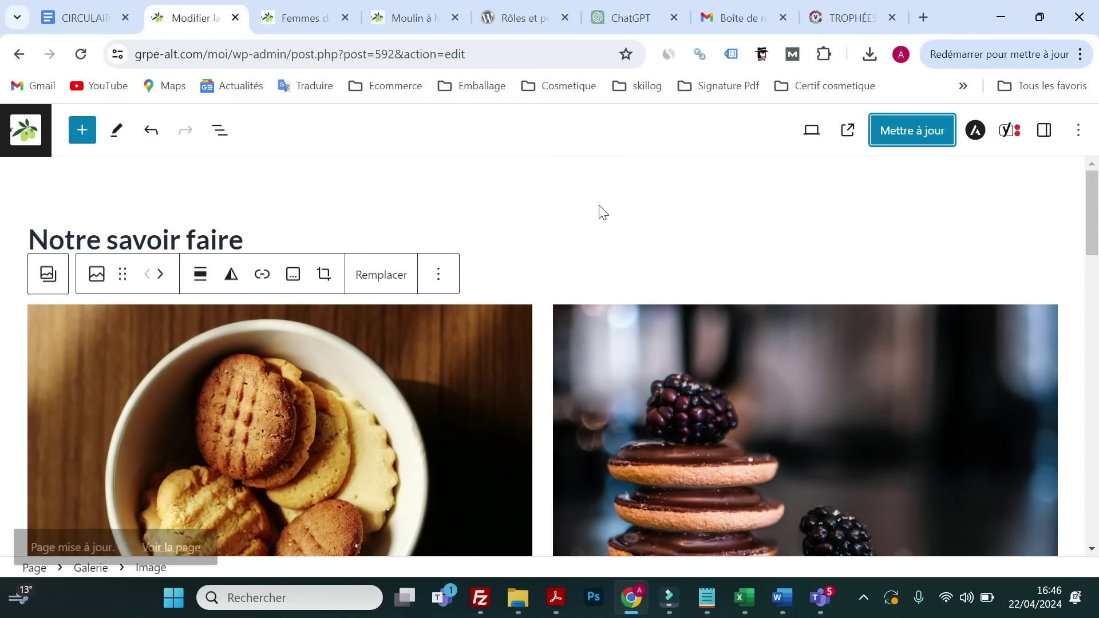
click(847, 139)
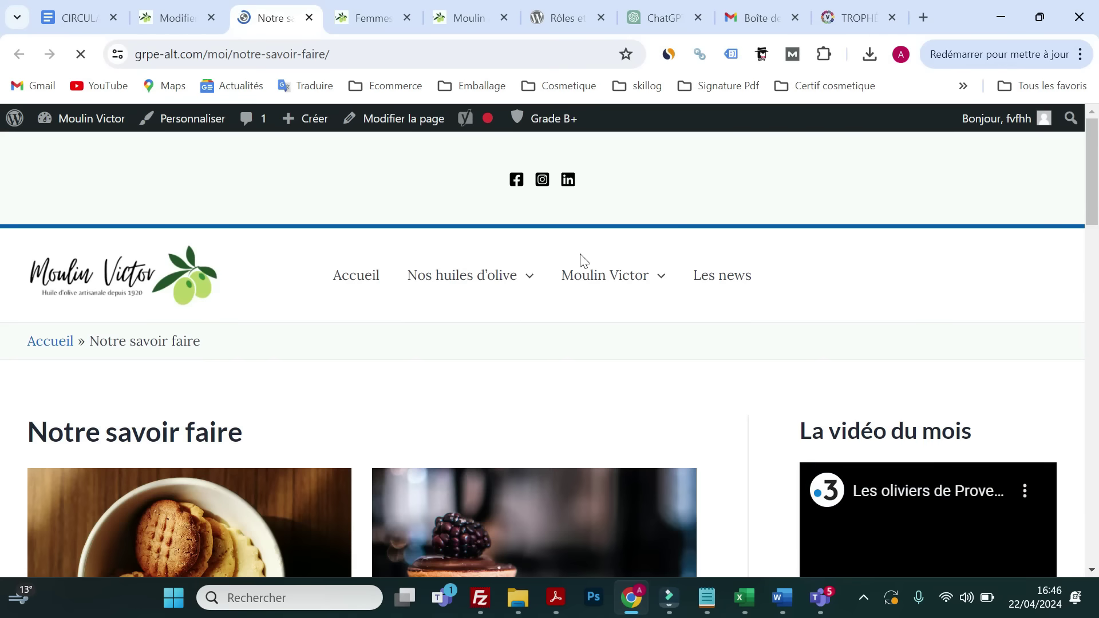
scroll(478, 295, down, 4)
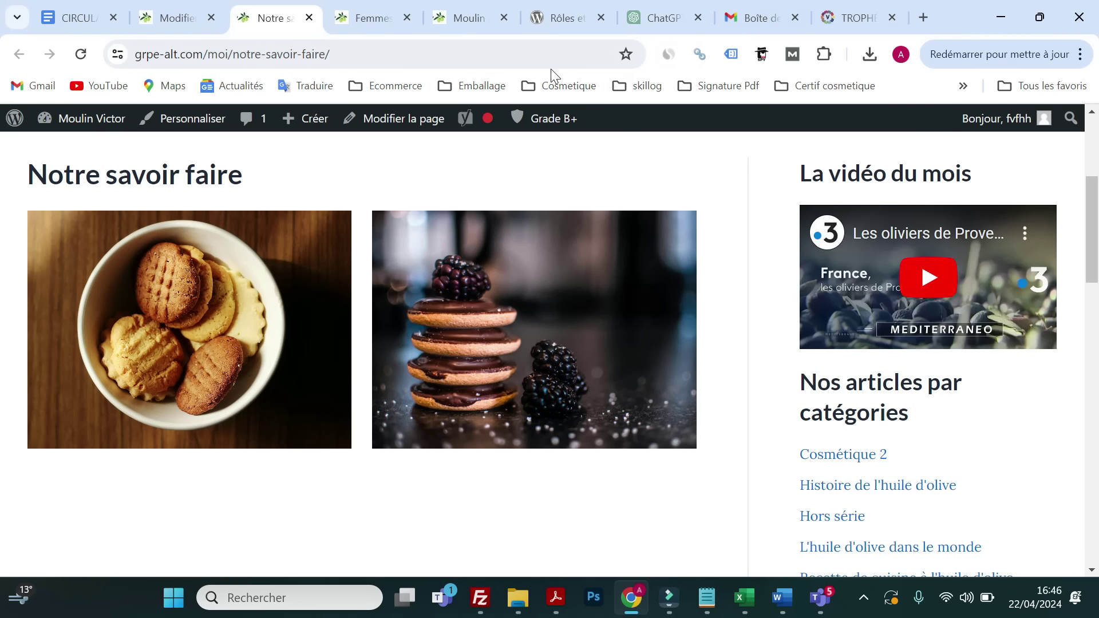
click(753, 18)
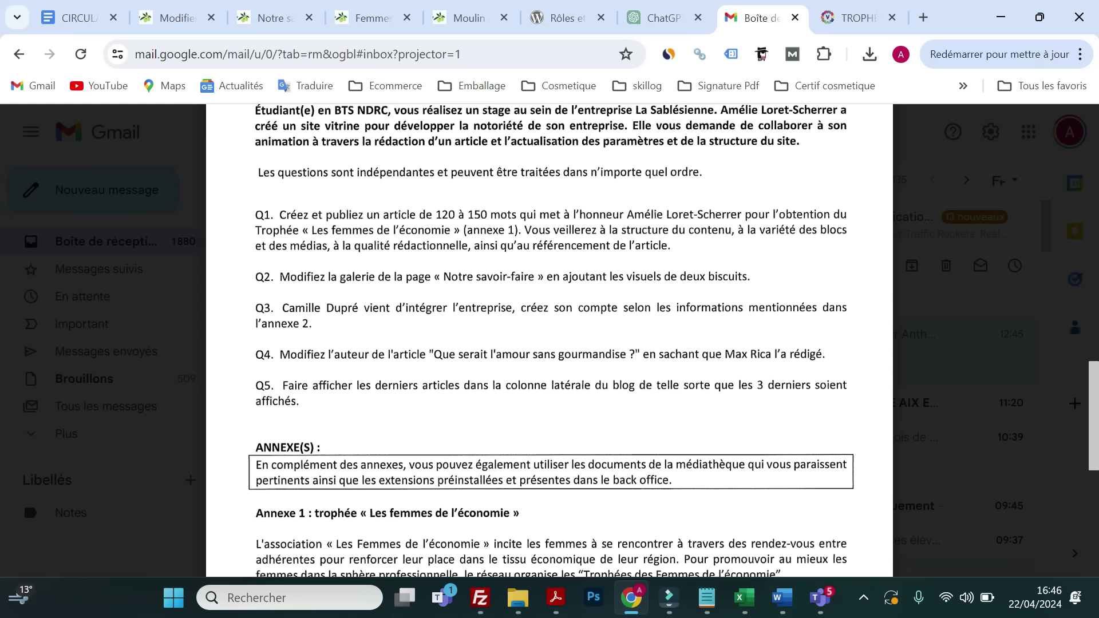
- Leave the page editor and open Comptes > Ajouter un compte
click(171, 18)
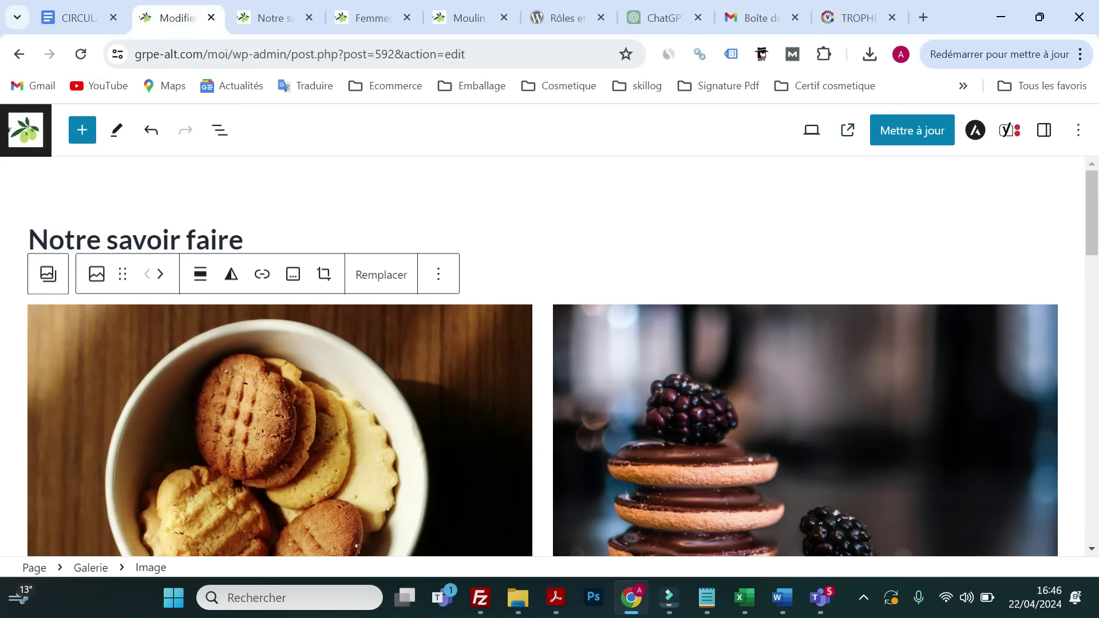
click(24, 131)
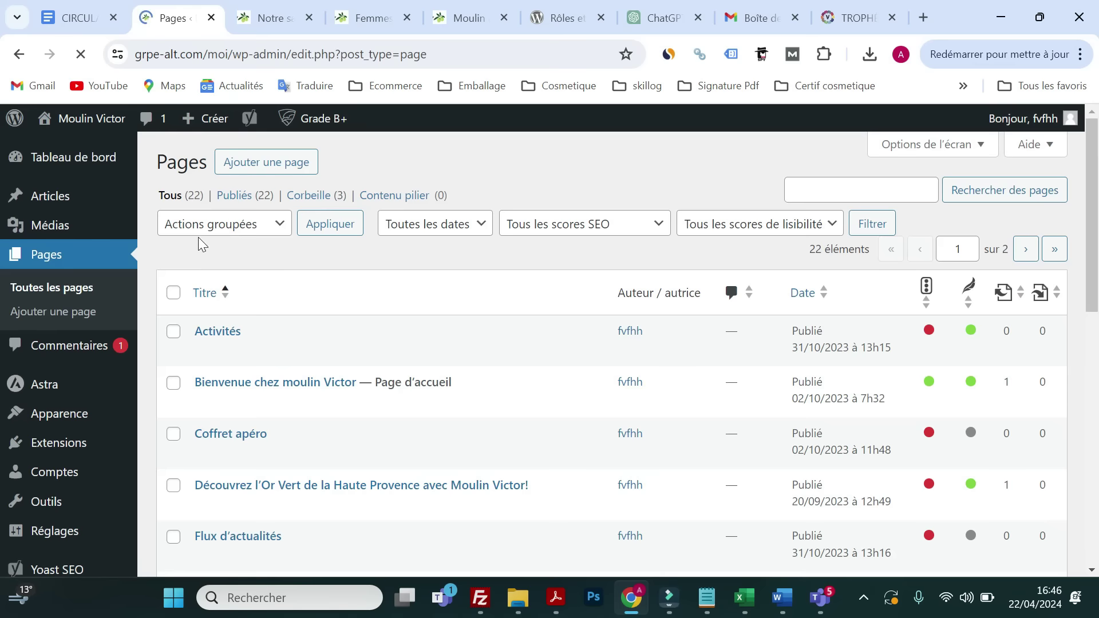
scroll(49, 275, down, 2)
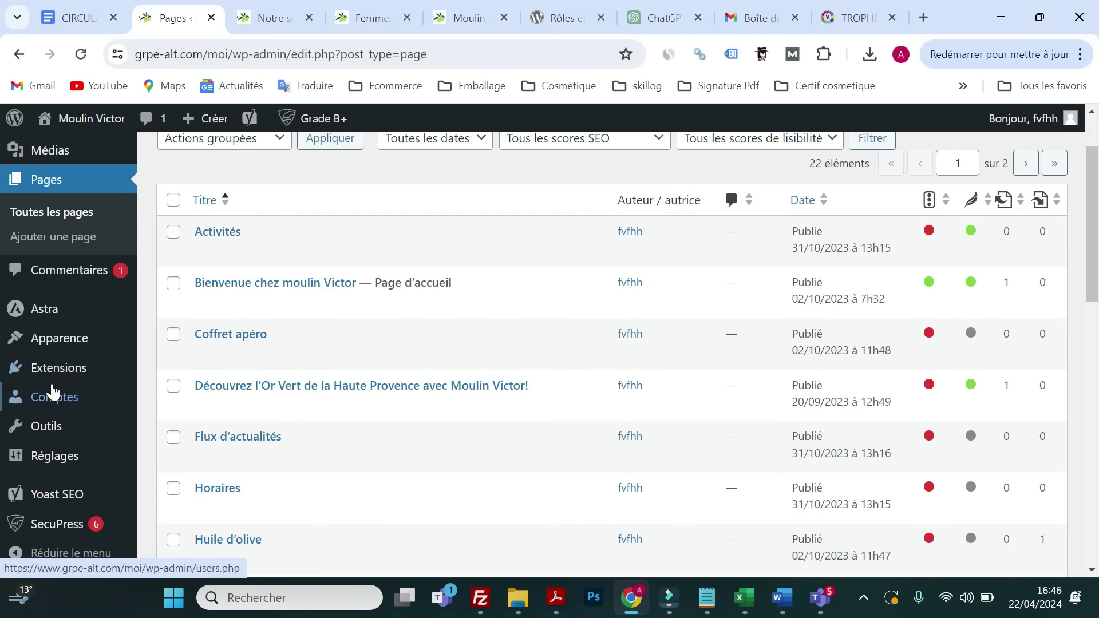
mouse_move(124, 398)
click(180, 425)
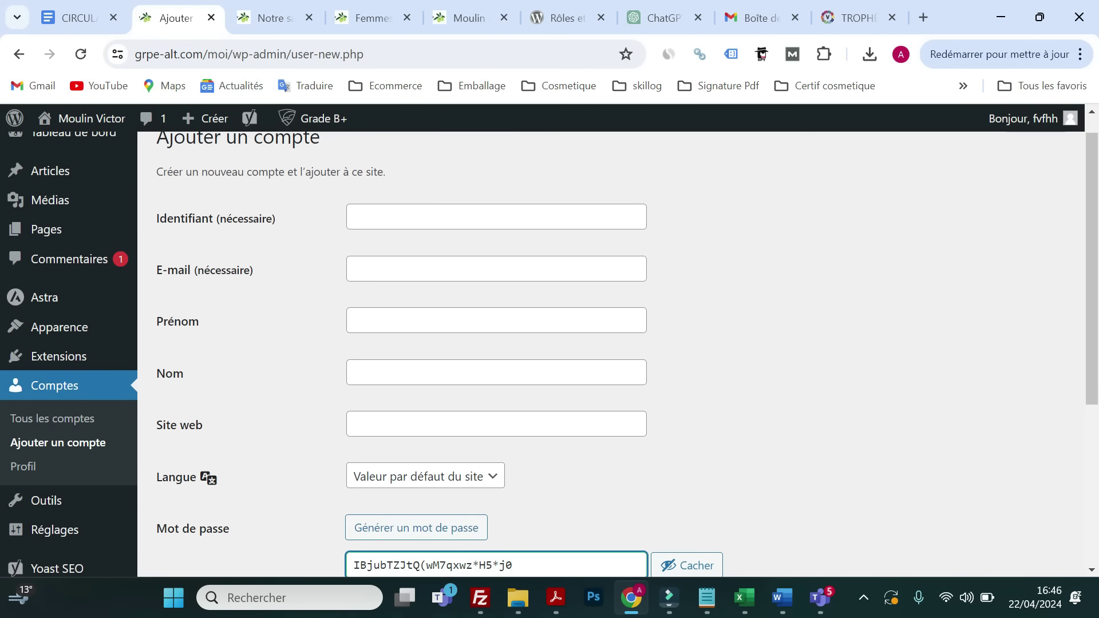
- Check the new user's details in the assignment PDF and enter her username in Identifiant
click(751, 20)
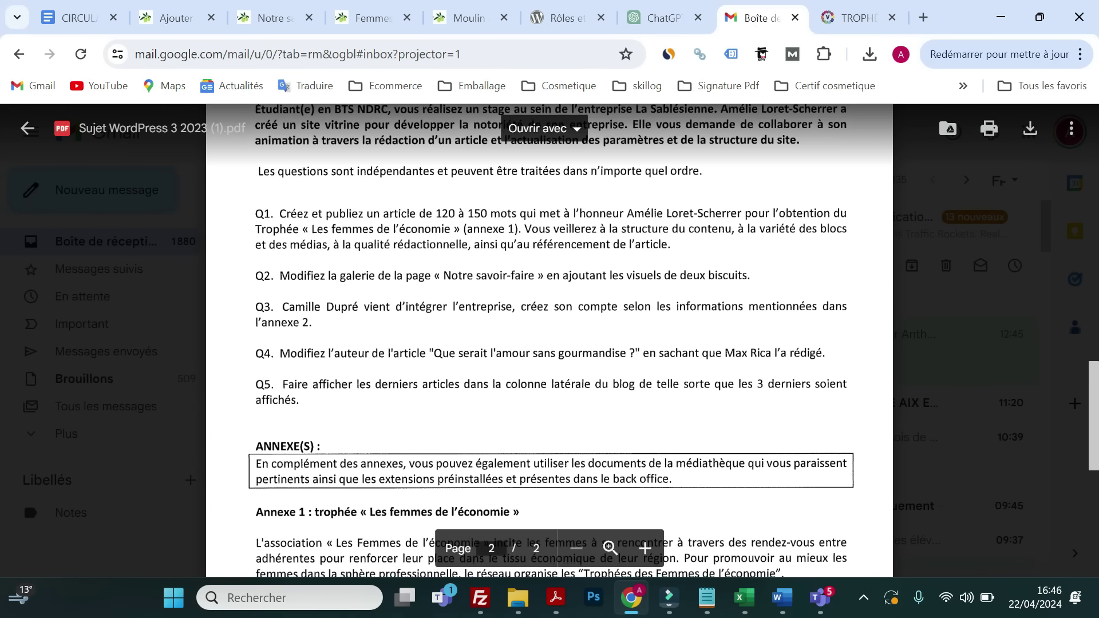
scroll(550, 343, down, 6)
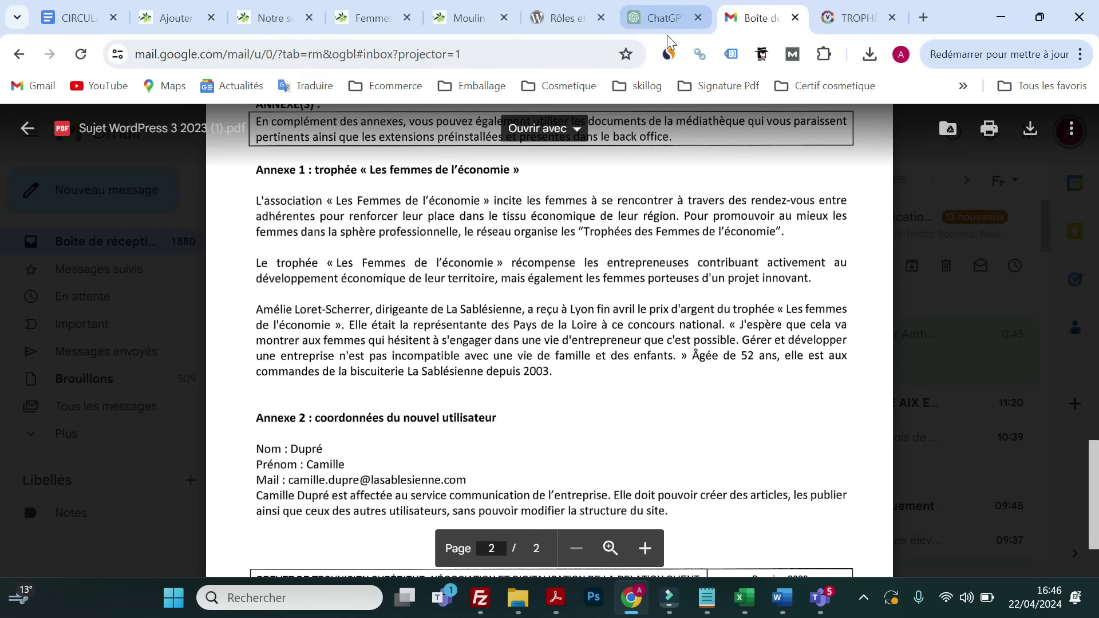
mouse_move(657, 26)
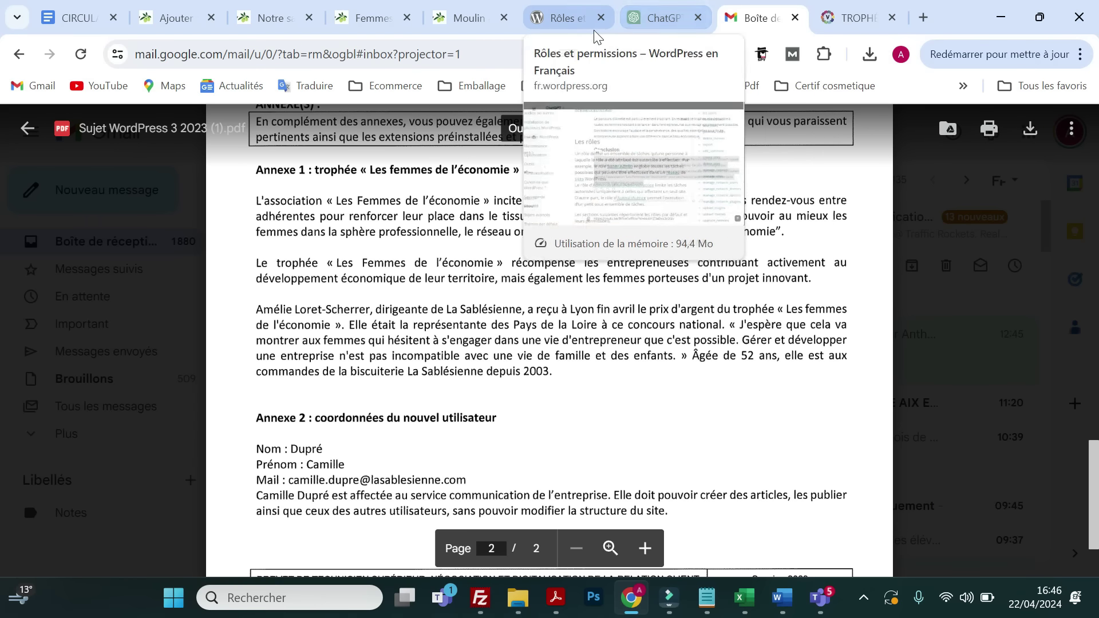
drag(183, 27, 677, 29)
click(354, 217)
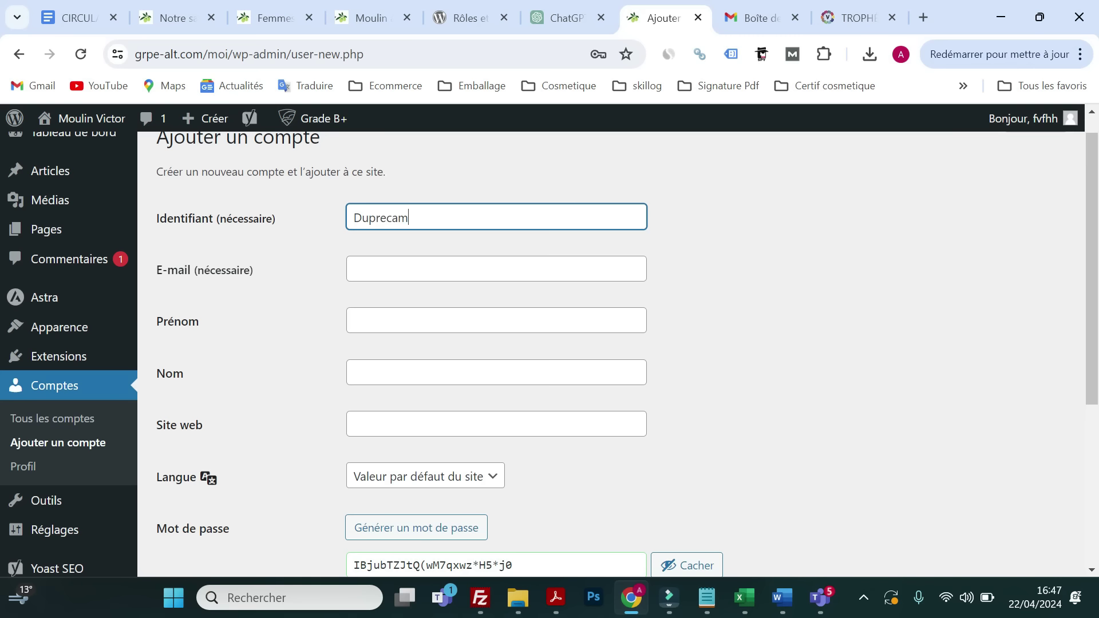
click(364, 259)
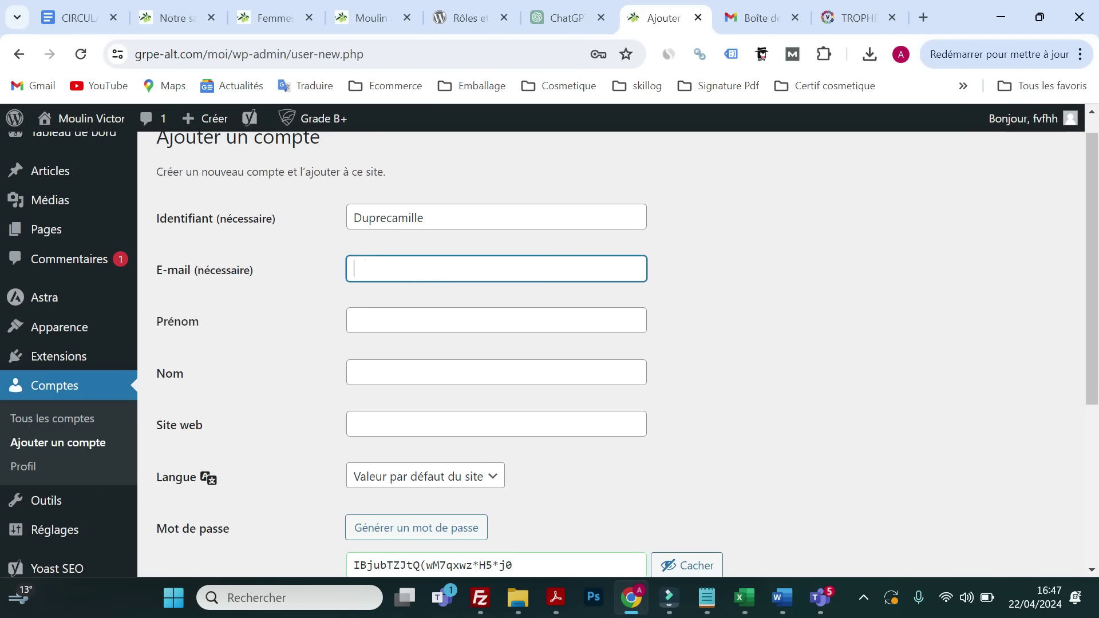
click(737, 21)
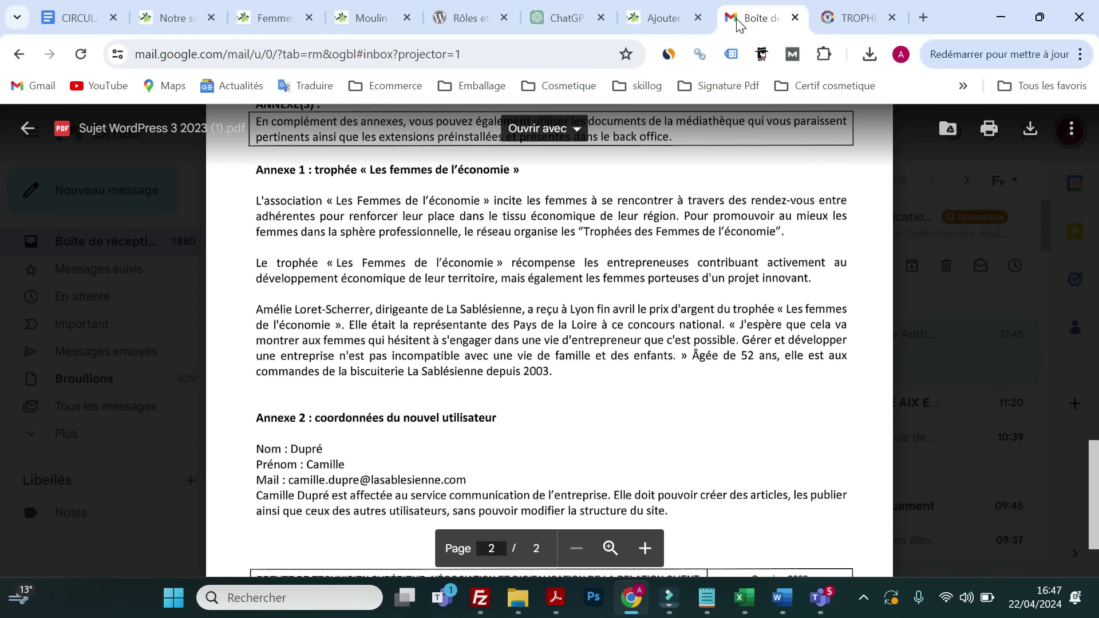
click(667, 22)
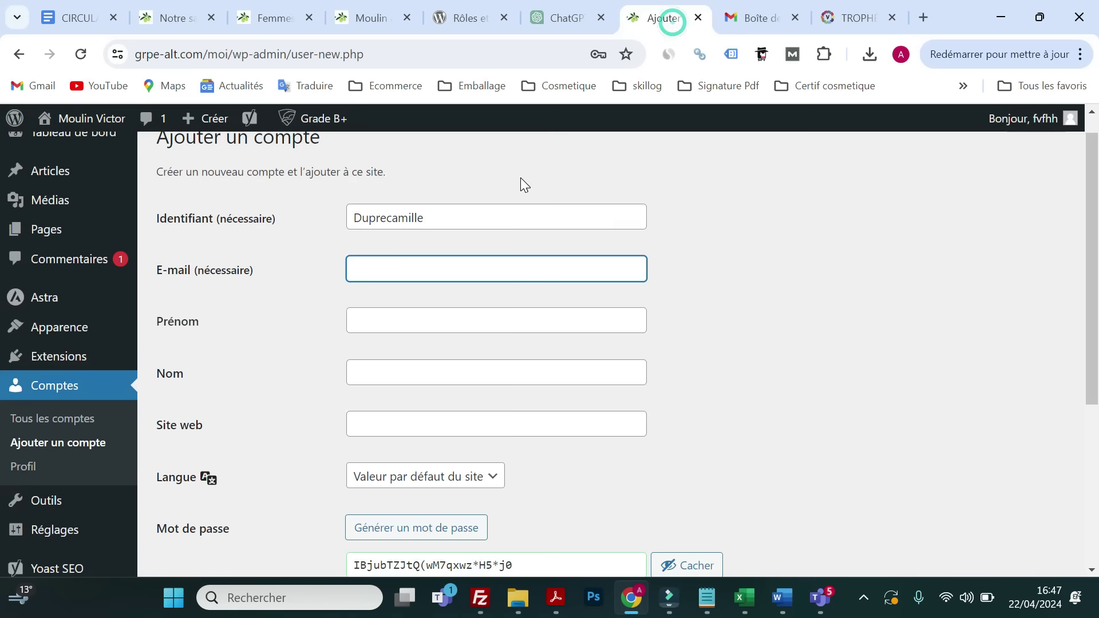
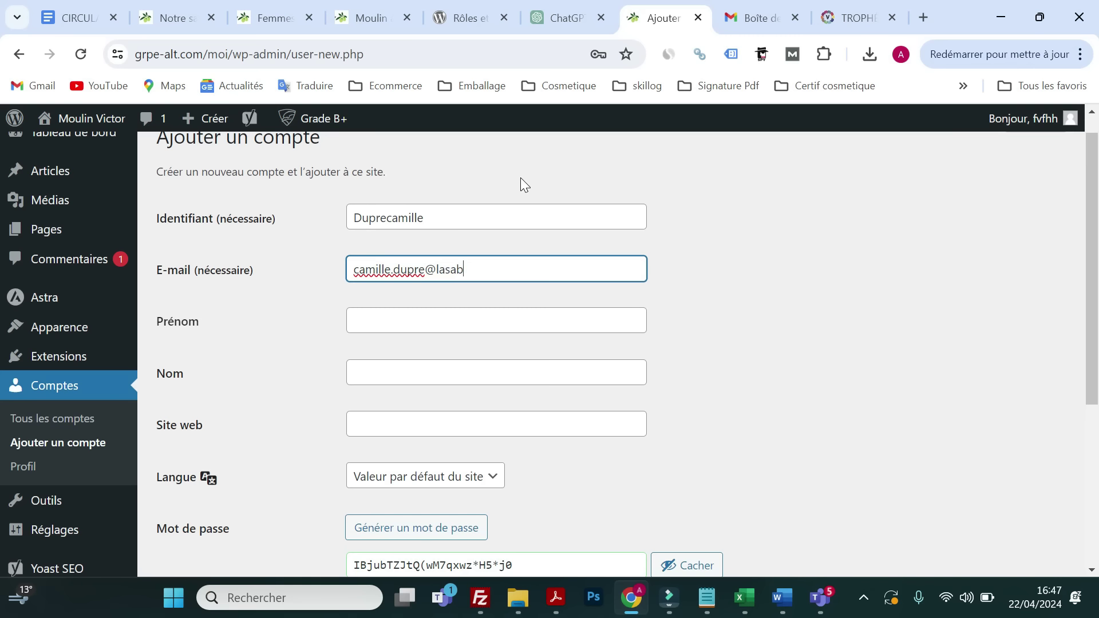
- Enter the new user's e-mail address, first name and last name, correcting a first-name typo
click(385, 313)
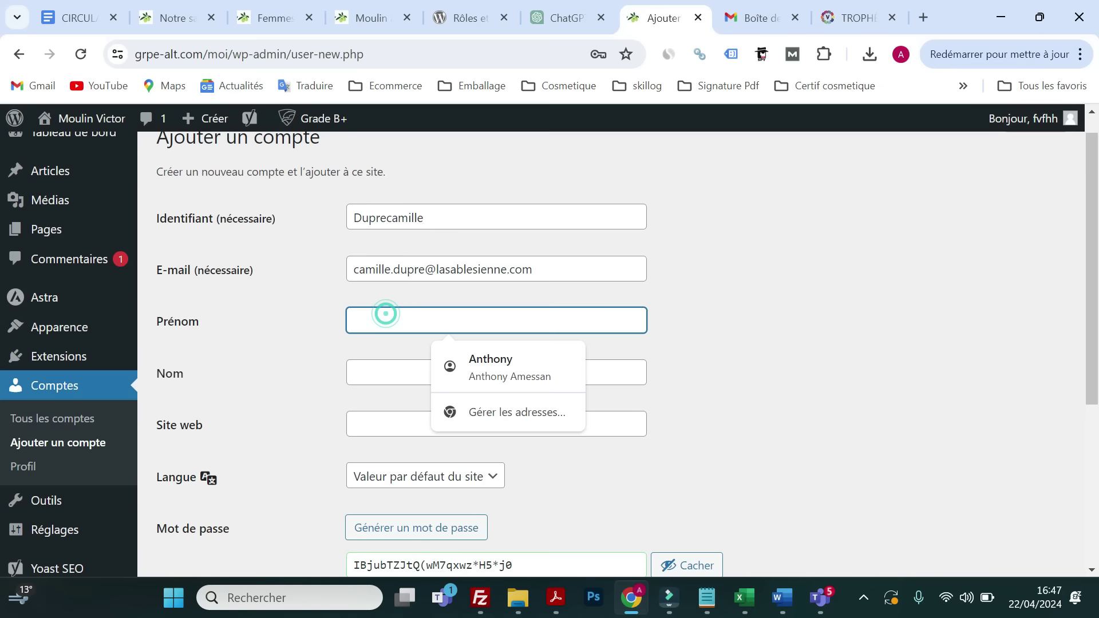
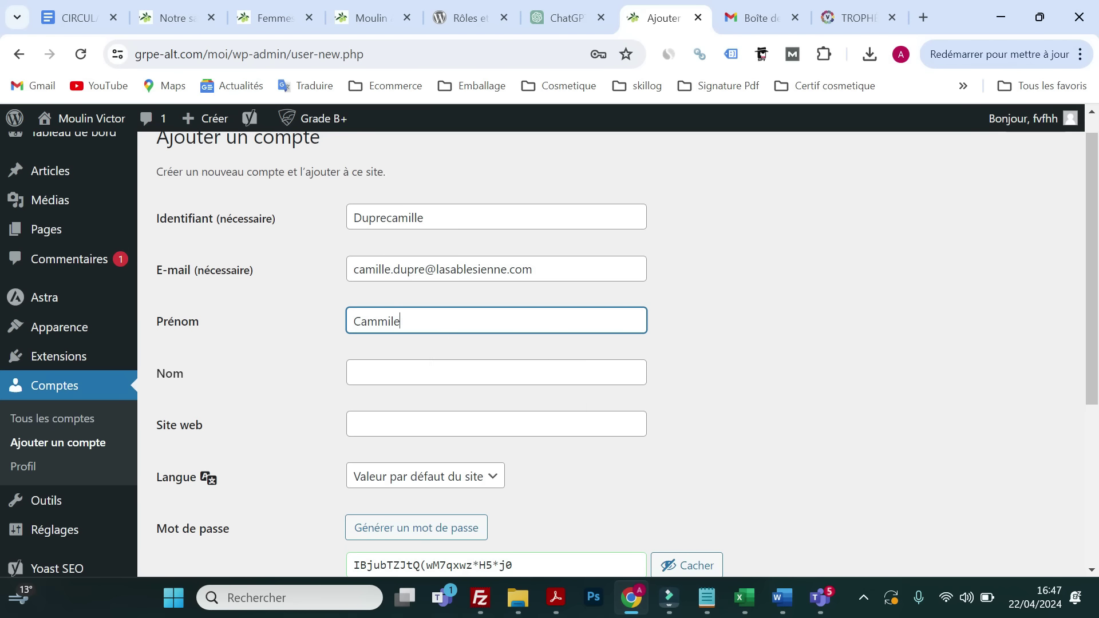
key(Tab)
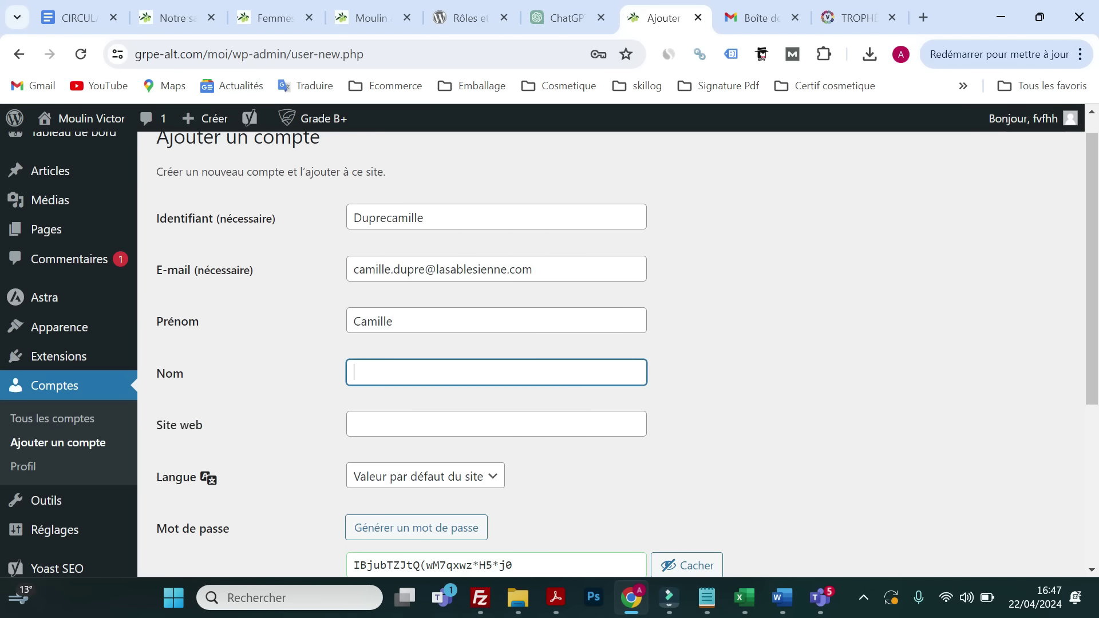
- Skip the Site web field and set the account language to Français
key(Tab)
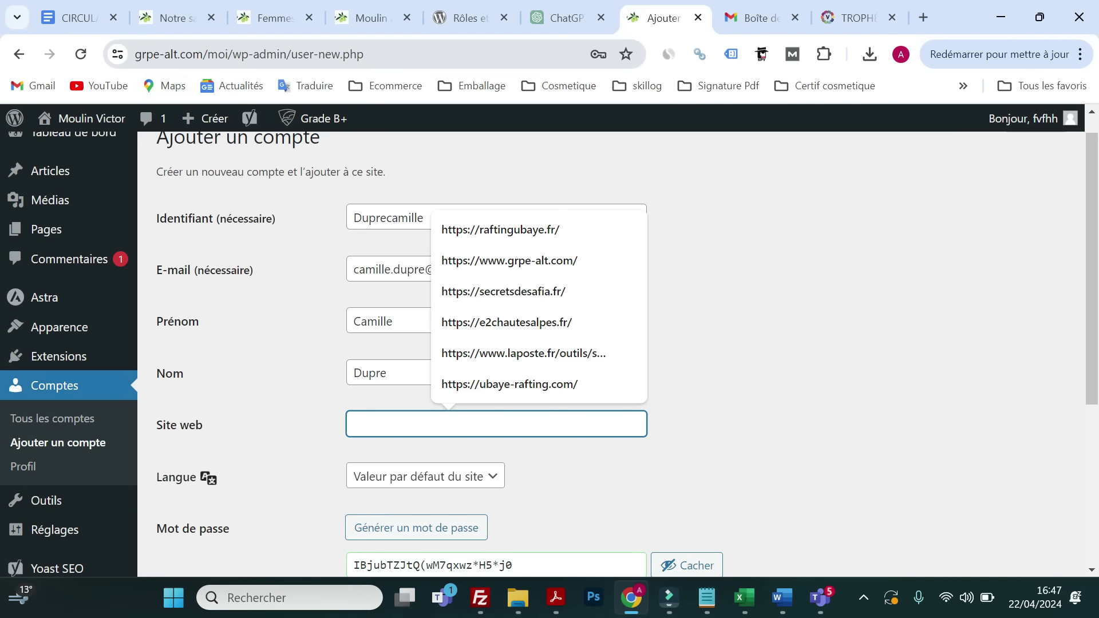
click(562, 472)
click(424, 488)
click(387, 528)
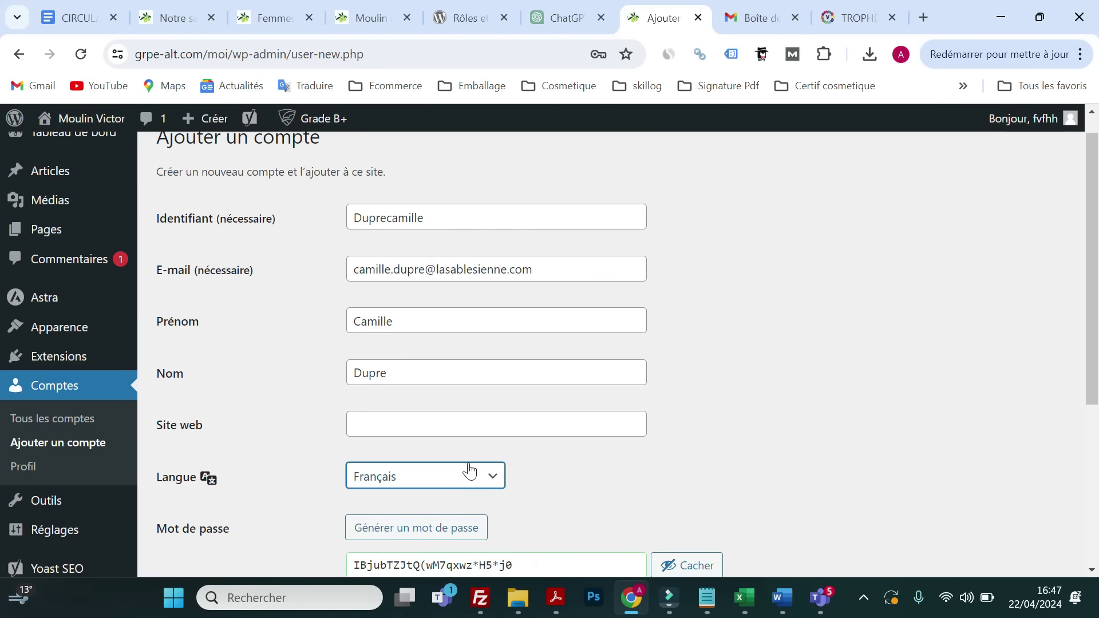
scroll(500, 386, down, 2)
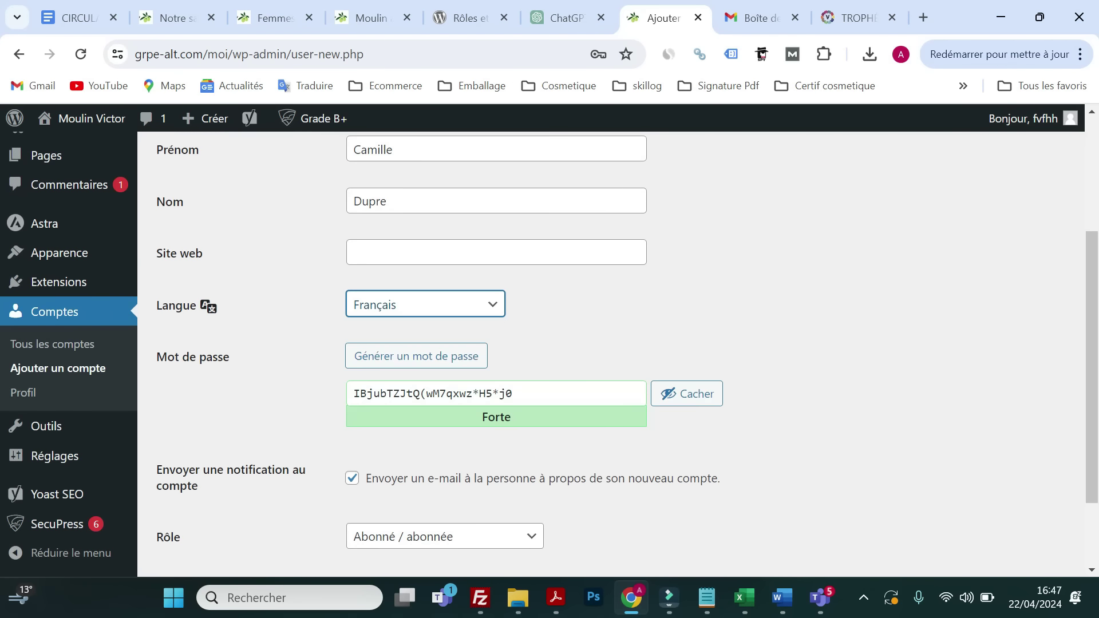
scroll(418, 400, down, 1)
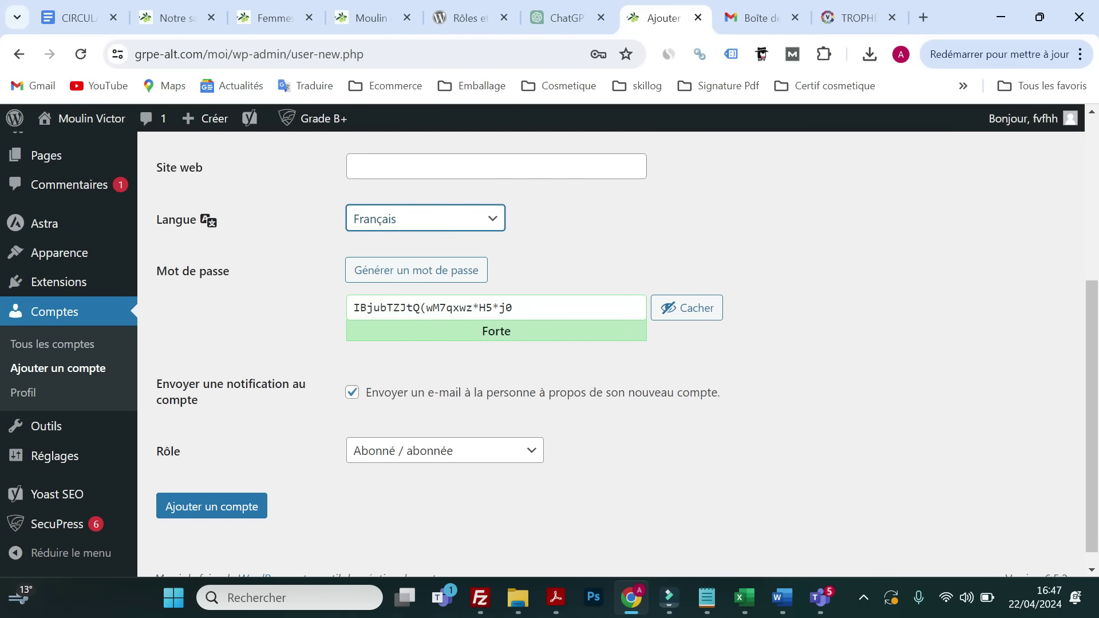
click(742, 19)
- Scroll the assignment PDF to page 2 so all of Annexe 2 is visible
scroll(549, 320, down, 2)
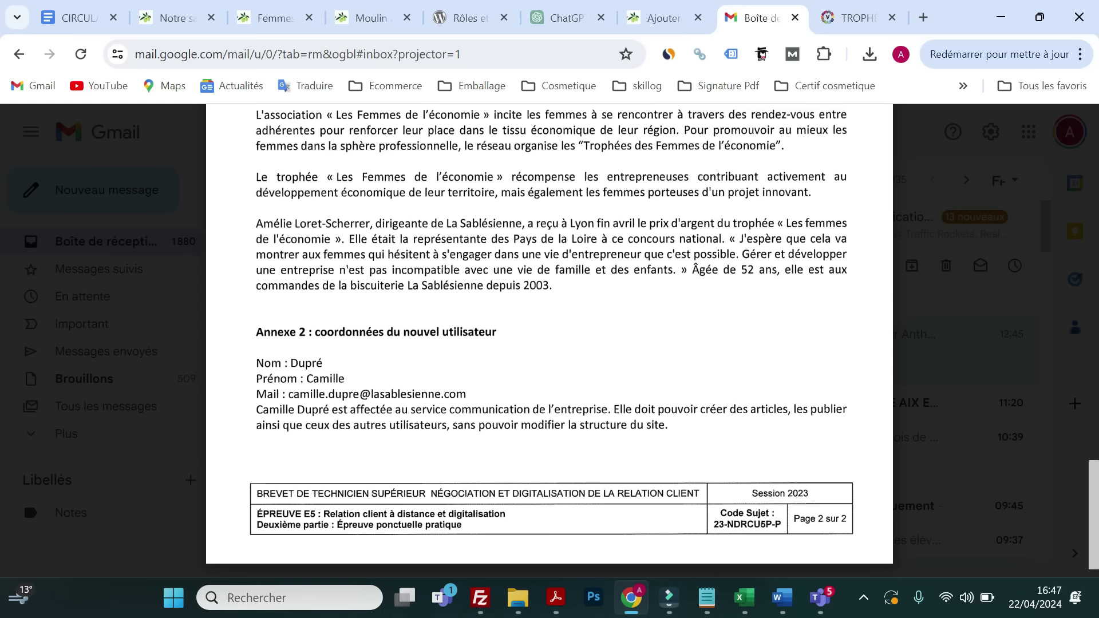
- Read the Éditeur entry under Les rôles en résumé in the Rôles et capacités documentation
click(458, 20)
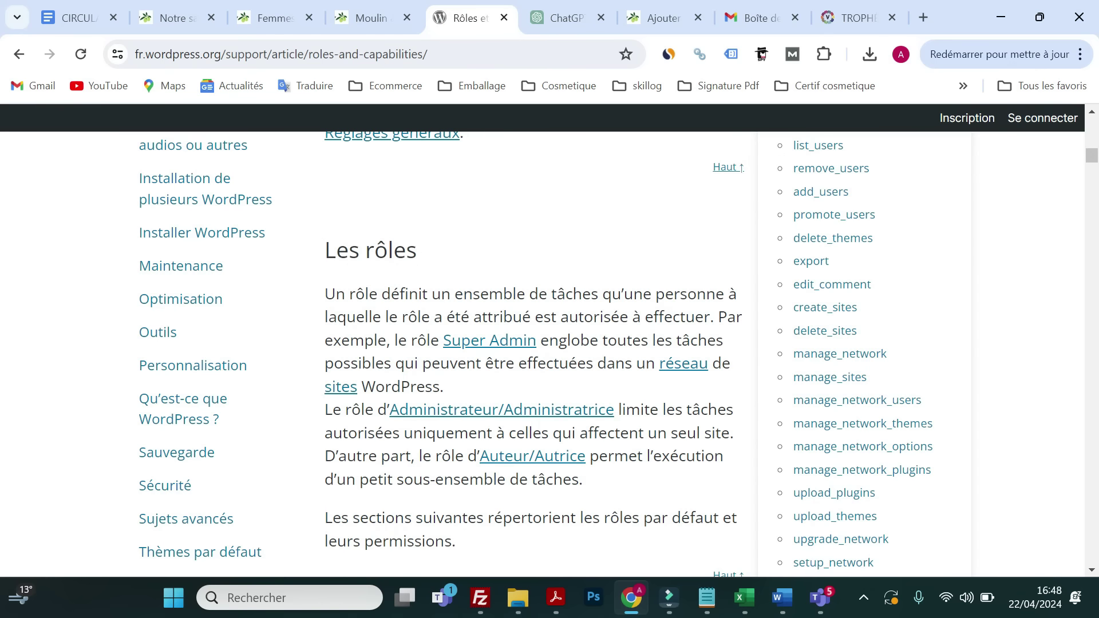
scroll(498, 315, up, 1)
scroll(498, 316, down, 7)
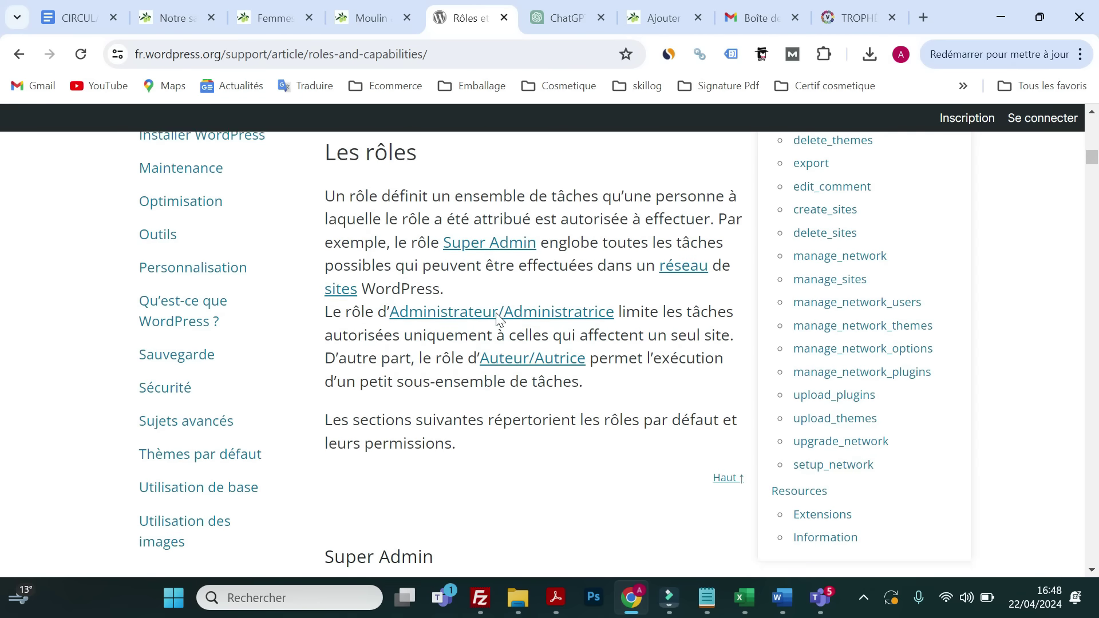
scroll(496, 316, down, 3)
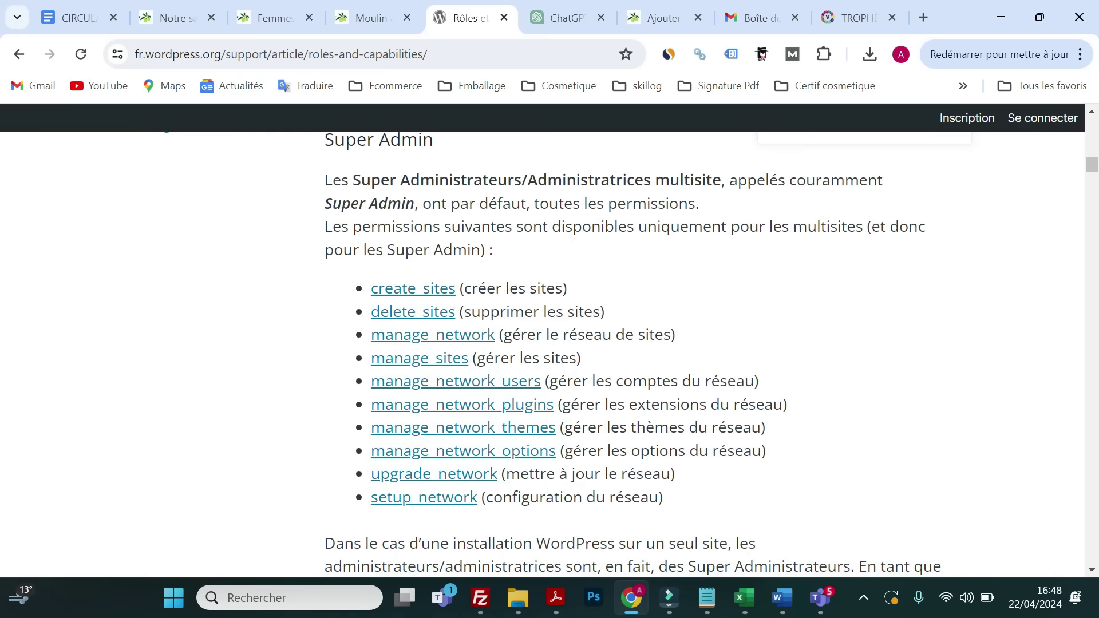
scroll(496, 317, up, 15)
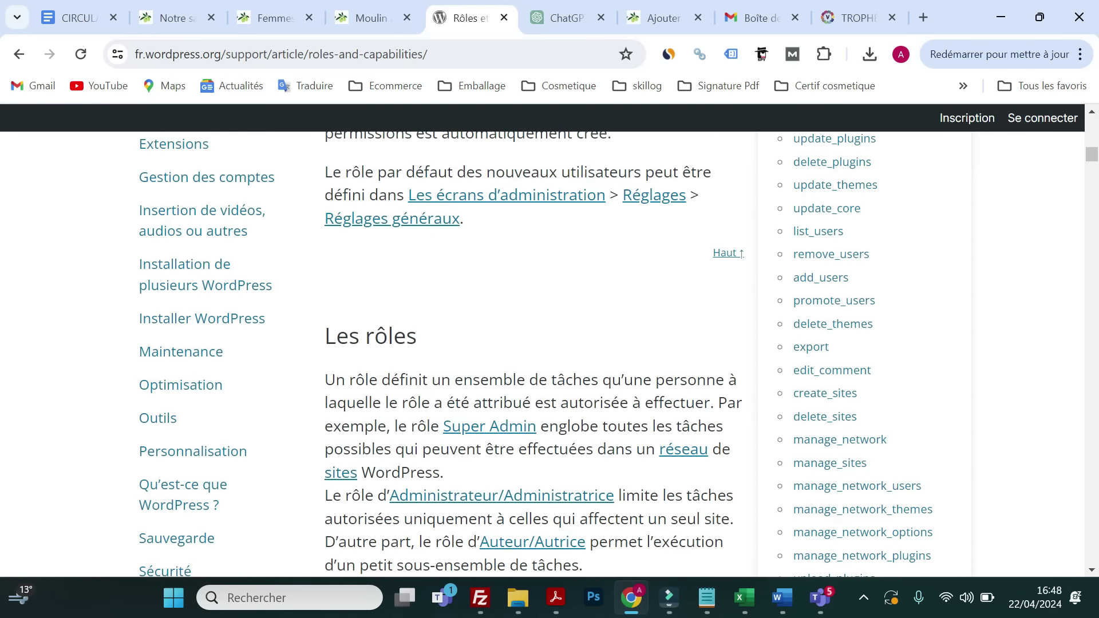
scroll(403, 253, up, 5)
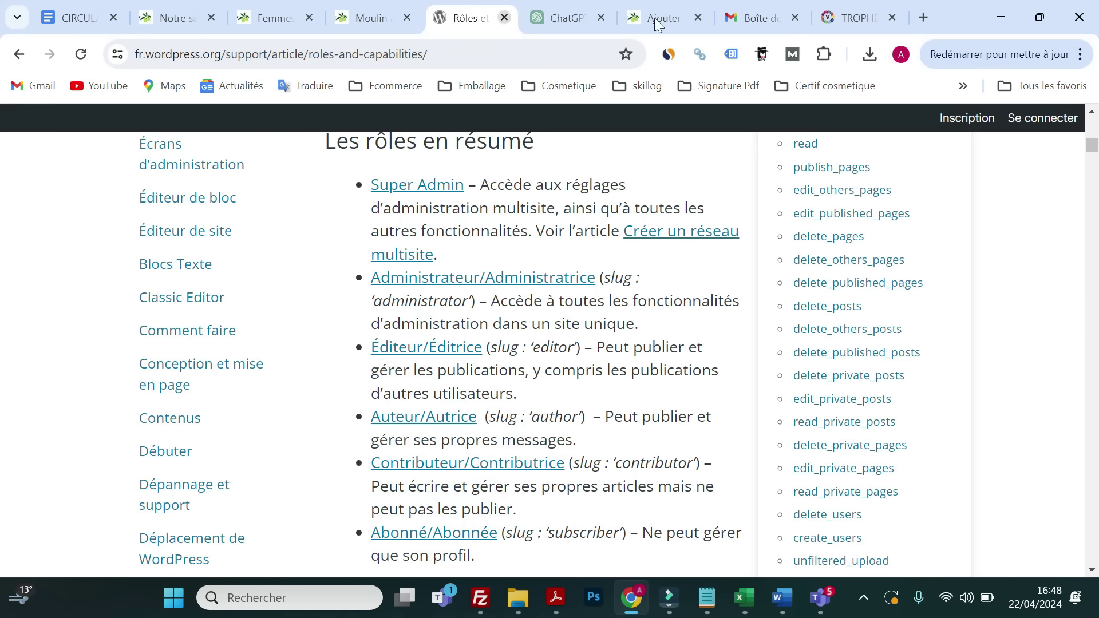
click(744, 18)
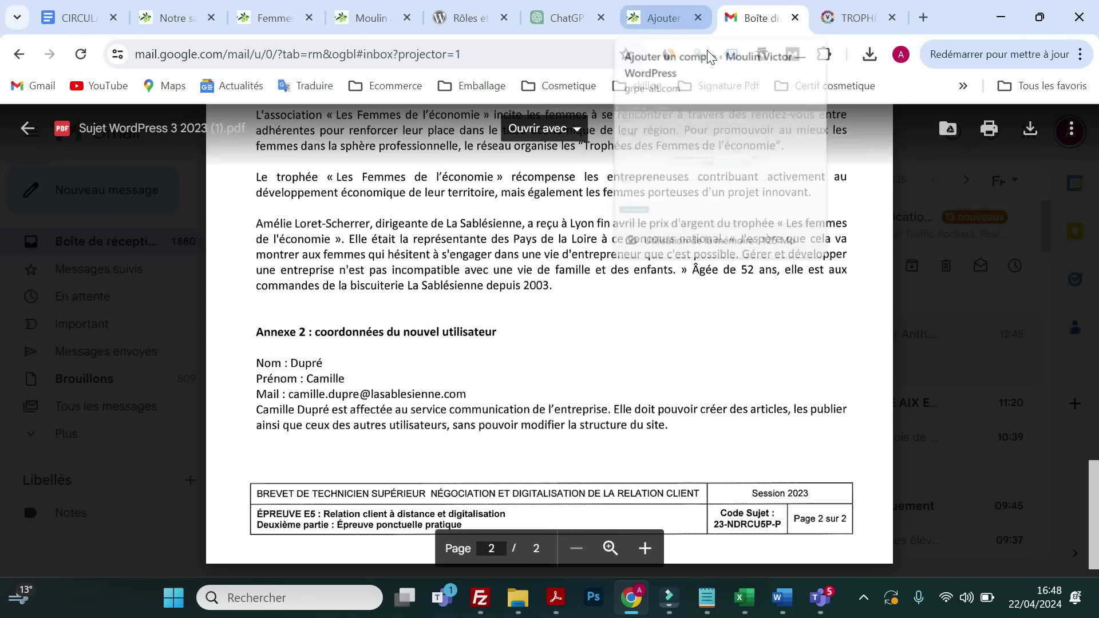
- Give the new account the Éditeur / éditrice role and create it with Ajouter un compte
click(461, 18)
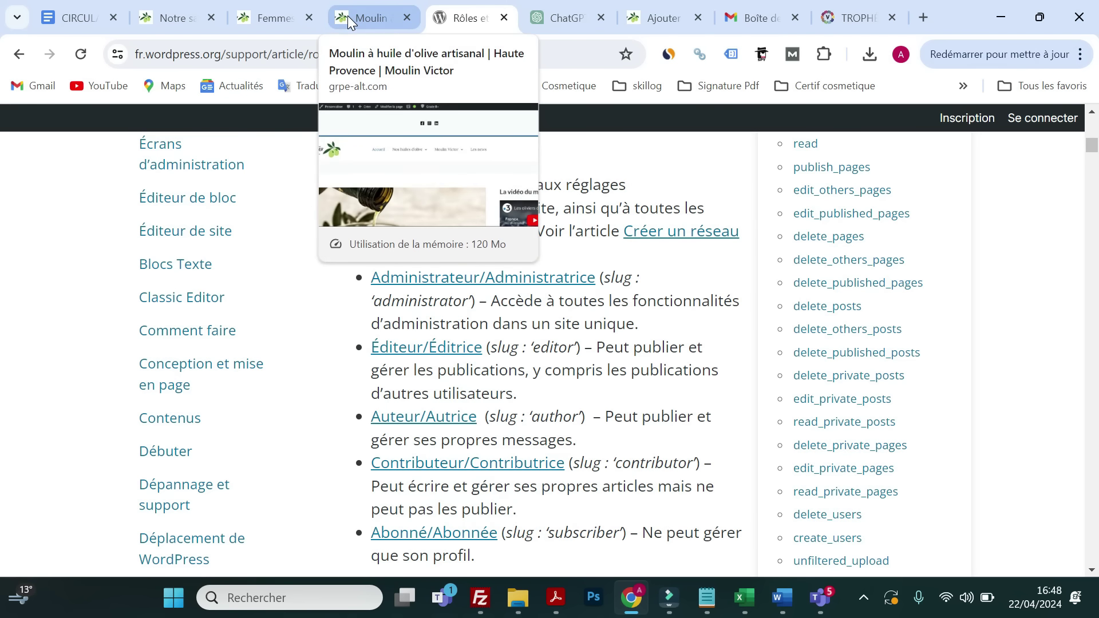
click(650, 20)
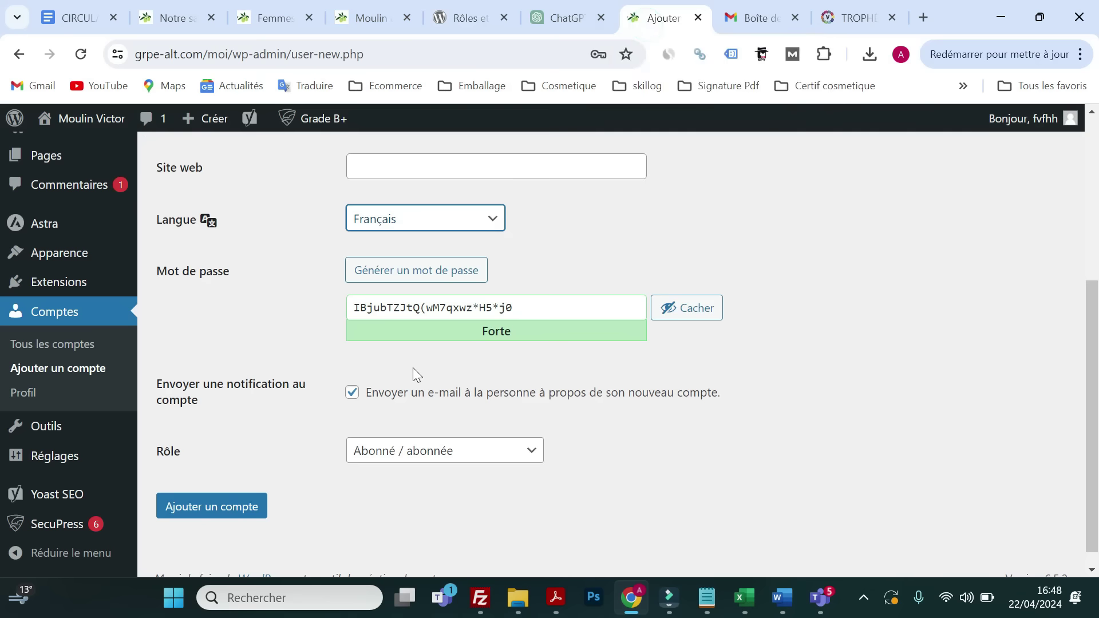
scroll(410, 416, up, 3)
scroll(411, 417, down, 3)
click(427, 453)
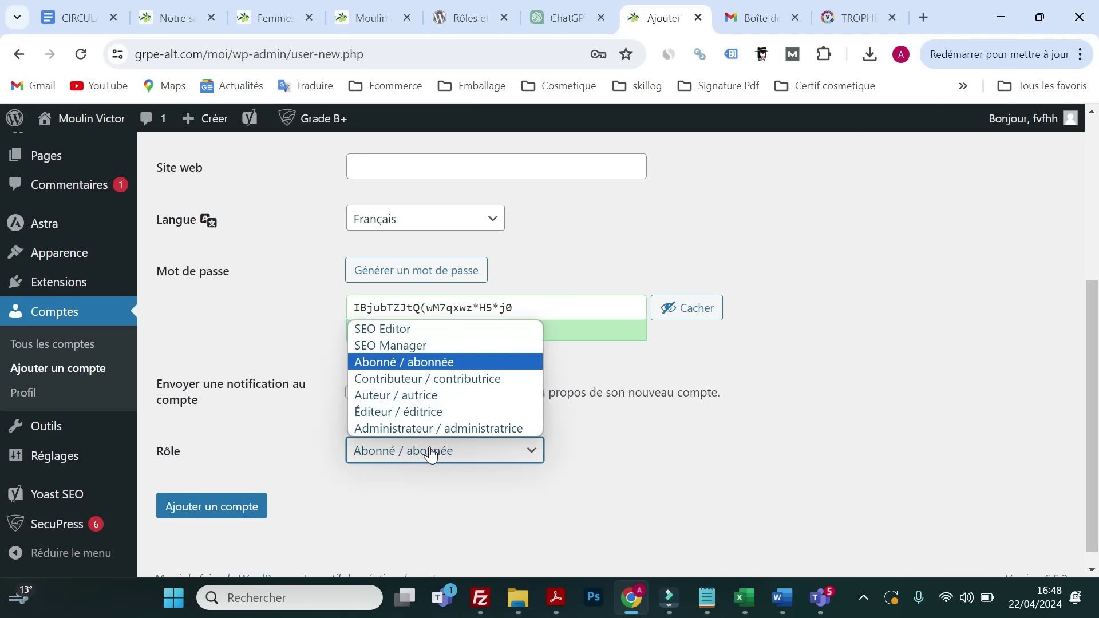
click(410, 416)
click(221, 508)
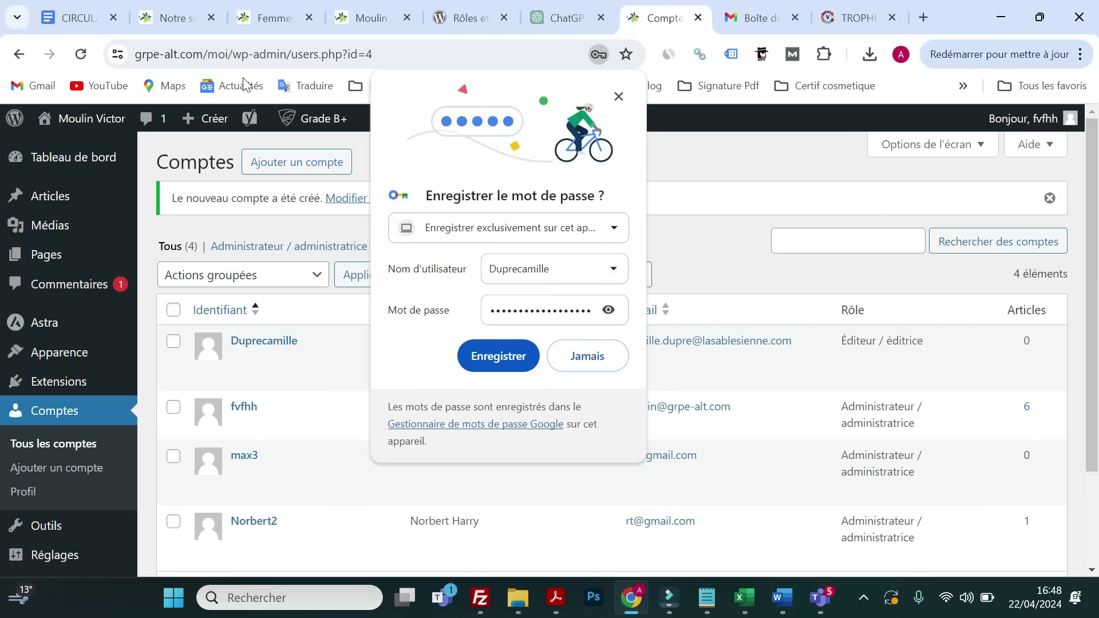
- Glance at the course circular and Notre savoir faire page, then scroll the PDF up to Q1–Q5
click(77, 17)
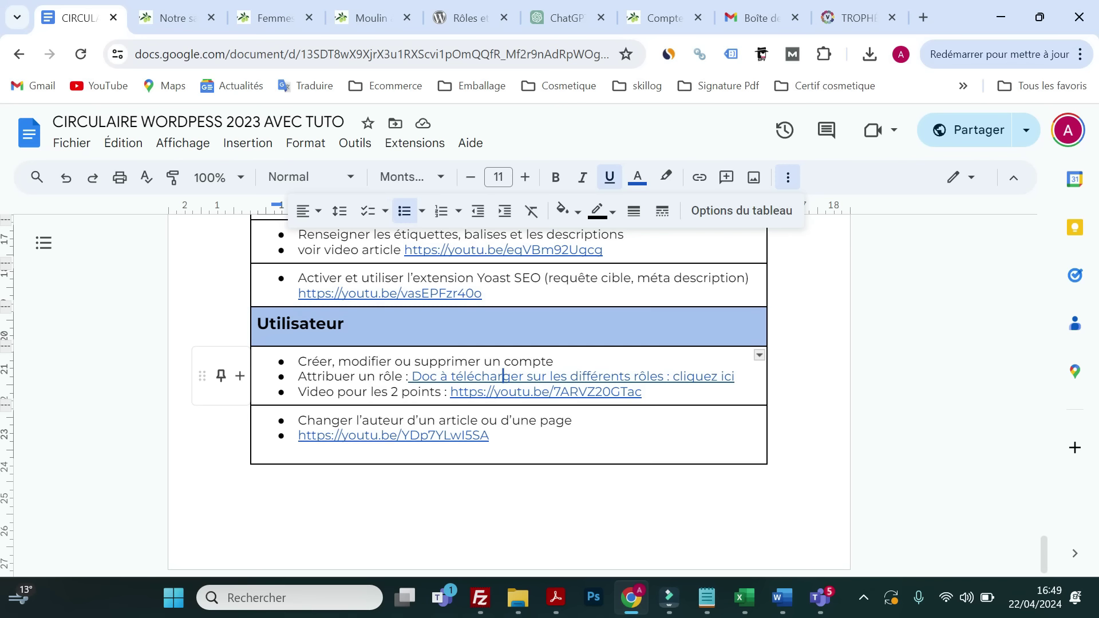
click(166, 26)
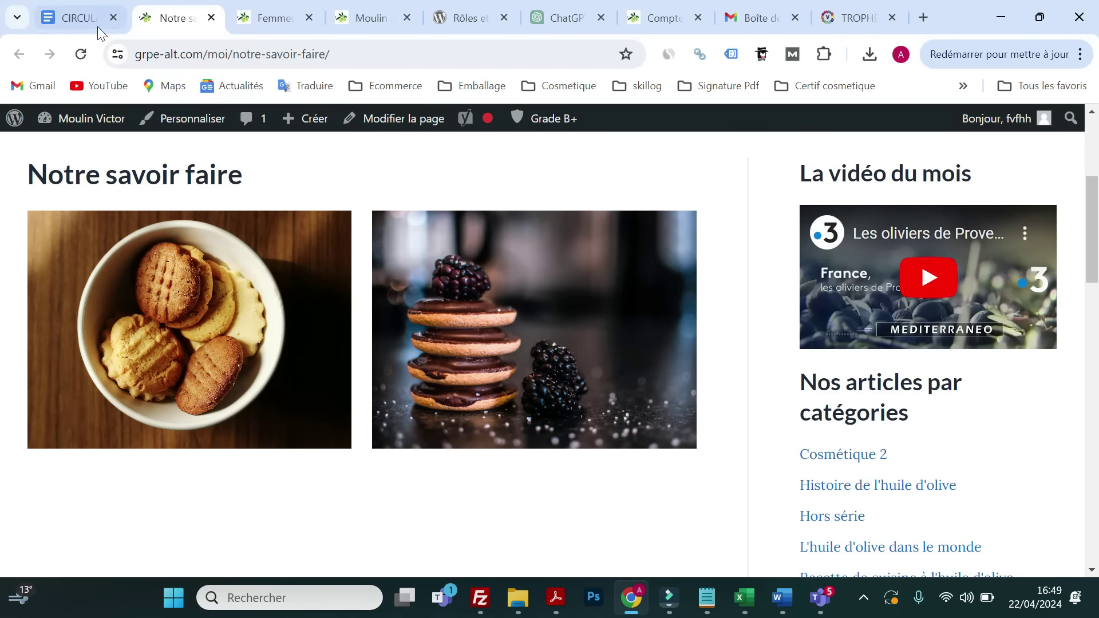
click(94, 24)
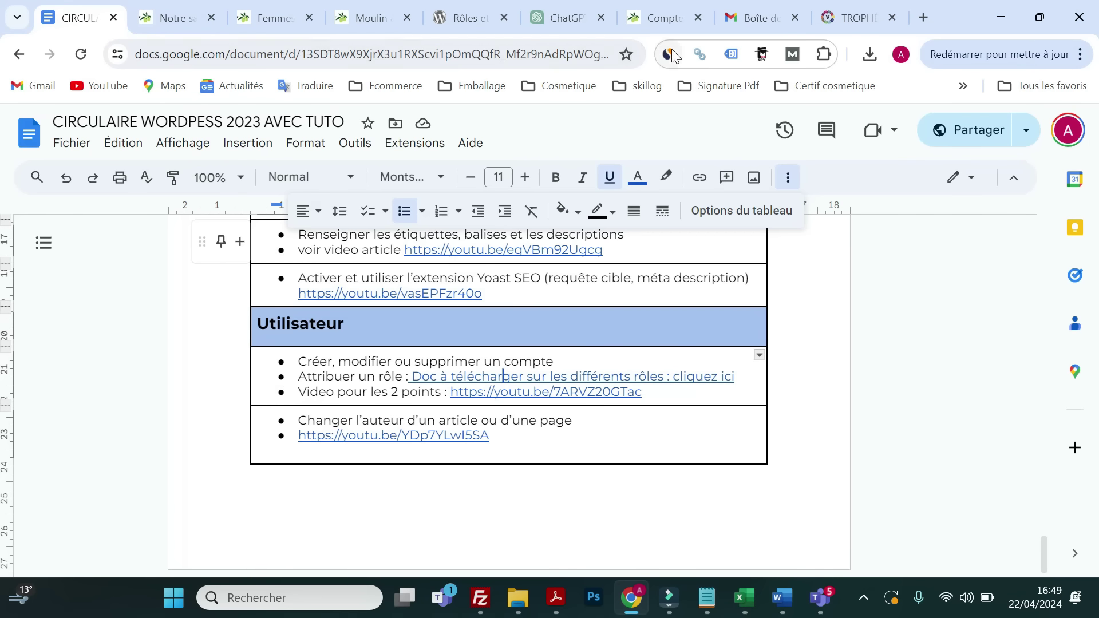
click(746, 21)
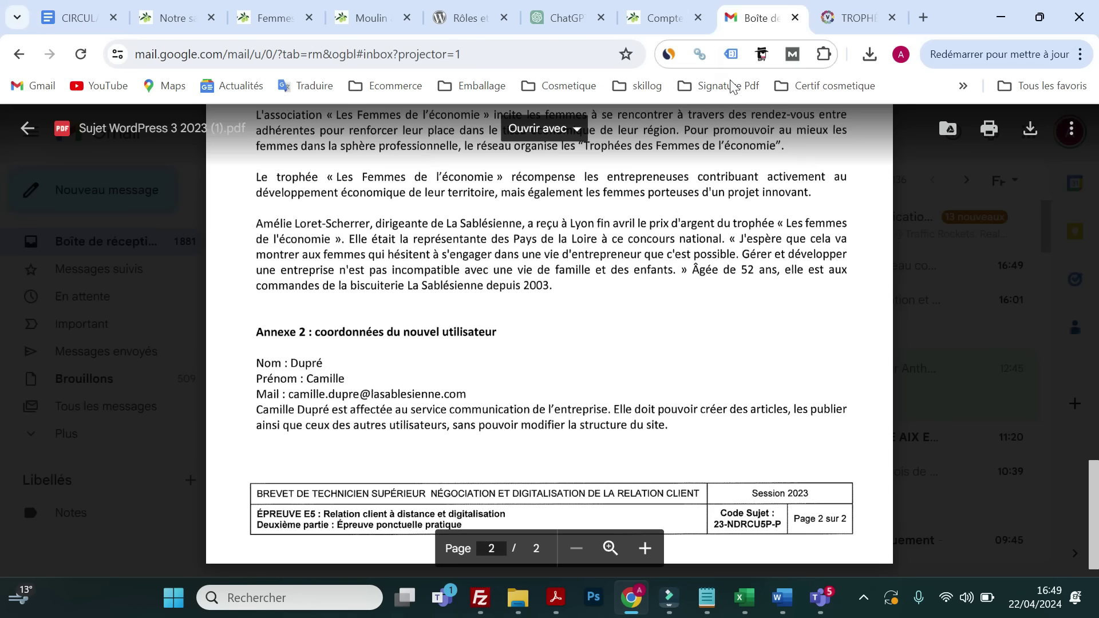
scroll(549, 341, up, 8)
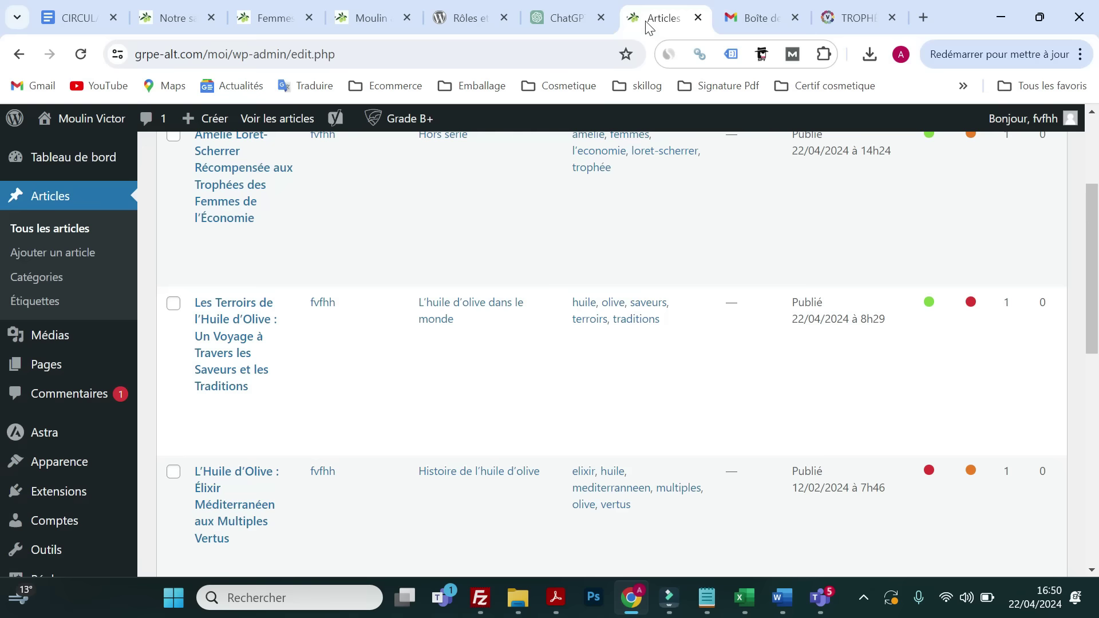
- Quick-edit 'Que serait l'amour sans gourmandise ?' in Tous les articles, making the new editor account its author
click(645, 18)
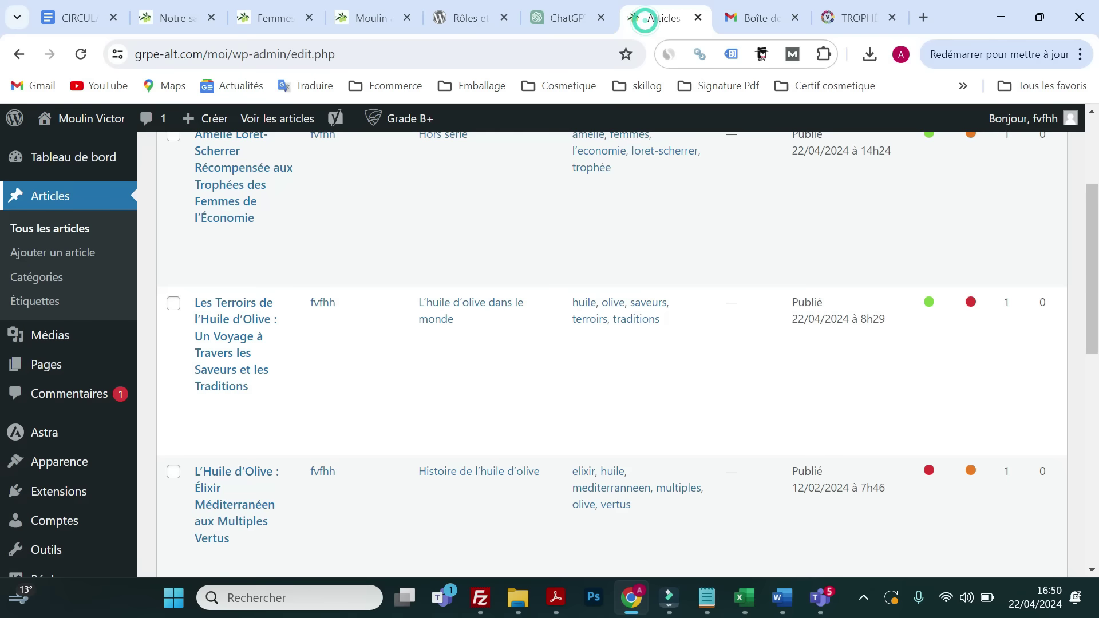
click(80, 153)
mouse_move(17, 263)
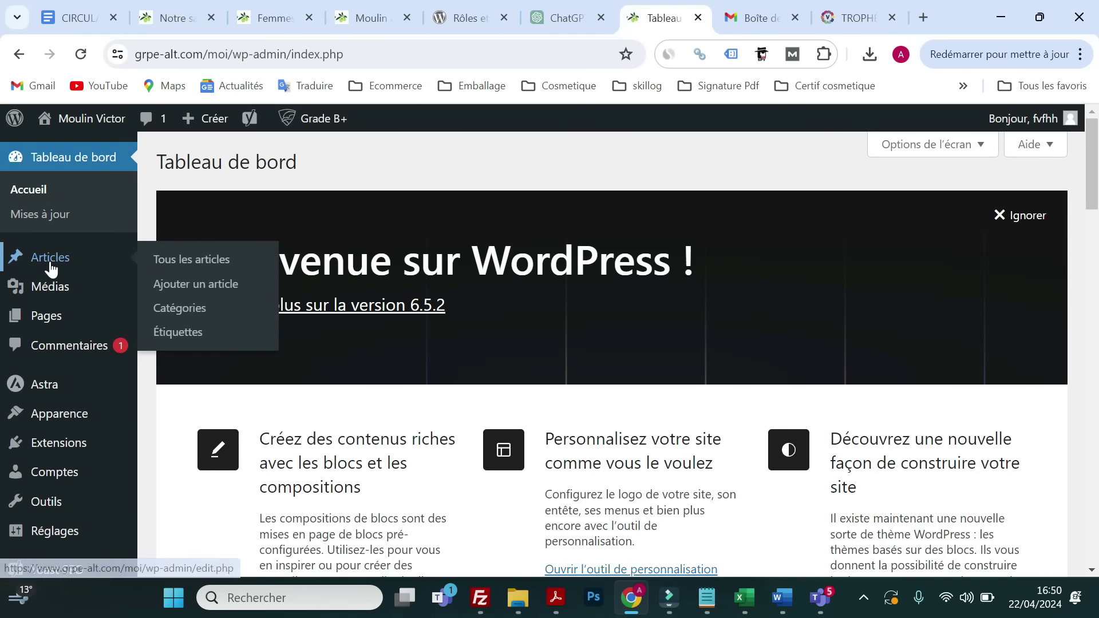
click(229, 260)
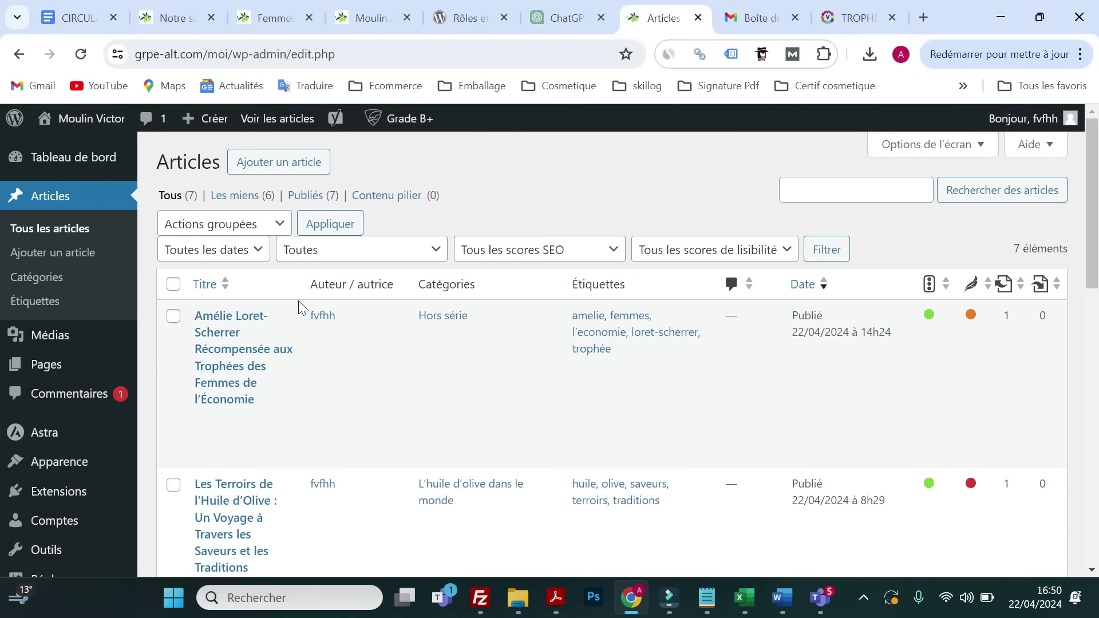
scroll(290, 321, down, 6)
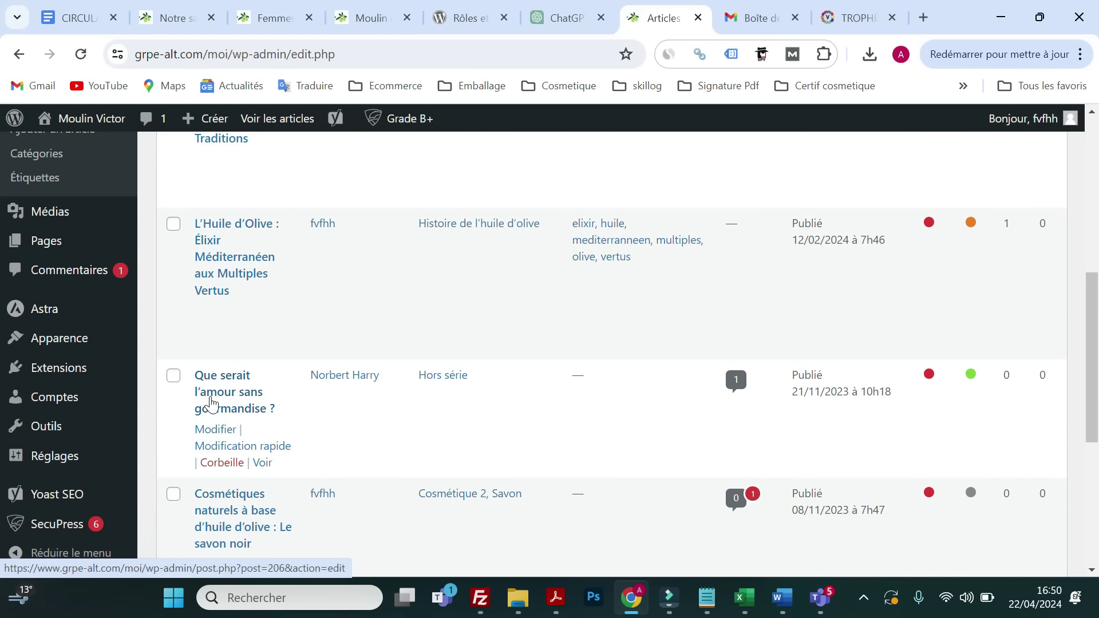
click(236, 446)
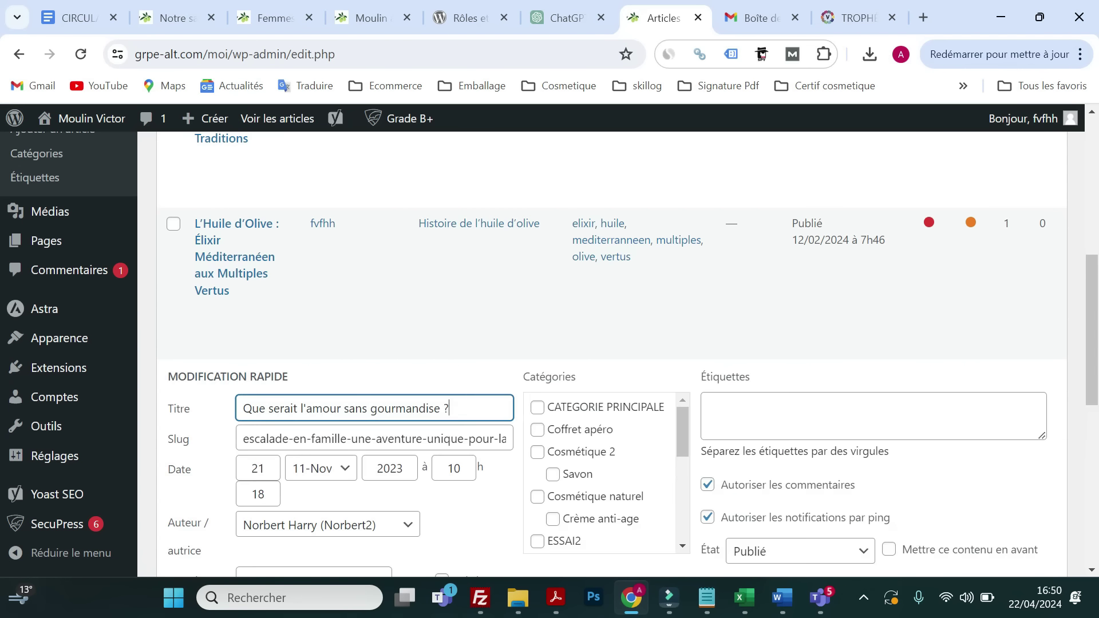
scroll(412, 369, down, 3)
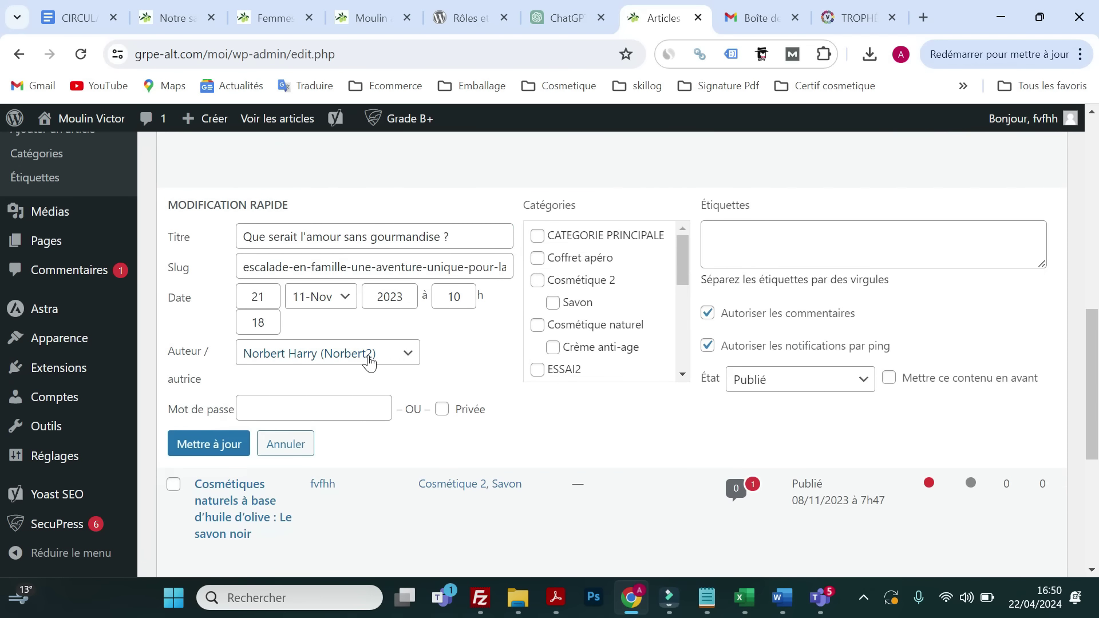
click(369, 361)
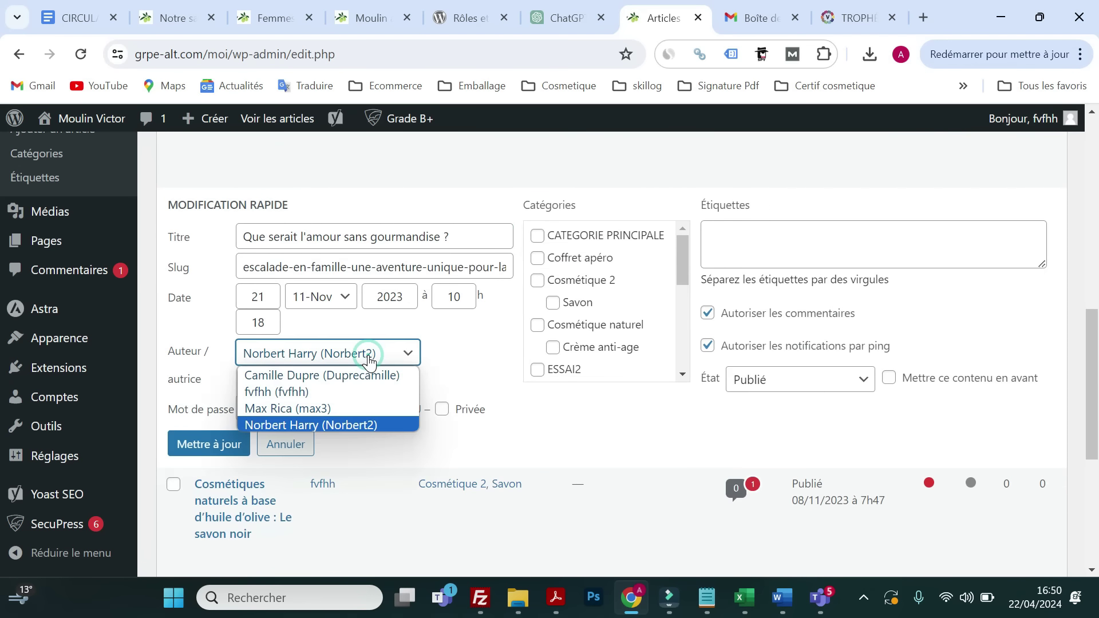
click(282, 411)
click(226, 454)
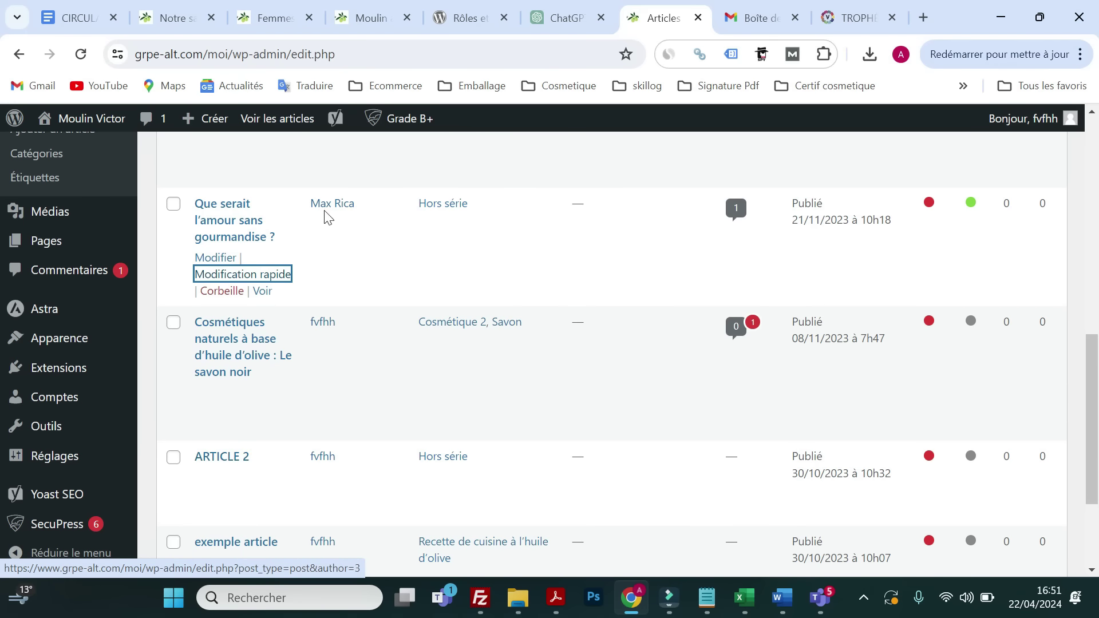
scroll(329, 240, up, 2)
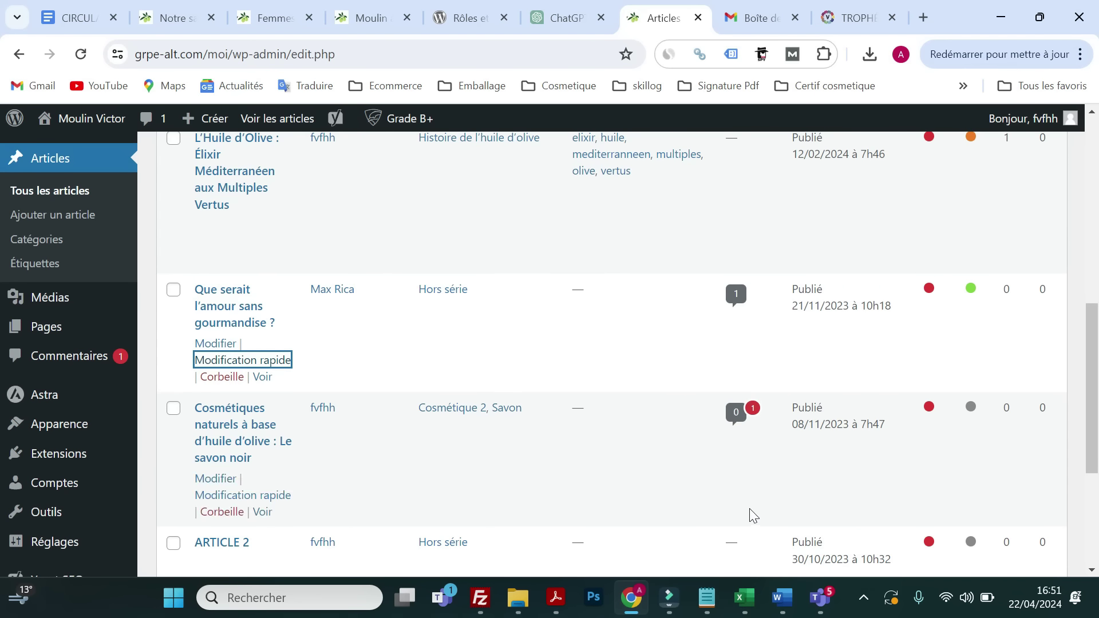
- Reread the assignment, then reload the live Trophées des Femmes de l'Économie article to inspect its recent-articles sidebar
click(742, 18)
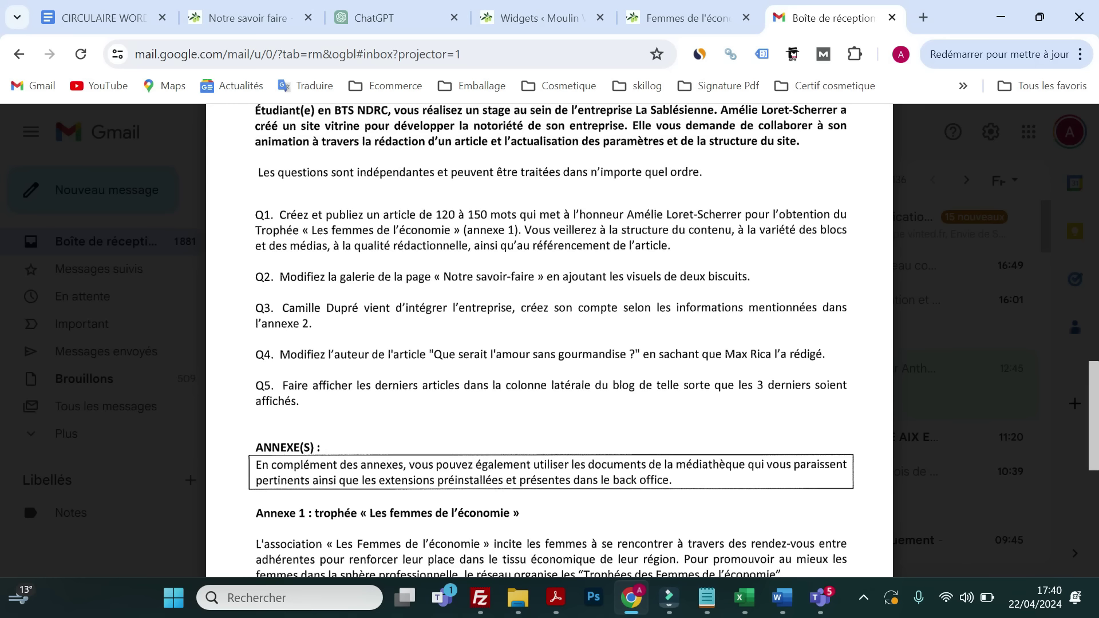
click(652, 20)
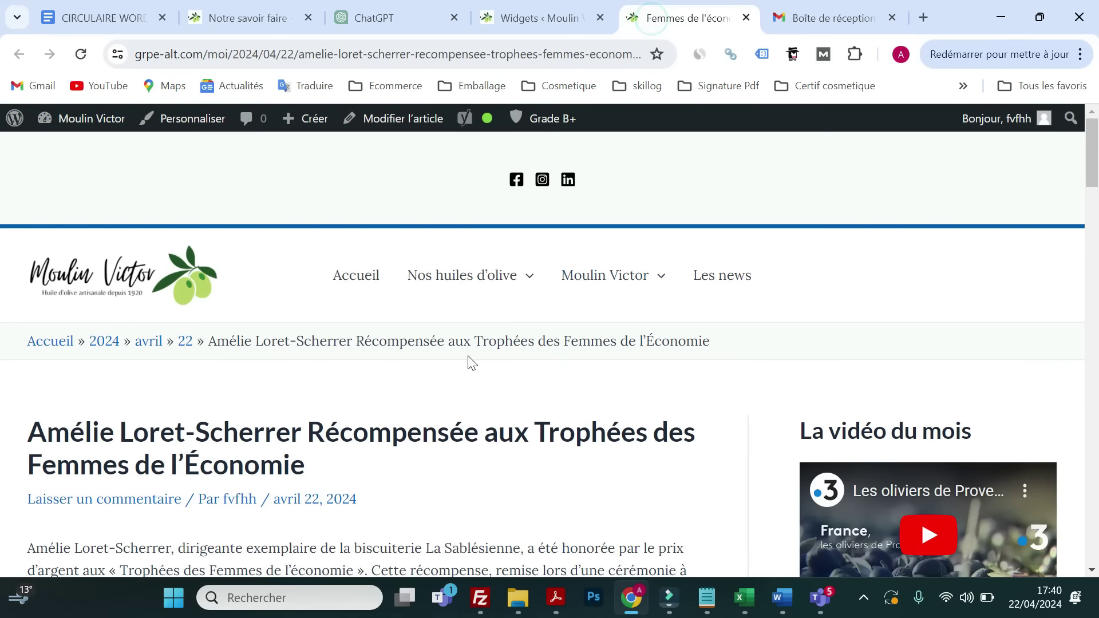
scroll(527, 354, down, 8)
scroll(601, 361, up, 4)
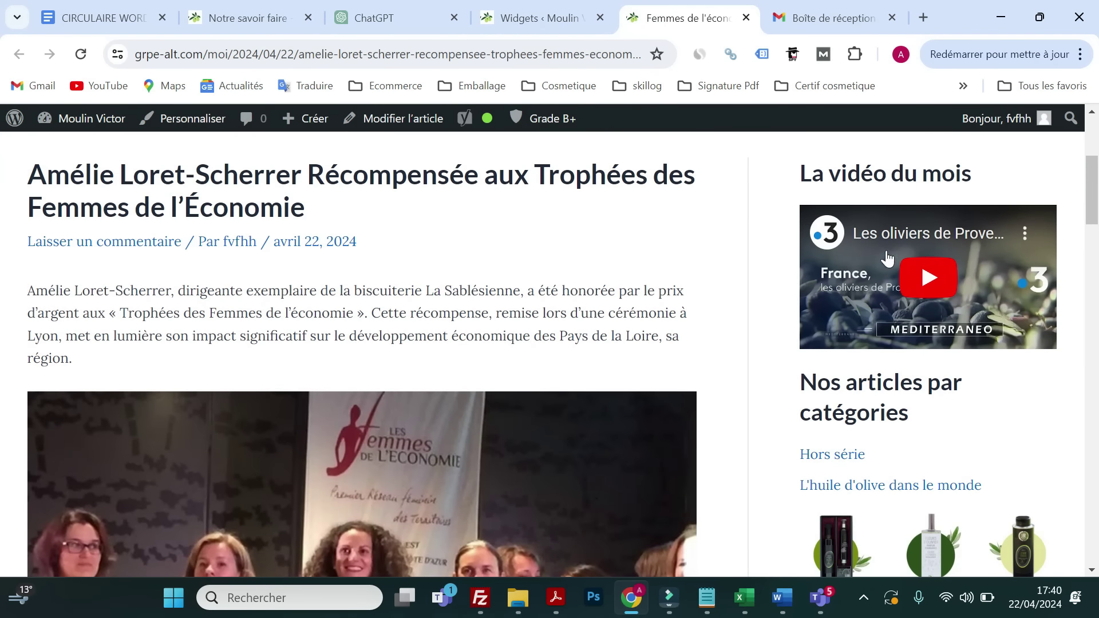
scroll(886, 264, down, 8)
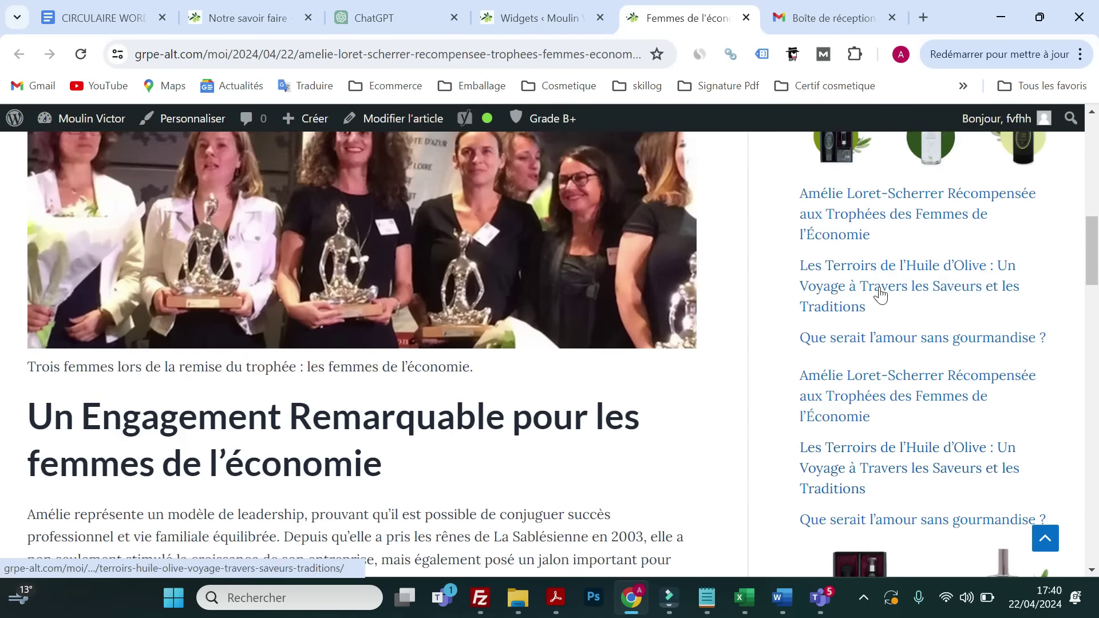
scroll(883, 282, up, 4)
scroll(882, 282, down, 4)
click(81, 54)
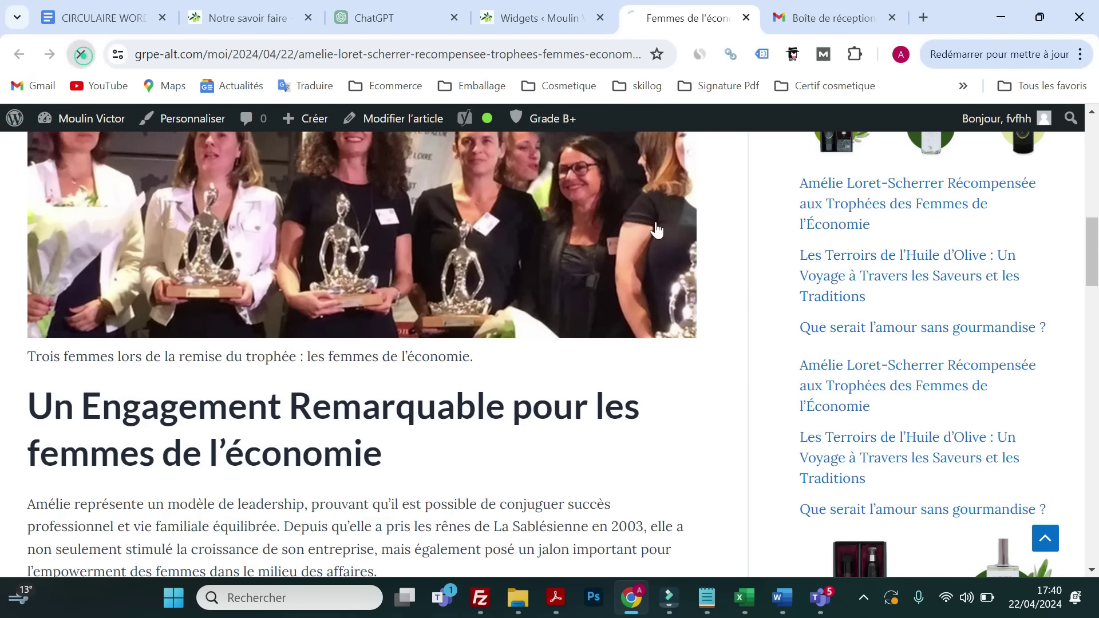
scroll(890, 275, down, 15)
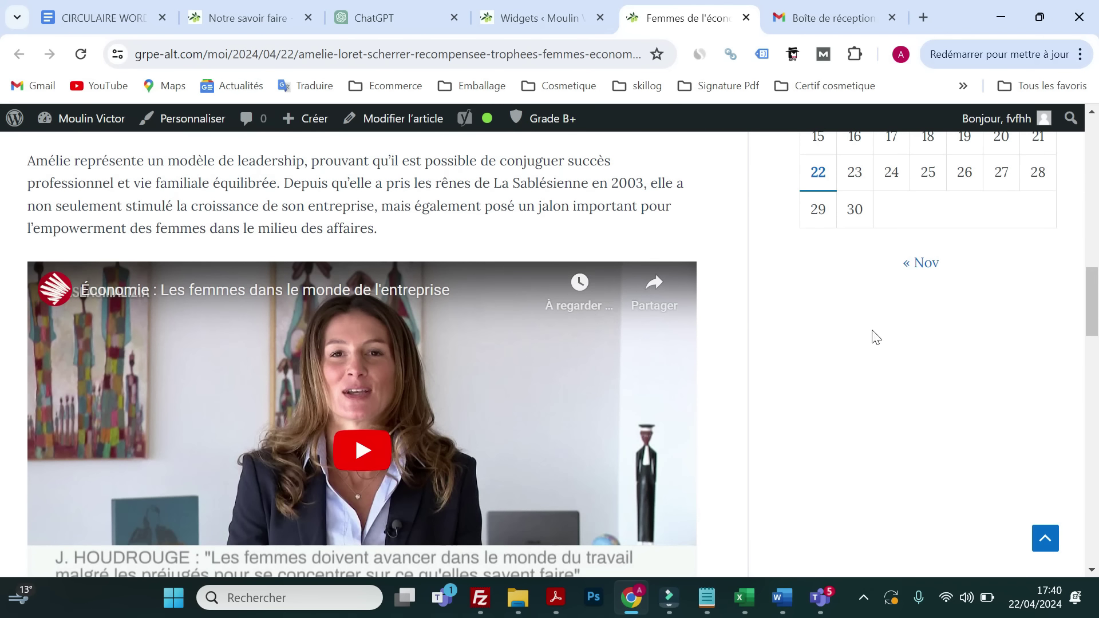
click(506, 25)
- Open Apparence > Widgets and expand Colonne latérale principale, scrolled to its calendar widget
click(67, 166)
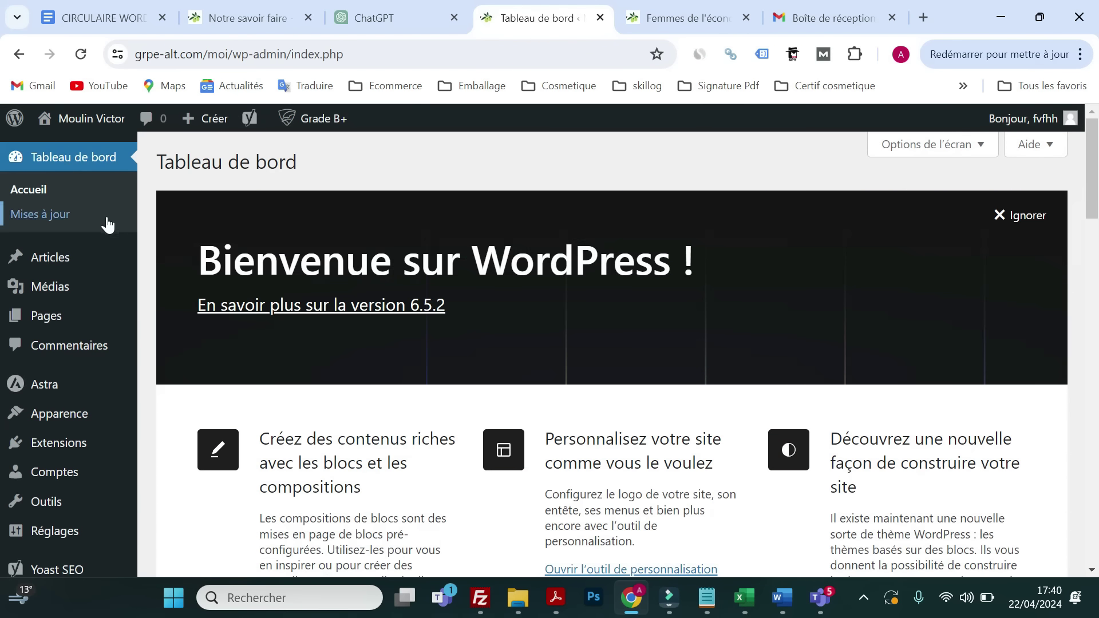
mouse_move(34, 428)
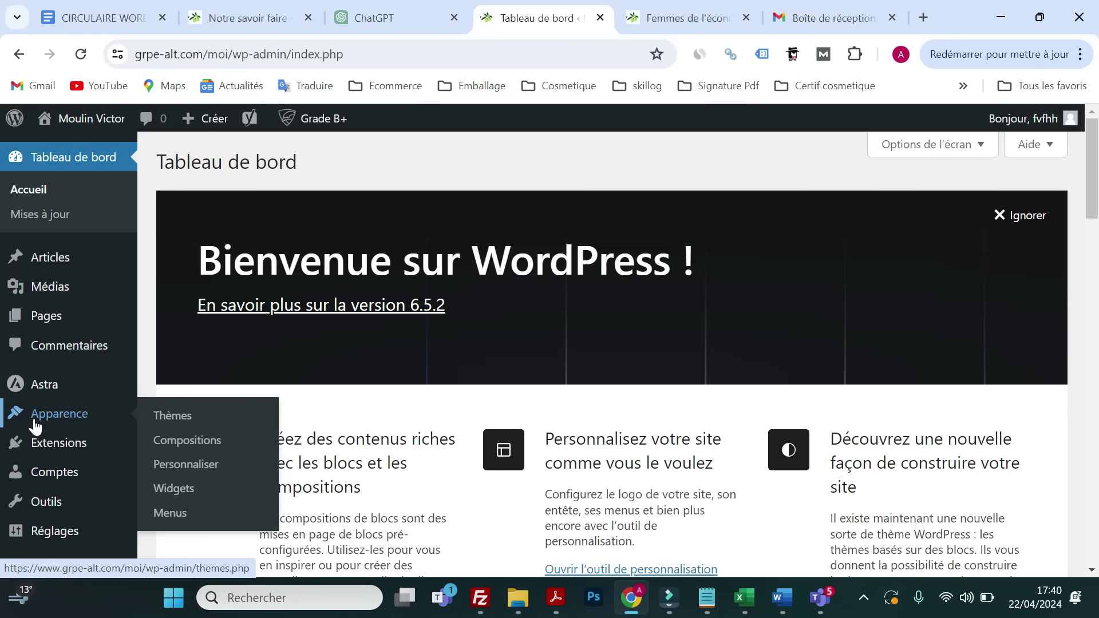
click(178, 489)
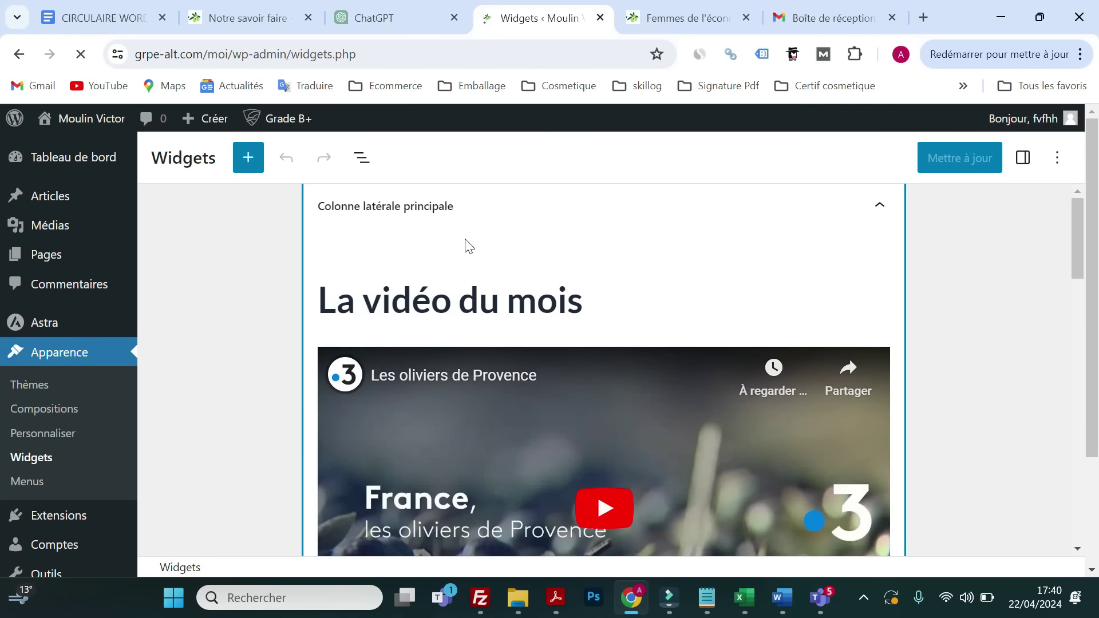
click(756, 225)
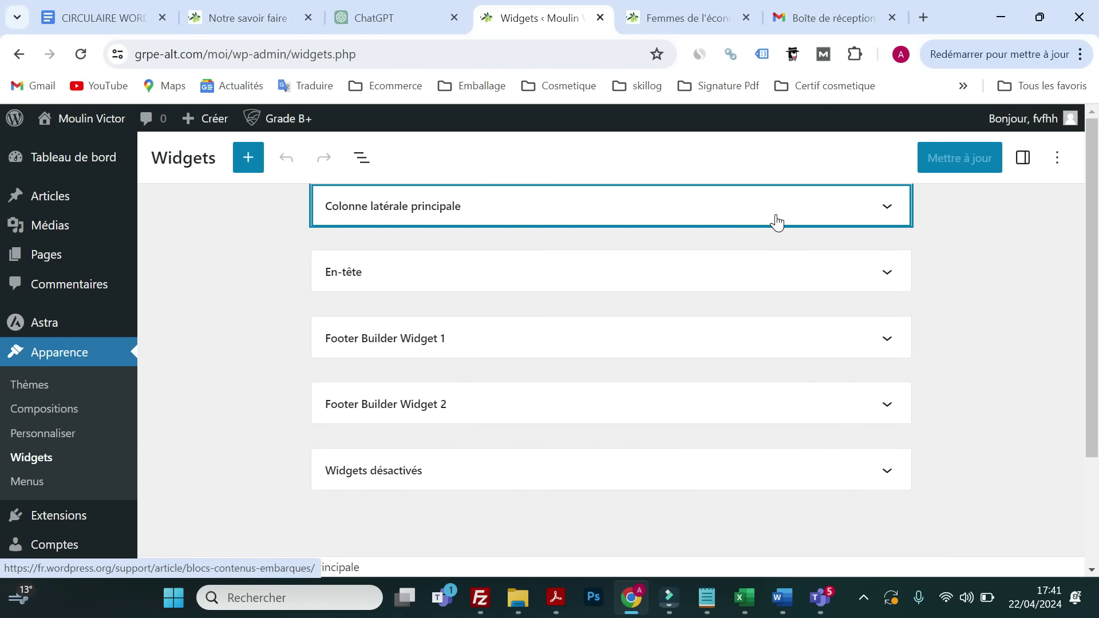
click(776, 218)
scroll(468, 361, down, 10)
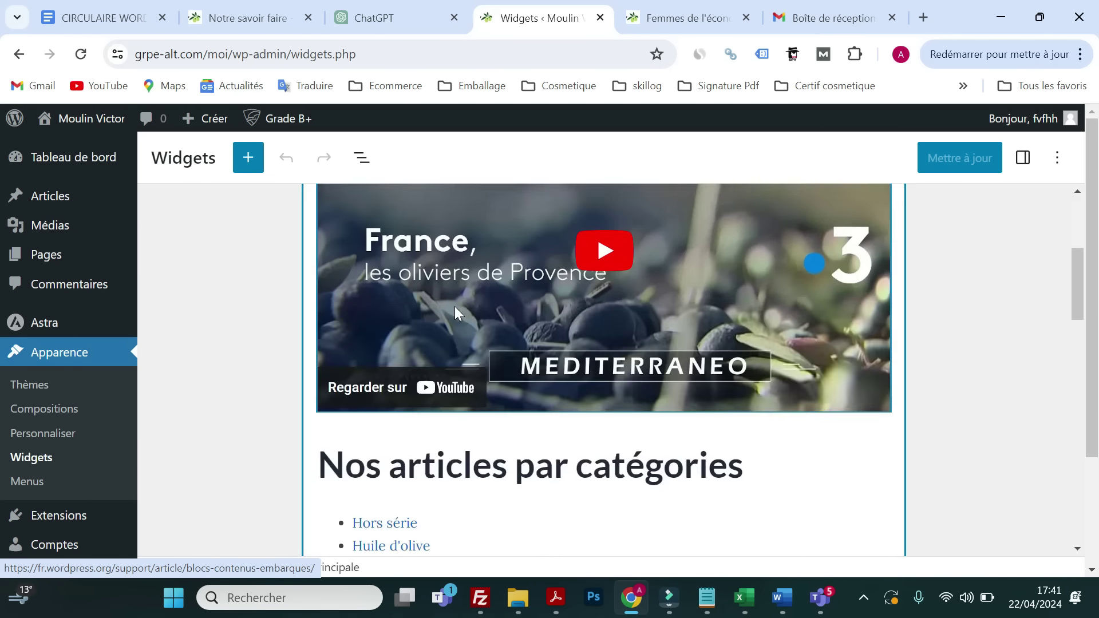
scroll(468, 360, down, 8)
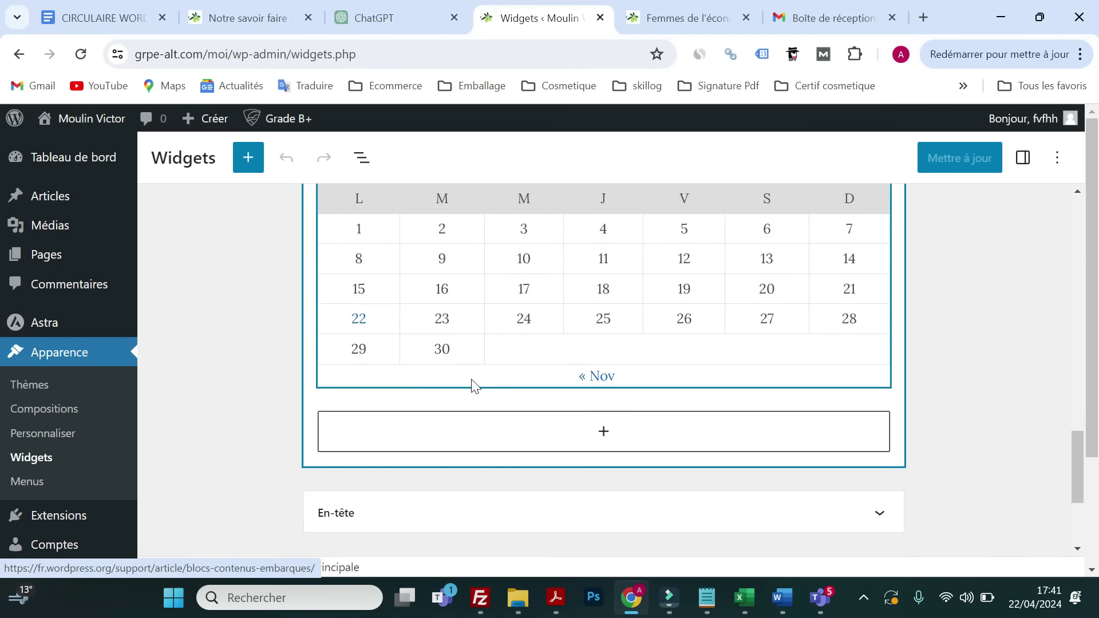
- At the sidebar's end, search blocks for 'DER', browse the full block list, then close it
click(602, 440)
scroll(603, 446, down, 3)
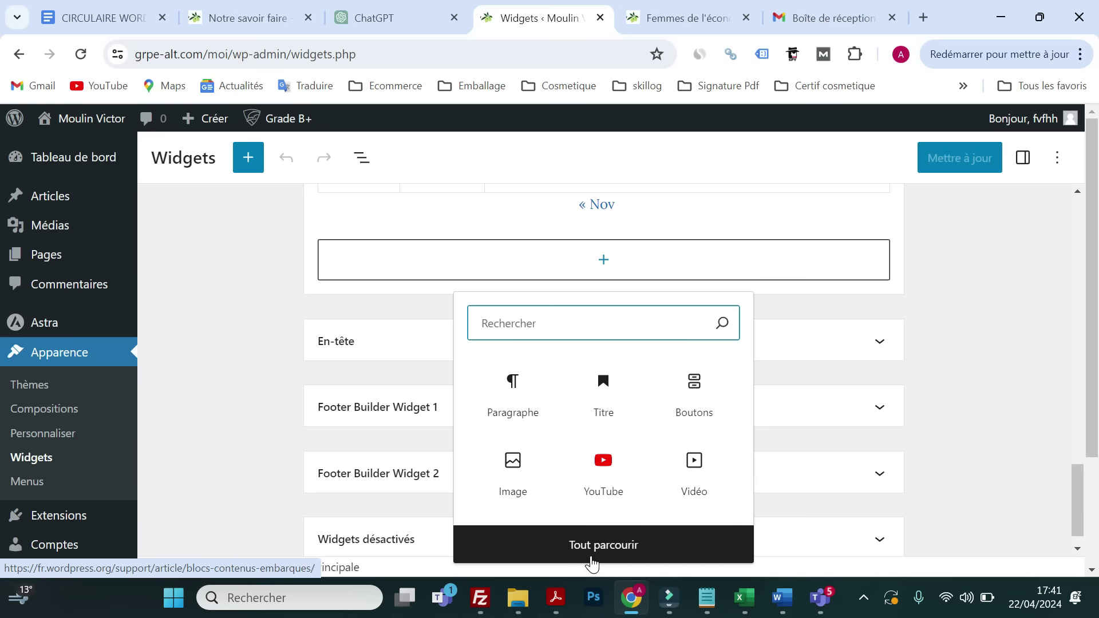
text(DER)
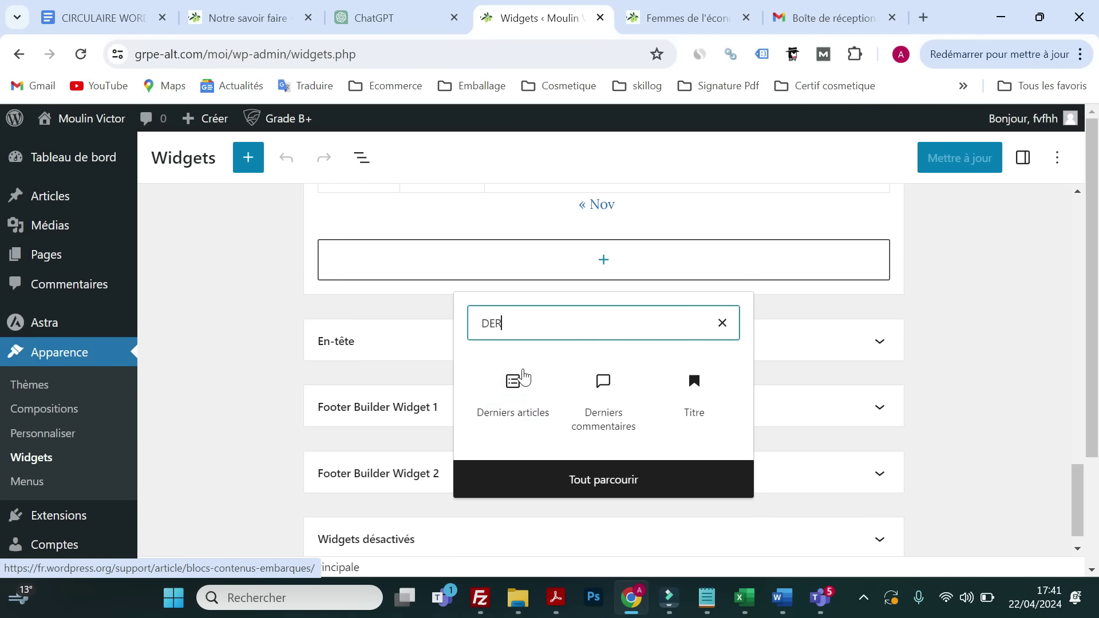
click(546, 475)
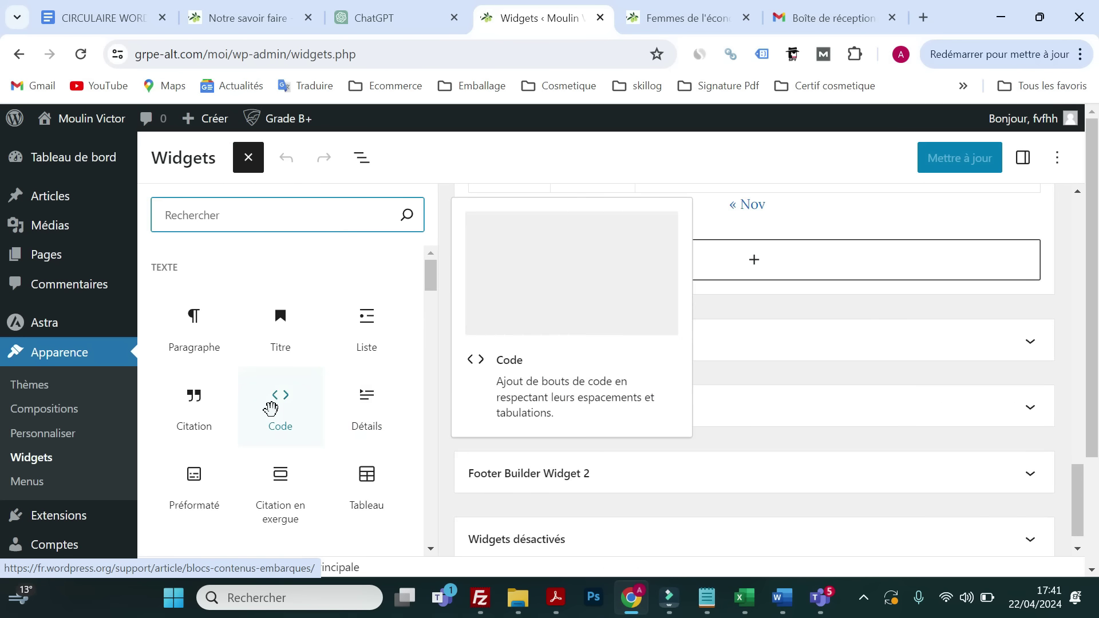
scroll(272, 419, down, 3)
scroll(272, 419, down, 10)
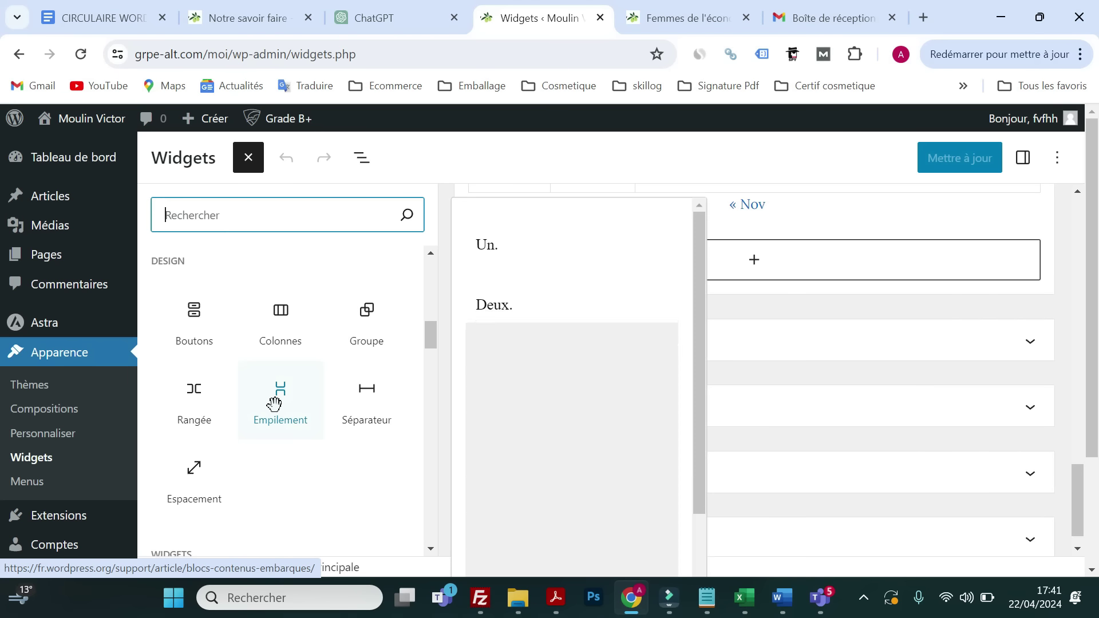
scroll(274, 404, down, 5)
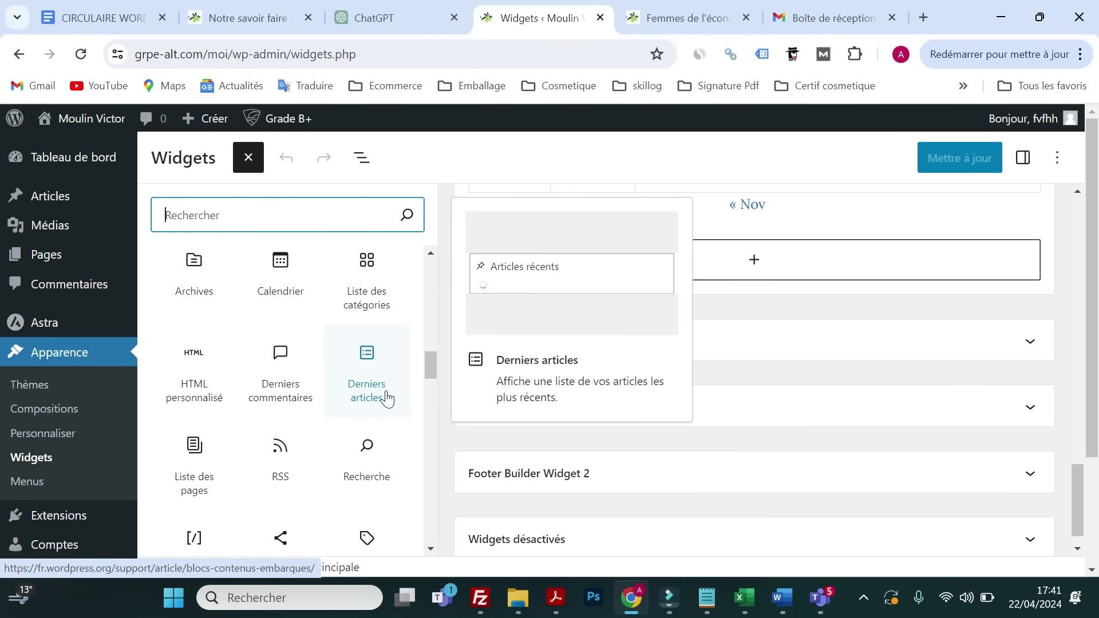
click(675, 293)
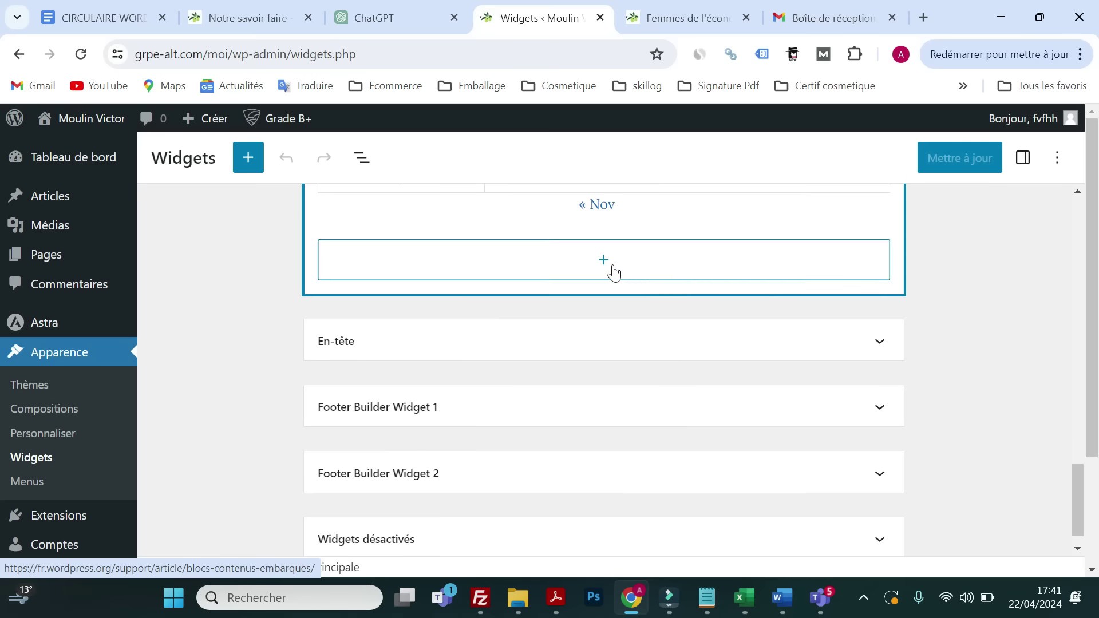